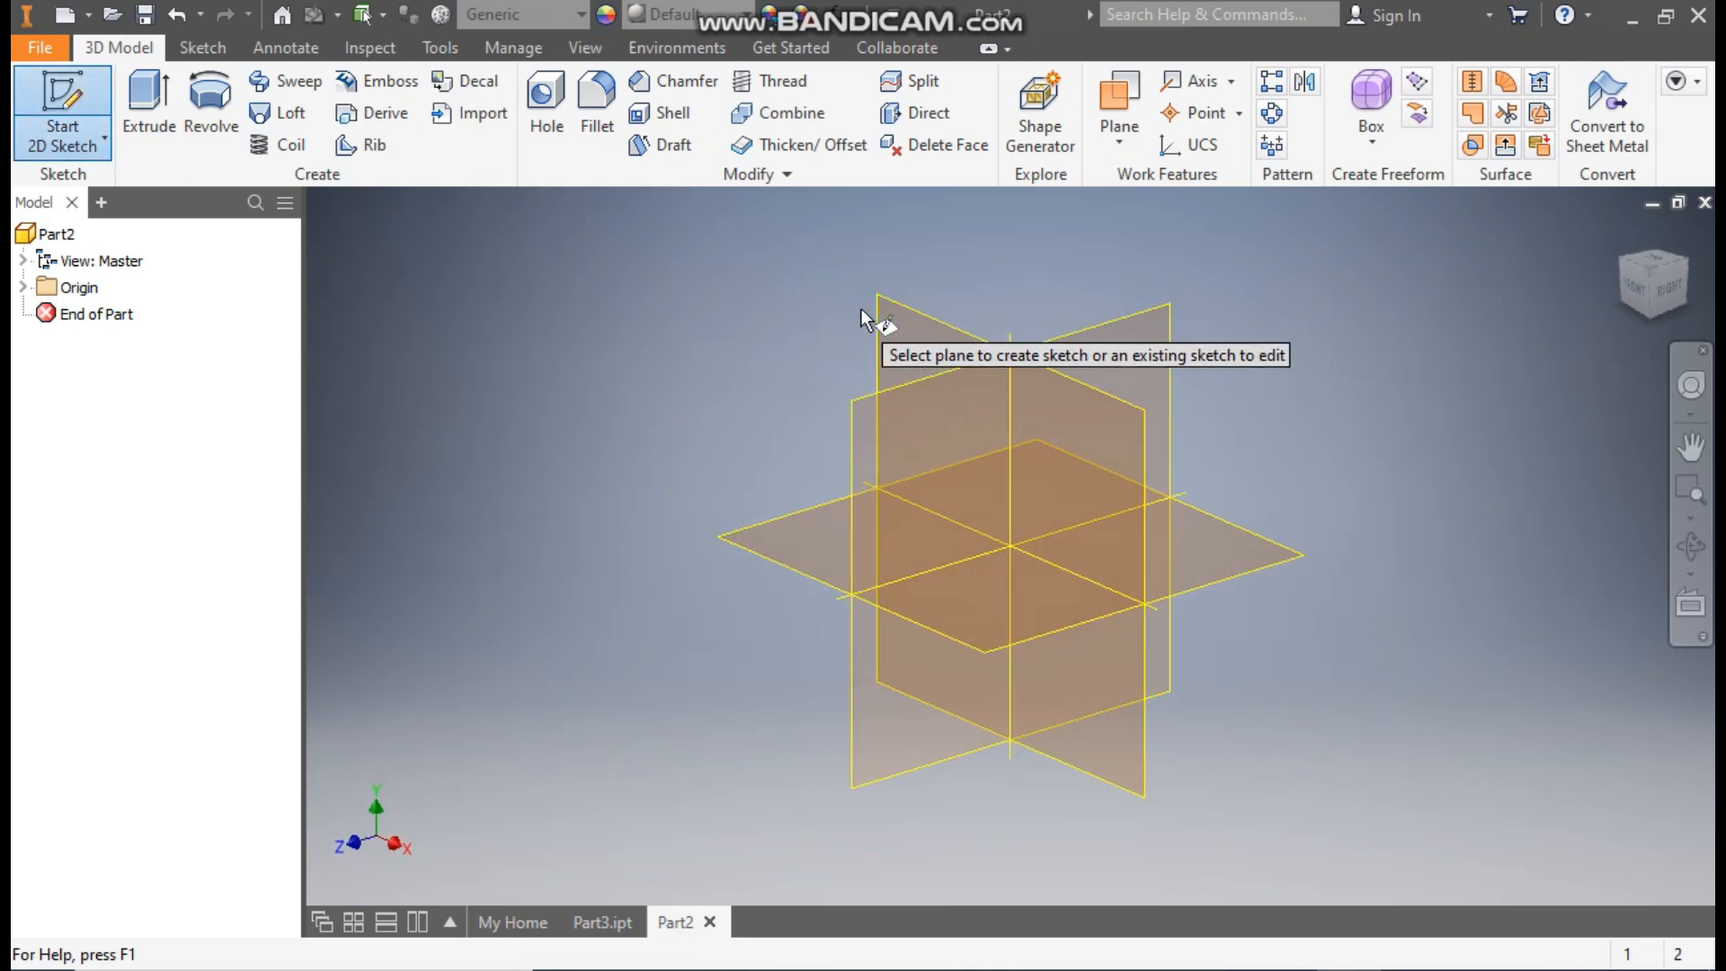
Step: Sketch a closed six-line stepped profile on the XY plane from the origin, about 19.8 mm high and 18.6 mm wide, with a narrower foot
{"action": "left_click", "coordinate": [902, 320]}
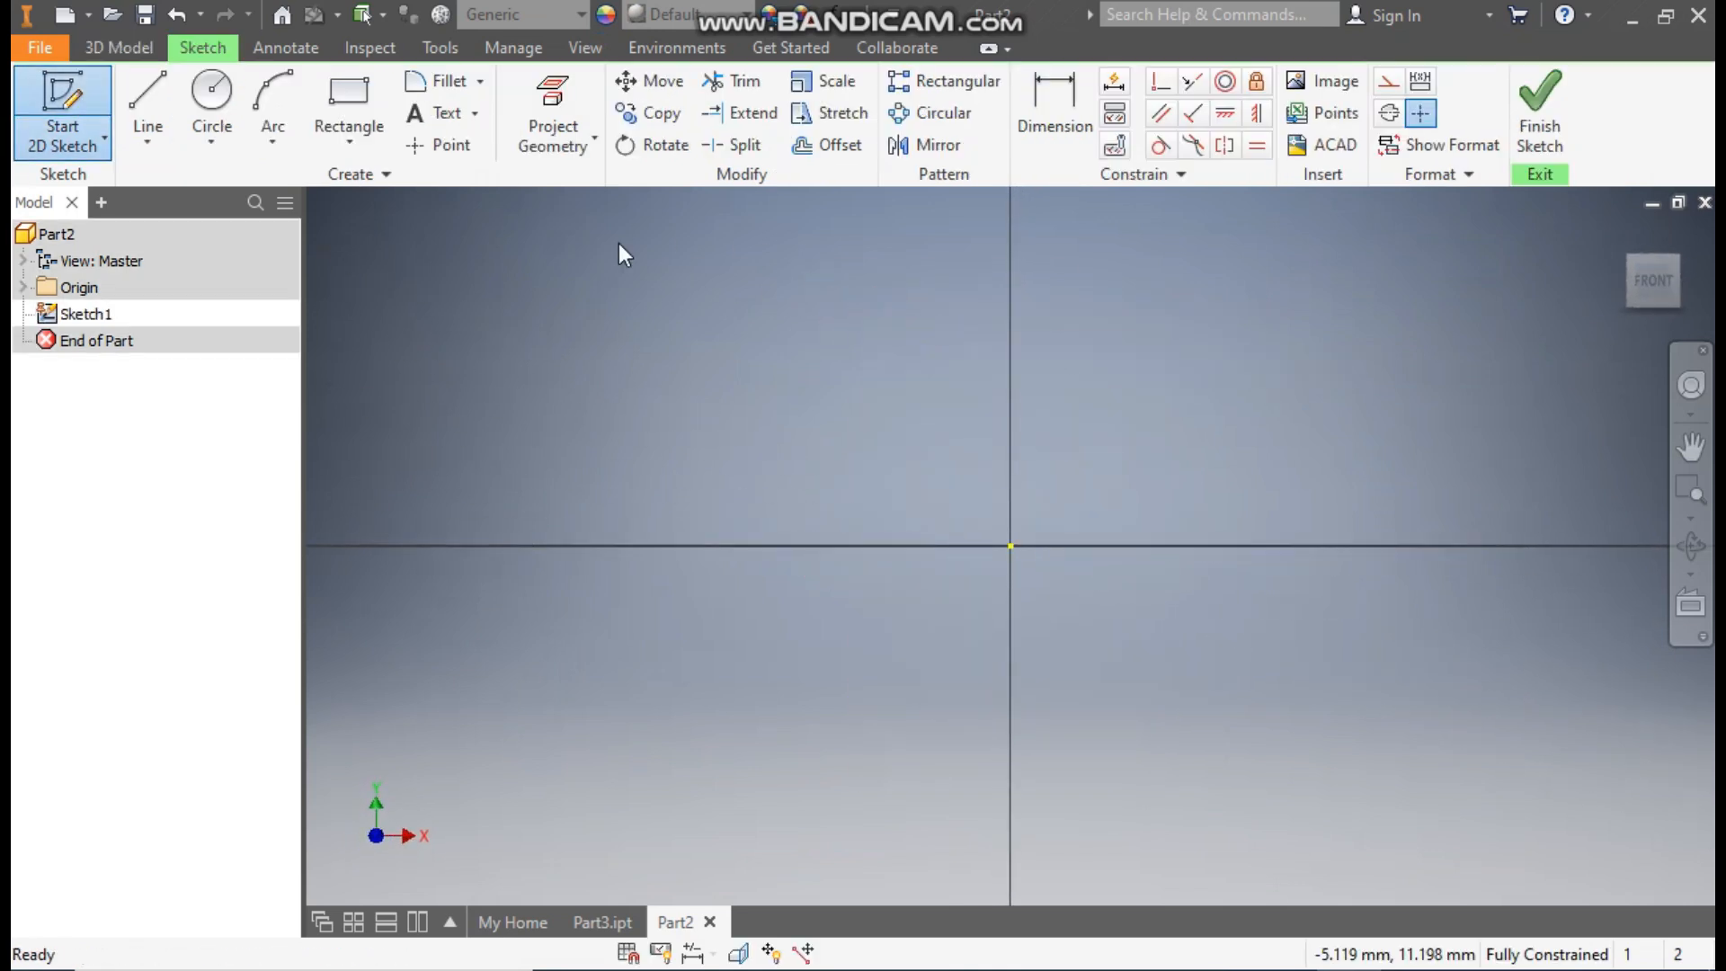
{"action": "left_click", "coordinate": [149, 97]}
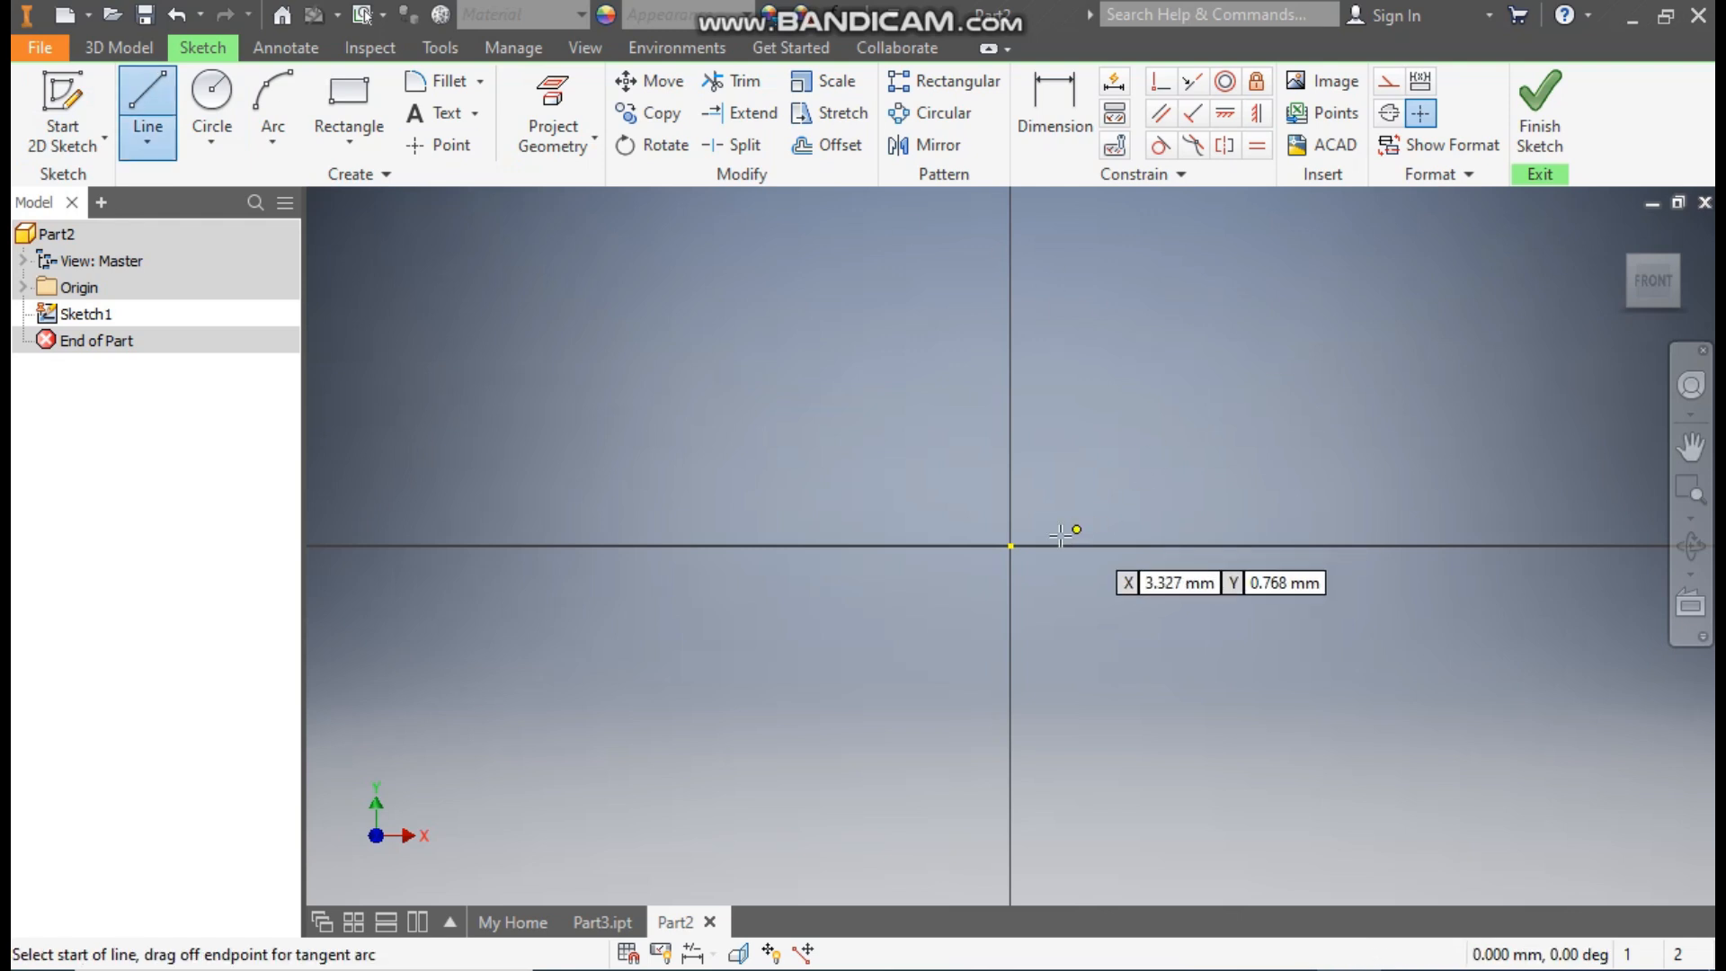
{"action": "left_click", "coordinate": [1011, 546]}
{"action": "middle_click_drag", "start_coordinate": [1028, 356], "coordinate": [692, 472]}
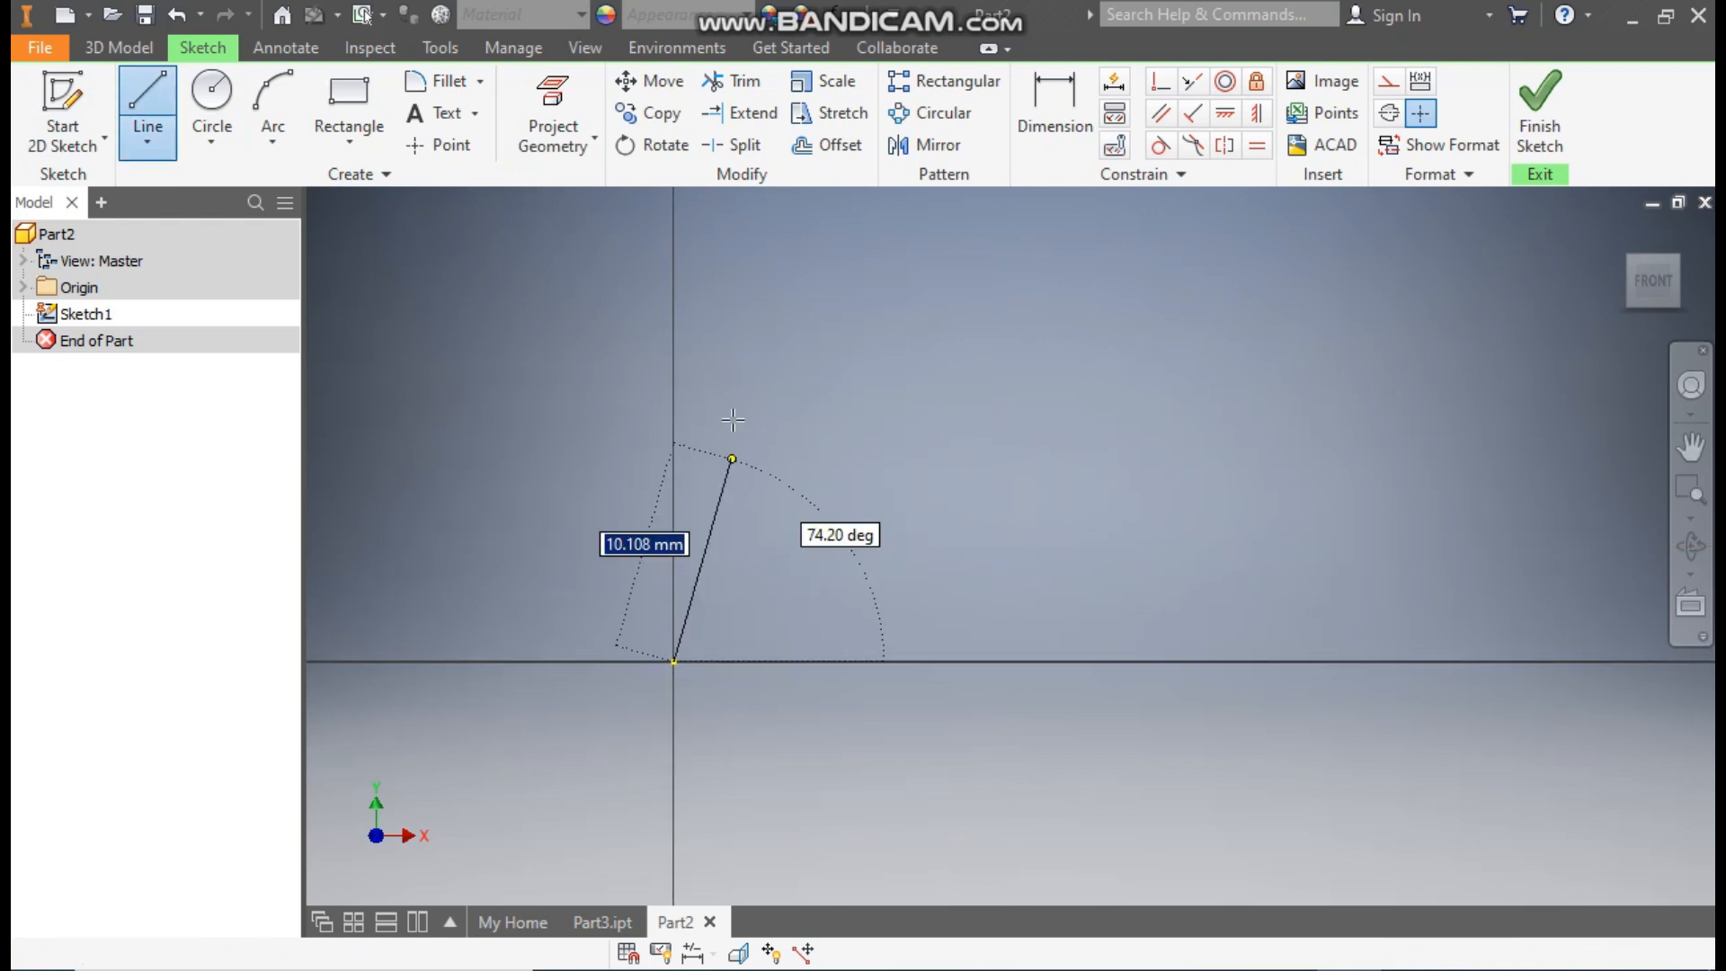
{"action": "left_click", "coordinate": [676, 253]}
{"action": "left_click", "coordinate": [1060, 251]}
{"action": "left_click", "coordinate": [1060, 534]}
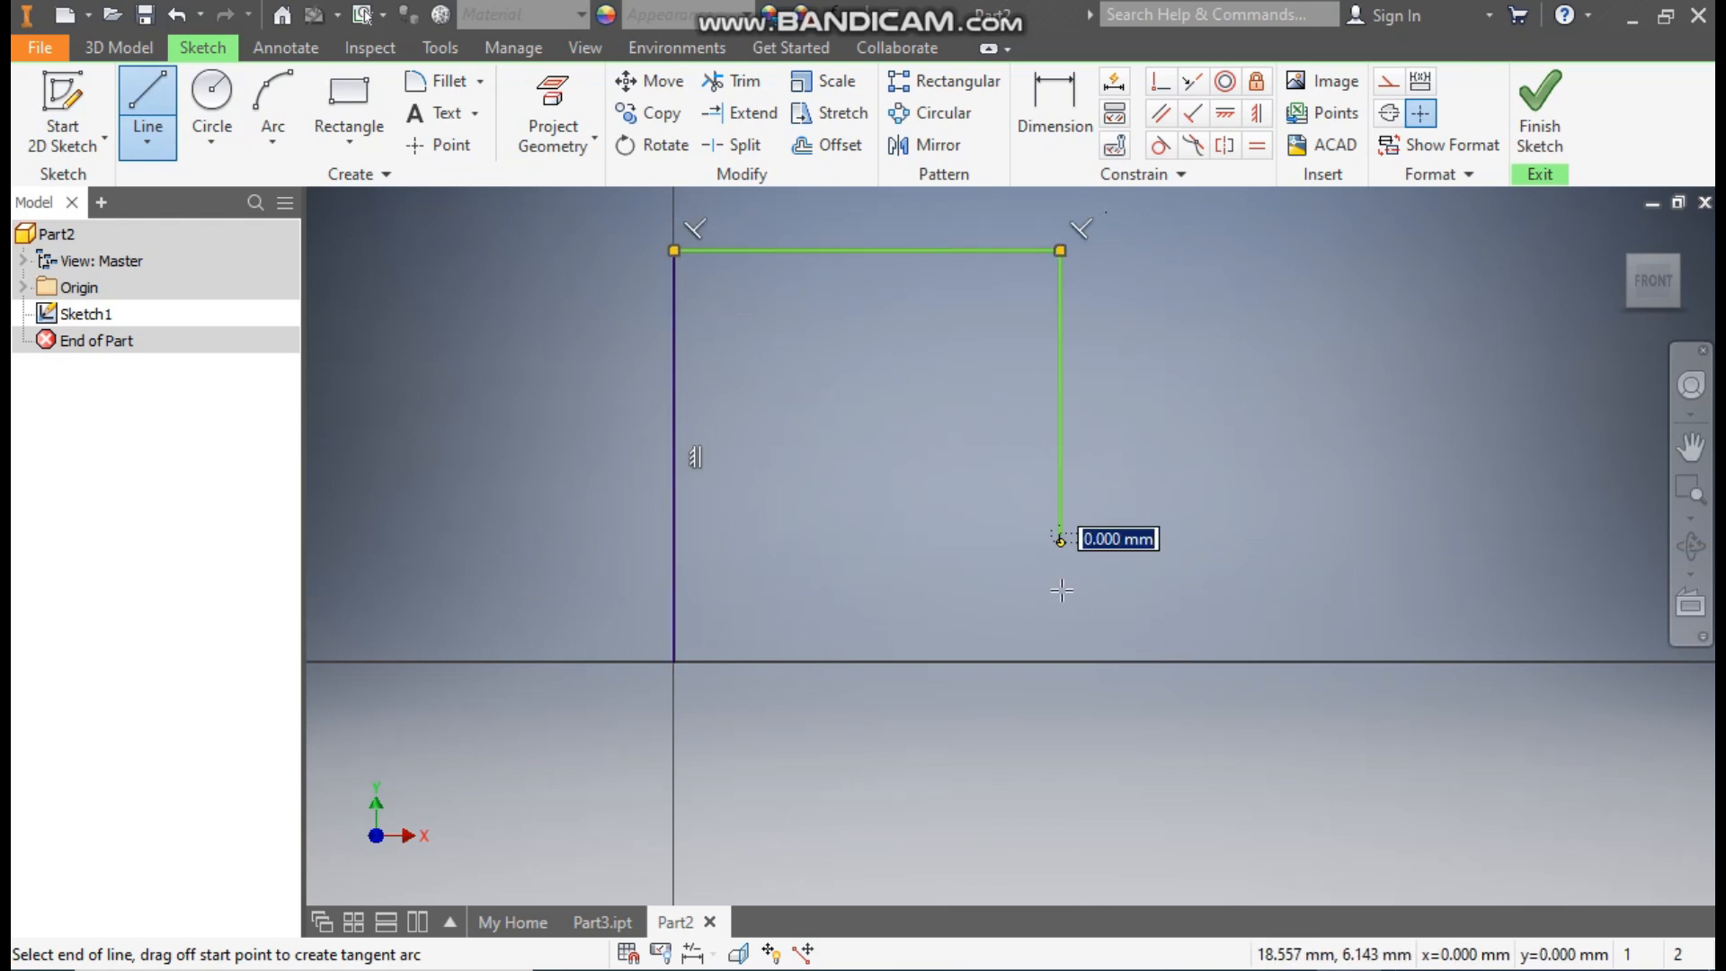
{"action": "left_click", "coordinate": [837, 534]}
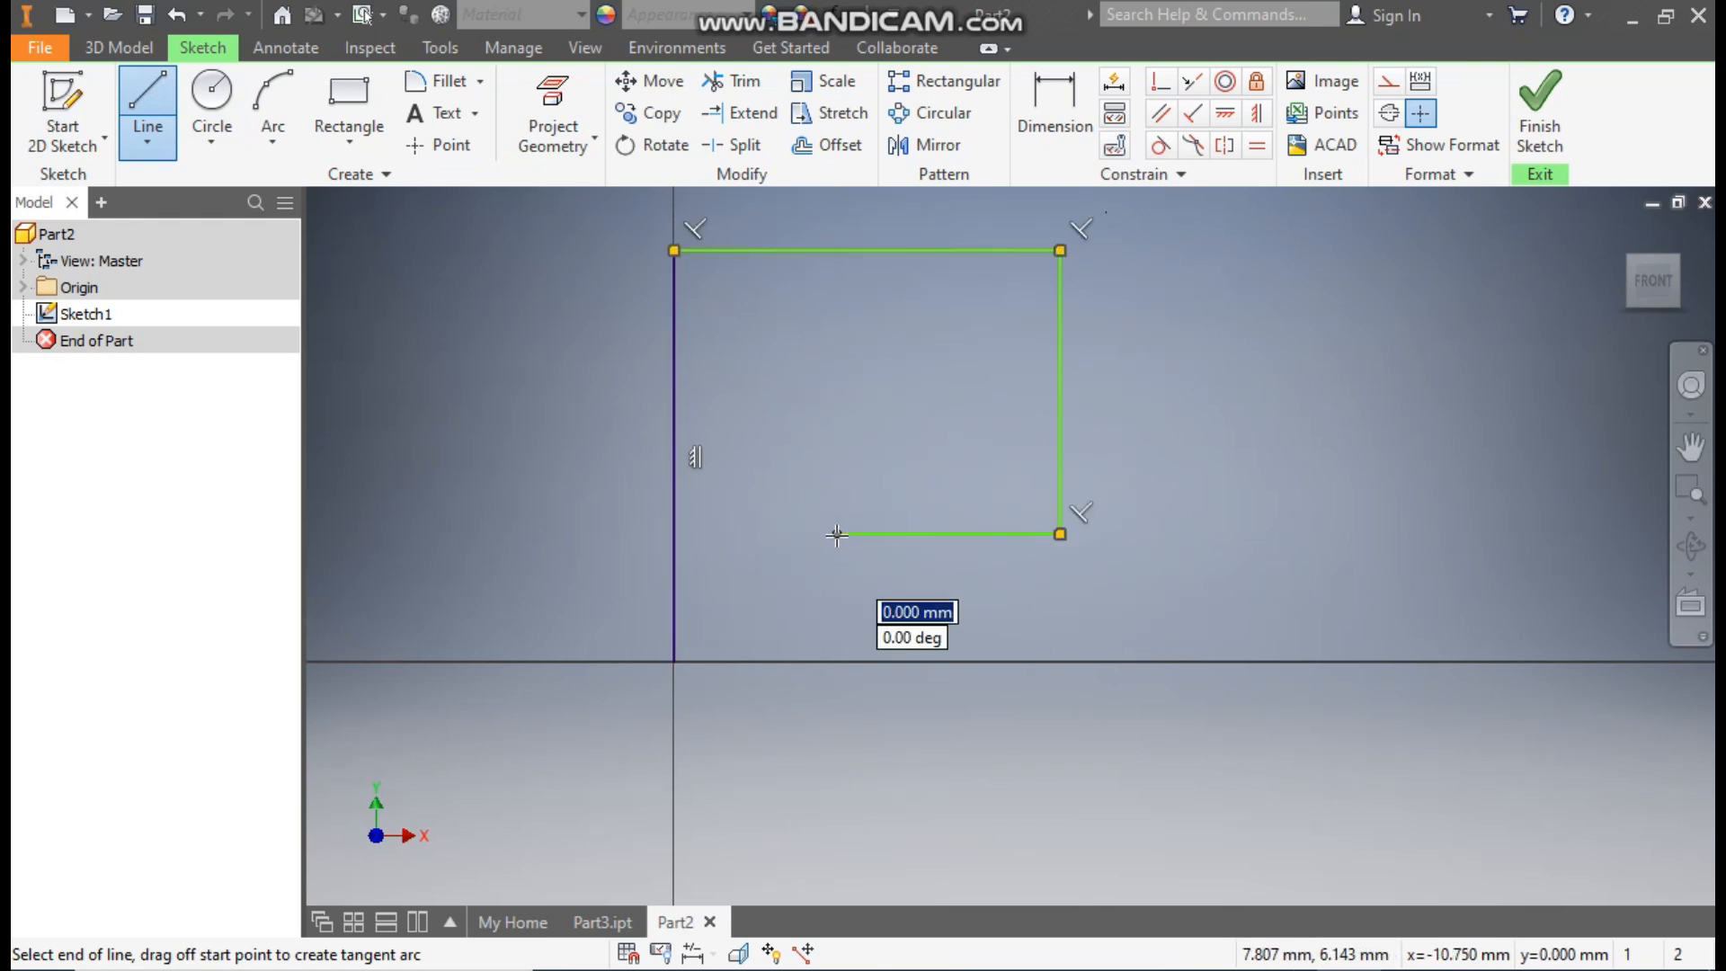
{"action": "left_click", "coordinate": [837, 663]}
{"action": "left_click", "coordinate": [674, 662]}
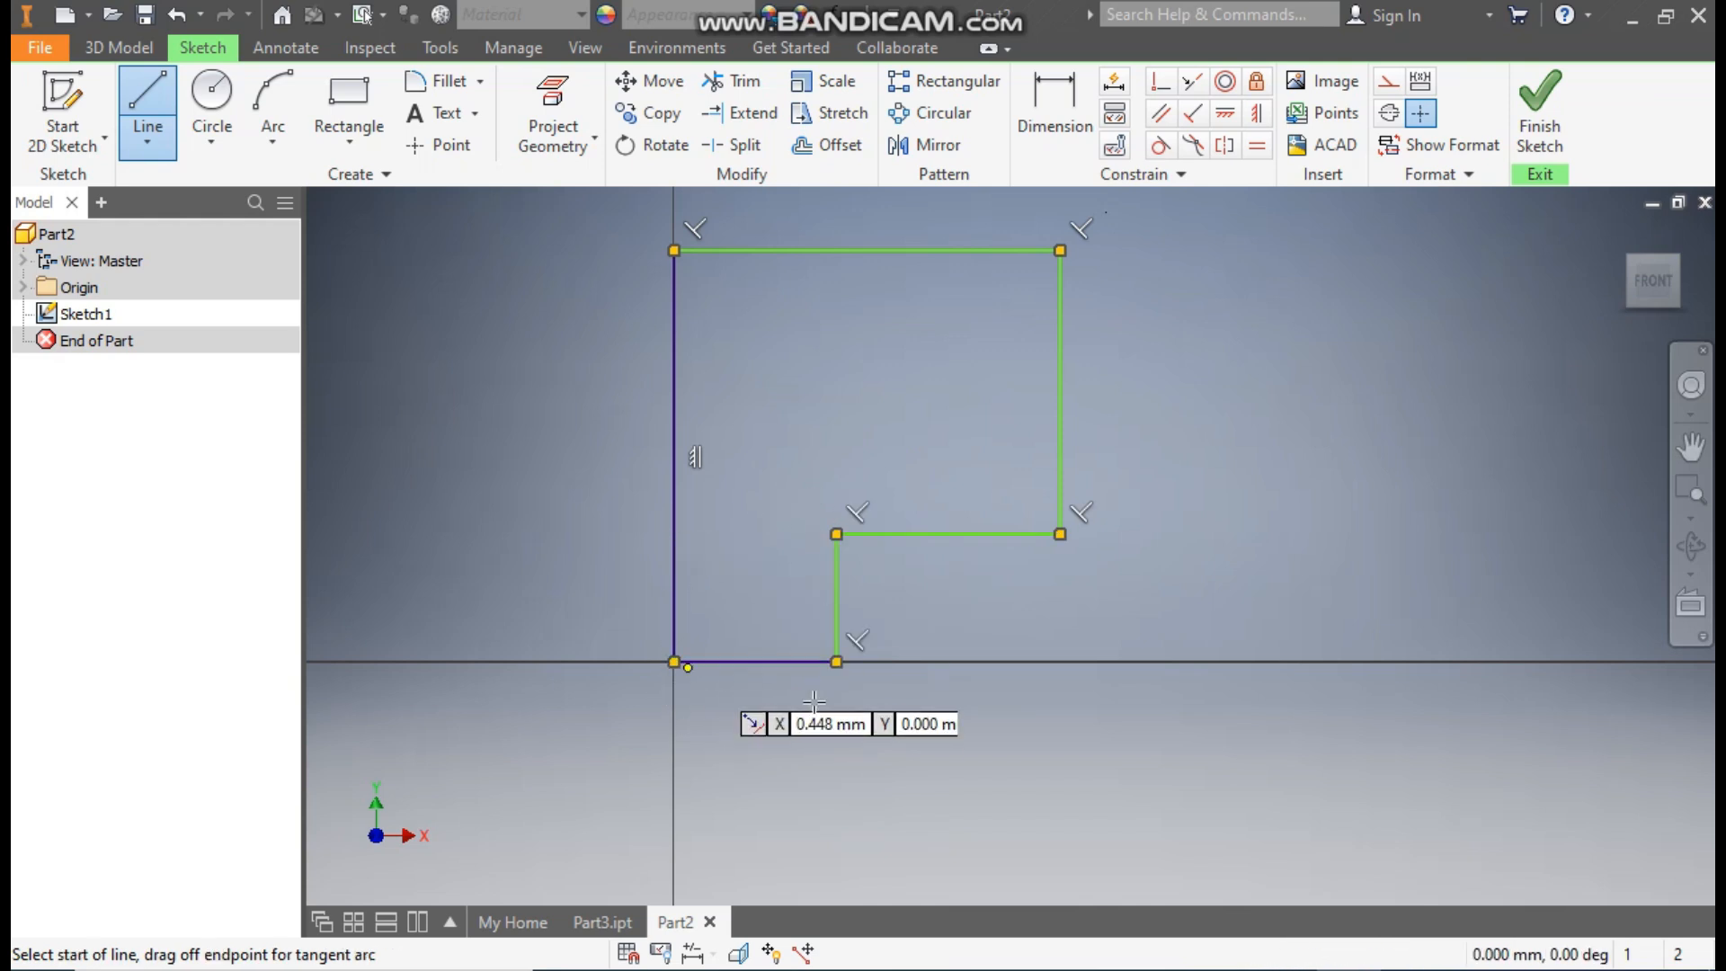
Step: Dimension the profile's full-height vertical edge to 14 mm and the foot's short vertical edge to 2 mm
{"action": "left_click", "coordinate": [1061, 116]}
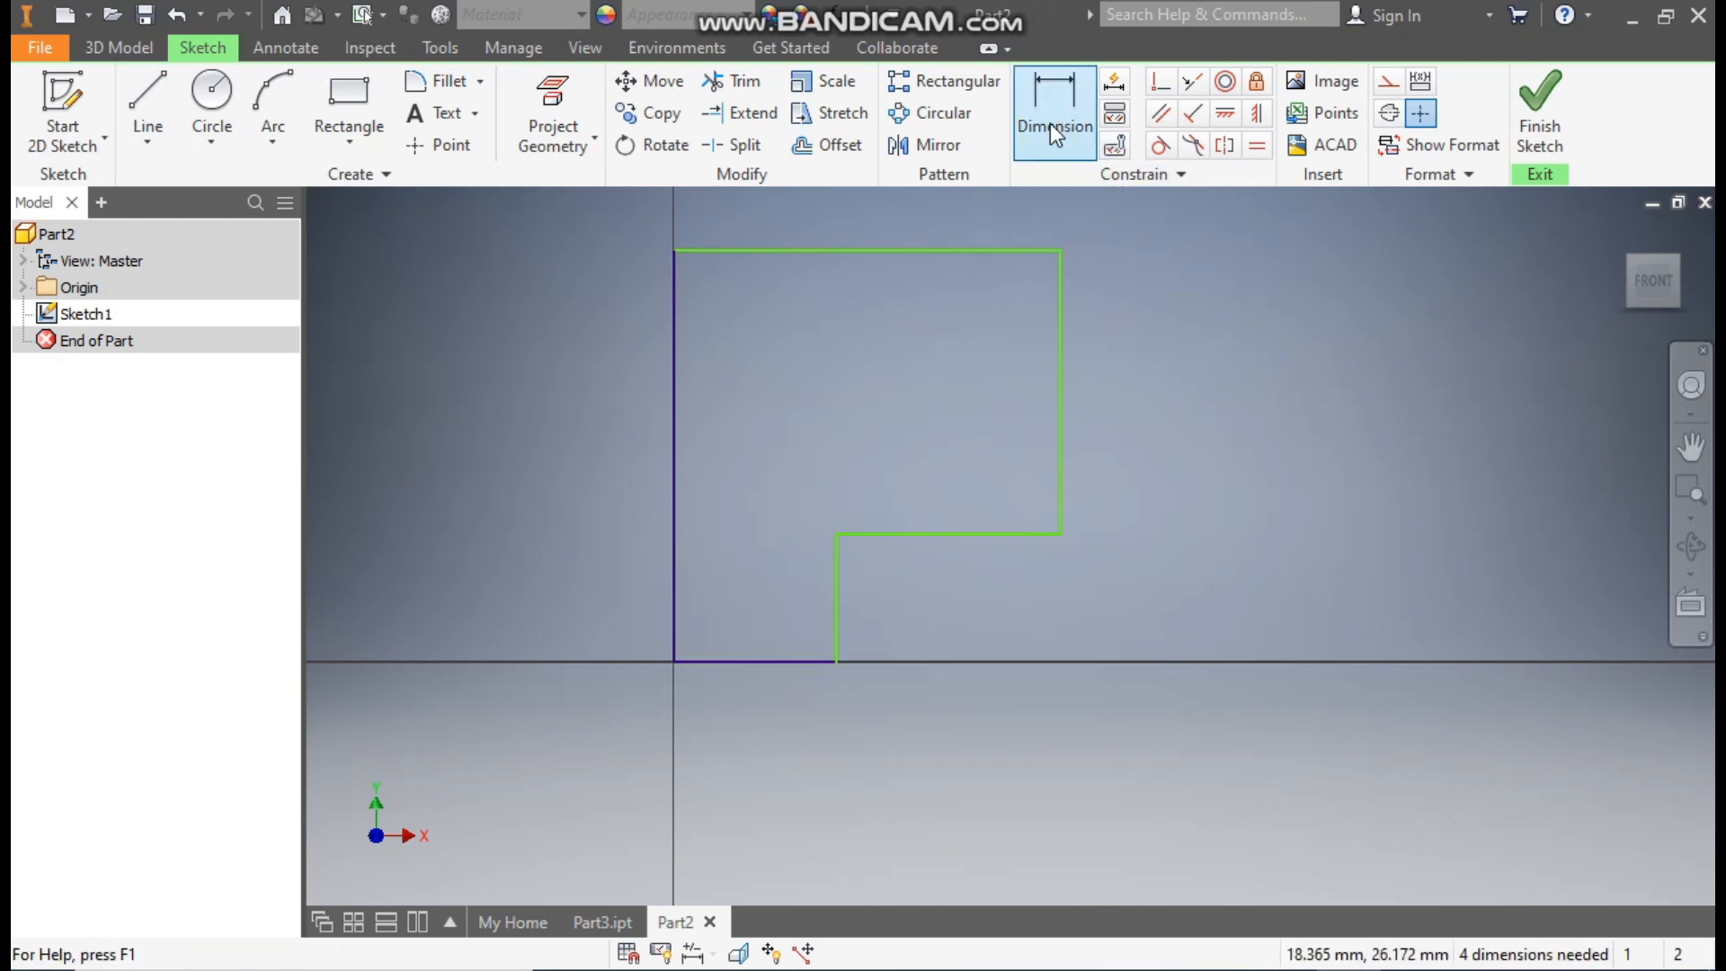
{"action": "left_click", "coordinate": [656, 438]}
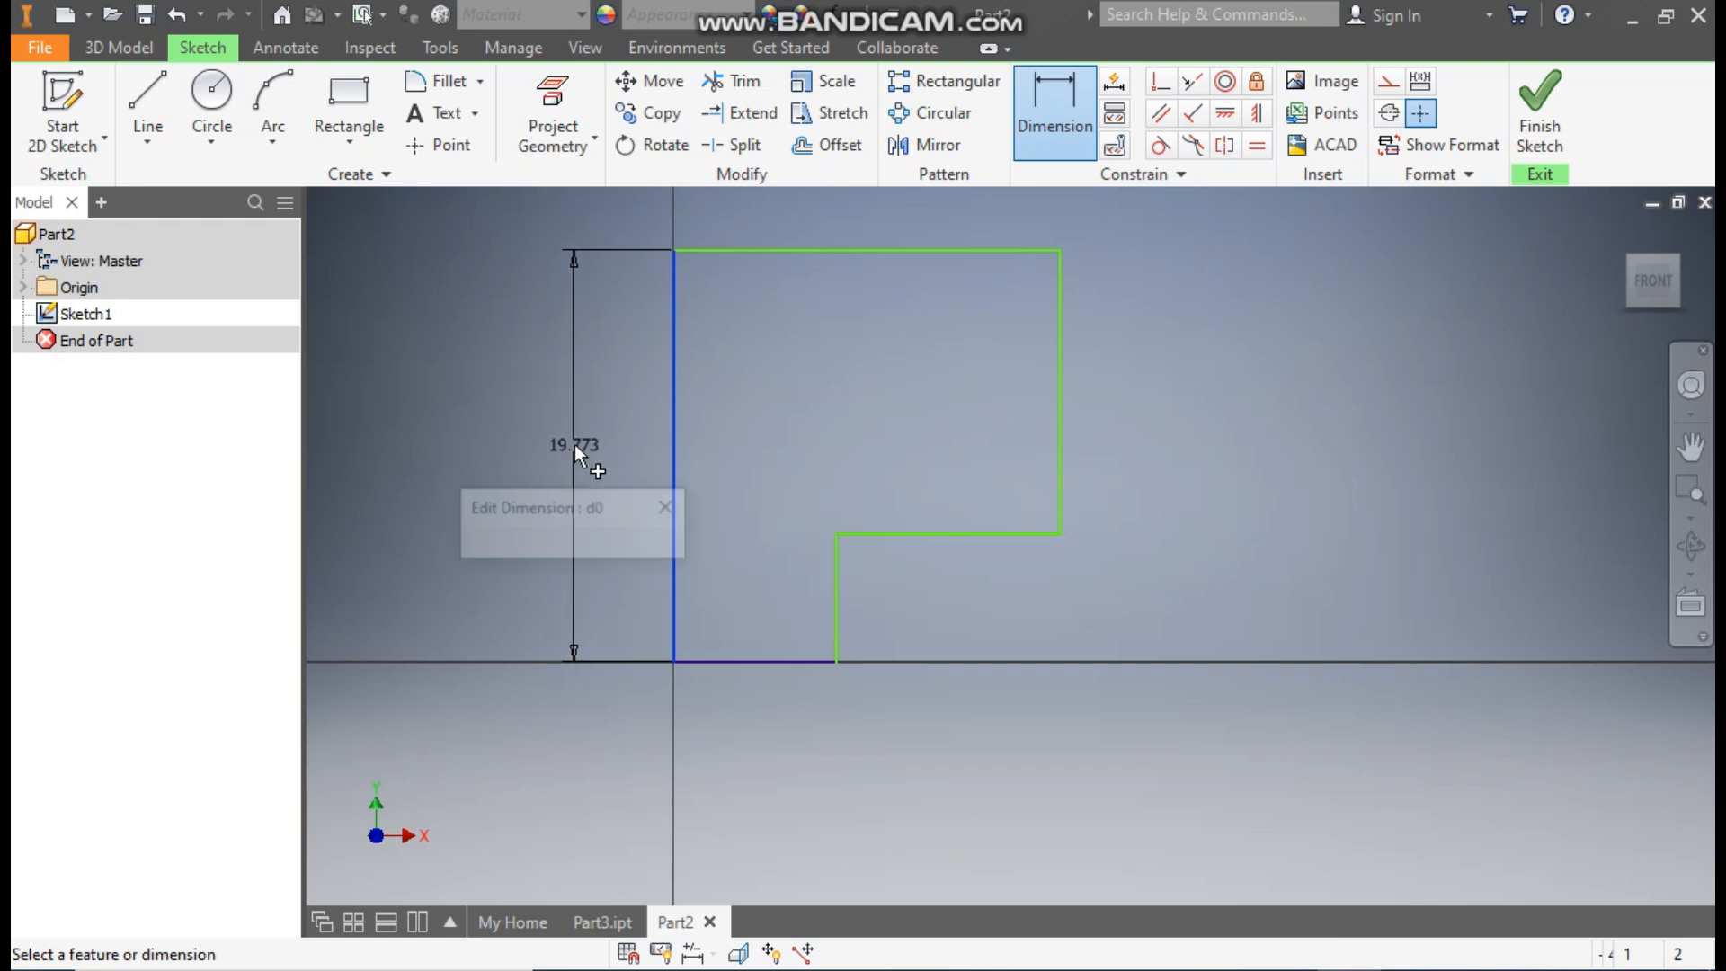
{"action": "left_click", "coordinate": [574, 444]}
{"action": "type", "text": "14"}
{"action": "key", "text": "Return"}
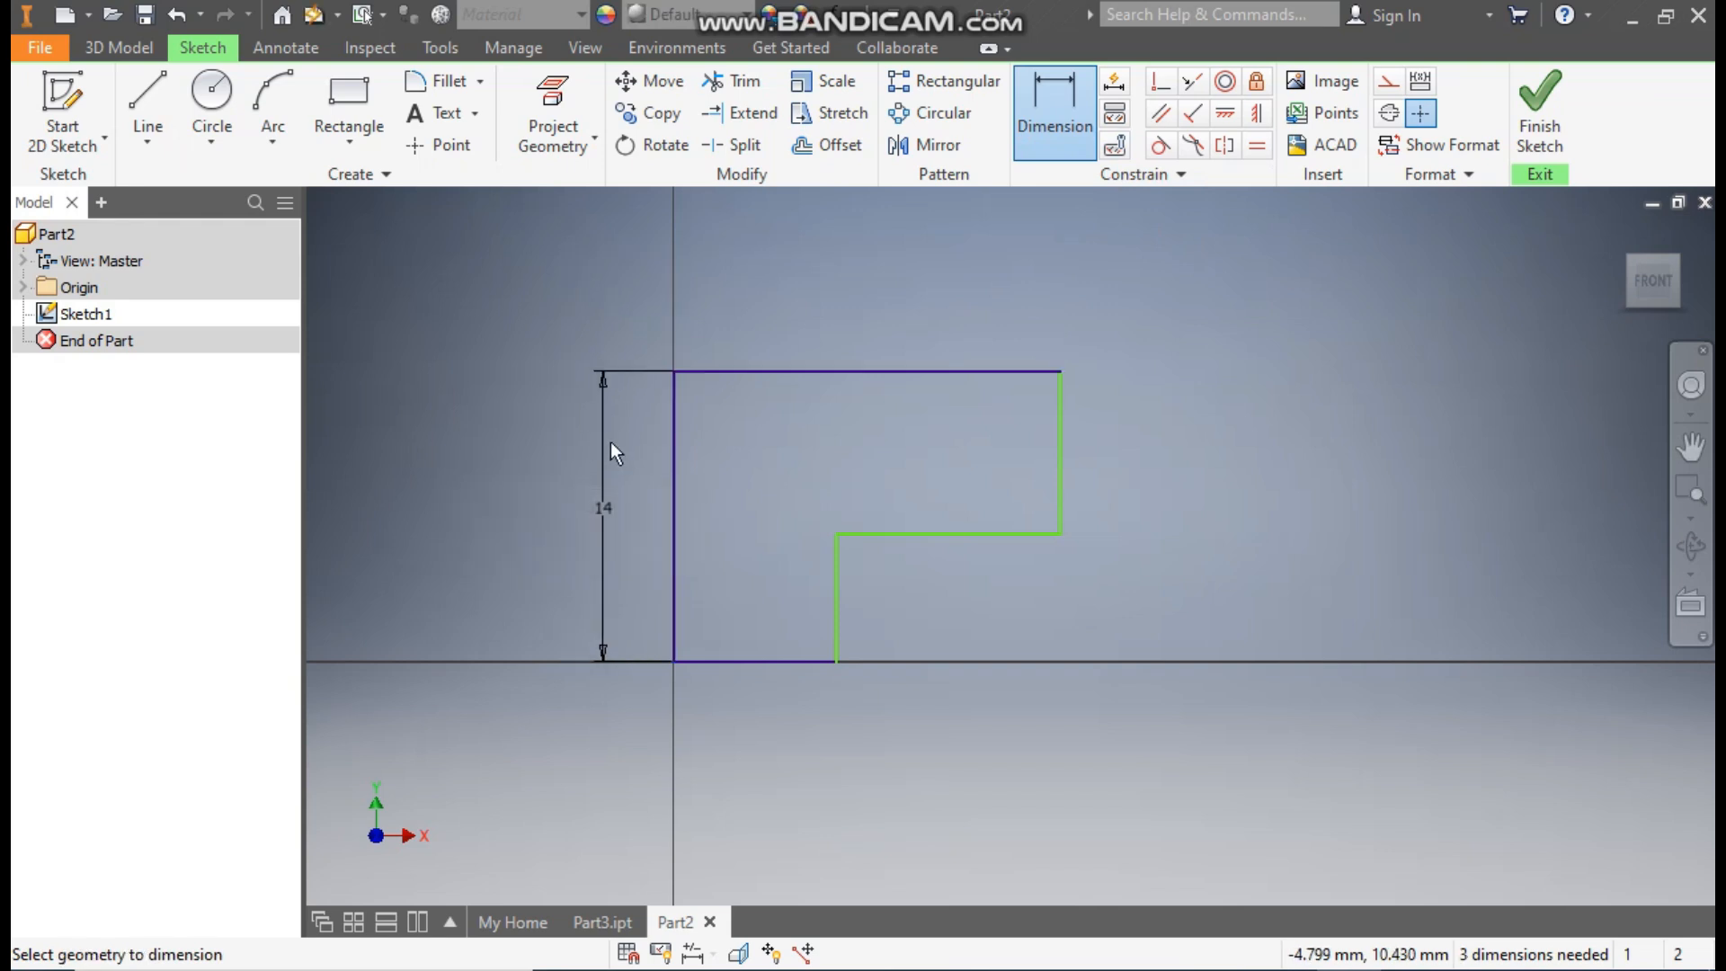
{"action": "left_click", "coordinate": [836, 601]}
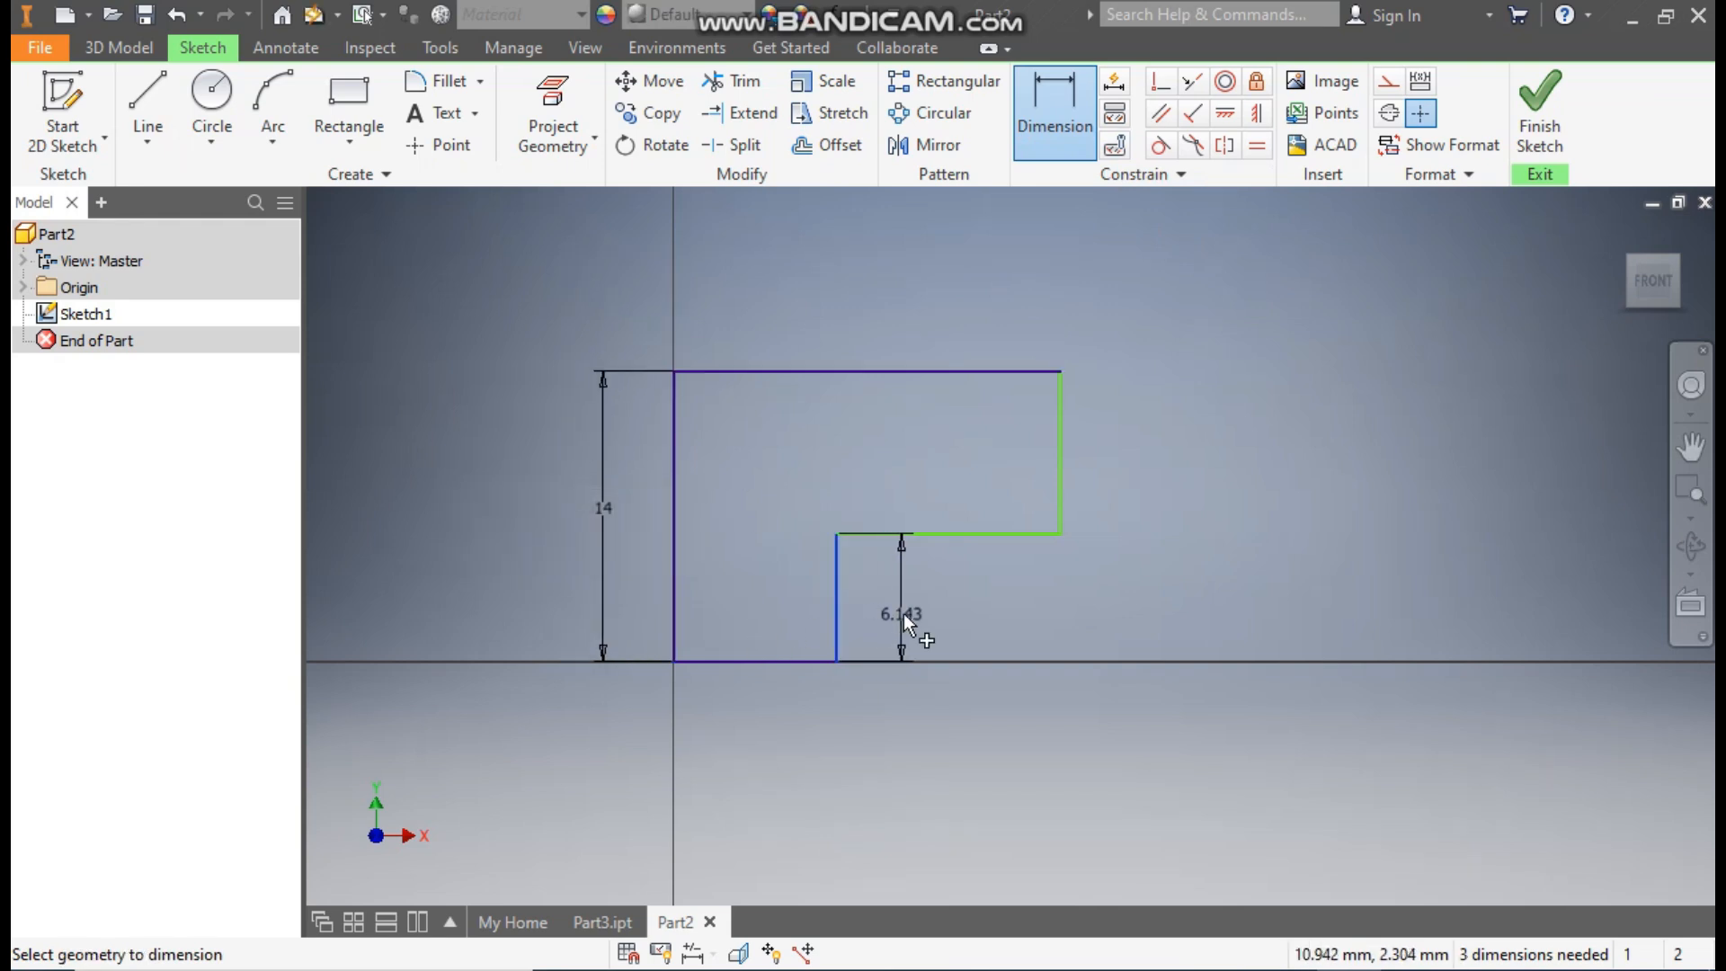
{"action": "left_click", "coordinate": [906, 612]}
{"action": "type", "text": "2"}
{"action": "key", "text": "Return"}
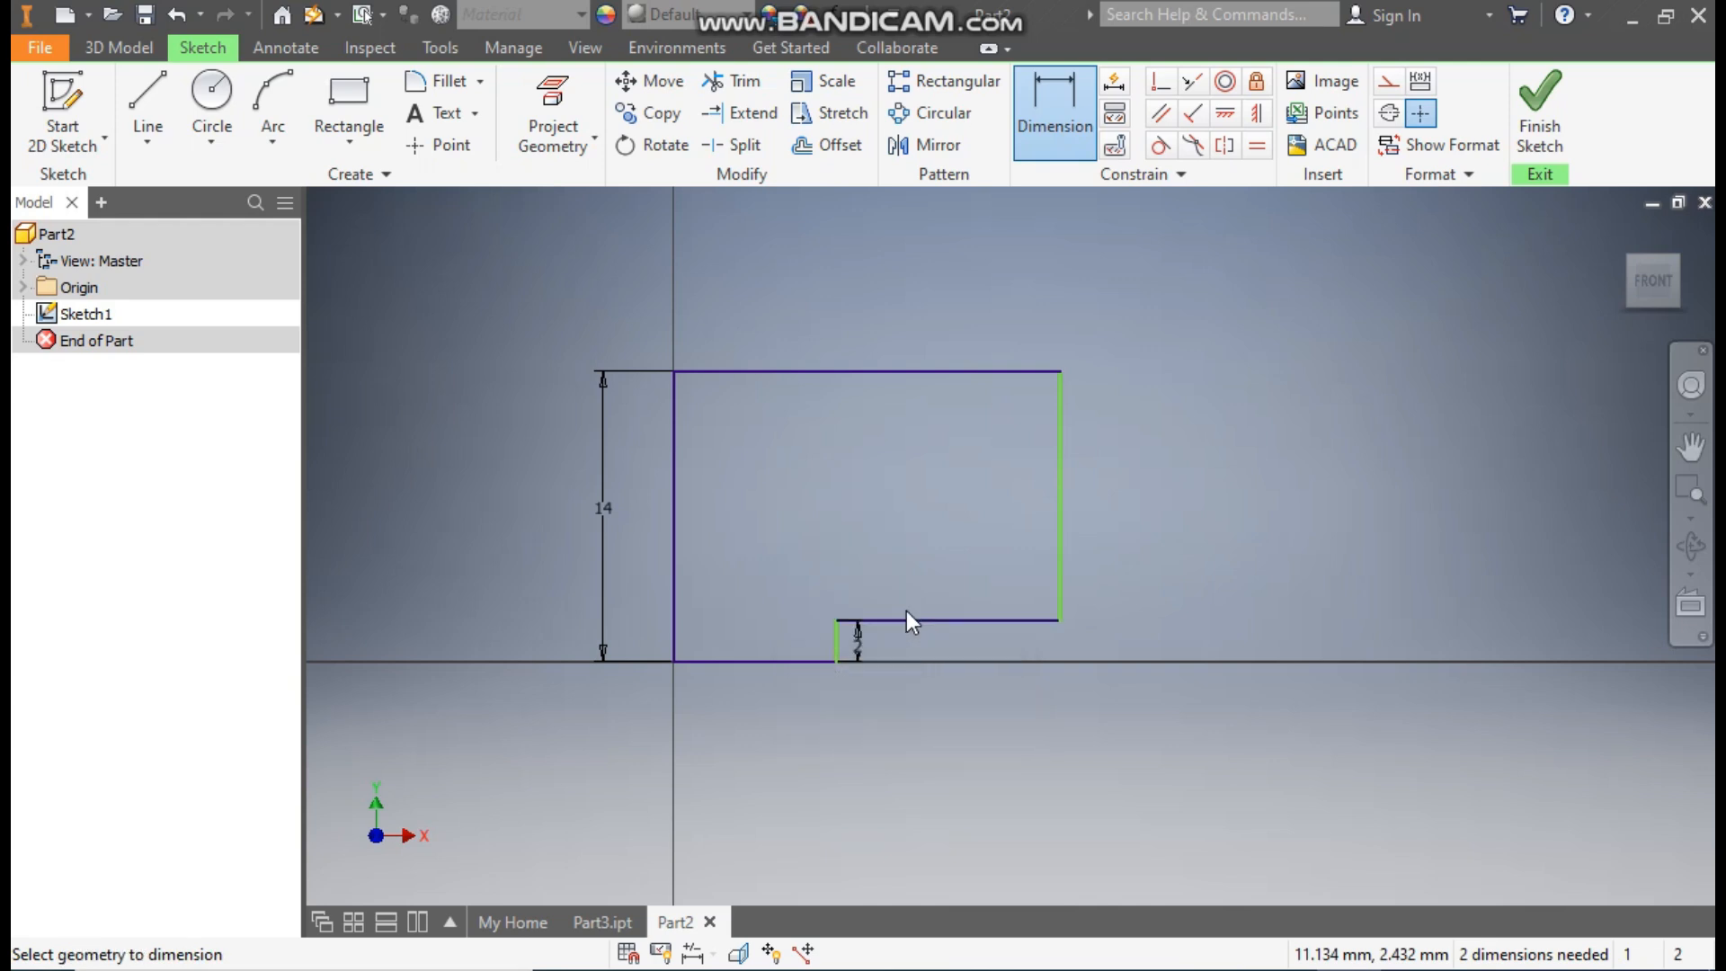
Step: Dimension the foot's bottom edge to 6.5 mm and the profile's top edge to 8 mm
{"action": "left_click", "coordinate": [791, 665]}
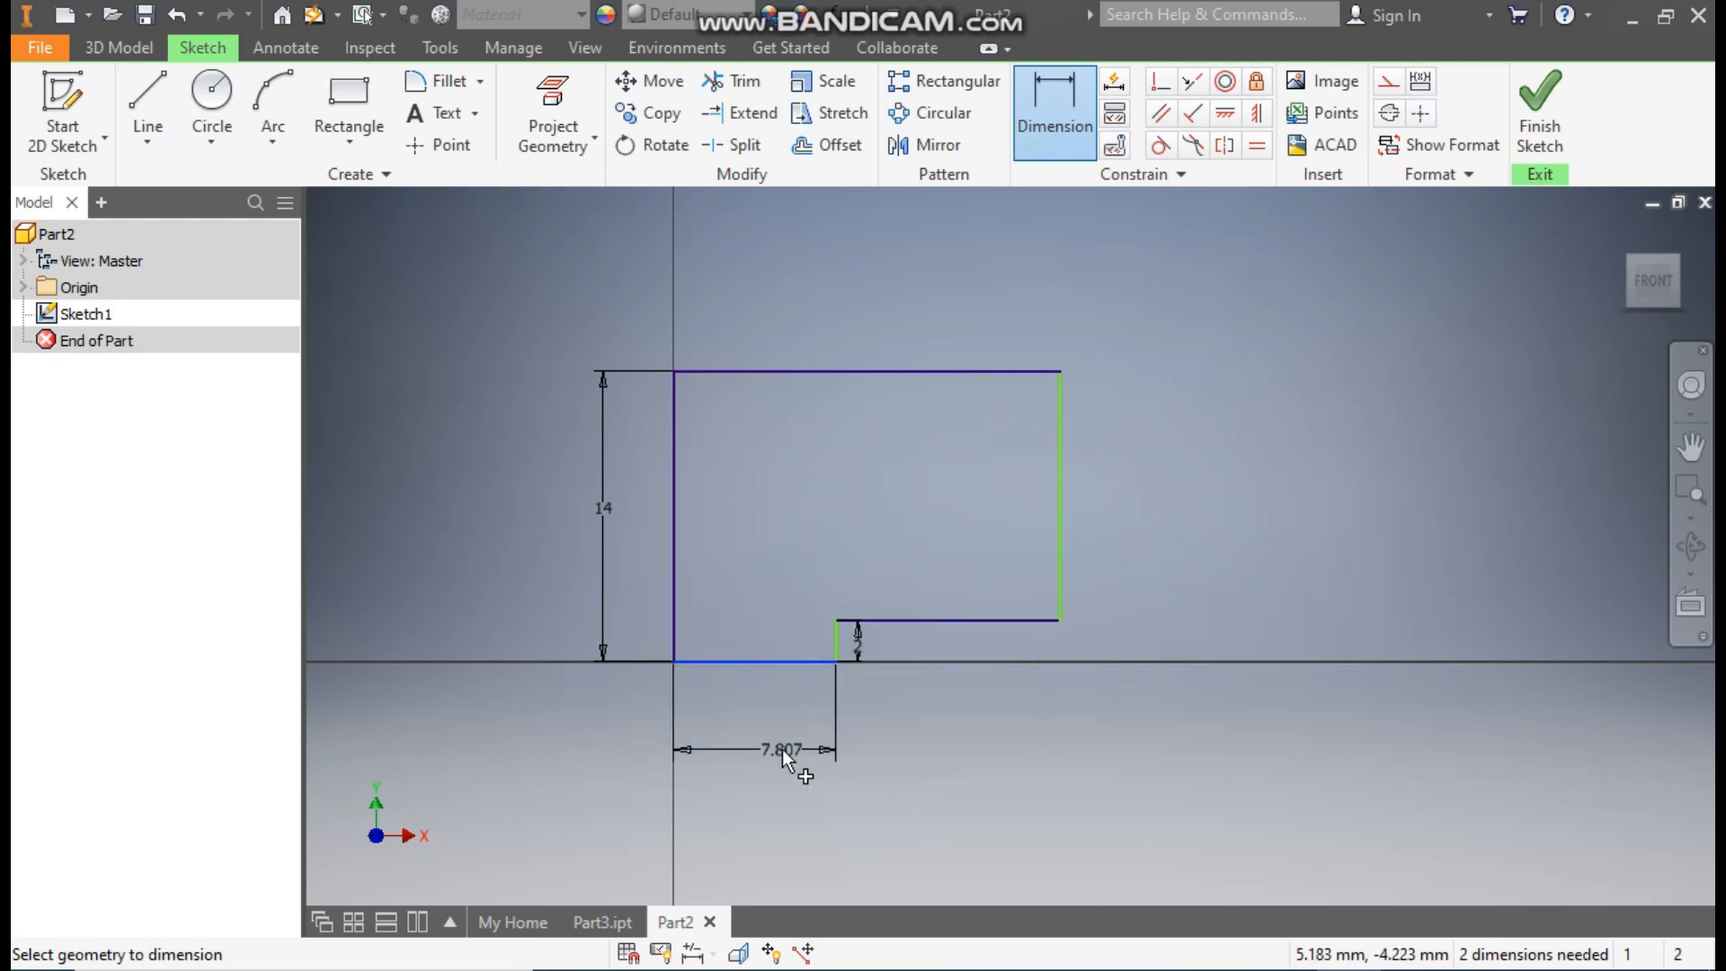
{"action": "left_click", "coordinate": [782, 748]}
{"action": "type", "text": "6.5"}
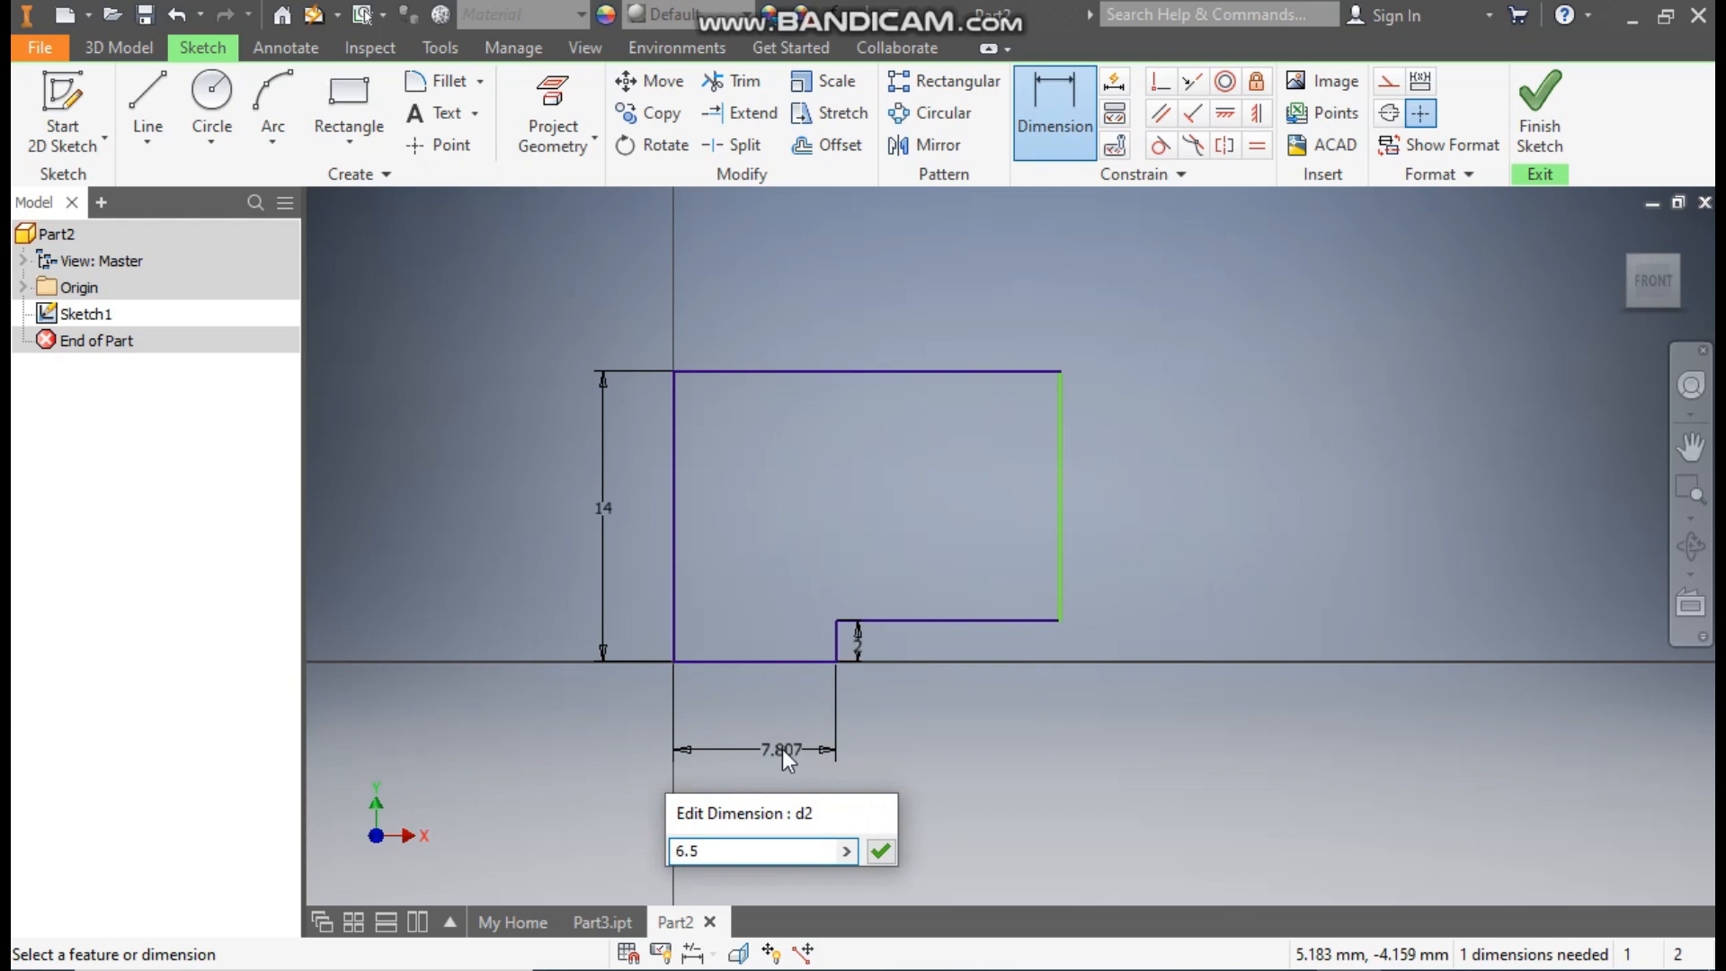
{"action": "key", "text": "Return"}
{"action": "left_click", "coordinate": [809, 373]}
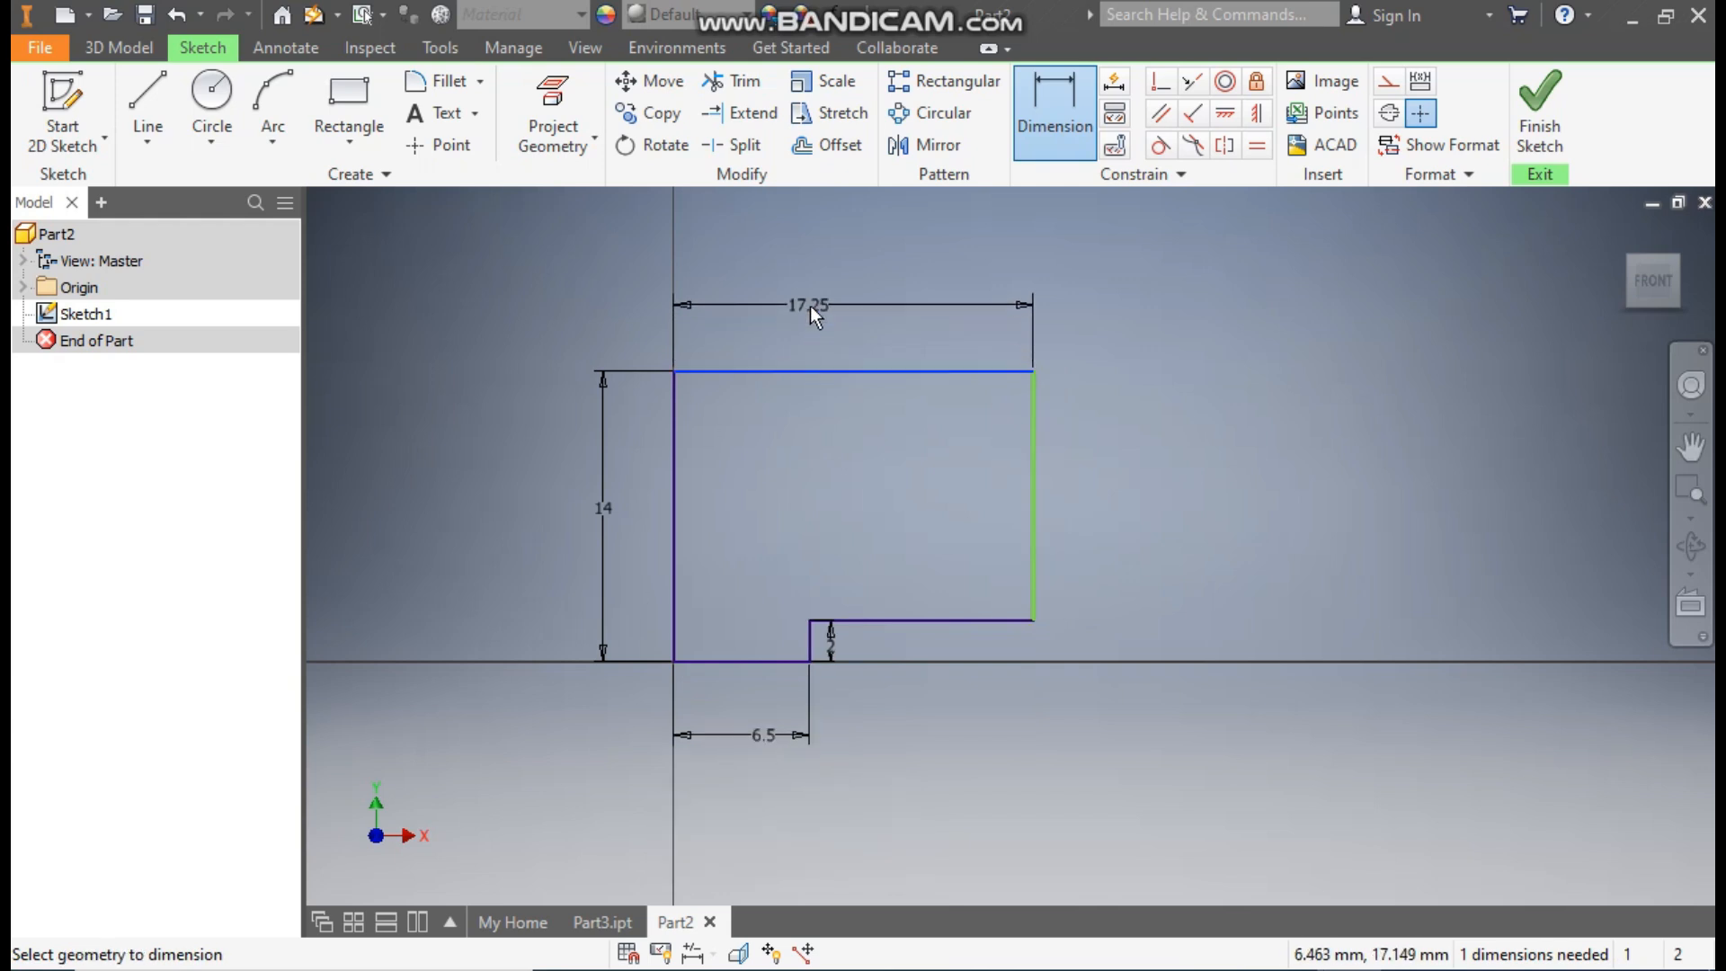
{"action": "left_click", "coordinate": [809, 305]}
{"action": "type", "text": "8"}
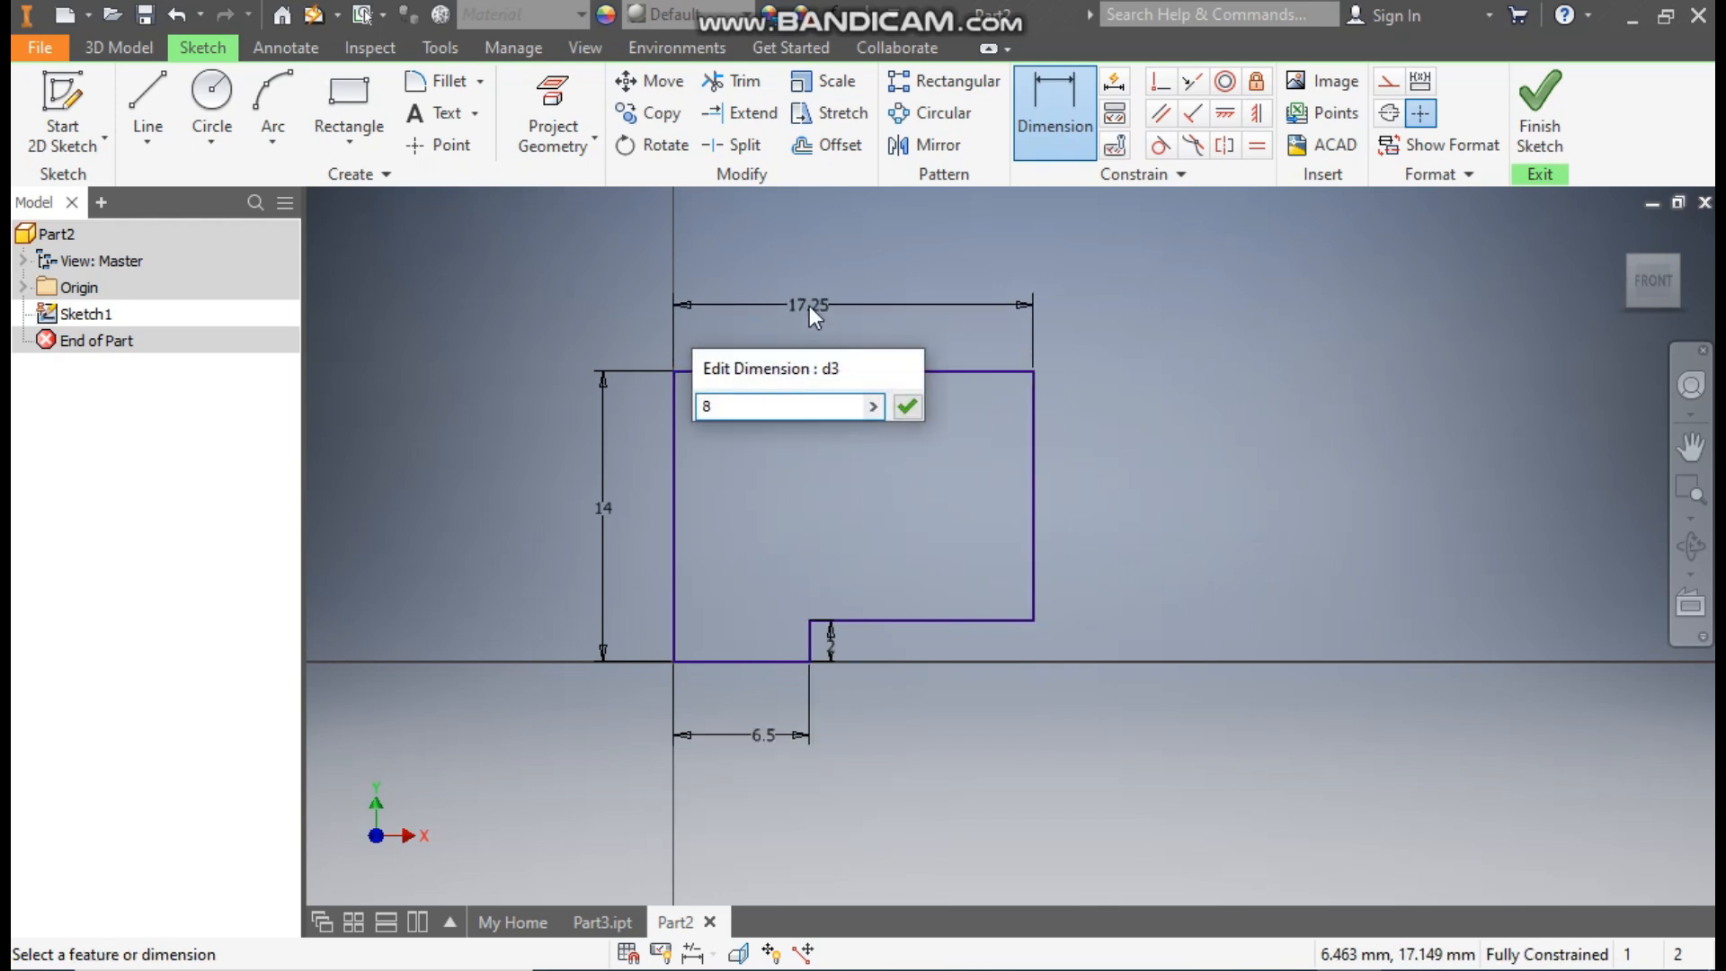
{"action": "key", "text": "Return"}
Step: Finish the sketch and revolve the profile with Full extents around its 14 mm vertical edge
{"action": "left_click", "coordinate": [1540, 113]}
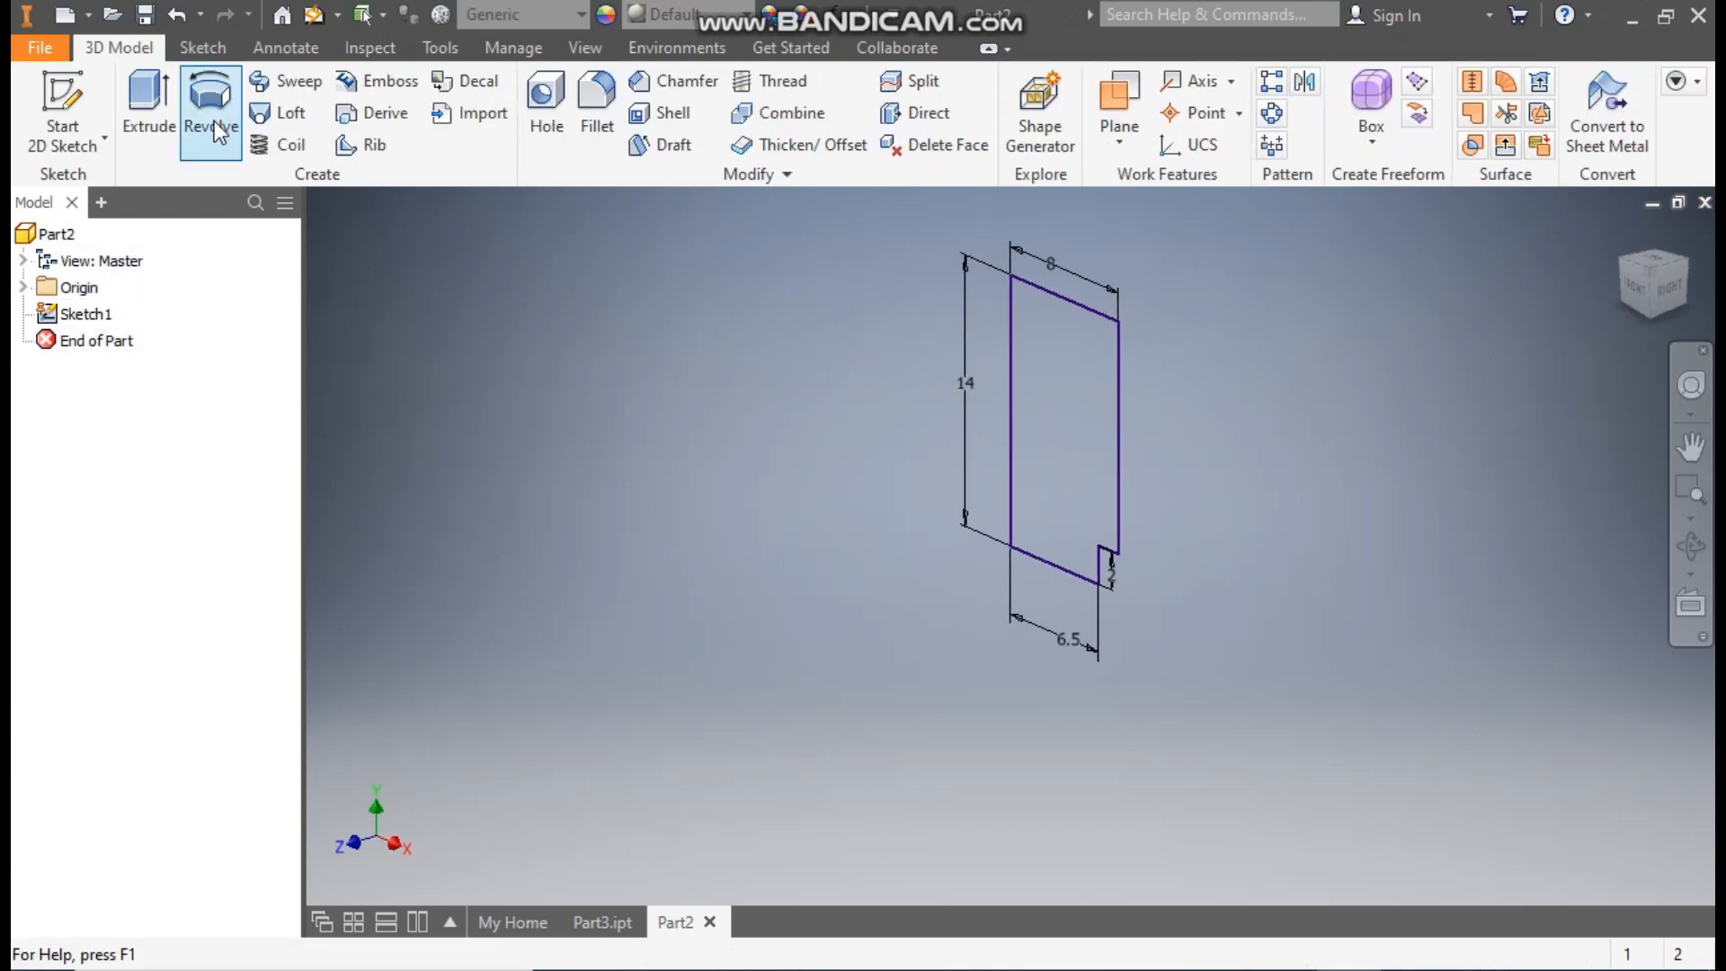
{"action": "left_click", "coordinate": [214, 120]}
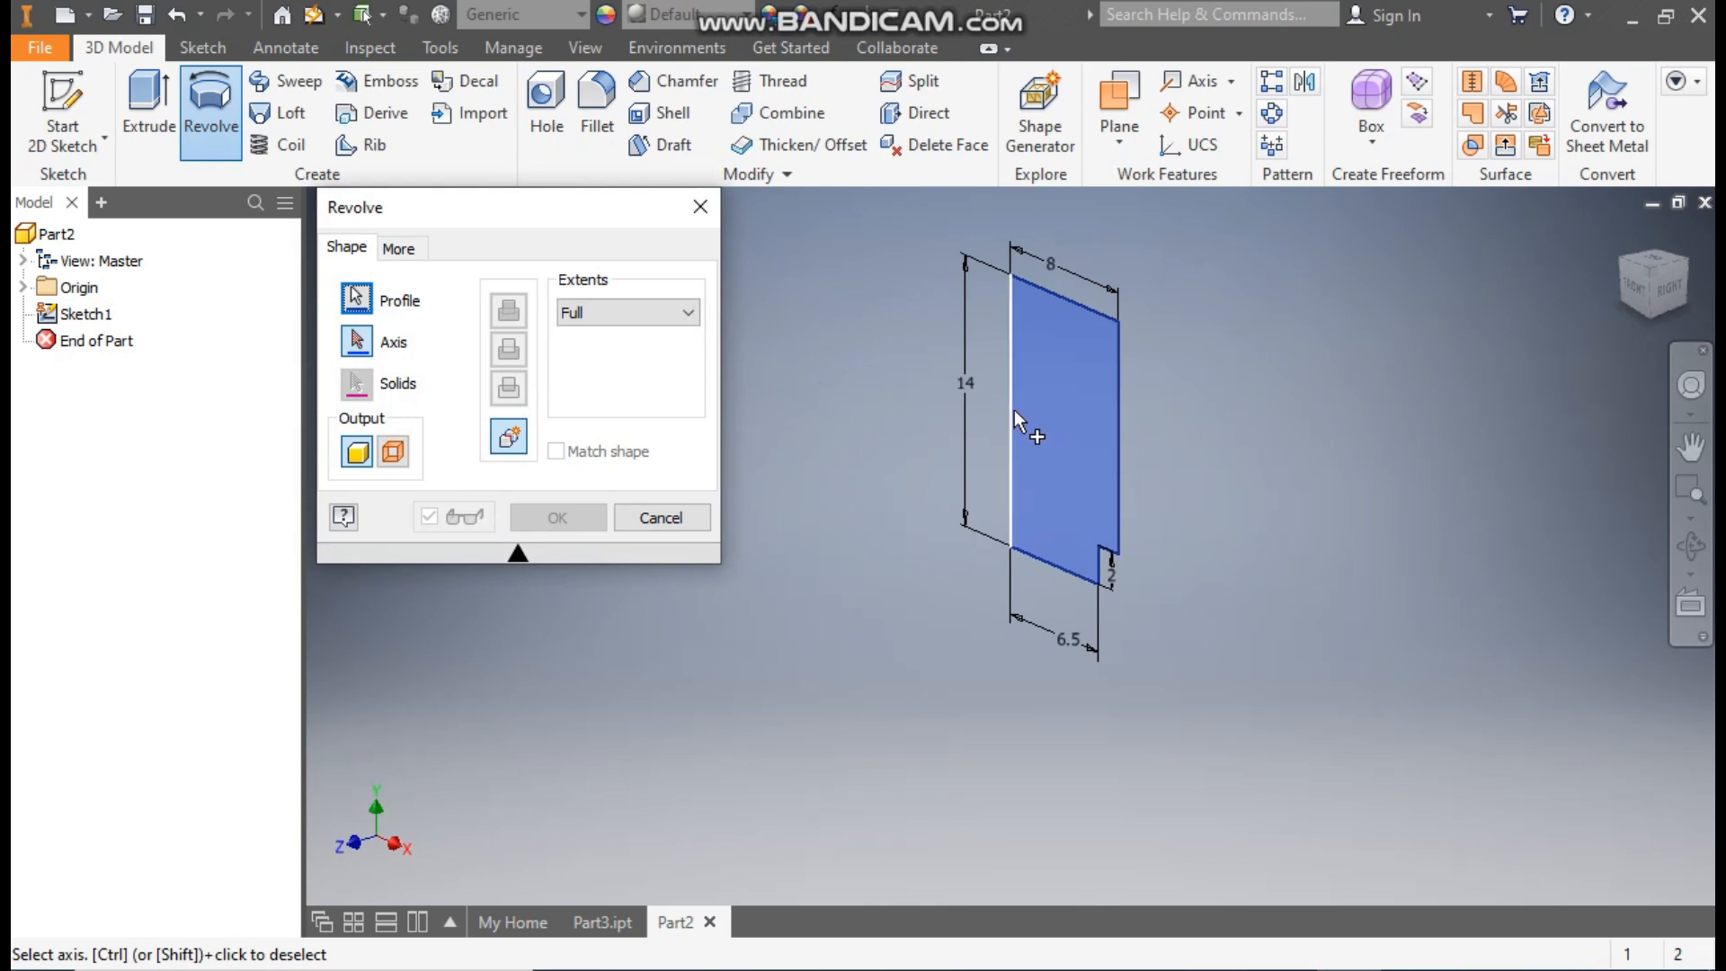
{"action": "left_click", "coordinate": [1013, 413]}
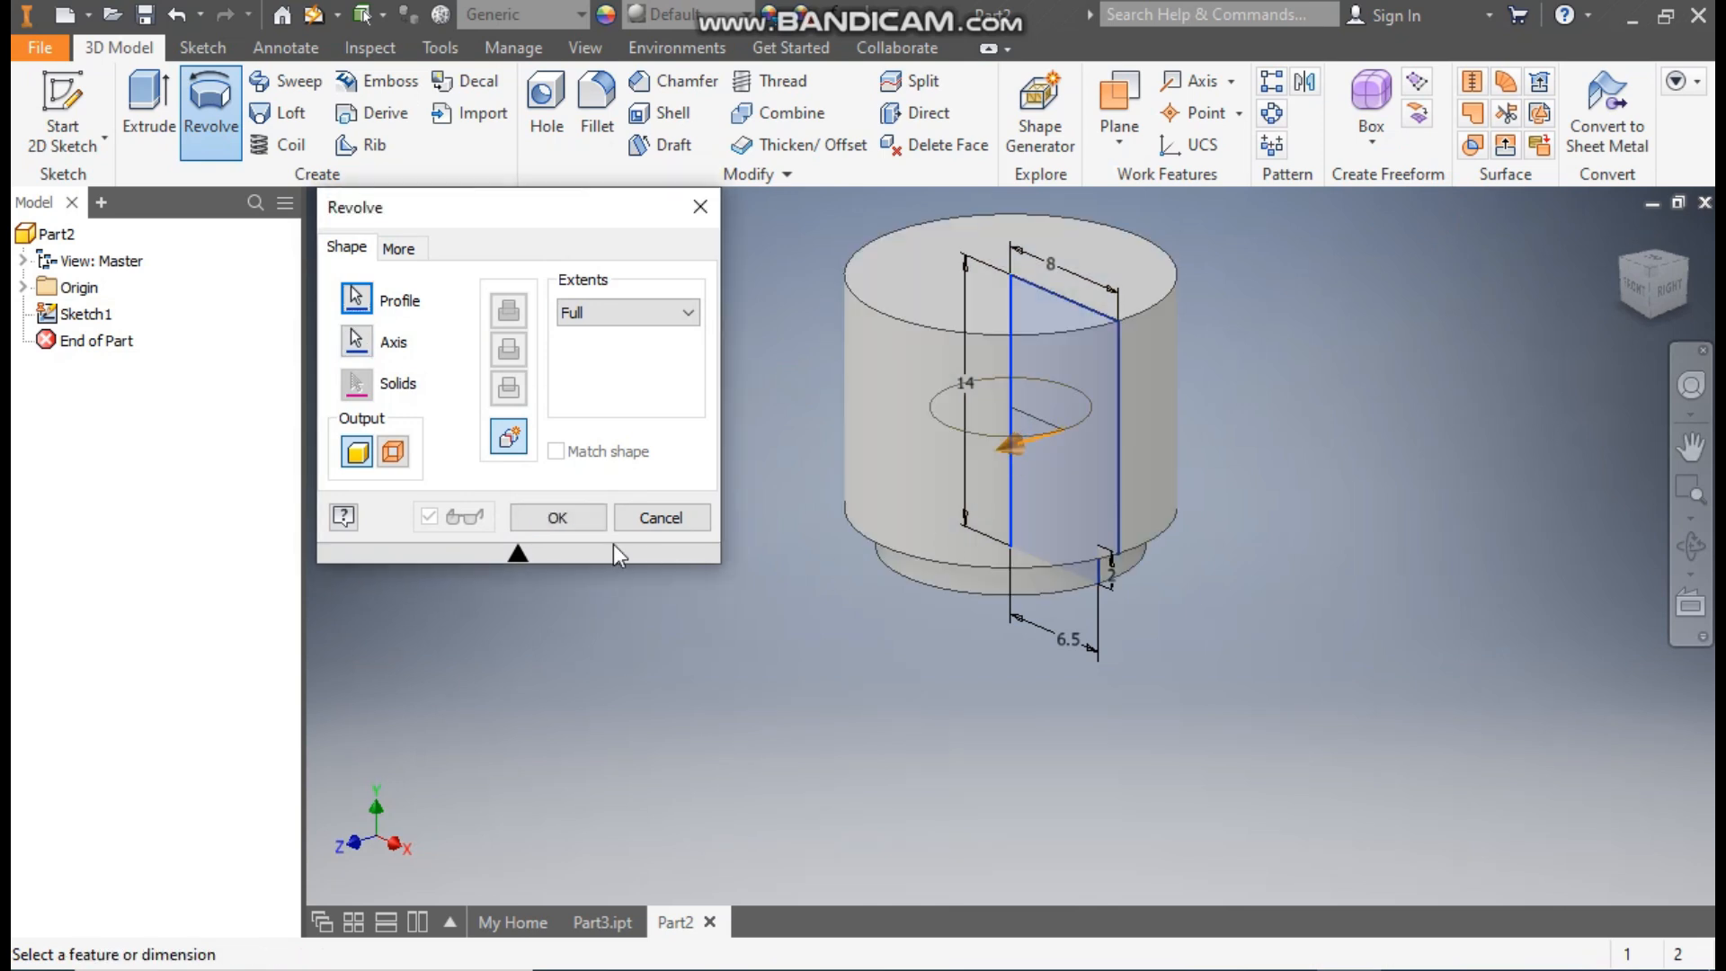
{"action": "left_click", "coordinate": [565, 515]}
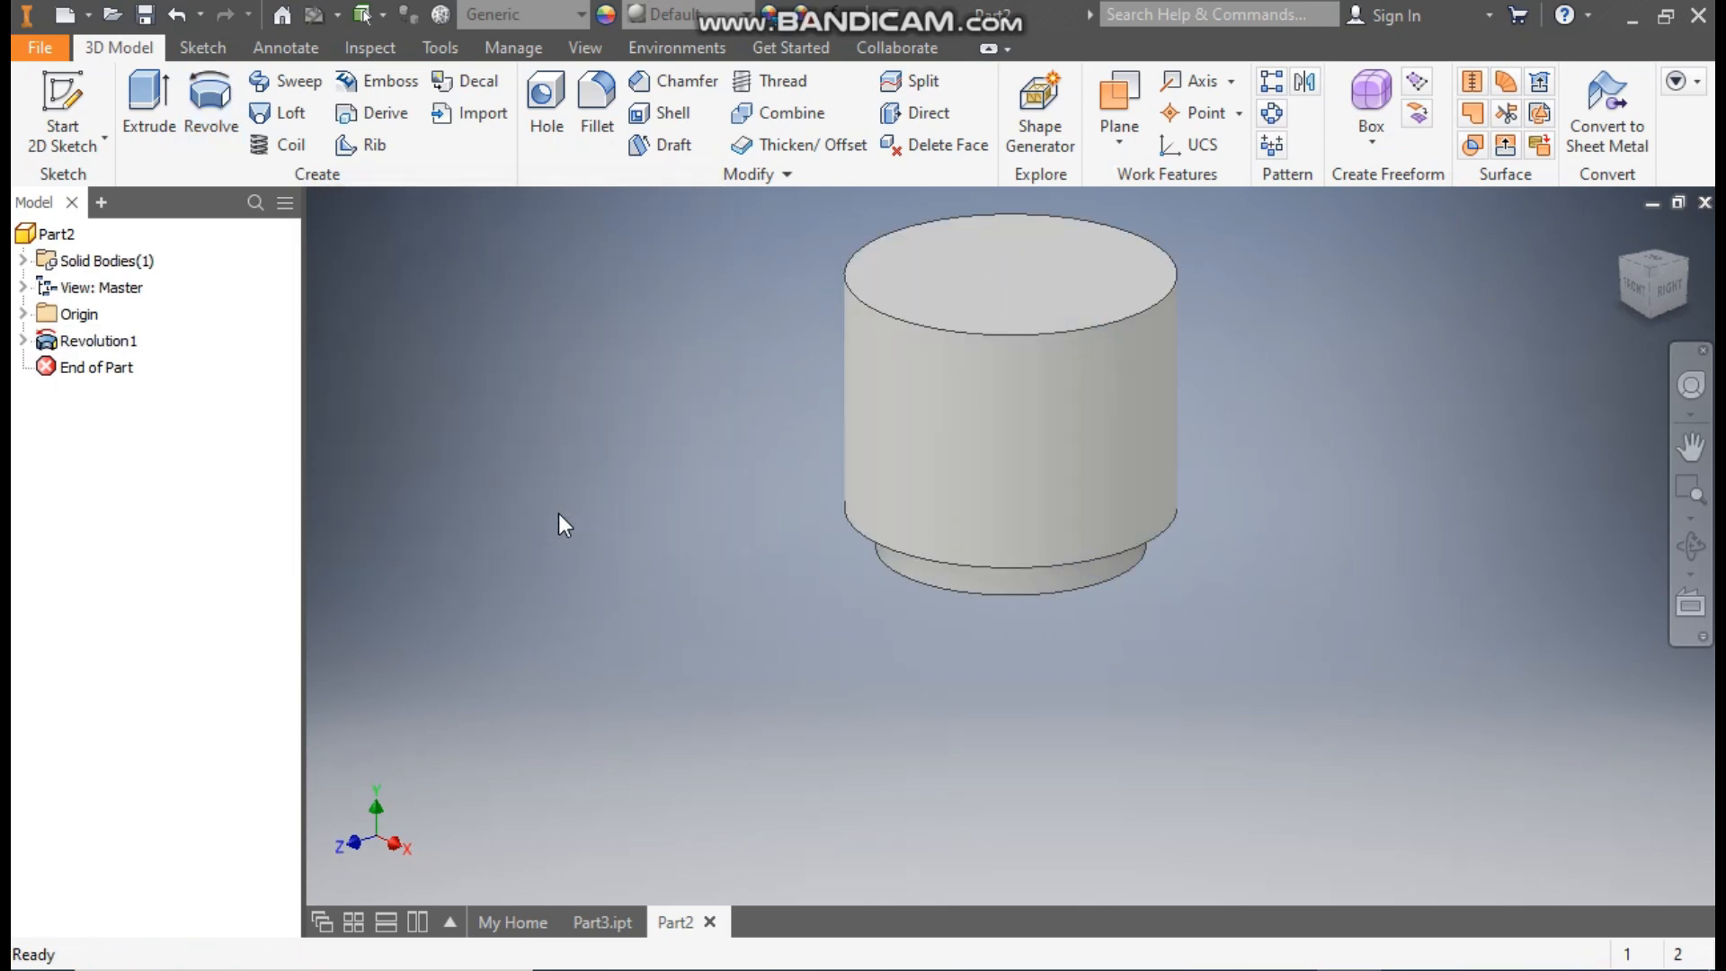
Step: Start a sketch on the XY Plane and draw a 23 mm diameter circle to the upper left of the revolved body
{"action": "left_click", "coordinate": [23, 314]}
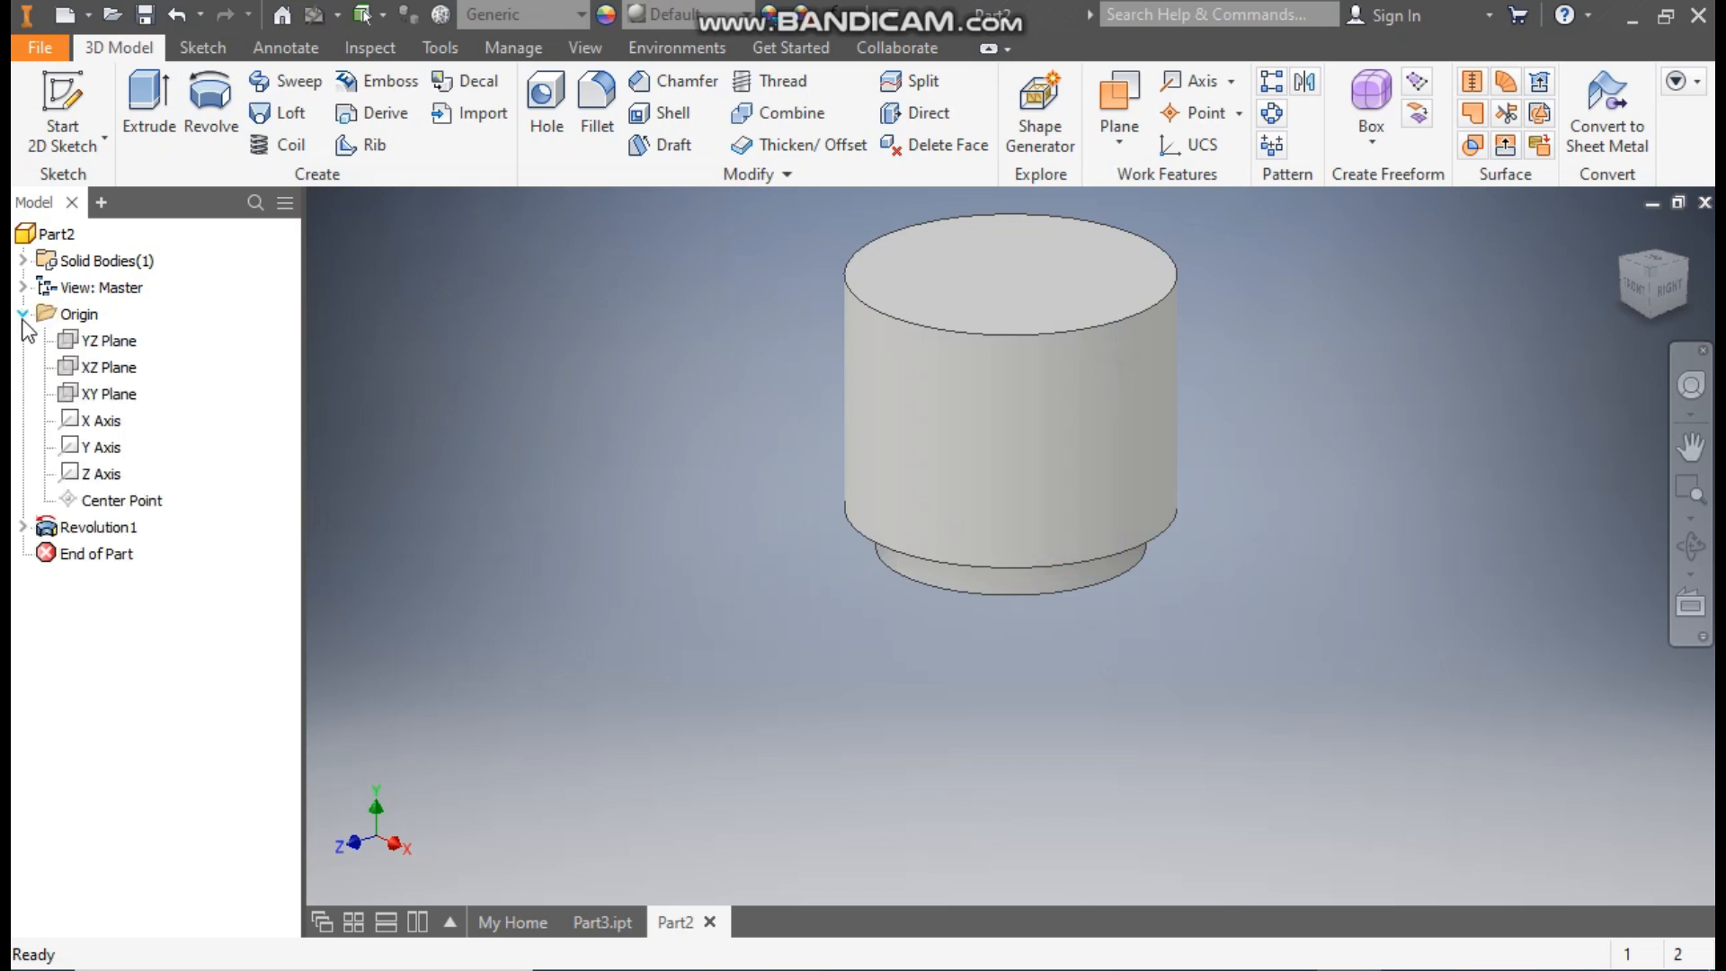
{"action": "left_click", "coordinate": [115, 402]}
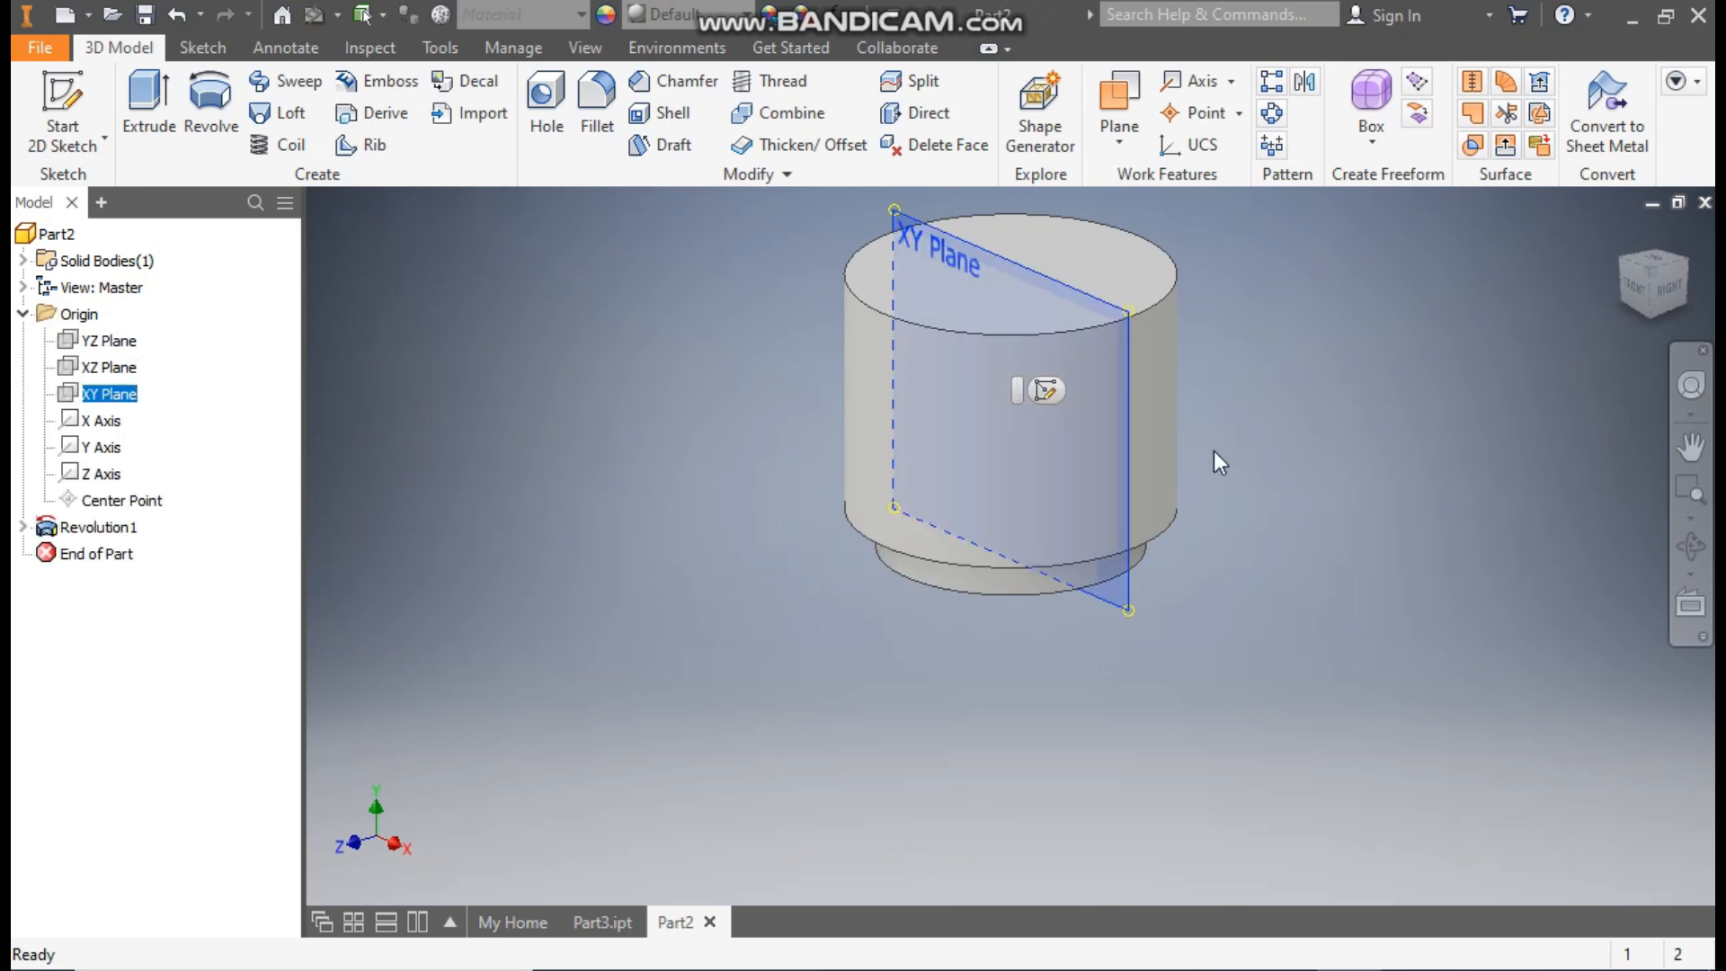
{"action": "left_click", "coordinate": [1046, 390]}
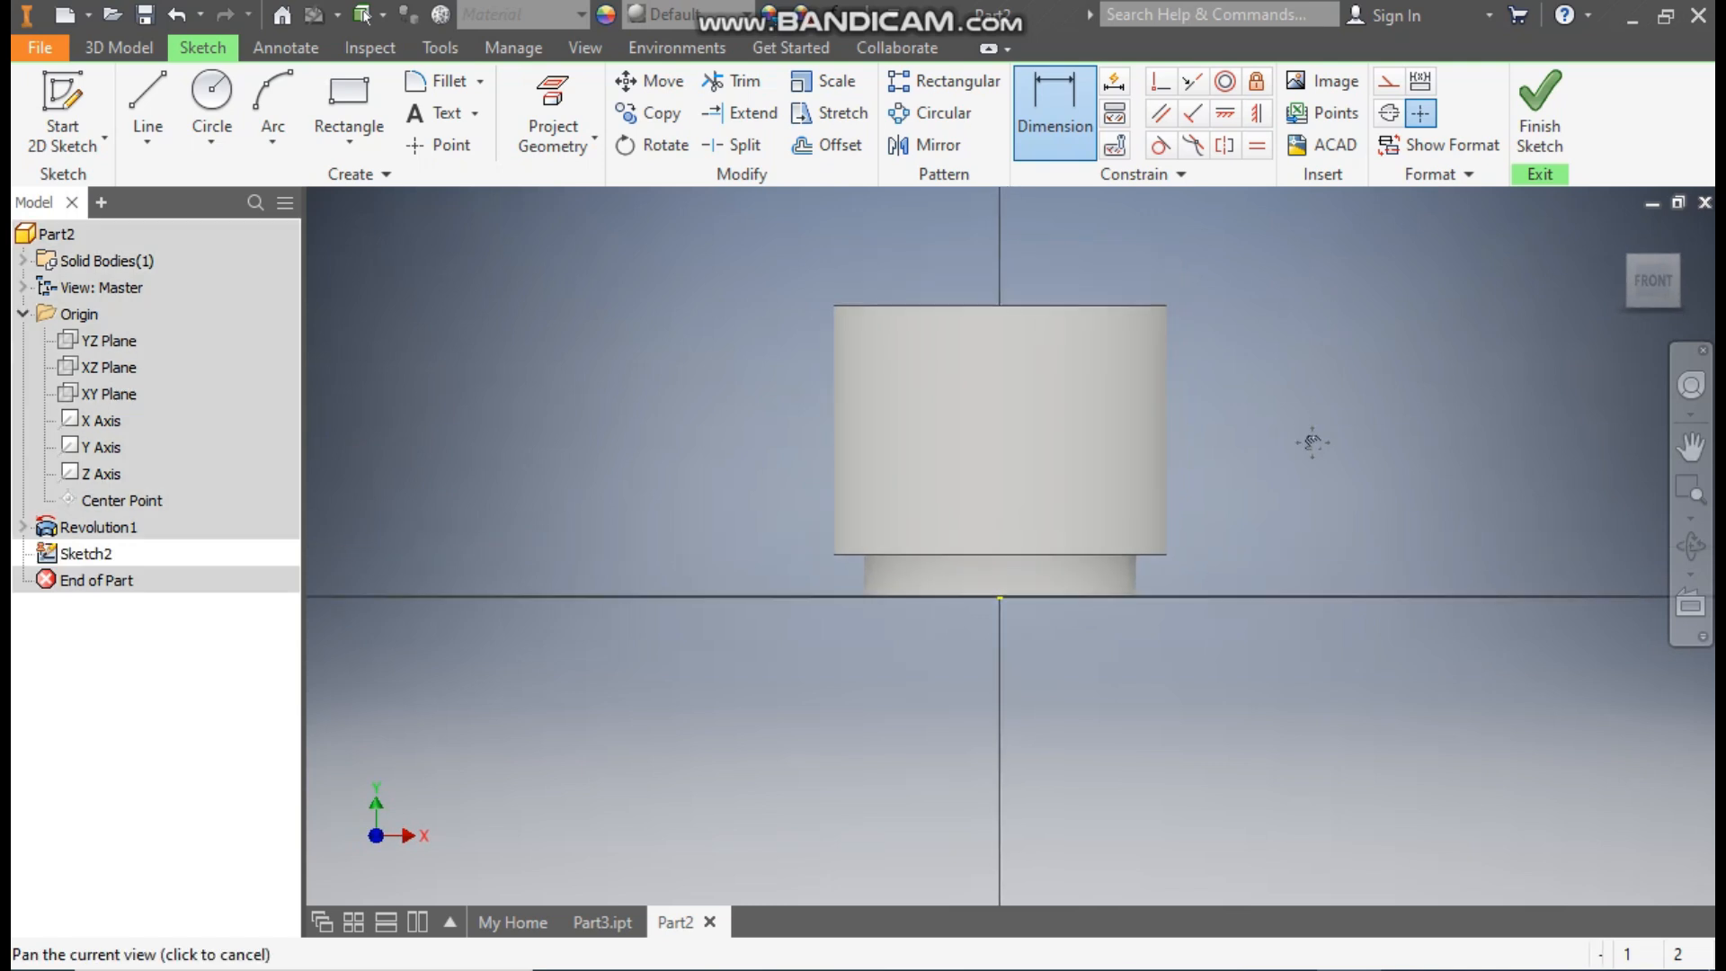
{"action": "left_click_drag", "start_coordinate": [1312, 442], "coordinate": [1309, 520]}
{"action": "key", "text": "Escape"}
{"action": "left_click", "coordinate": [214, 99]}
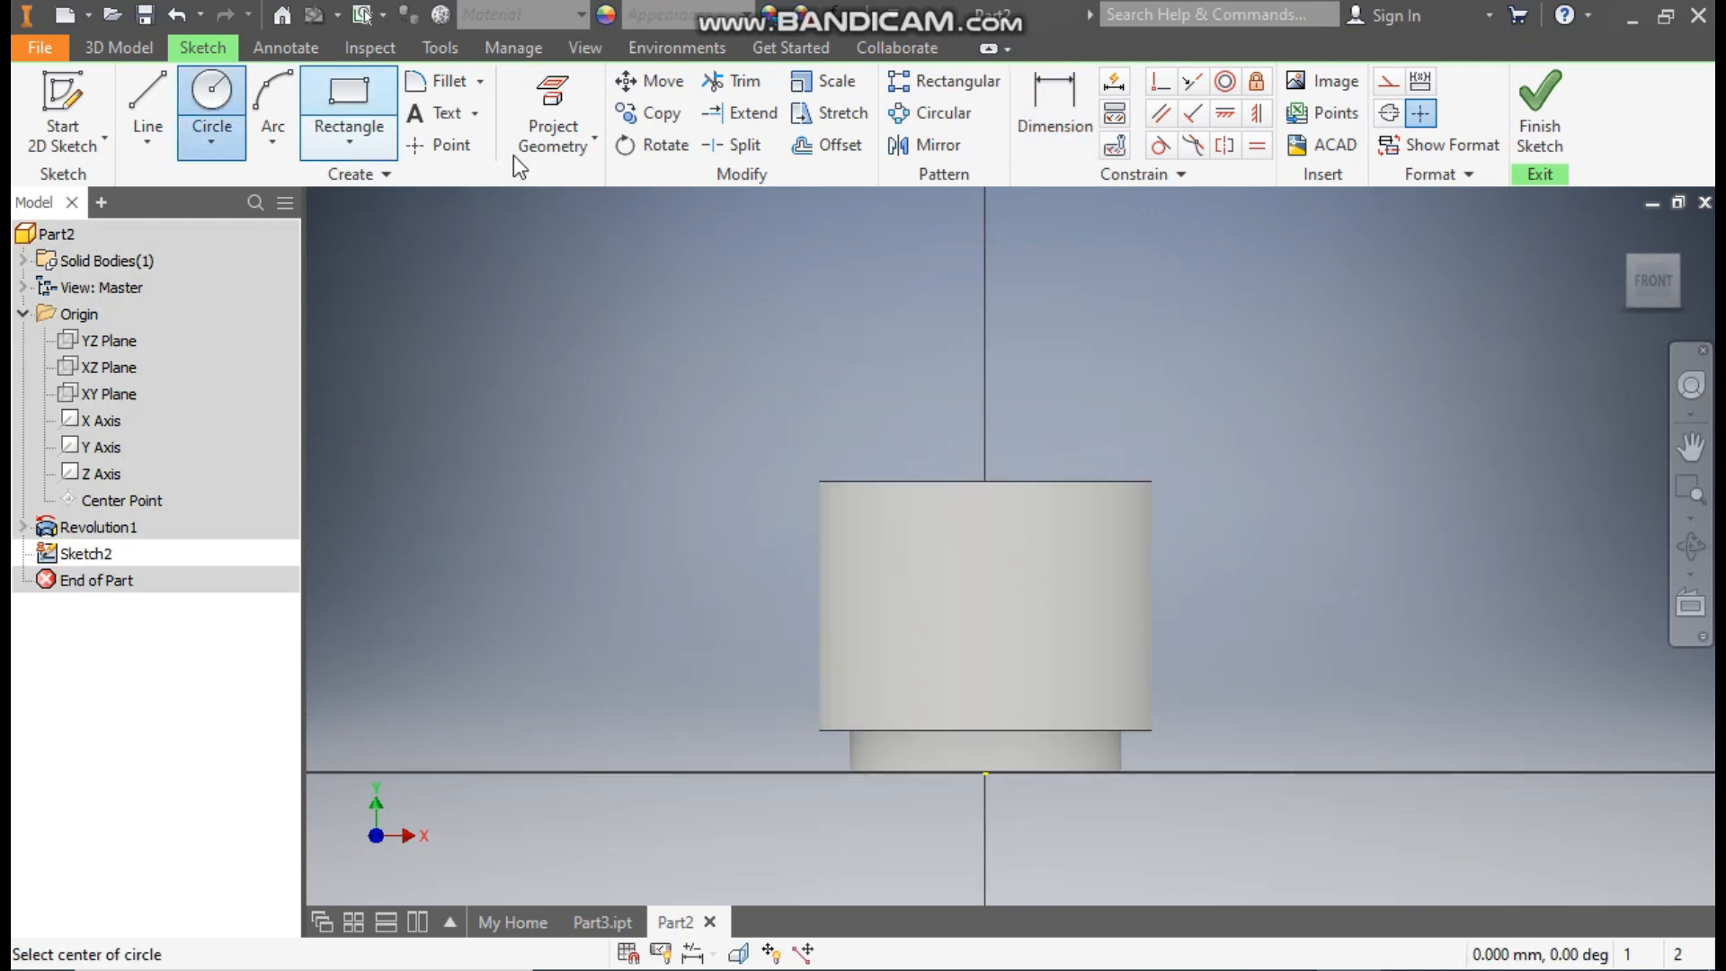
{"action": "left_click", "coordinate": [570, 319]}
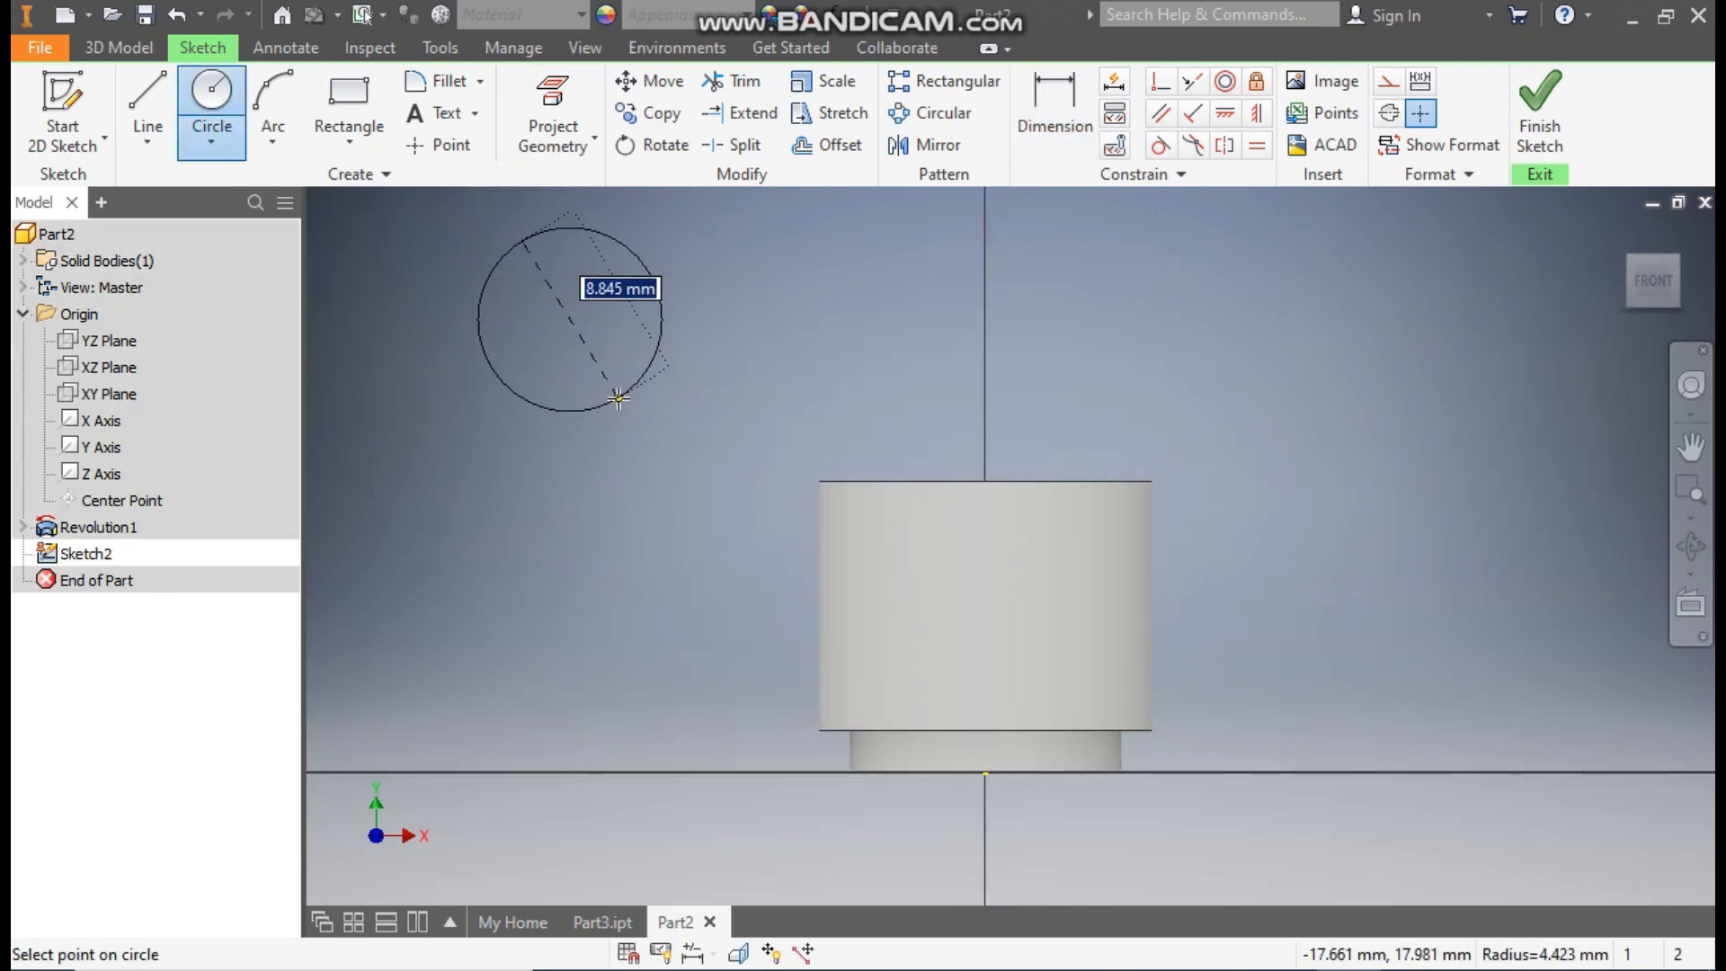
{"action": "type", "text": "23"}
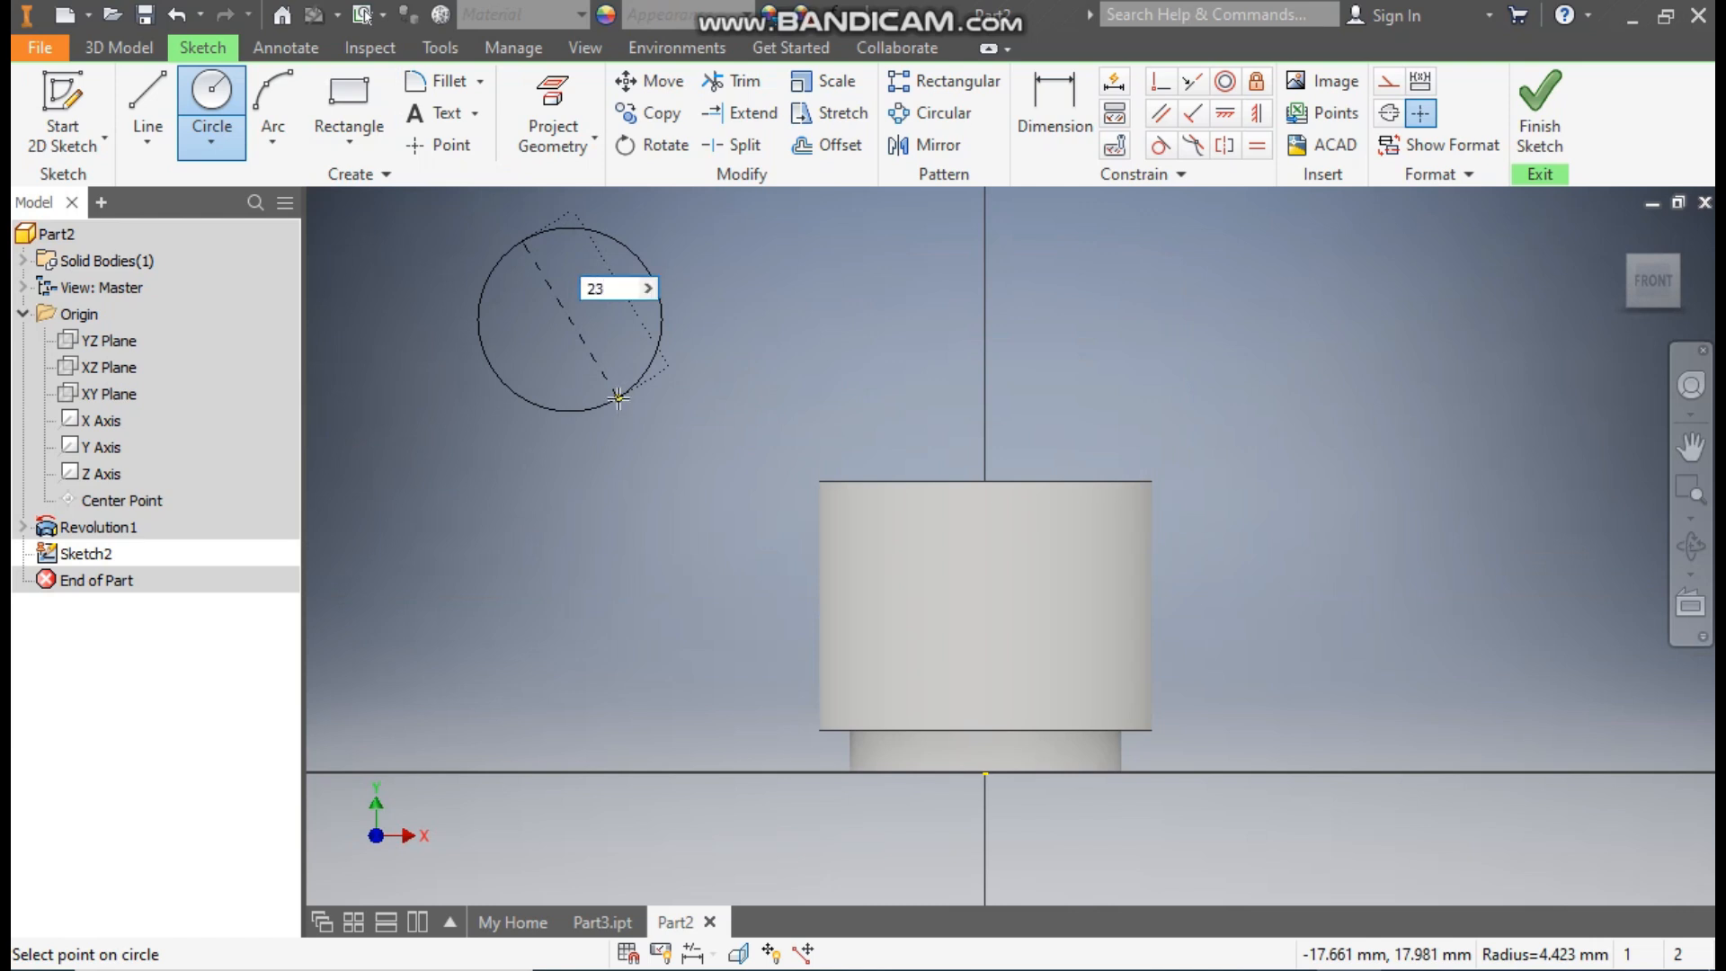
{"action": "key", "text": "Return"}
{"action": "scroll", "coordinate": [1133, 516], "scroll_direction": "down", "scroll_amount": 4}
{"action": "scroll", "coordinate": [1114, 497], "scroll_direction": "up", "scroll_amount": 1}
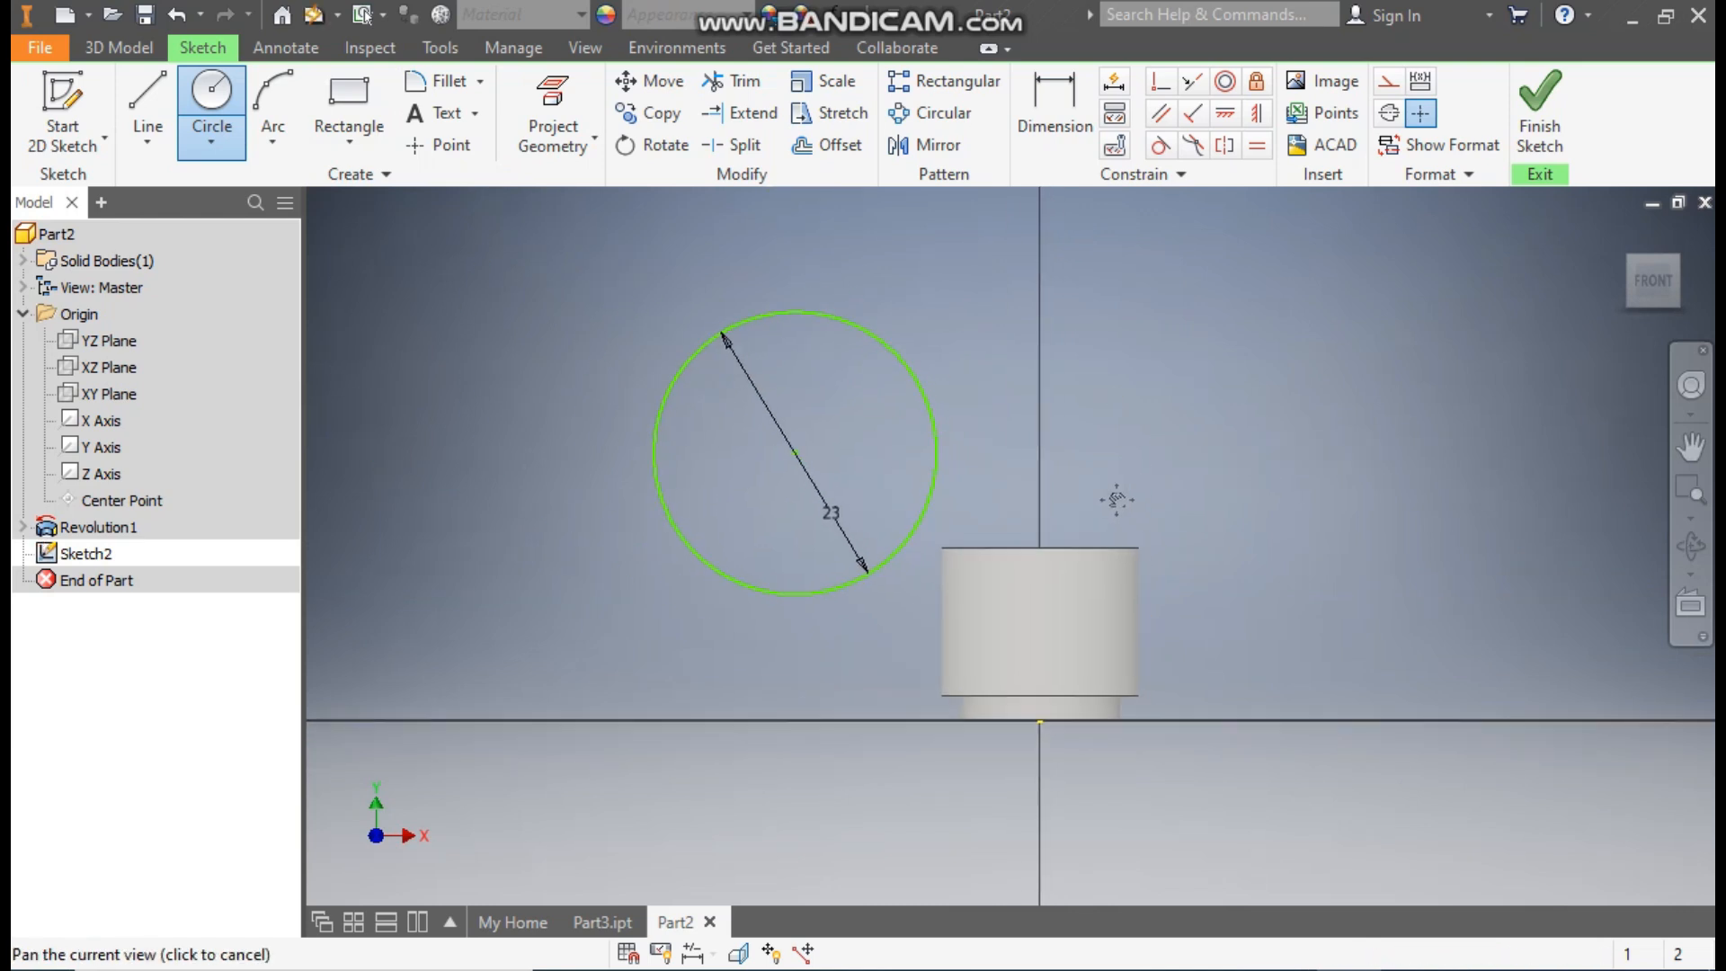
Step: Dimension the circle's center 18.5 mm vertically from the lower edge of the body's wider cylinder
{"action": "left_click", "coordinate": [1057, 104]}
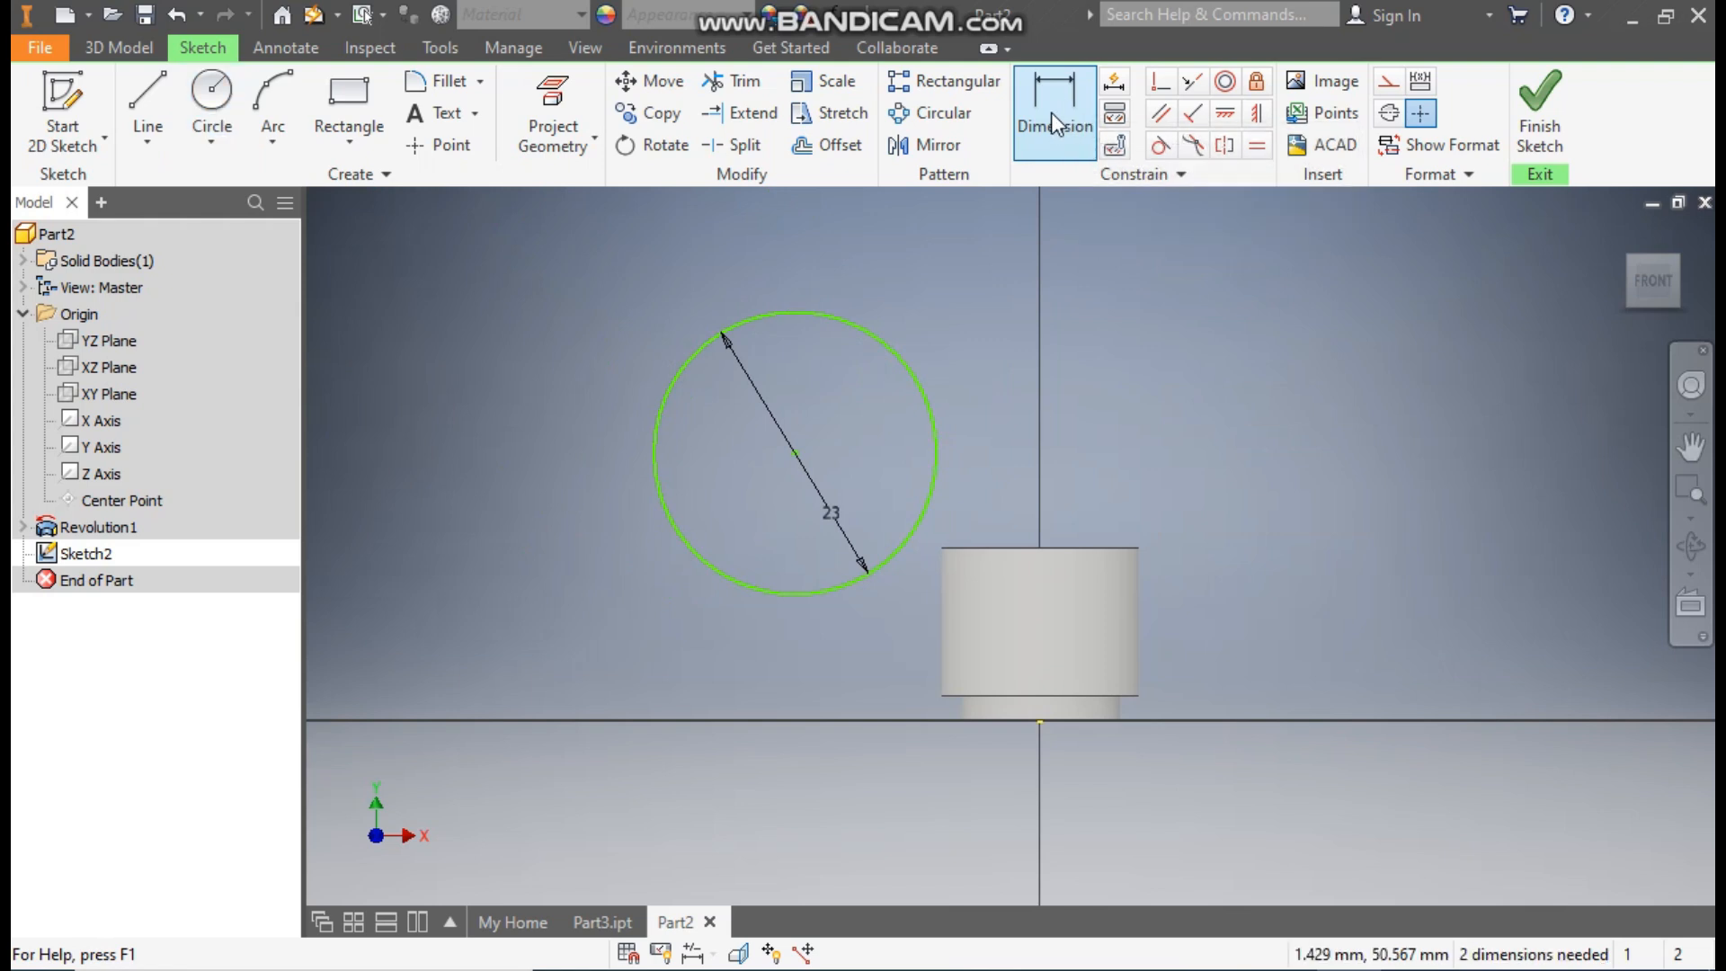
{"action": "left_click", "coordinate": [803, 455]}
{"action": "left_click", "coordinate": [1017, 696]}
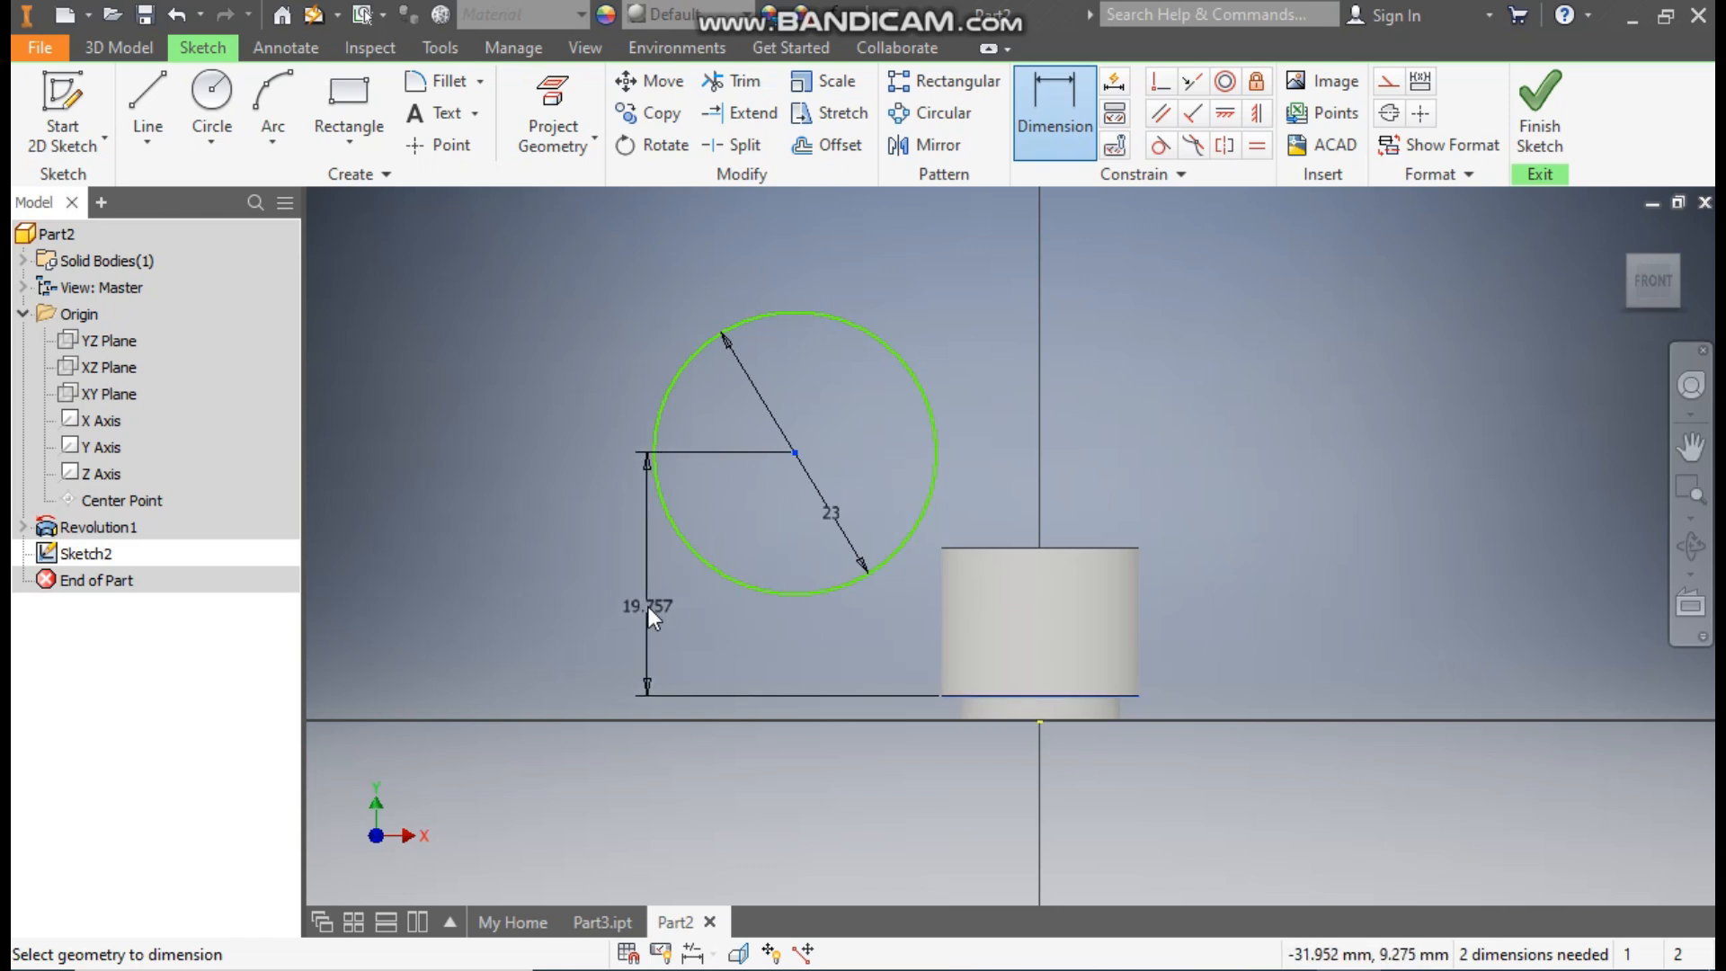
{"action": "left_click", "coordinate": [649, 607]}
{"action": "type", "text": "18.5"}
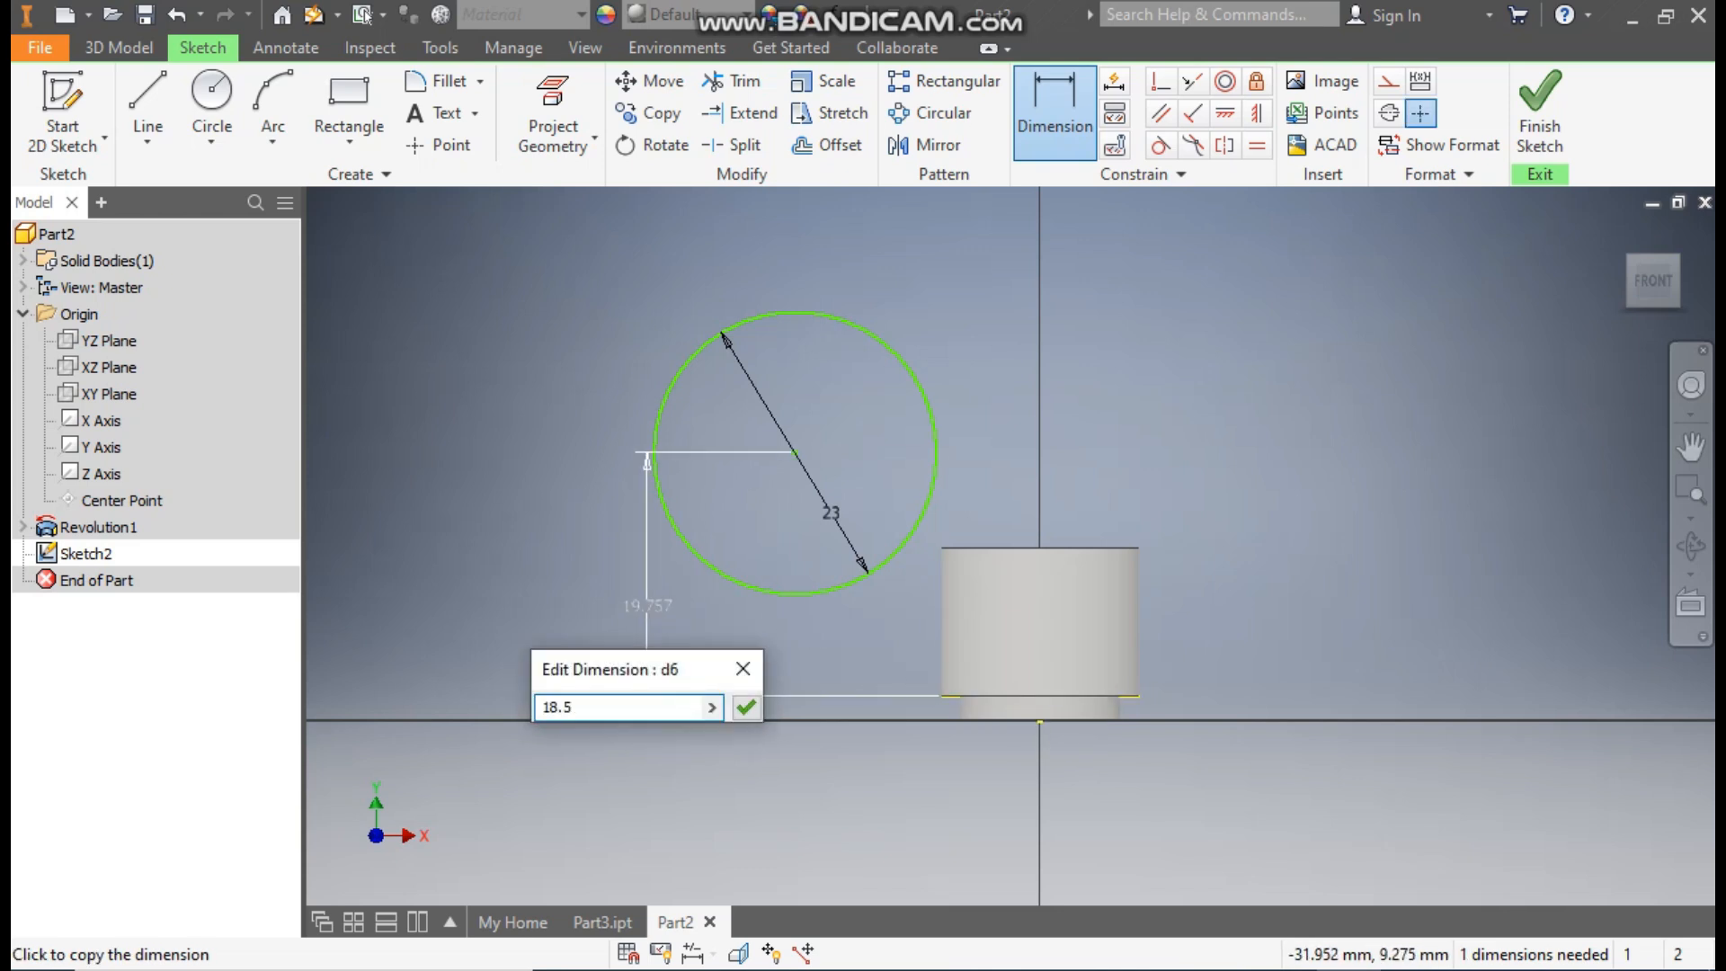
{"action": "key", "text": "Return"}
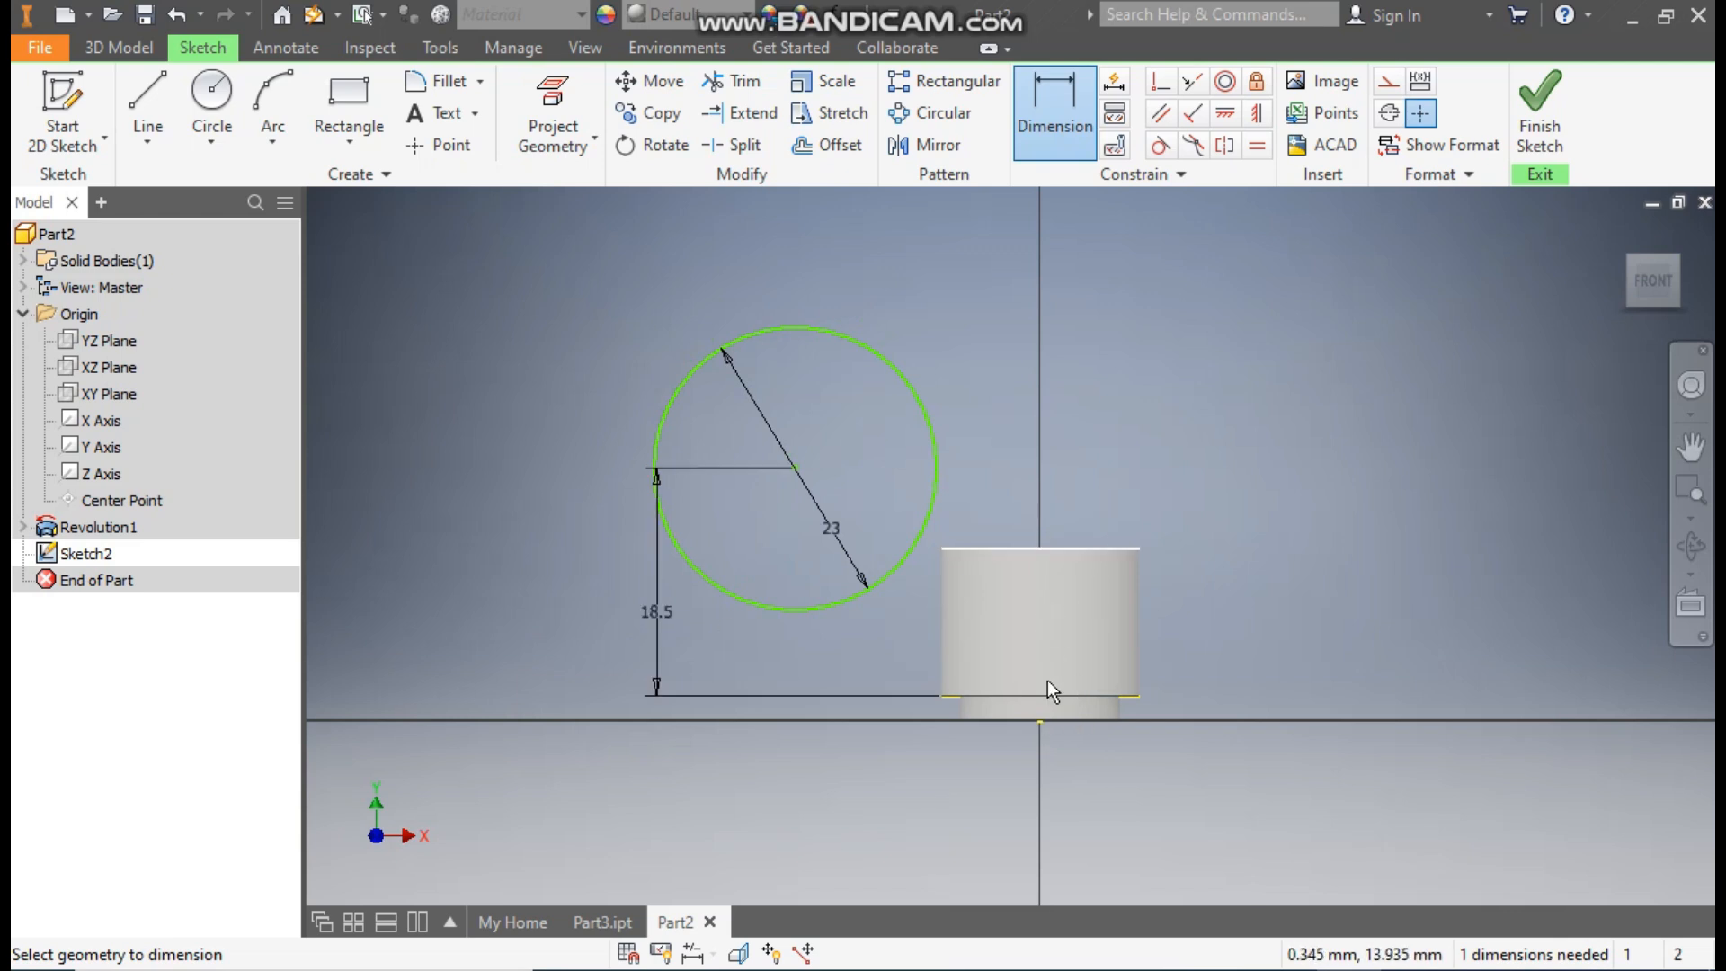
Step: Draw a vertical line about 39.3 mm long upward from the origin and convert it to construction geometry
{"action": "left_click", "coordinate": [148, 106]}
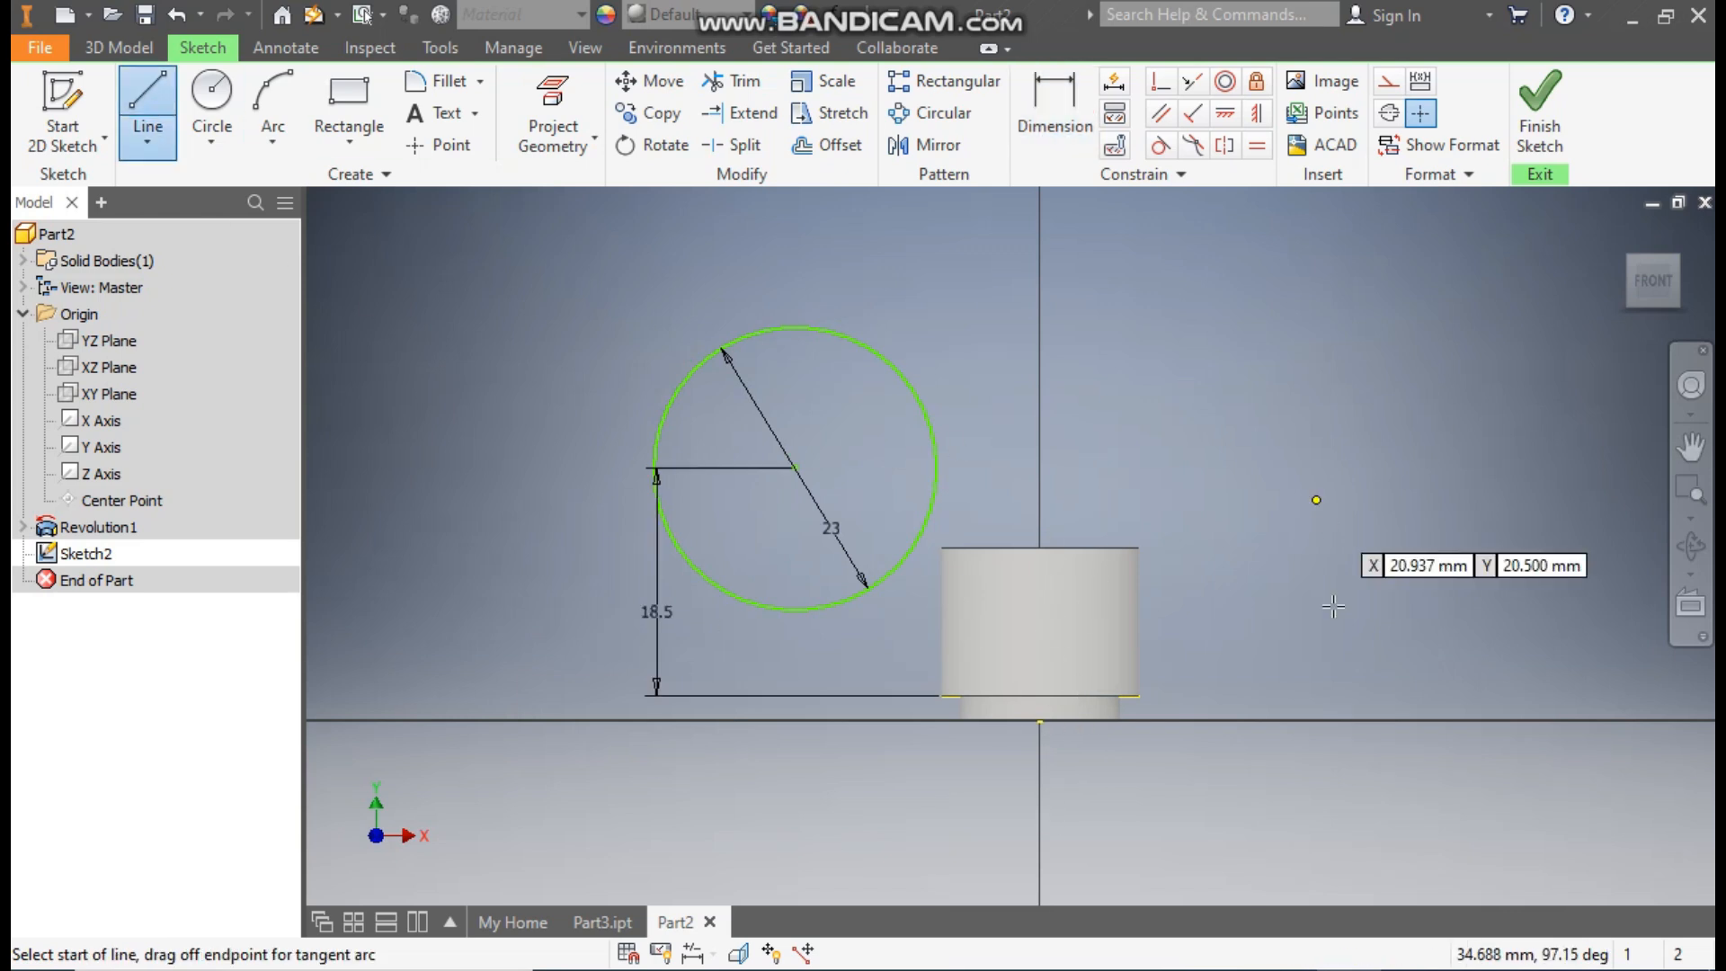
{"action": "left_click", "coordinate": [1040, 720]}
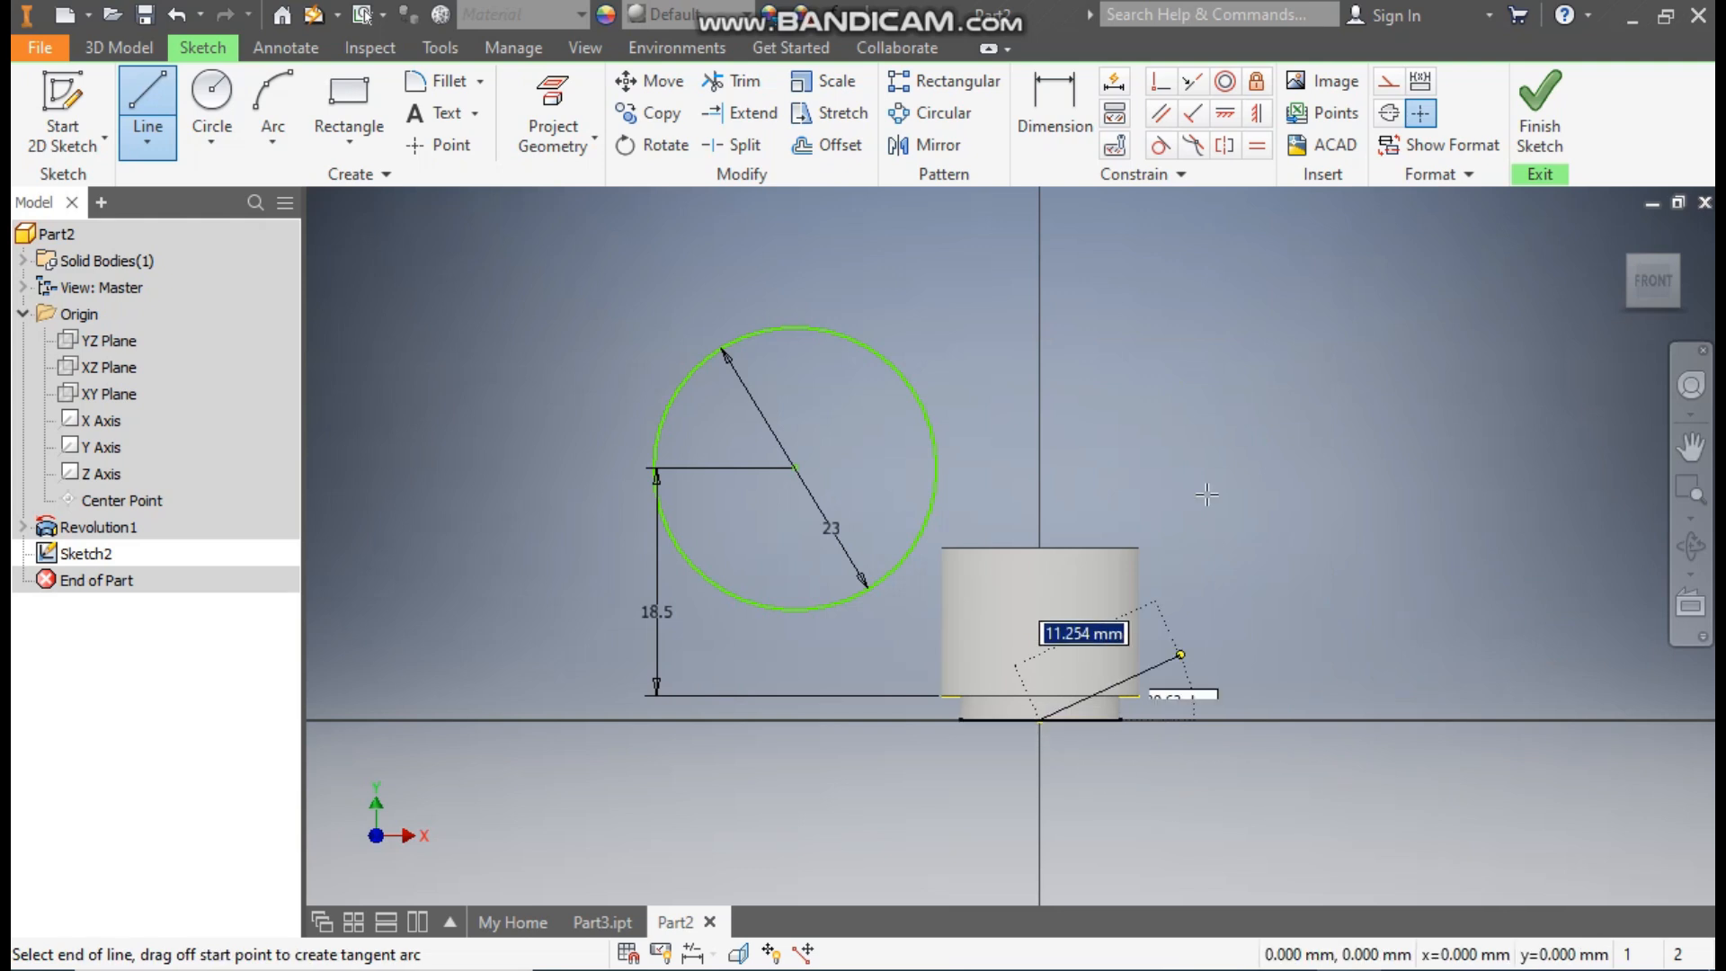
{"action": "left_click", "coordinate": [1038, 237]}
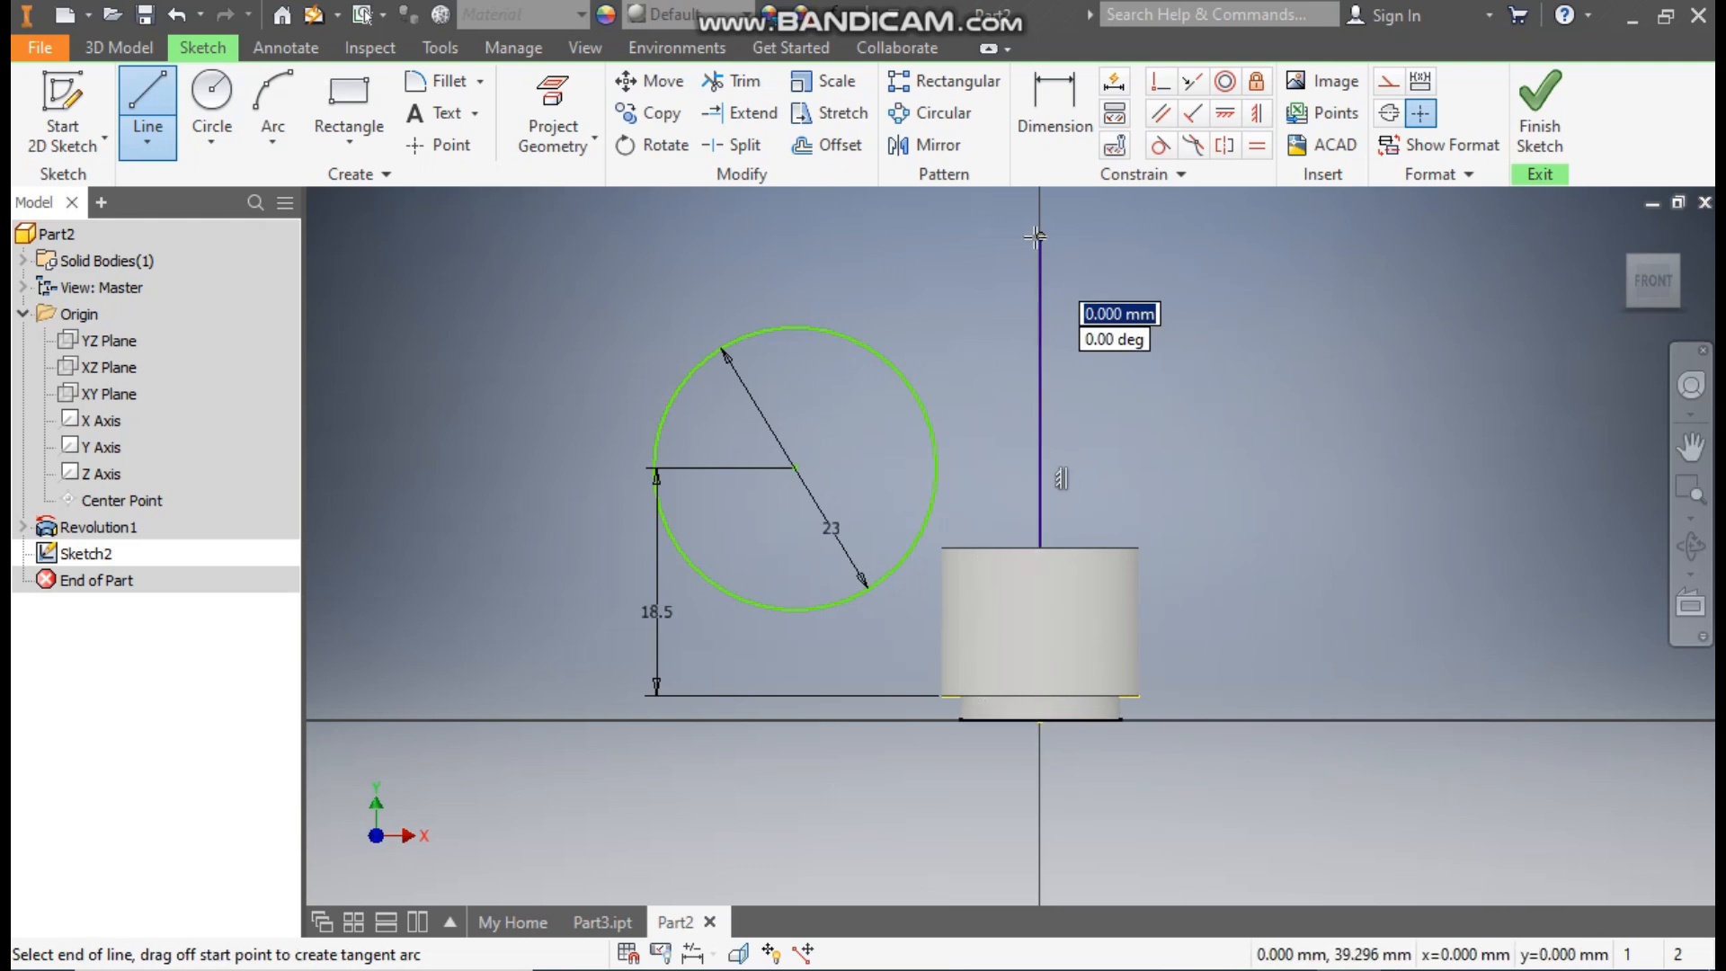
{"action": "key", "text": "Escape"}
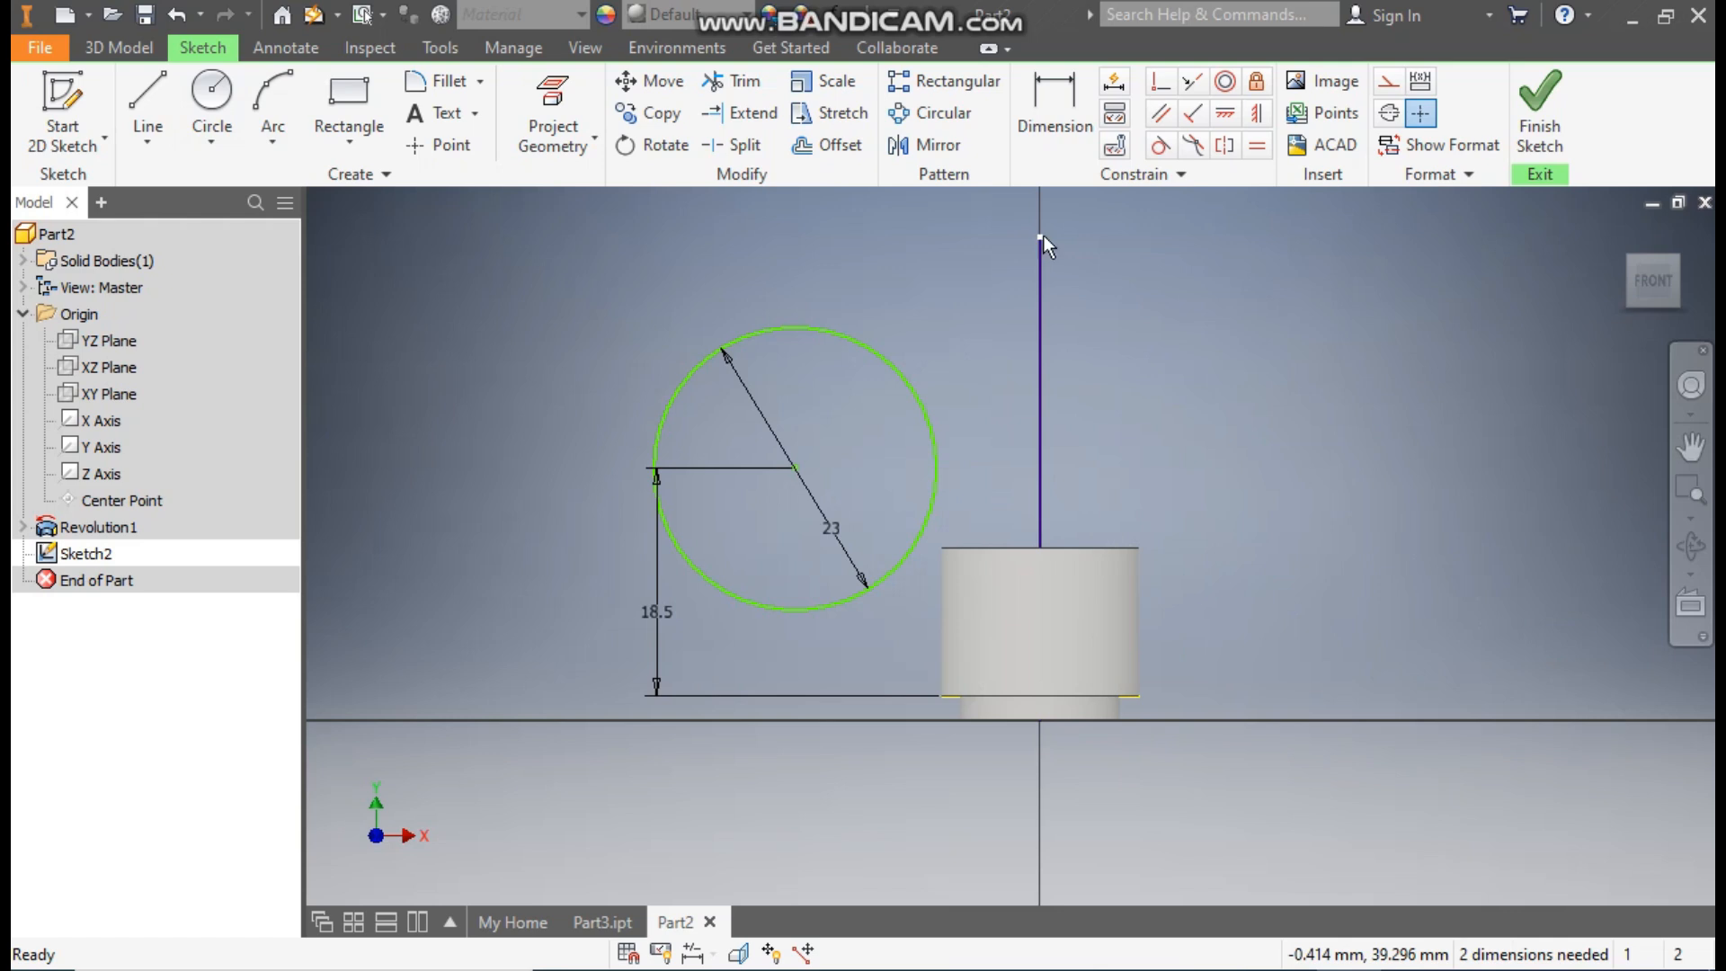
{"action": "left_click", "coordinate": [1389, 81]}
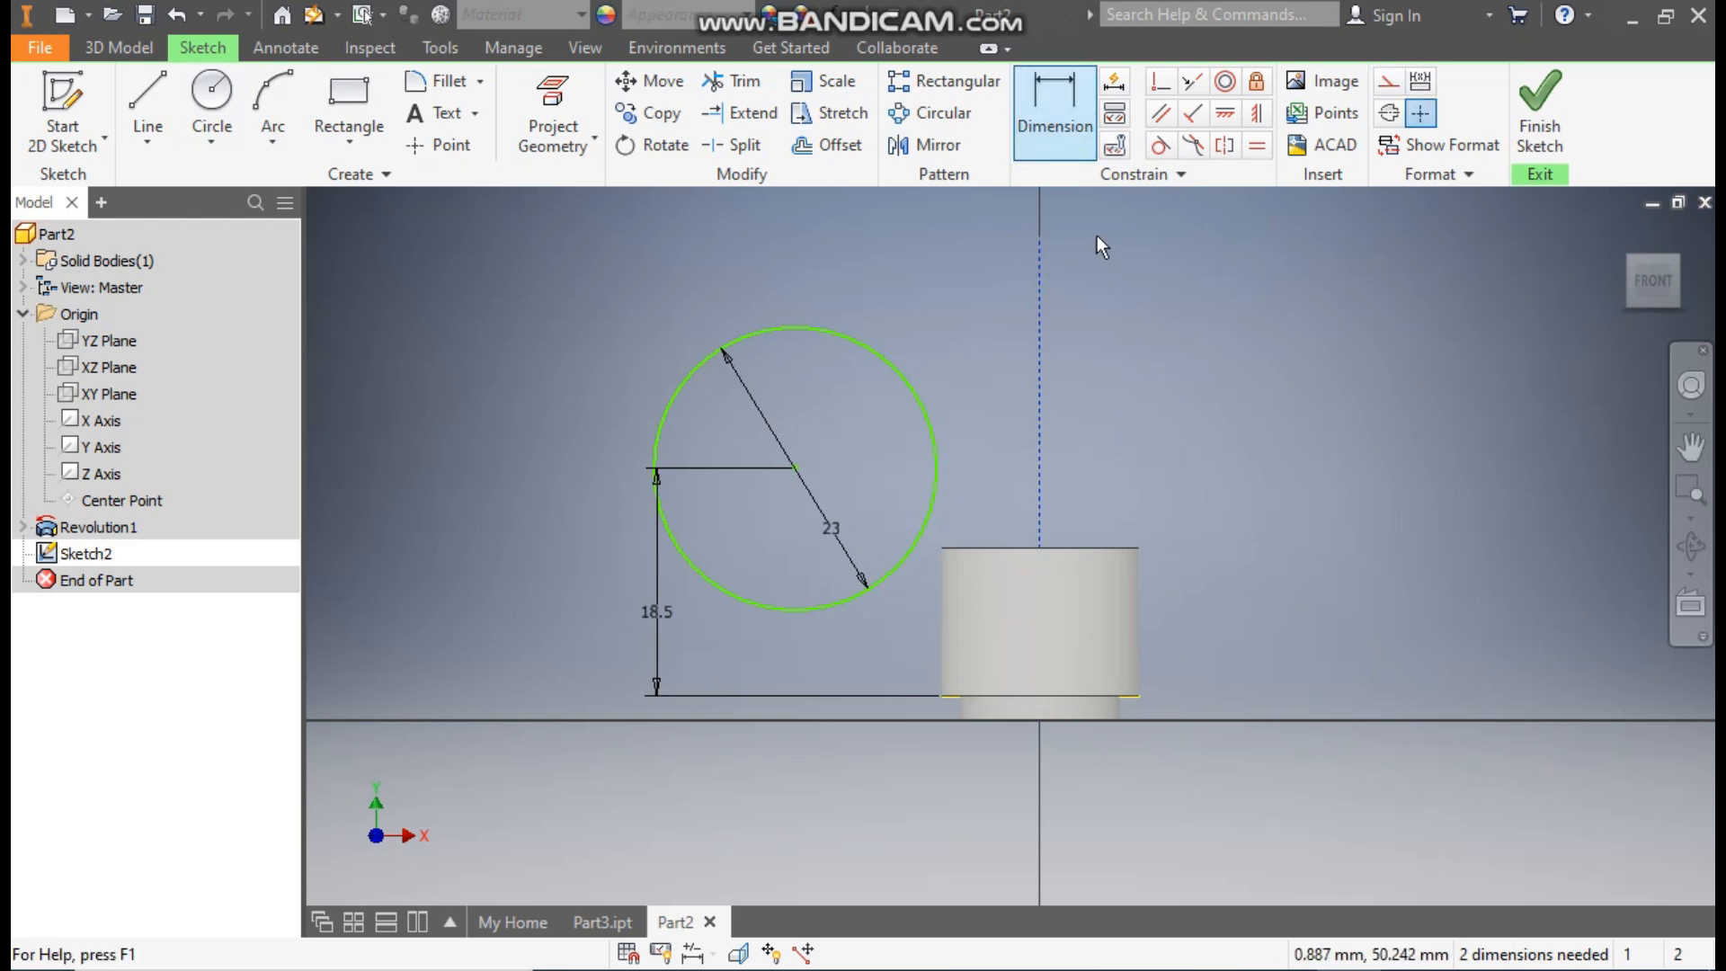
Step: Dimension the circle's center 23.5 mm horizontally from the vertical construction line
{"action": "left_click", "coordinate": [1053, 110]}
{"action": "left_click", "coordinate": [795, 466]}
{"action": "left_click", "coordinate": [1039, 439]}
{"action": "left_click", "coordinate": [989, 263]}
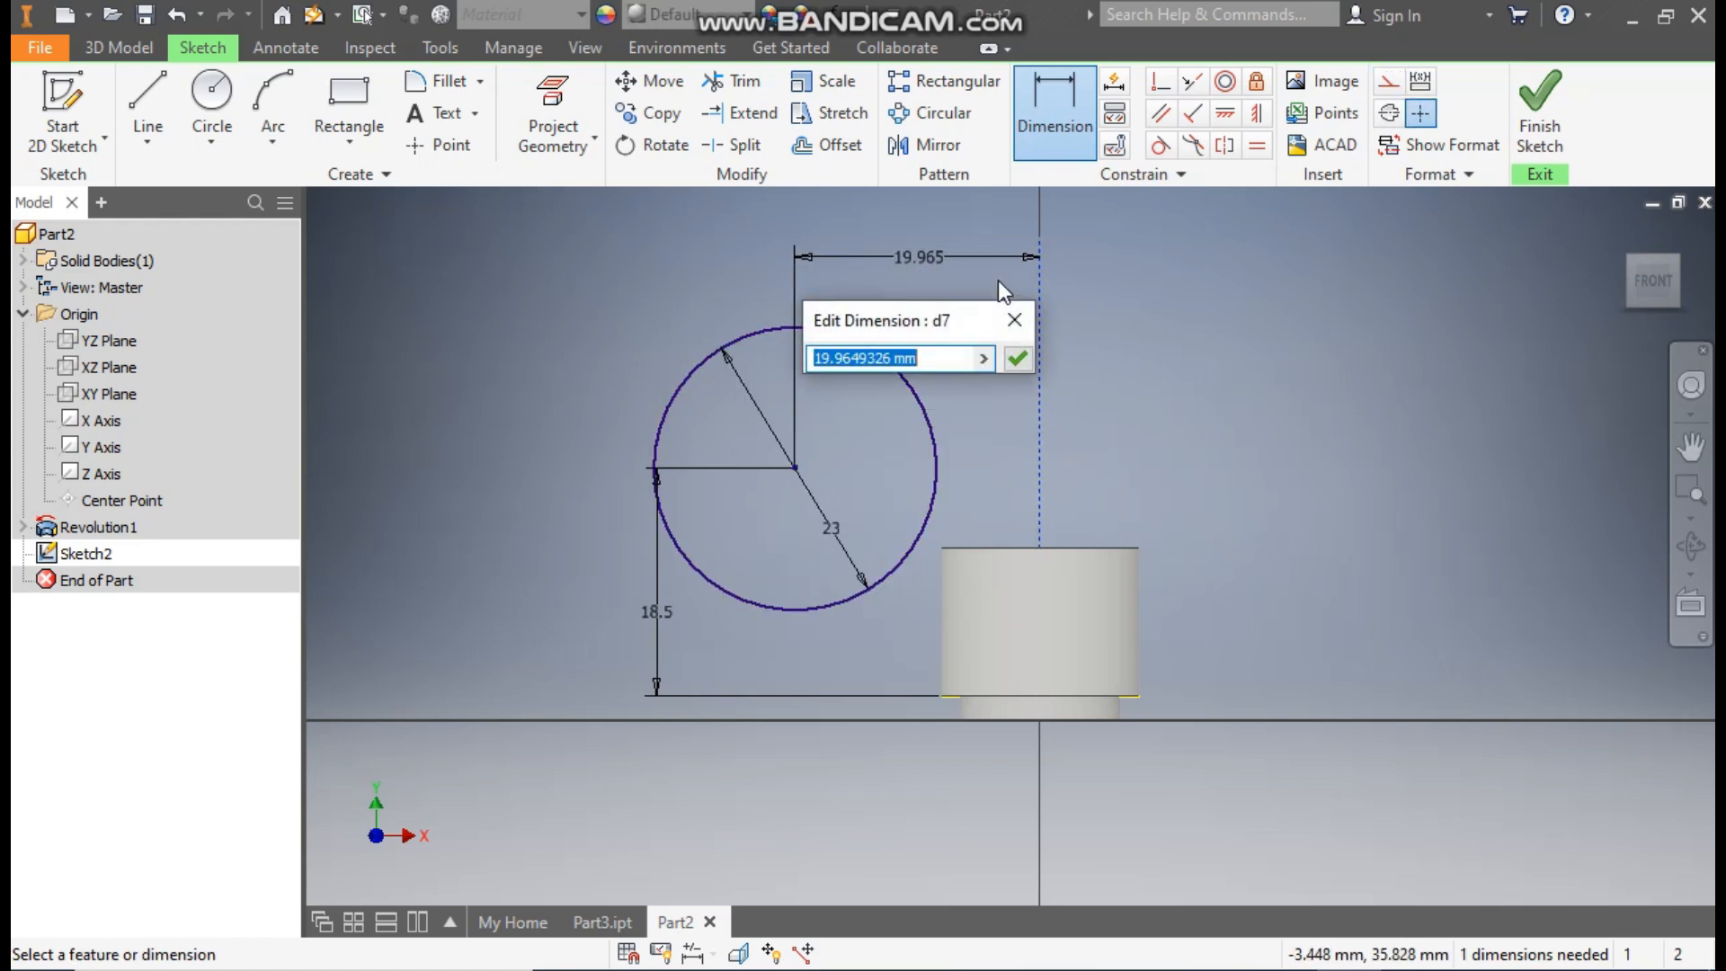
{"action": "type", "text": "23.5"}
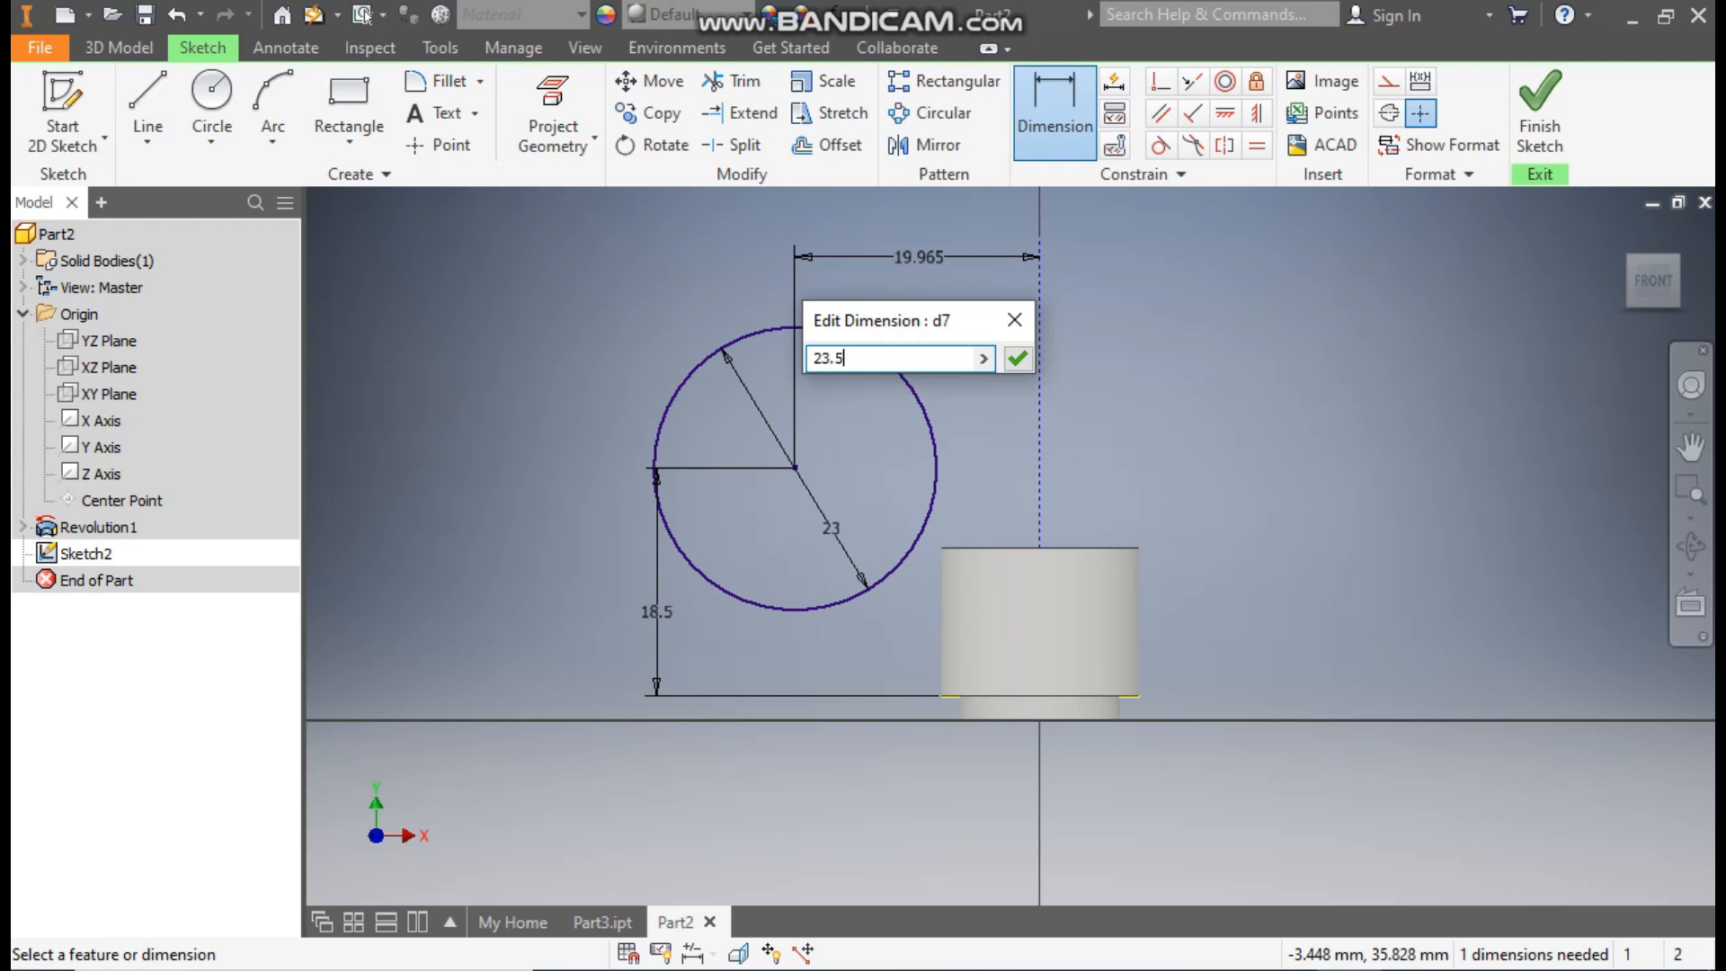
{"action": "key", "text": "Return"}
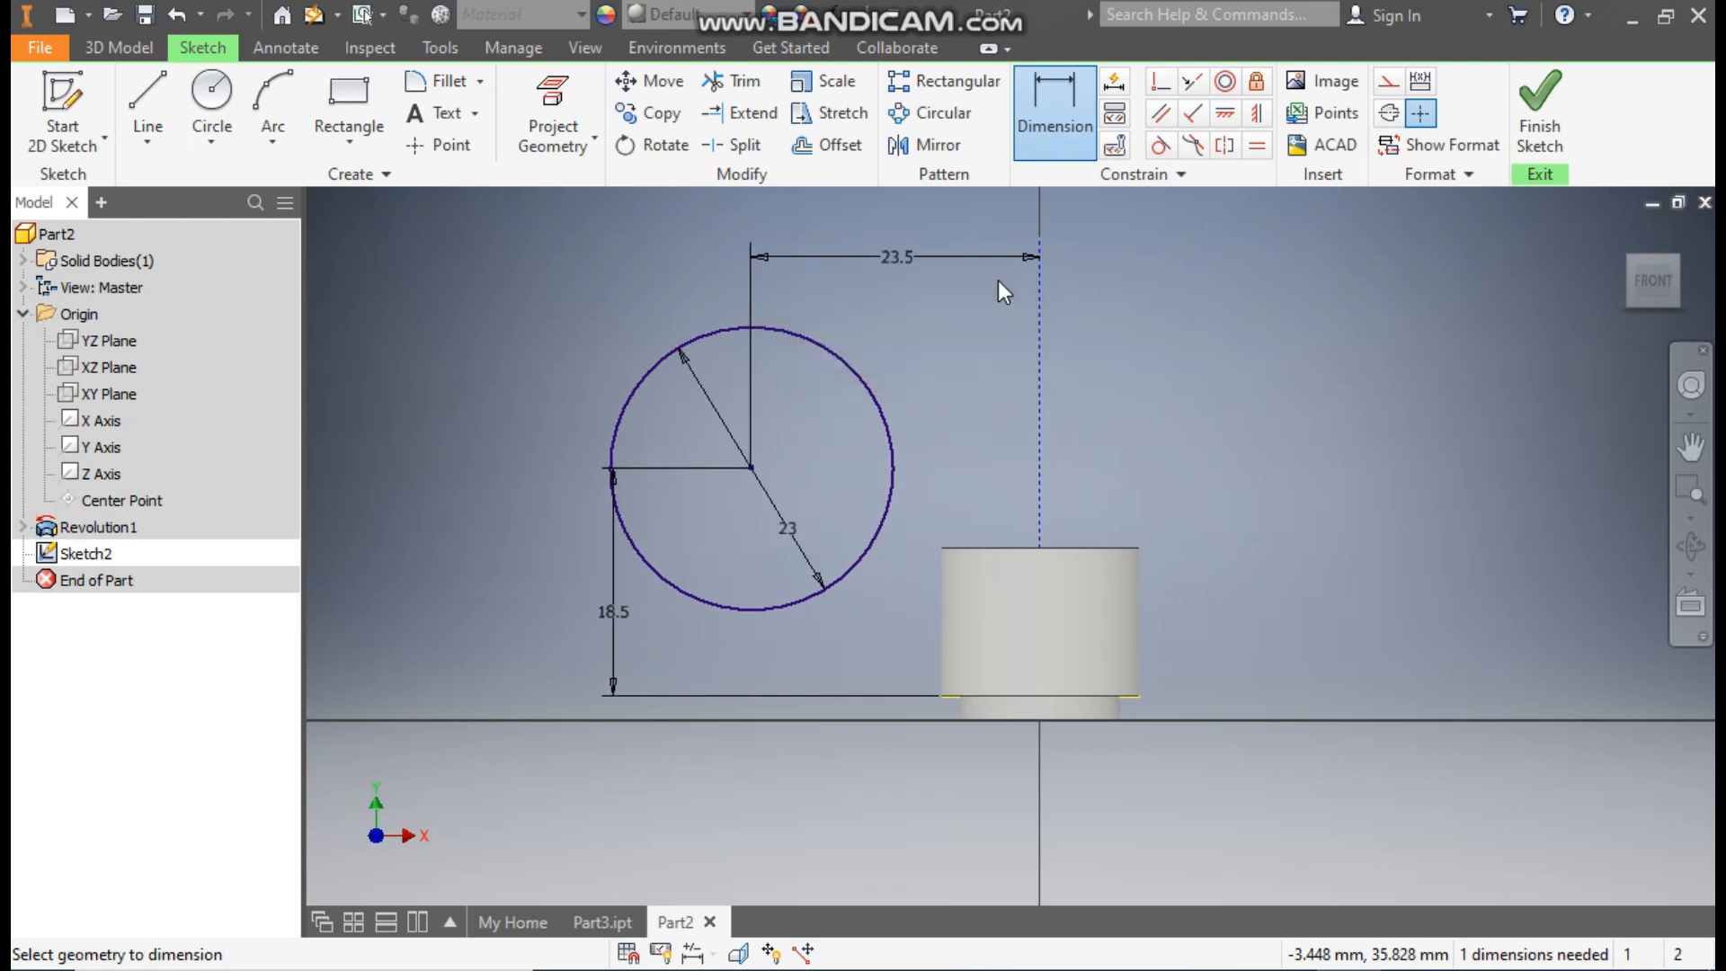
Step: Draw two slanted lines past the circle, one from the wider cylinder's top edge and one from its lower left corner
{"action": "left_click", "coordinate": [148, 103]}
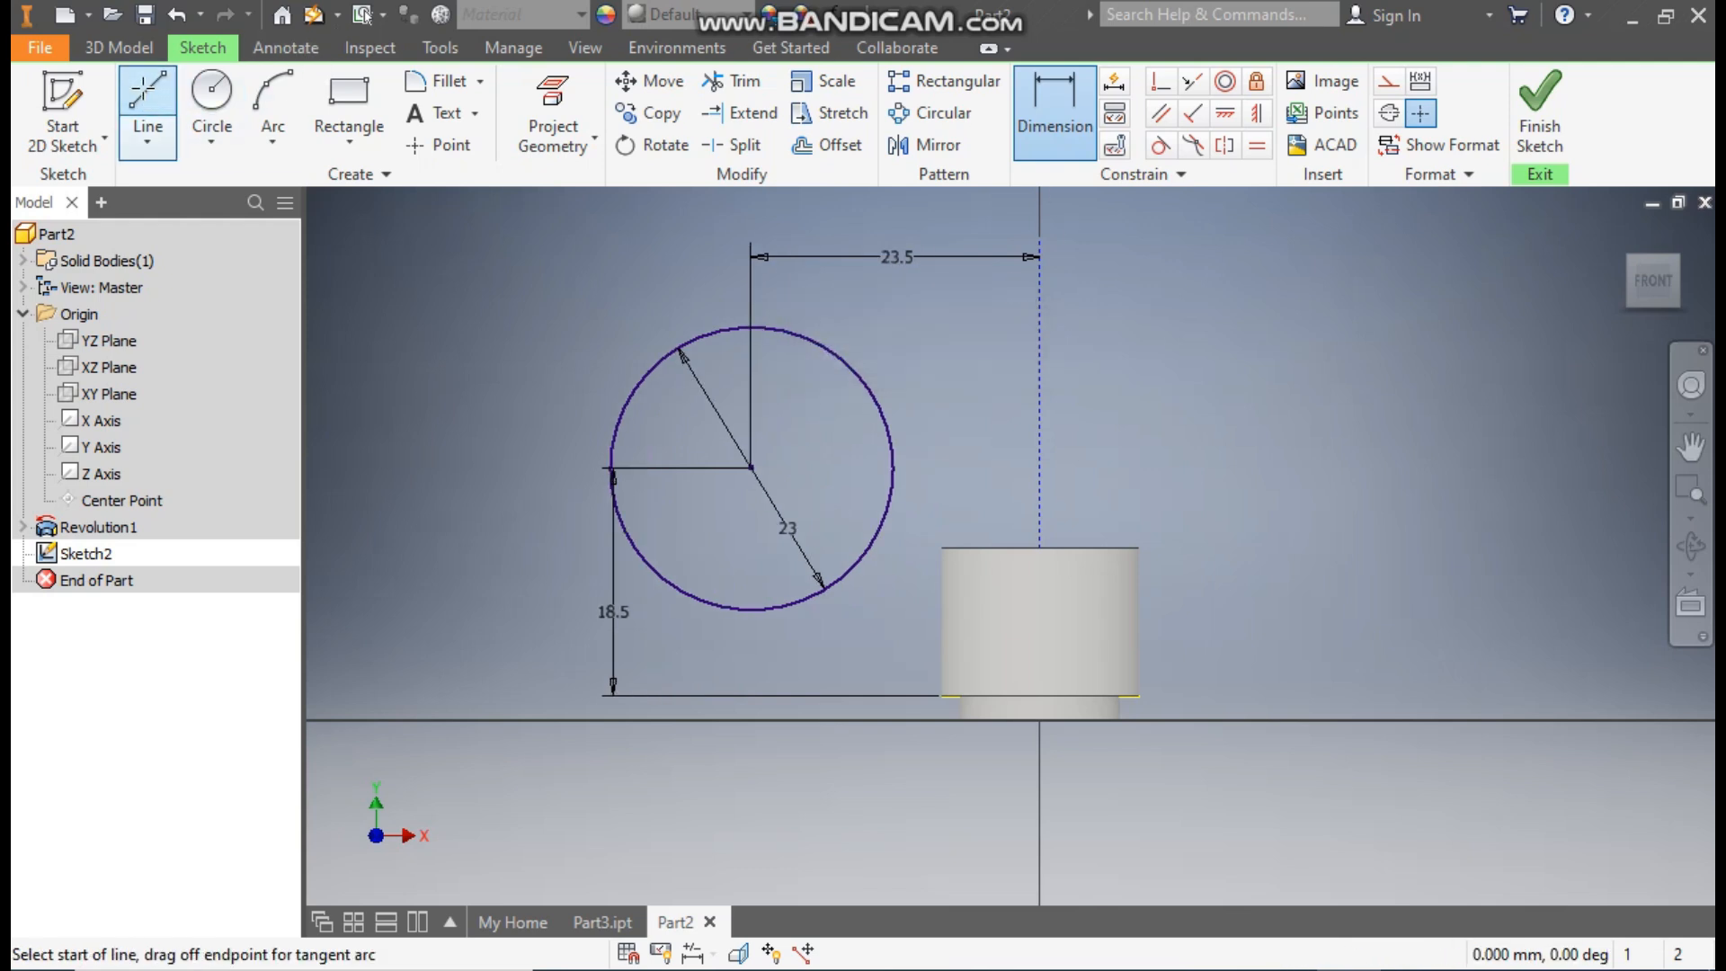
{"action": "left_click", "coordinate": [968, 547]}
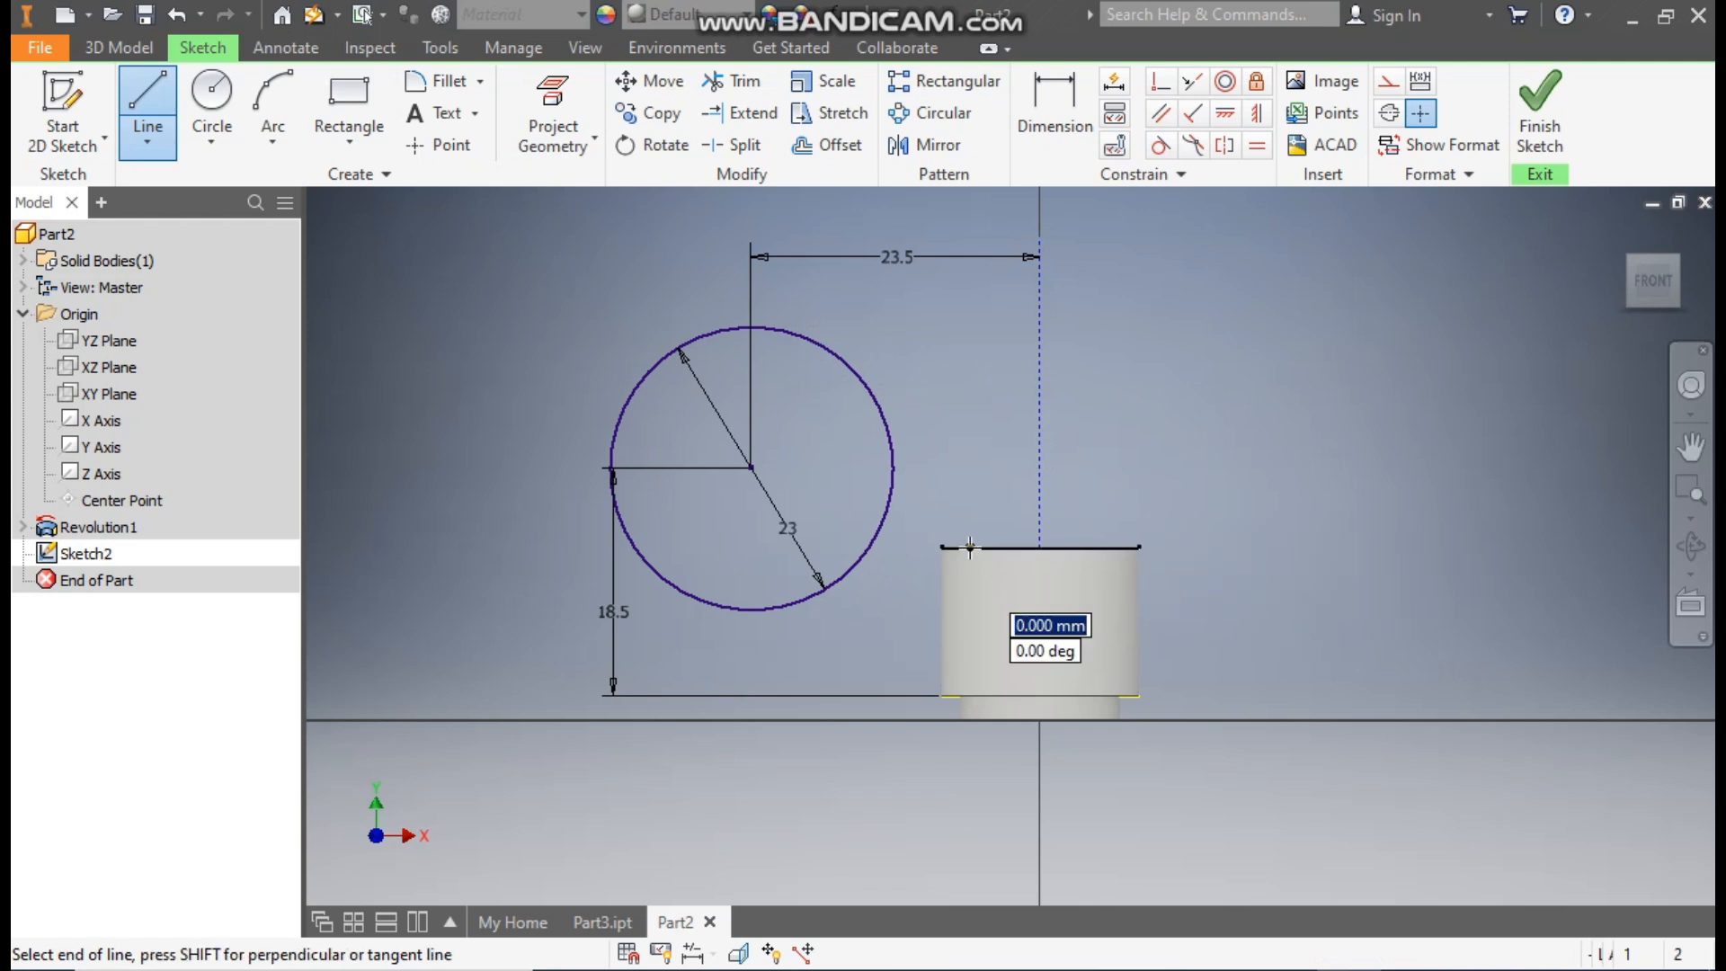
{"action": "left_click", "coordinate": [839, 276]}
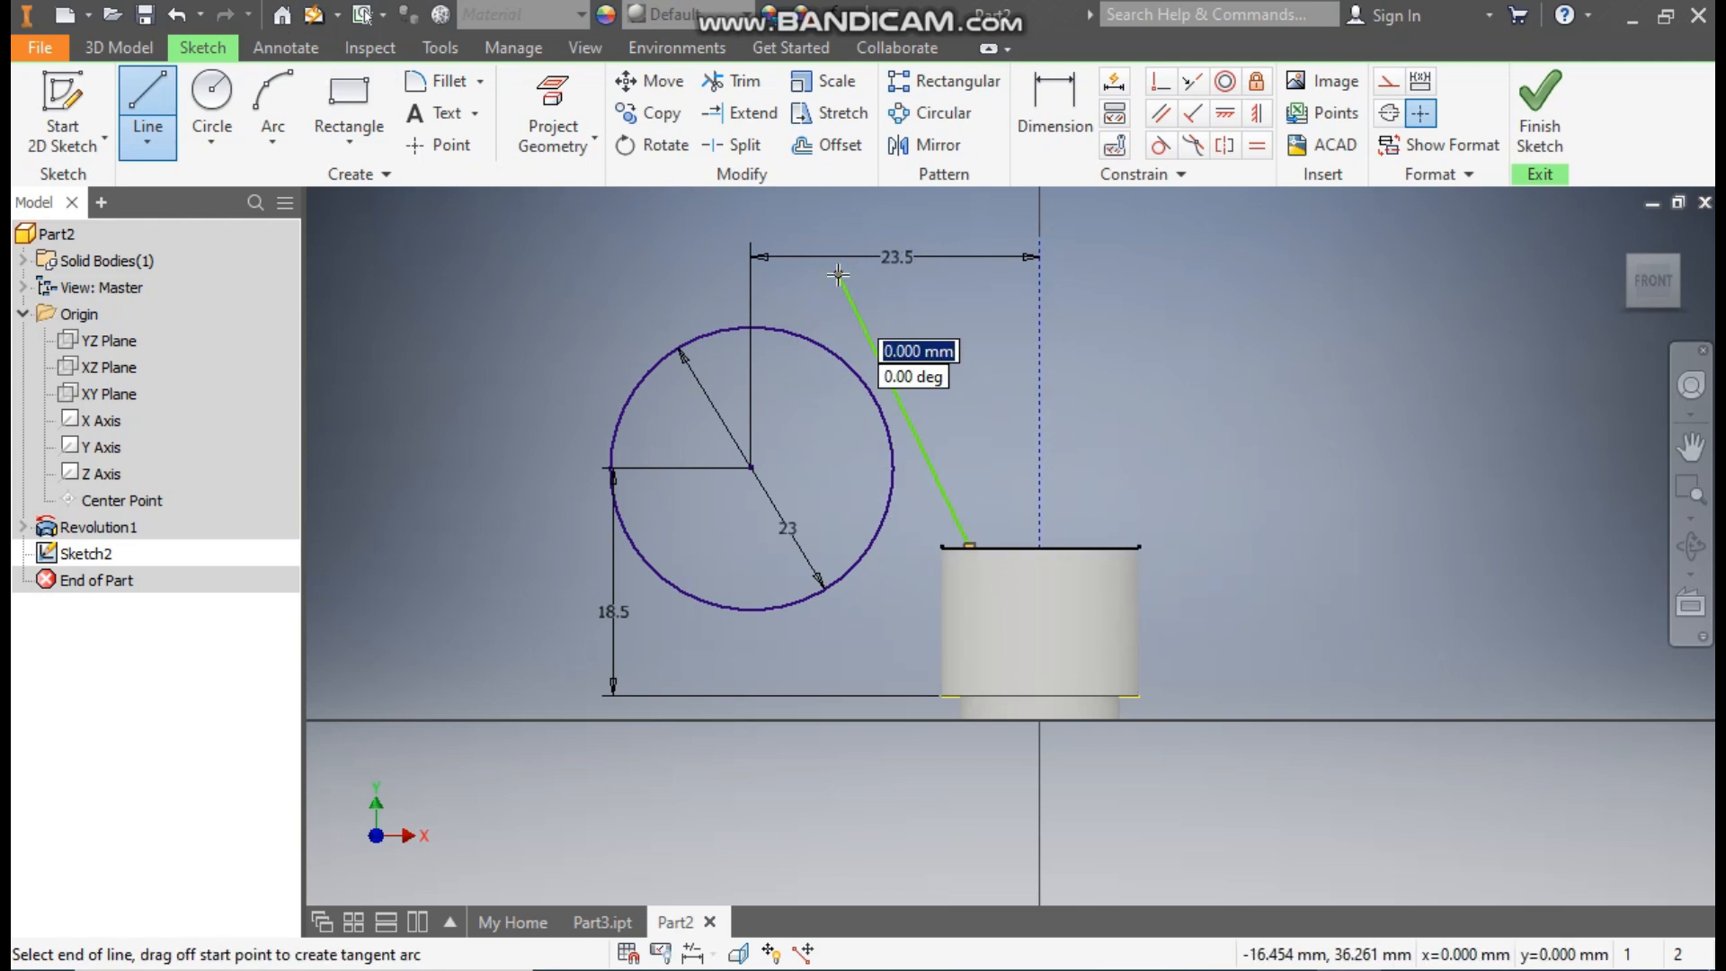
{"action": "key", "text": "Escape"}
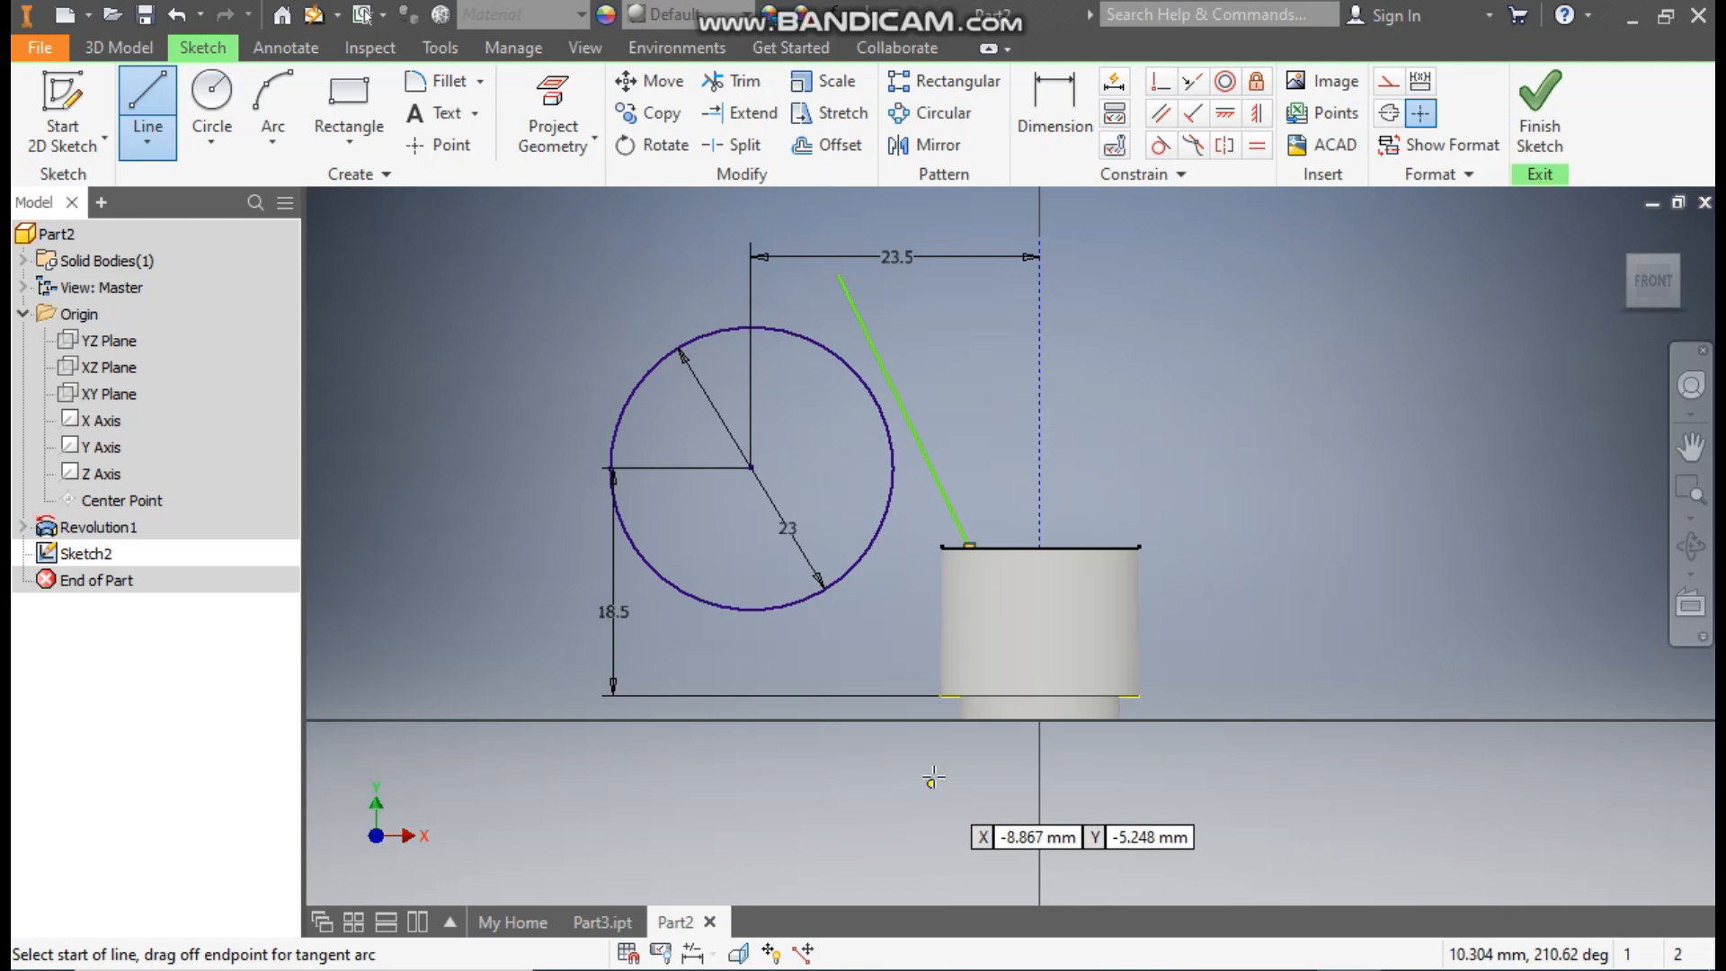
{"action": "left_click", "coordinate": [942, 695]}
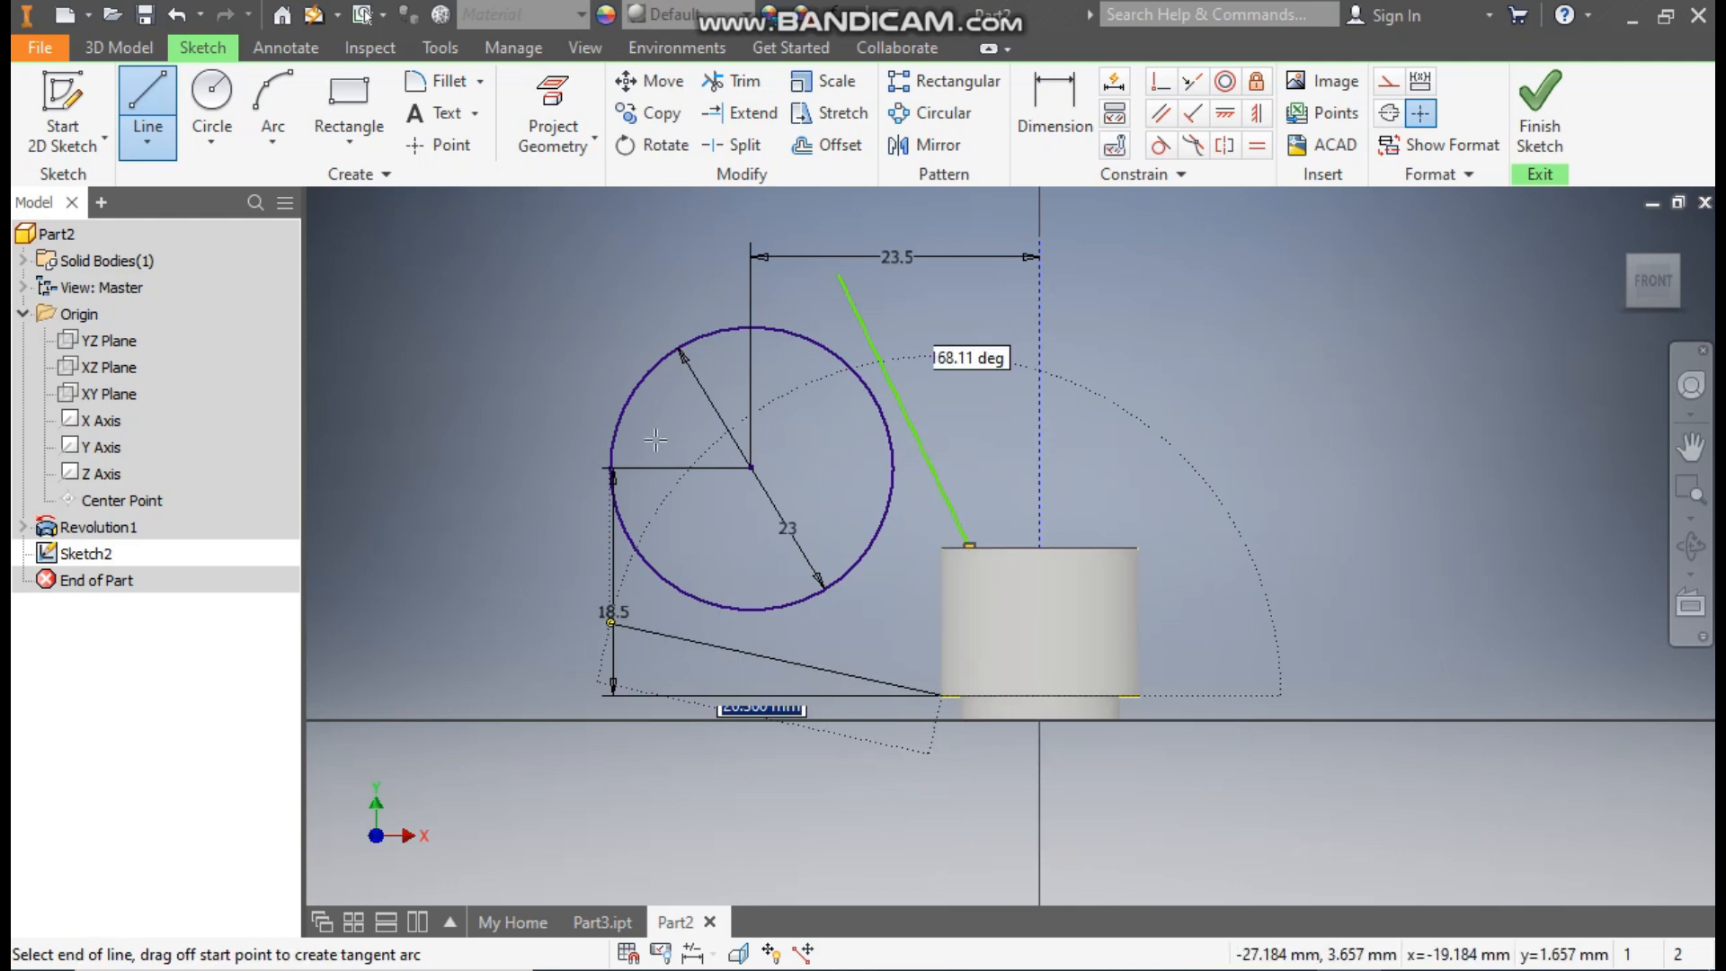
{"action": "left_click", "coordinate": [511, 581]}
{"action": "key", "text": "Escape"}
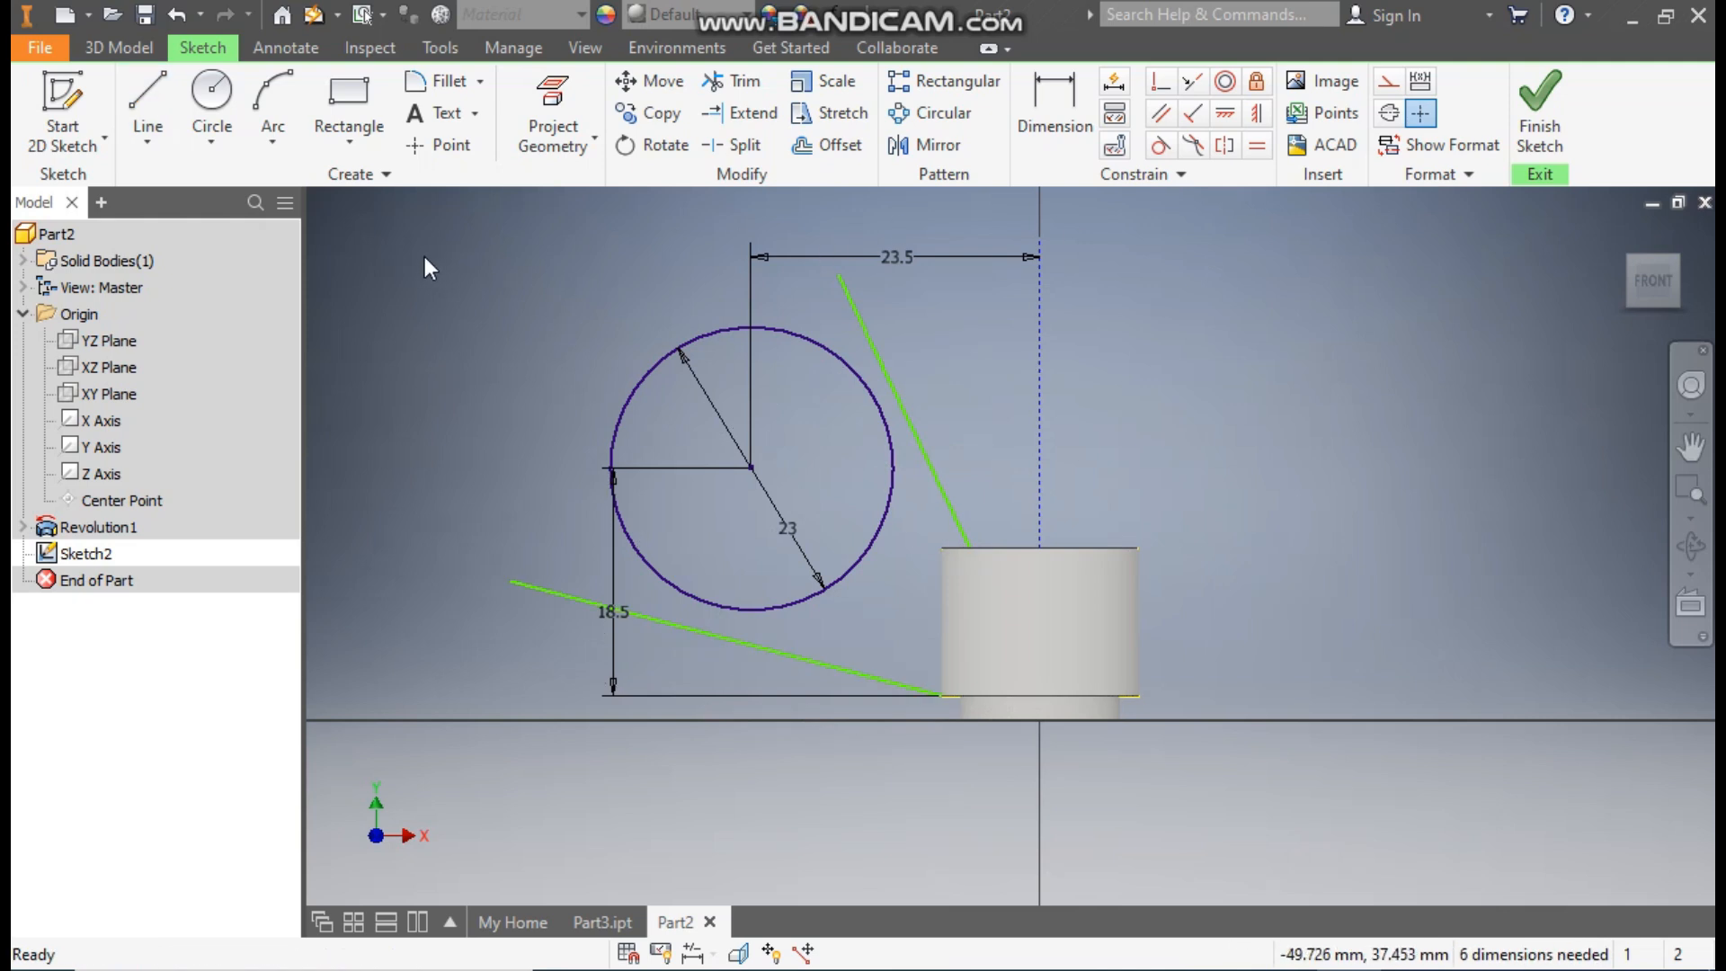
Step: Apply tangent constraints between the circle and both slanted lines
{"action": "left_click", "coordinate": [1160, 147]}
{"action": "left_click", "coordinate": [879, 347]}
{"action": "left_click", "coordinate": [855, 367]}
{"action": "left_click", "coordinate": [783, 649]}
{"action": "left_click", "coordinate": [764, 607]}
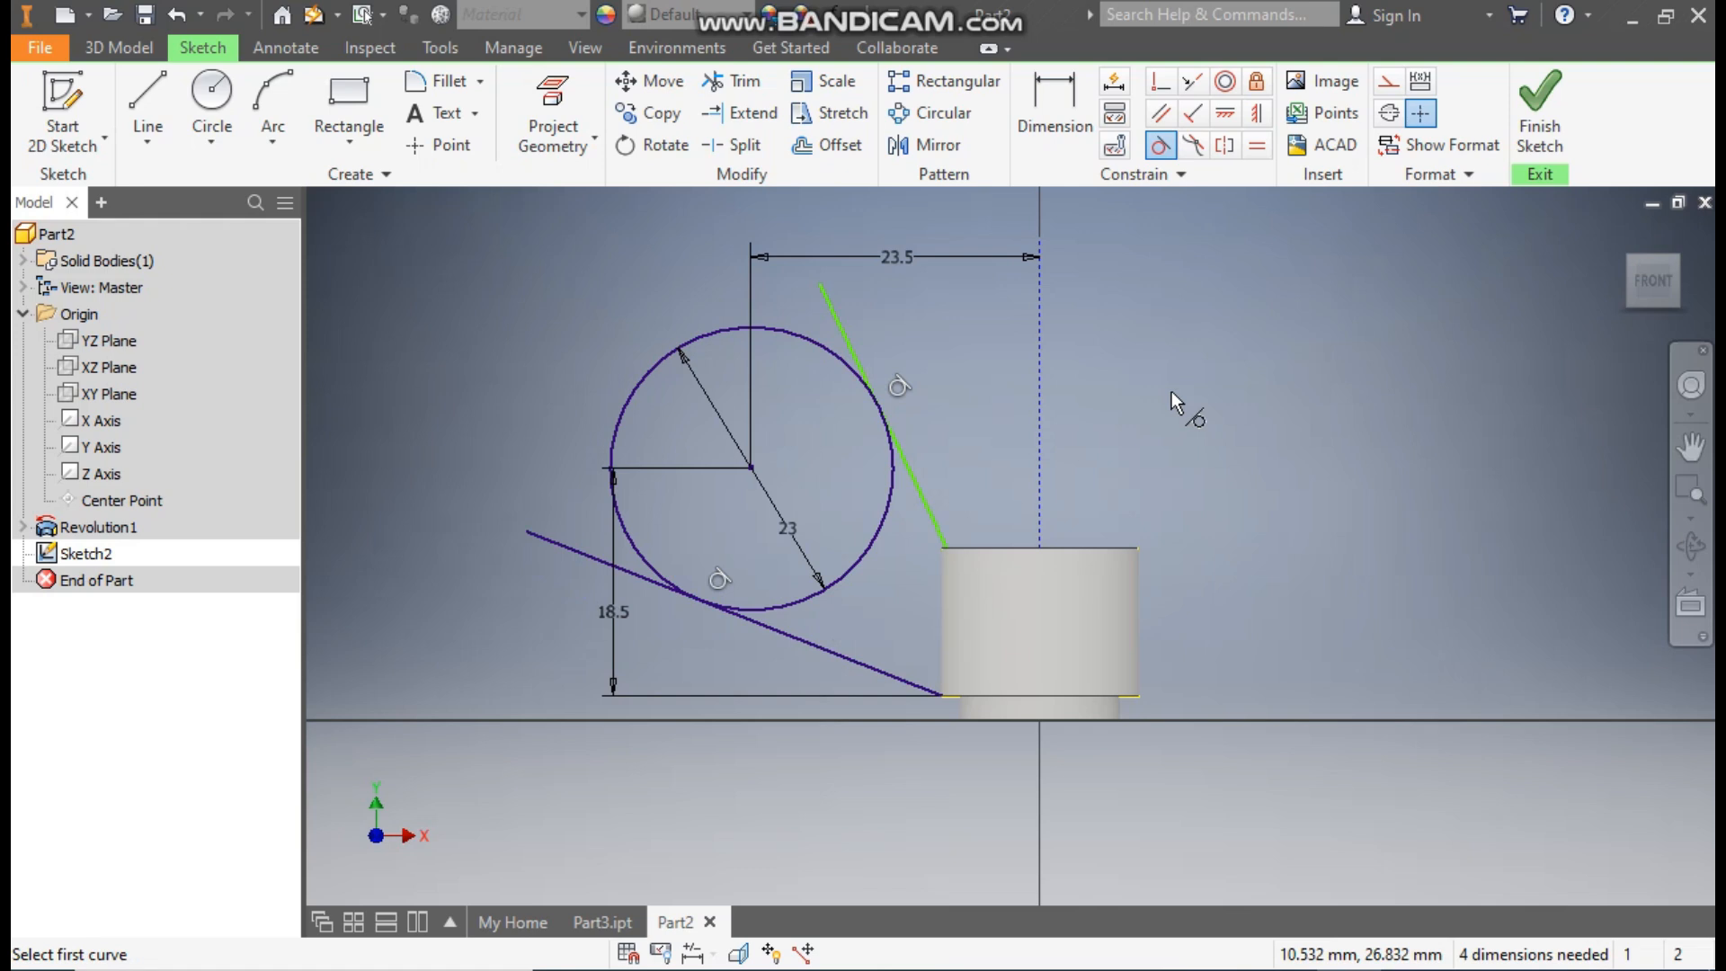
{"action": "key", "text": "Escape"}
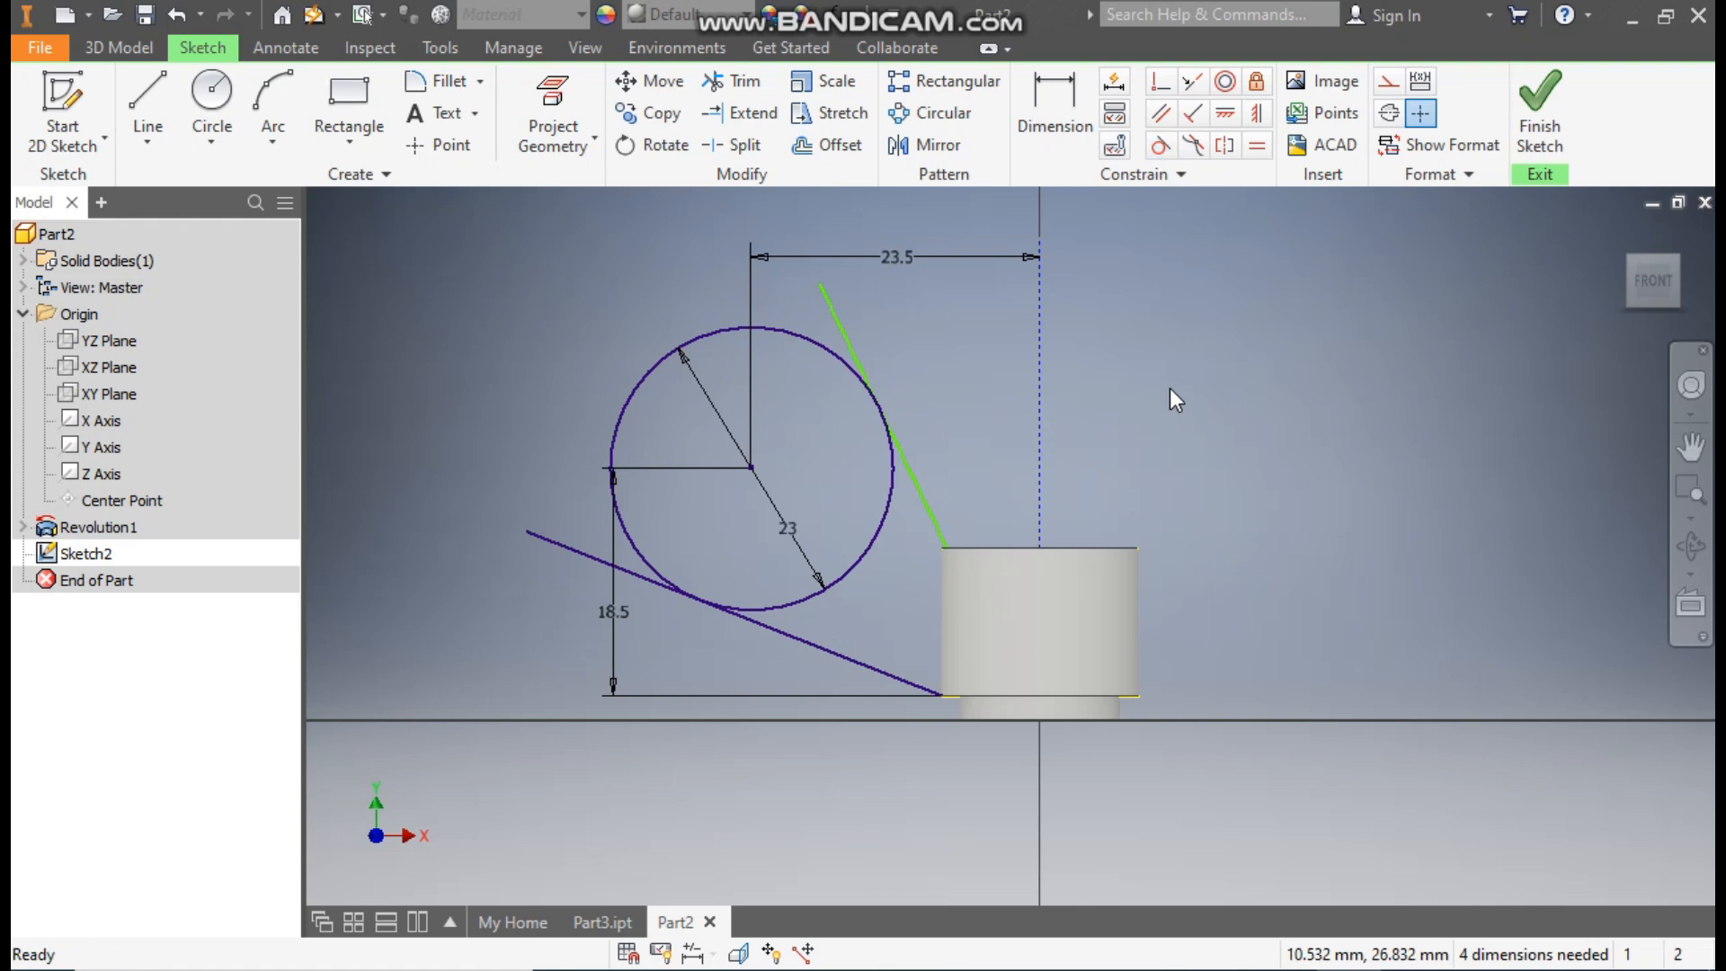
Step: Project the wider cylinder's left vertical edge into the sketch
{"action": "scroll", "coordinate": [980, 558], "scroll_direction": "up", "scroll_amount": 5}
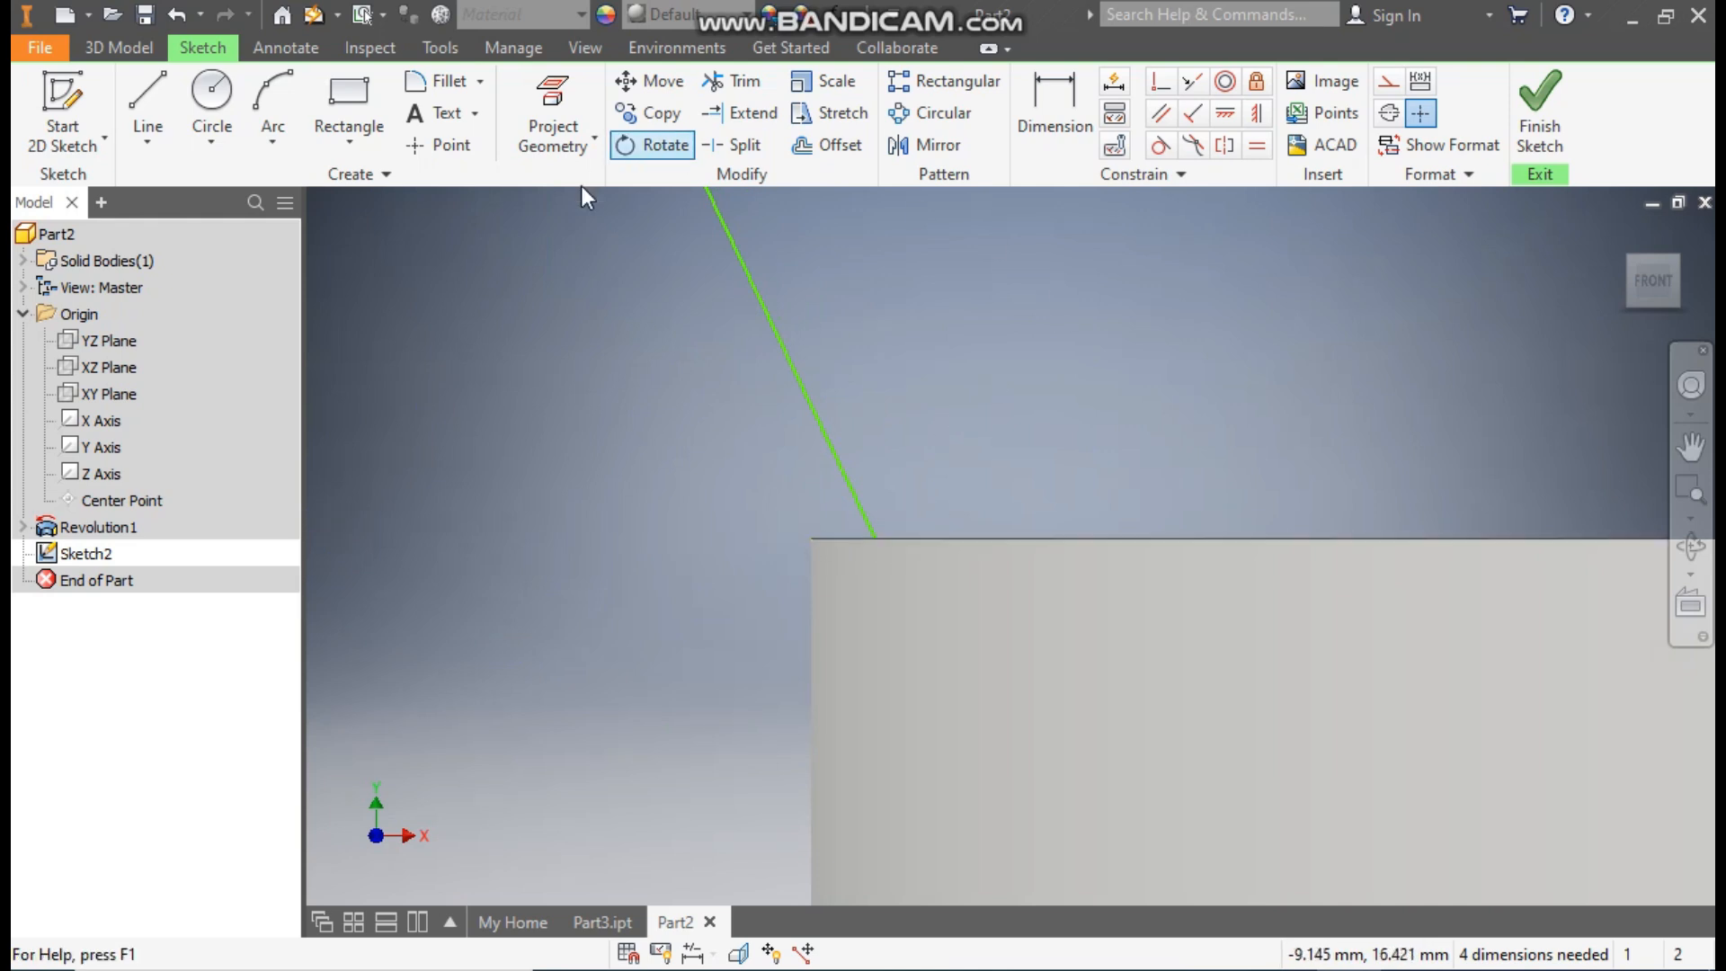
{"action": "left_click", "coordinate": [555, 99]}
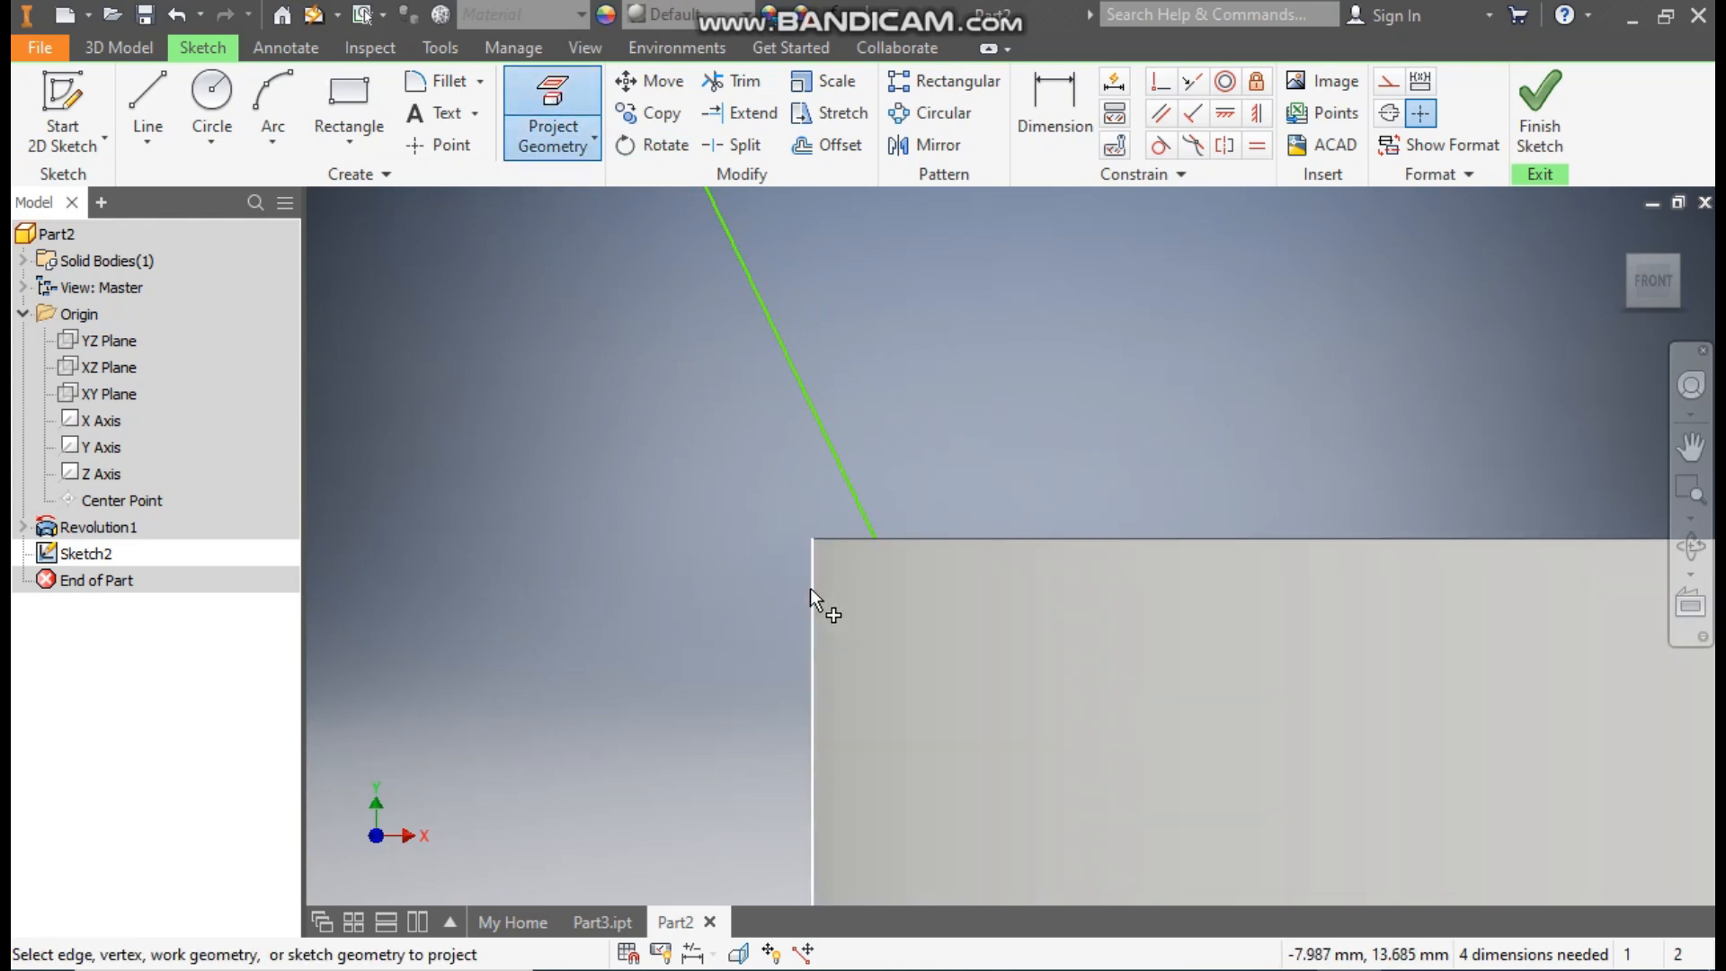
{"action": "left_click", "coordinate": [810, 588]}
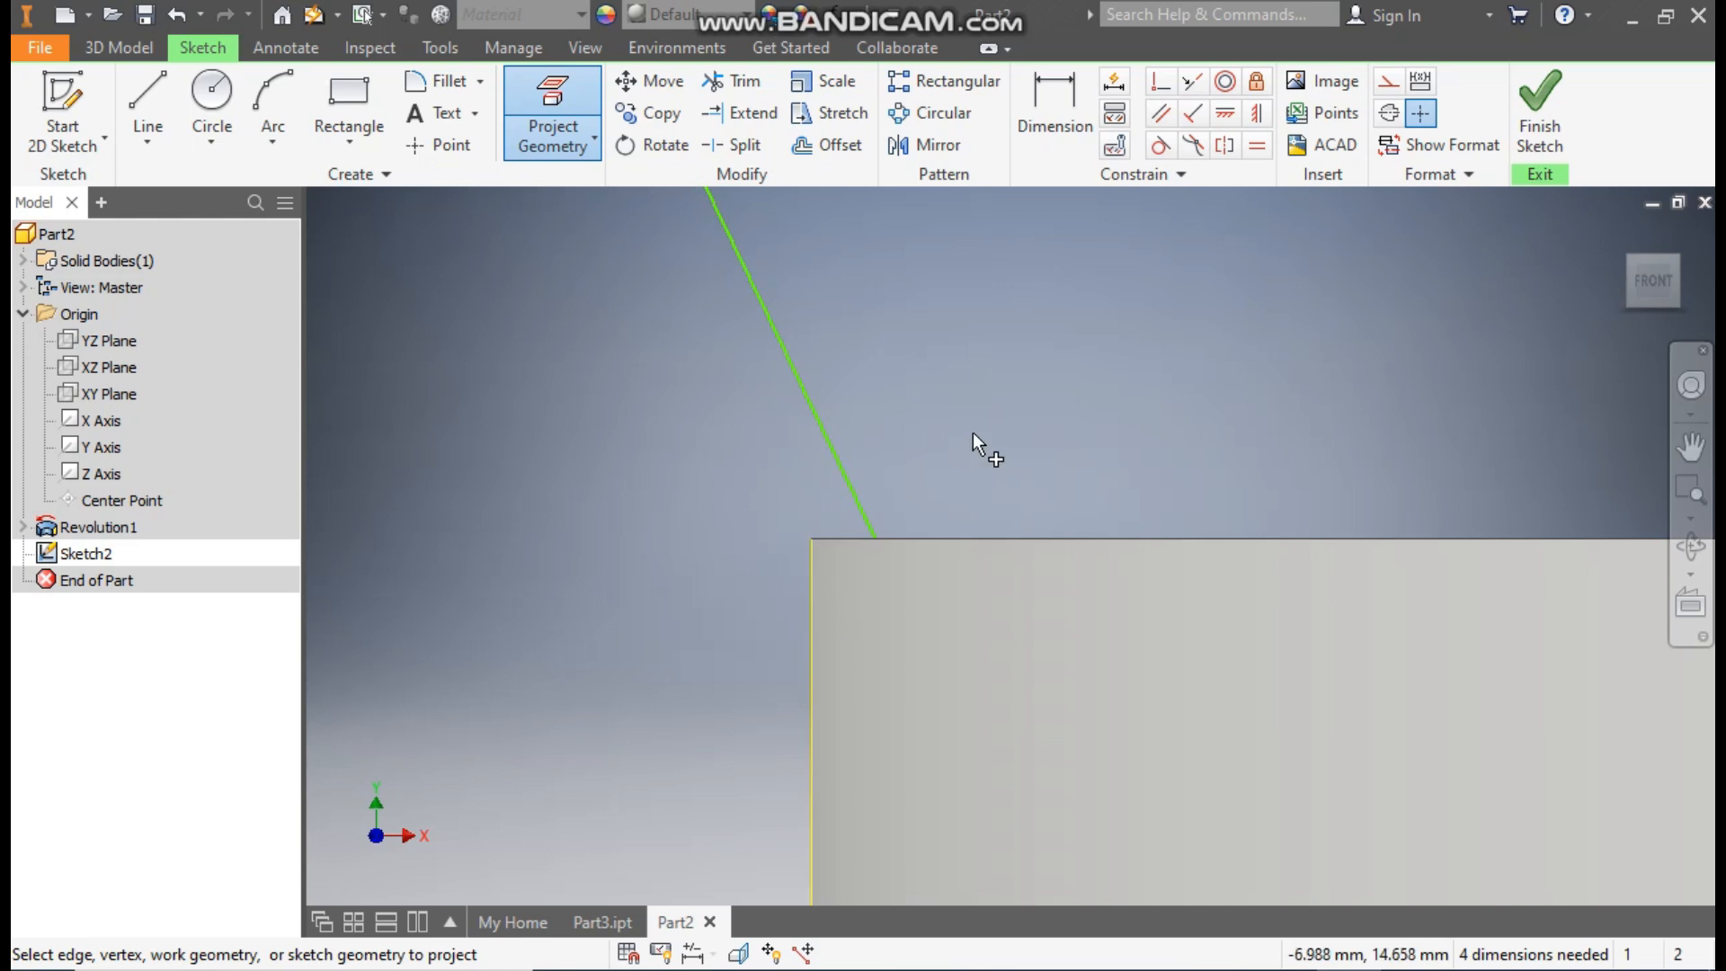
Step: Dimension the upper tangent line's lower endpoint 1.5 mm horizontally from the projected left edge
{"action": "left_click", "coordinate": [1047, 121]}
{"action": "left_click", "coordinate": [814, 577]}
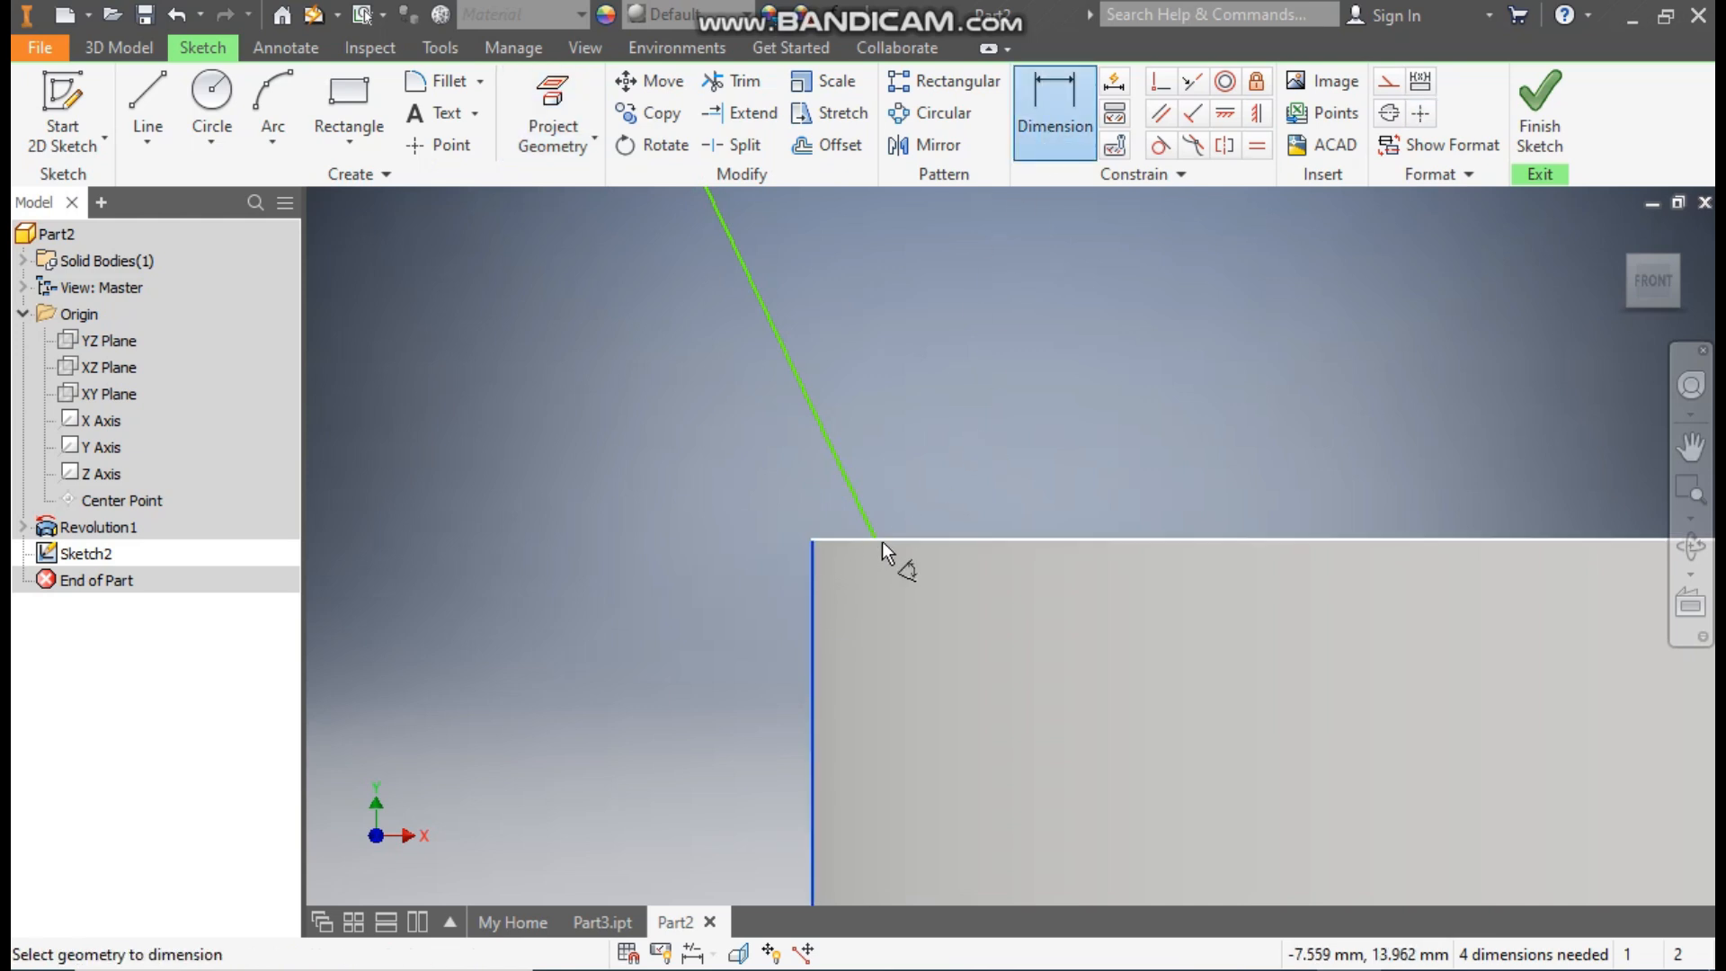
{"action": "left_click", "coordinate": [1628, 260]}
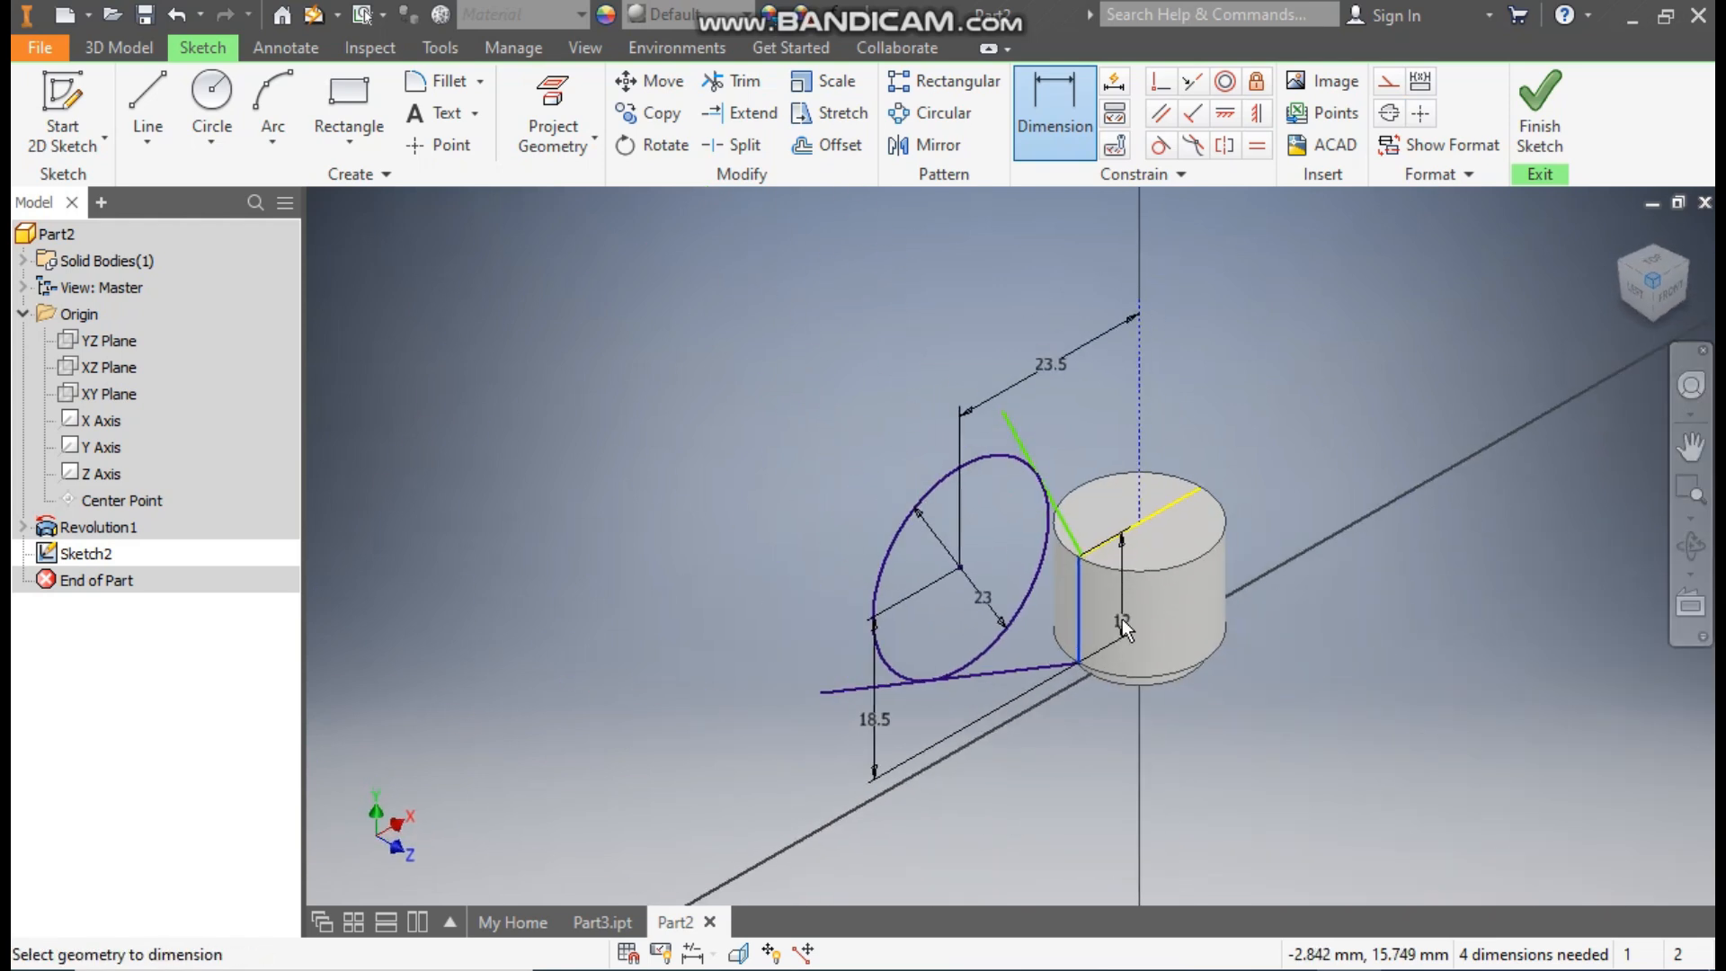
{"action": "scroll", "coordinate": [1083, 552], "scroll_direction": "up", "scroll_amount": 5}
{"action": "left_click", "coordinate": [1064, 573]}
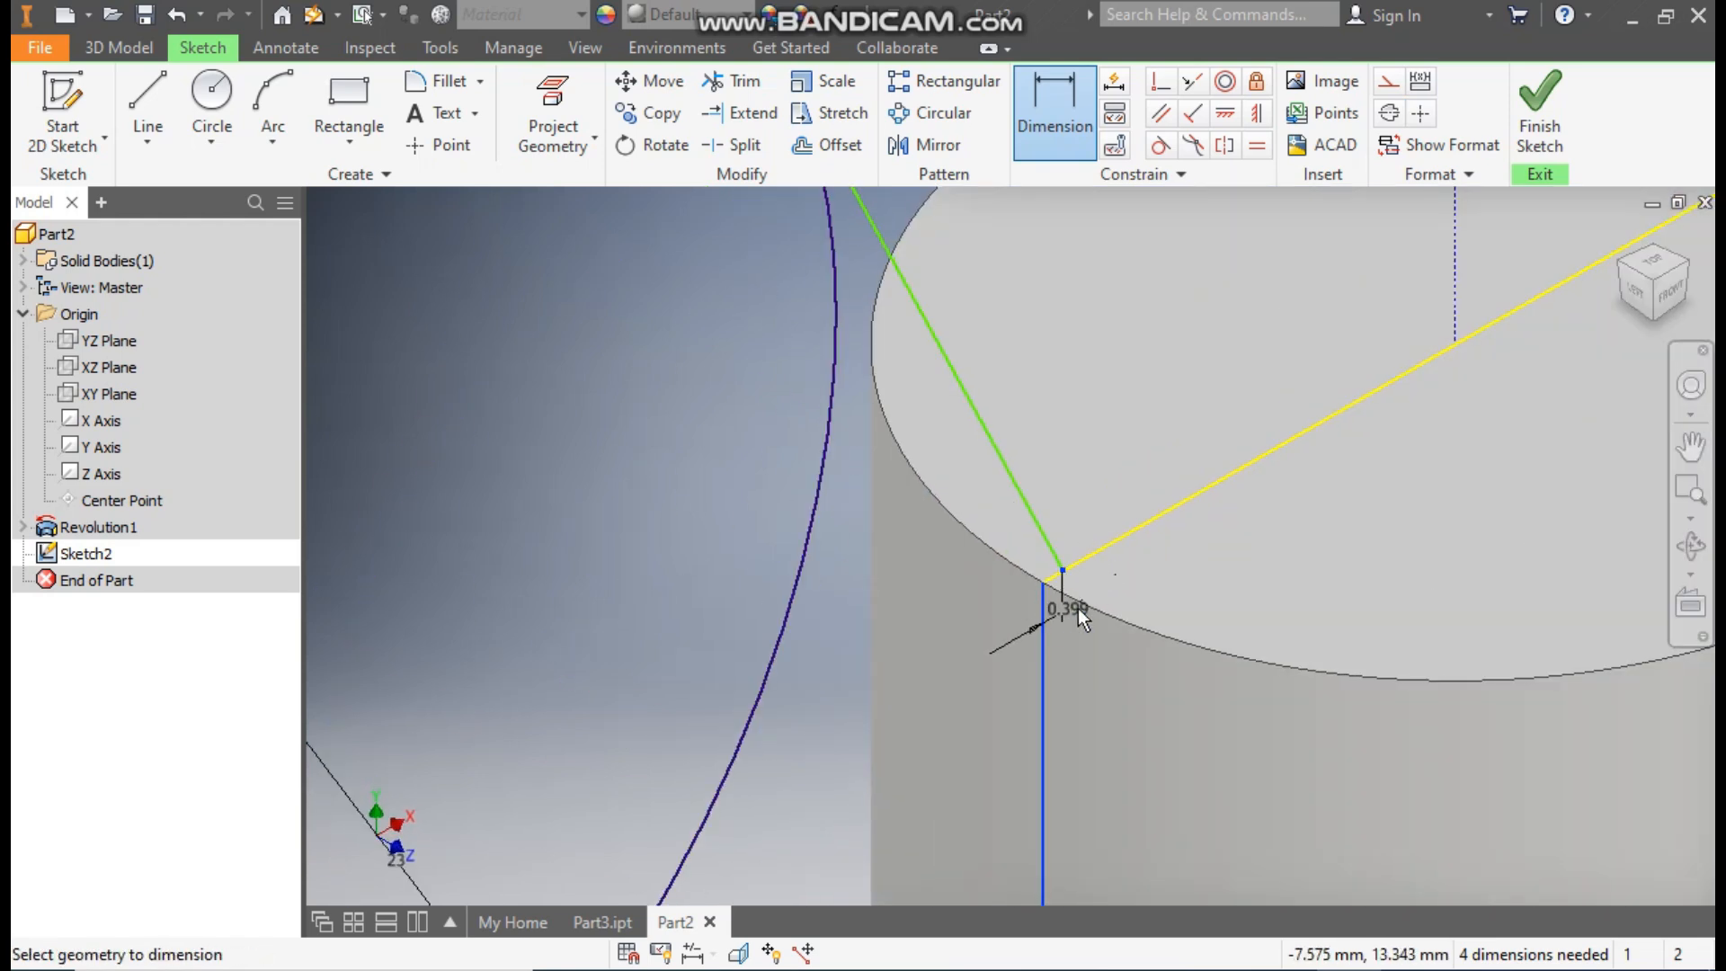
{"action": "left_click", "coordinate": [1076, 676]}
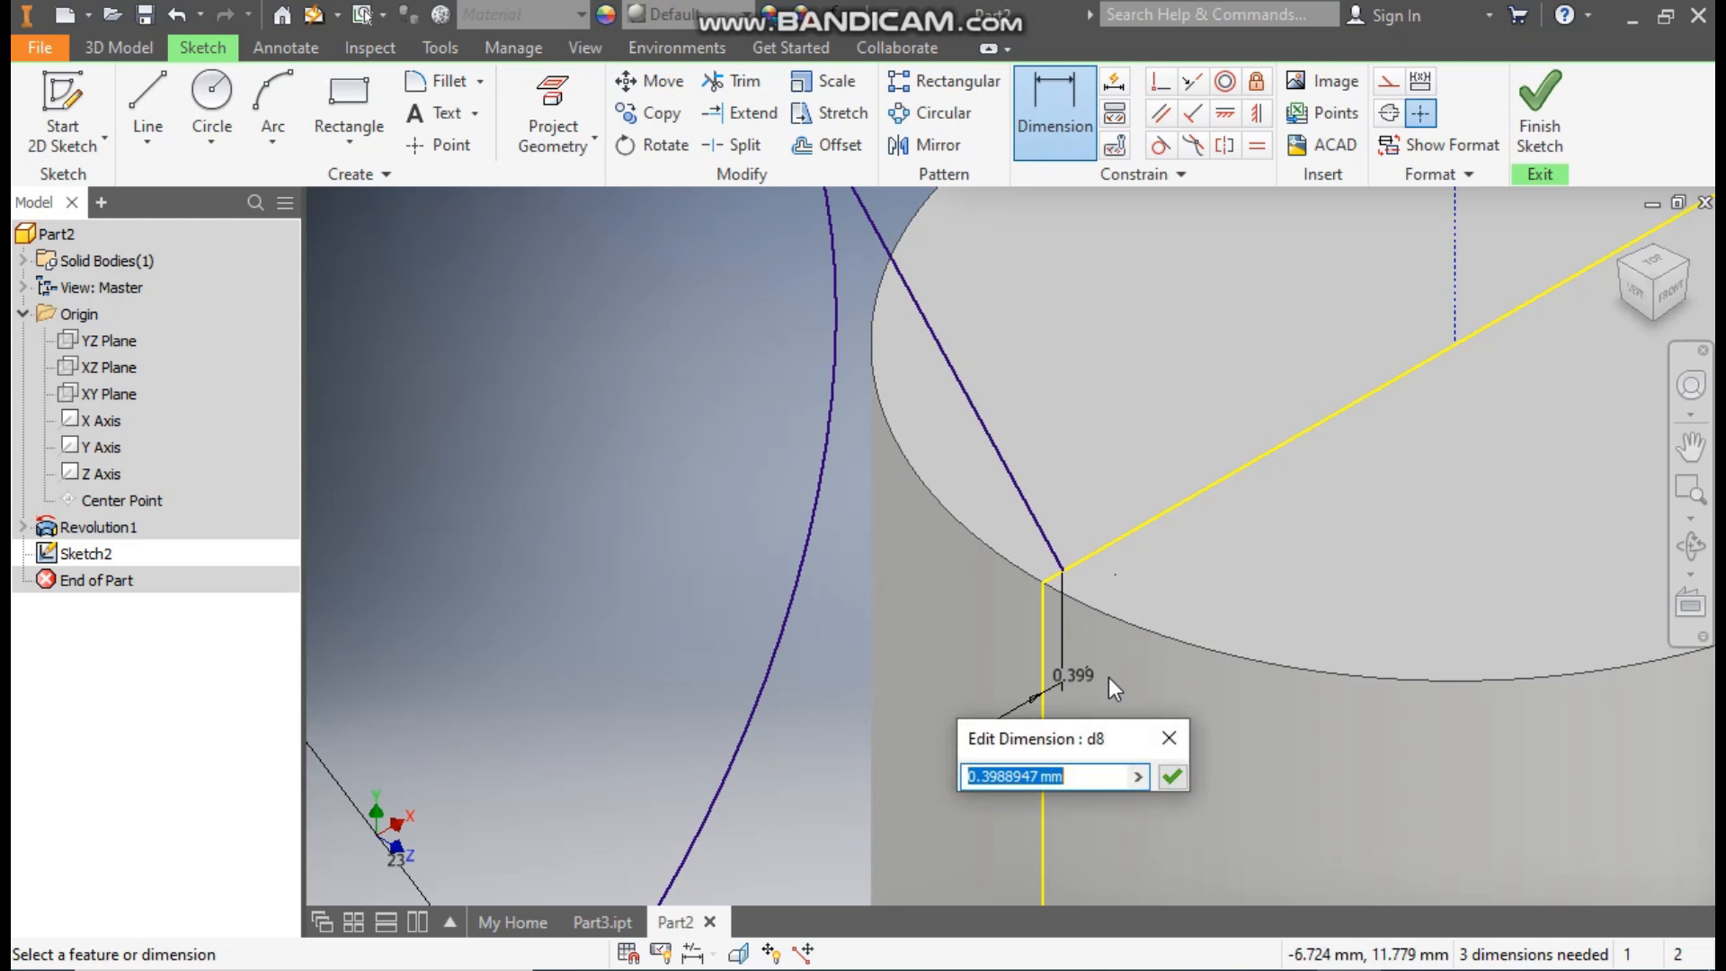
{"action": "type", "text": "1.5"}
{"action": "key", "text": "Return"}
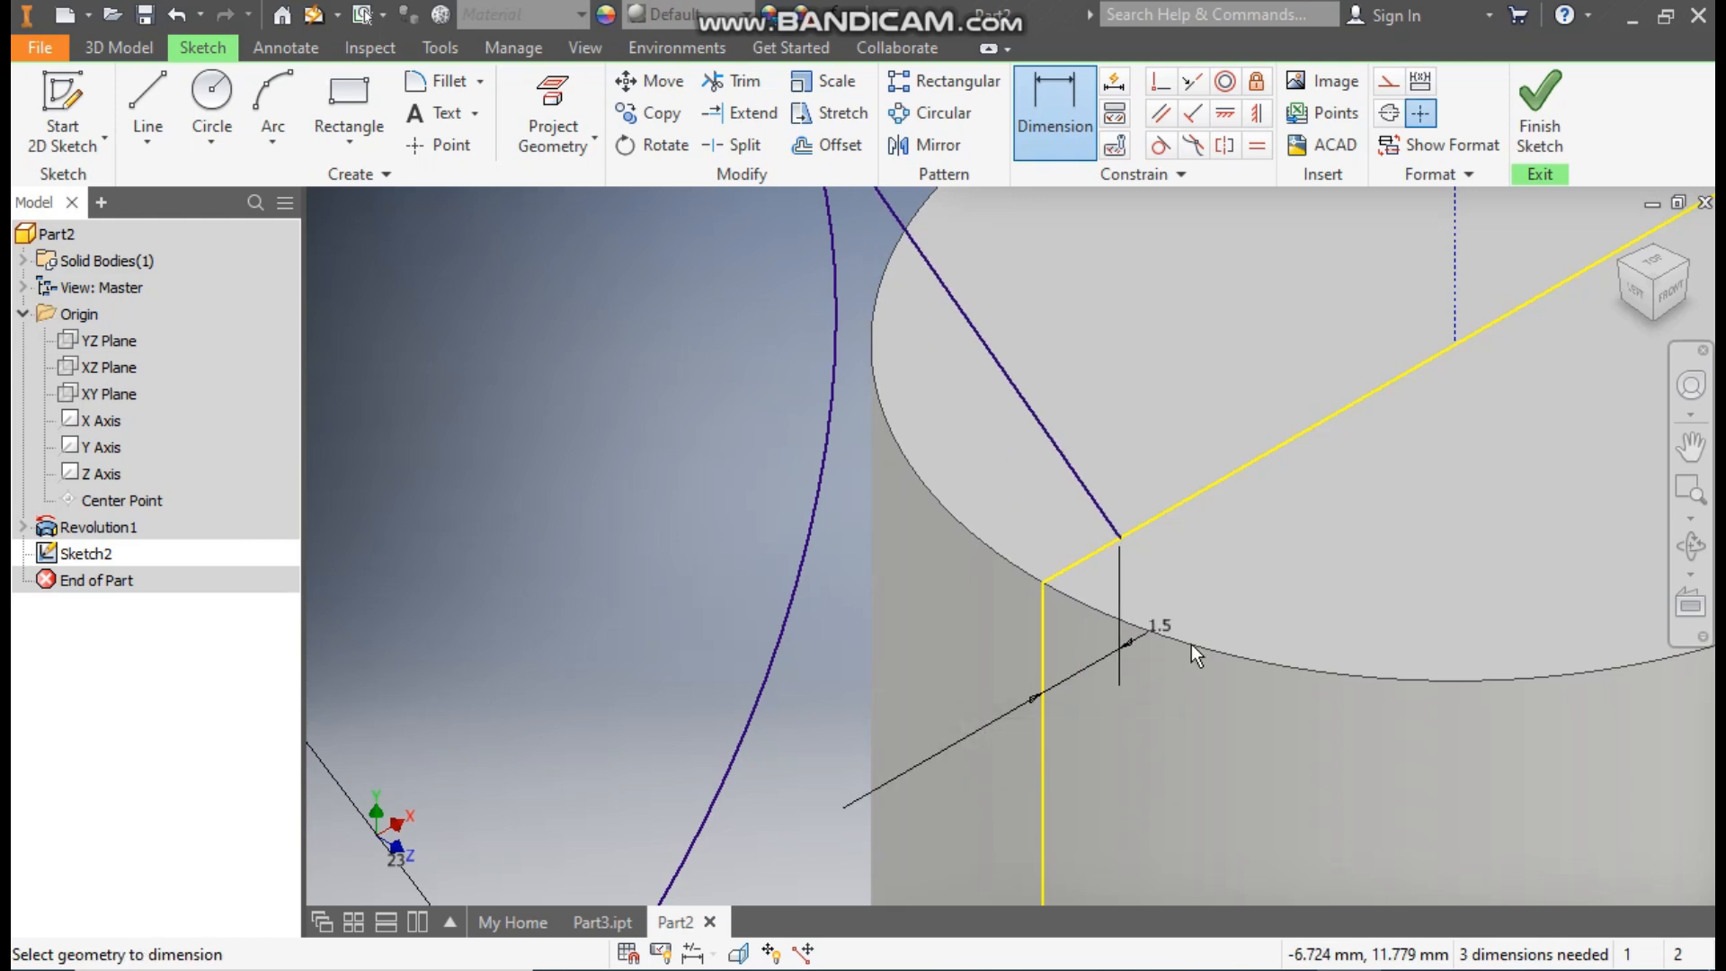
Step: Trim the tangent lines' ends beyond the circle and the circle's inner arc between the tangent points
{"action": "left_click", "coordinate": [1673, 294]}
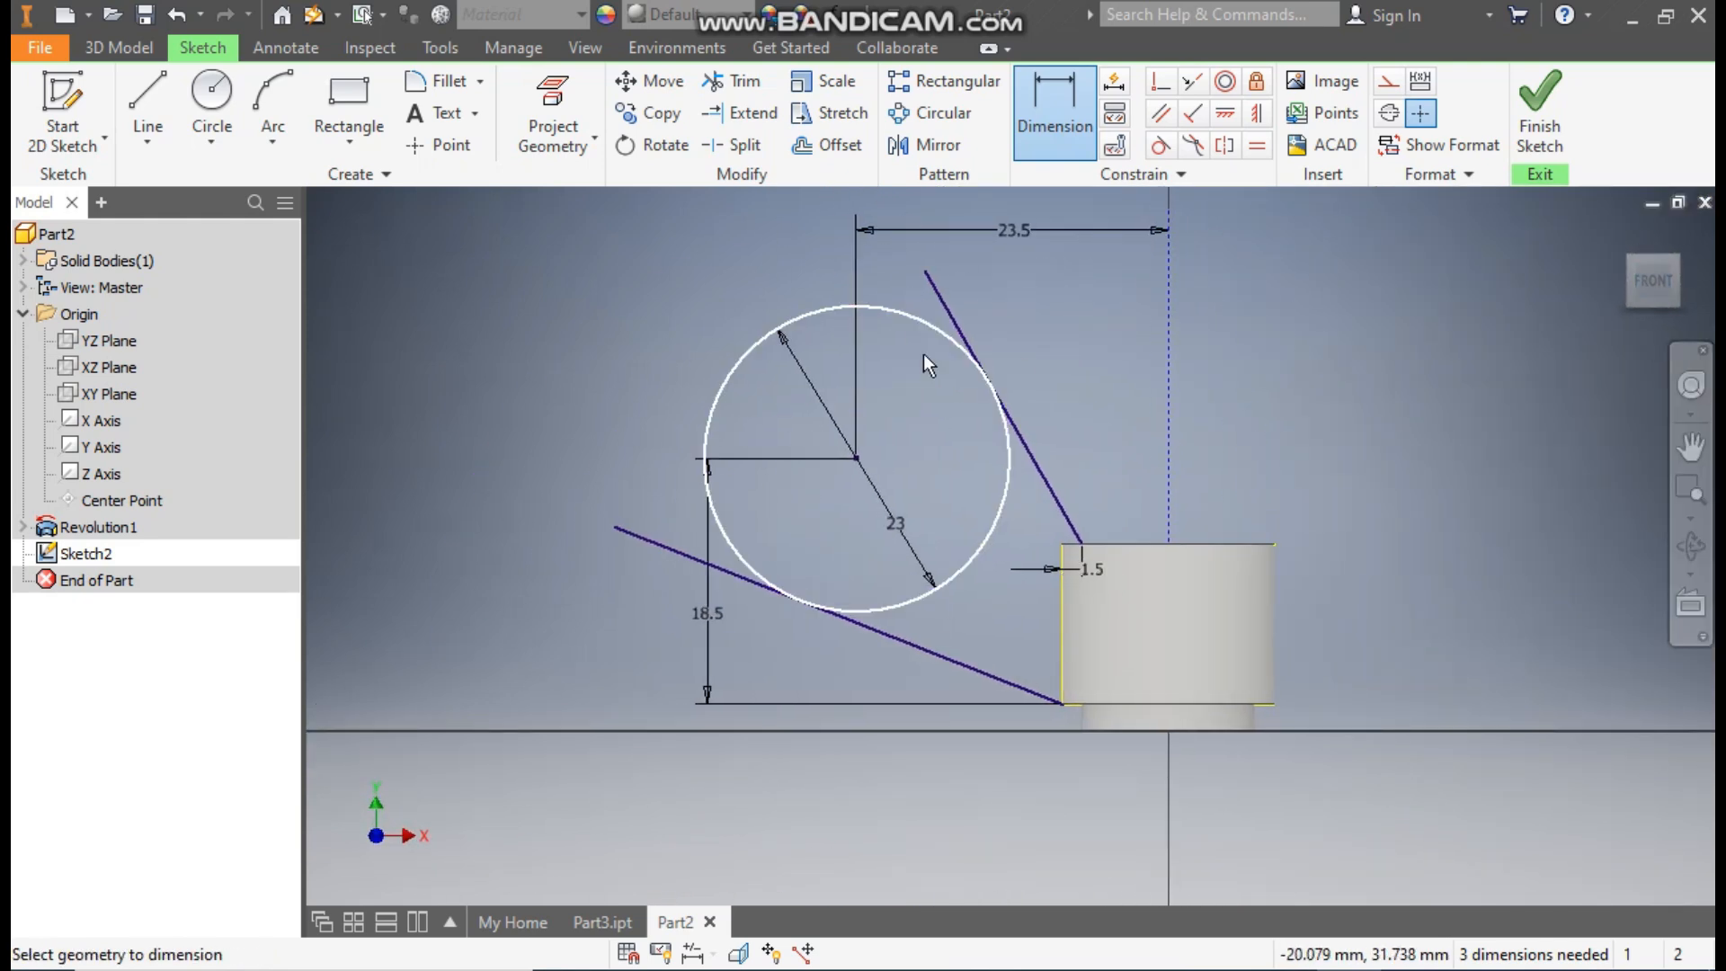
{"action": "left_click", "coordinate": [729, 81]}
{"action": "left_click", "coordinate": [935, 286]}
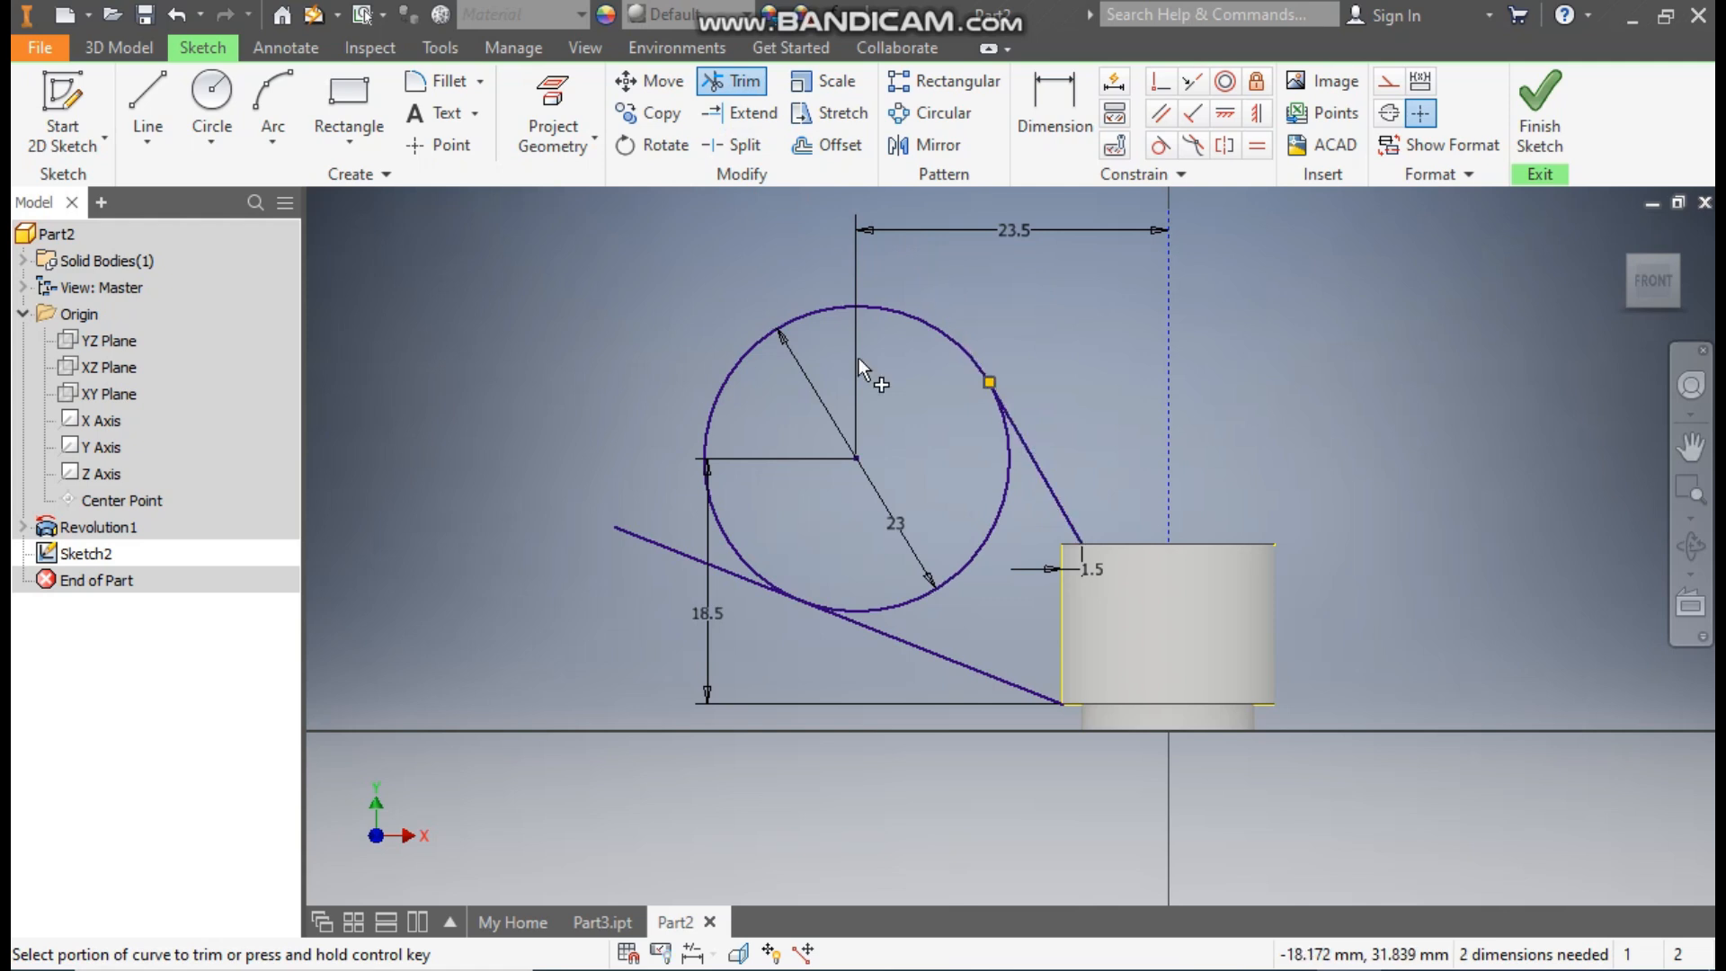
{"action": "left_click", "coordinate": [656, 544]}
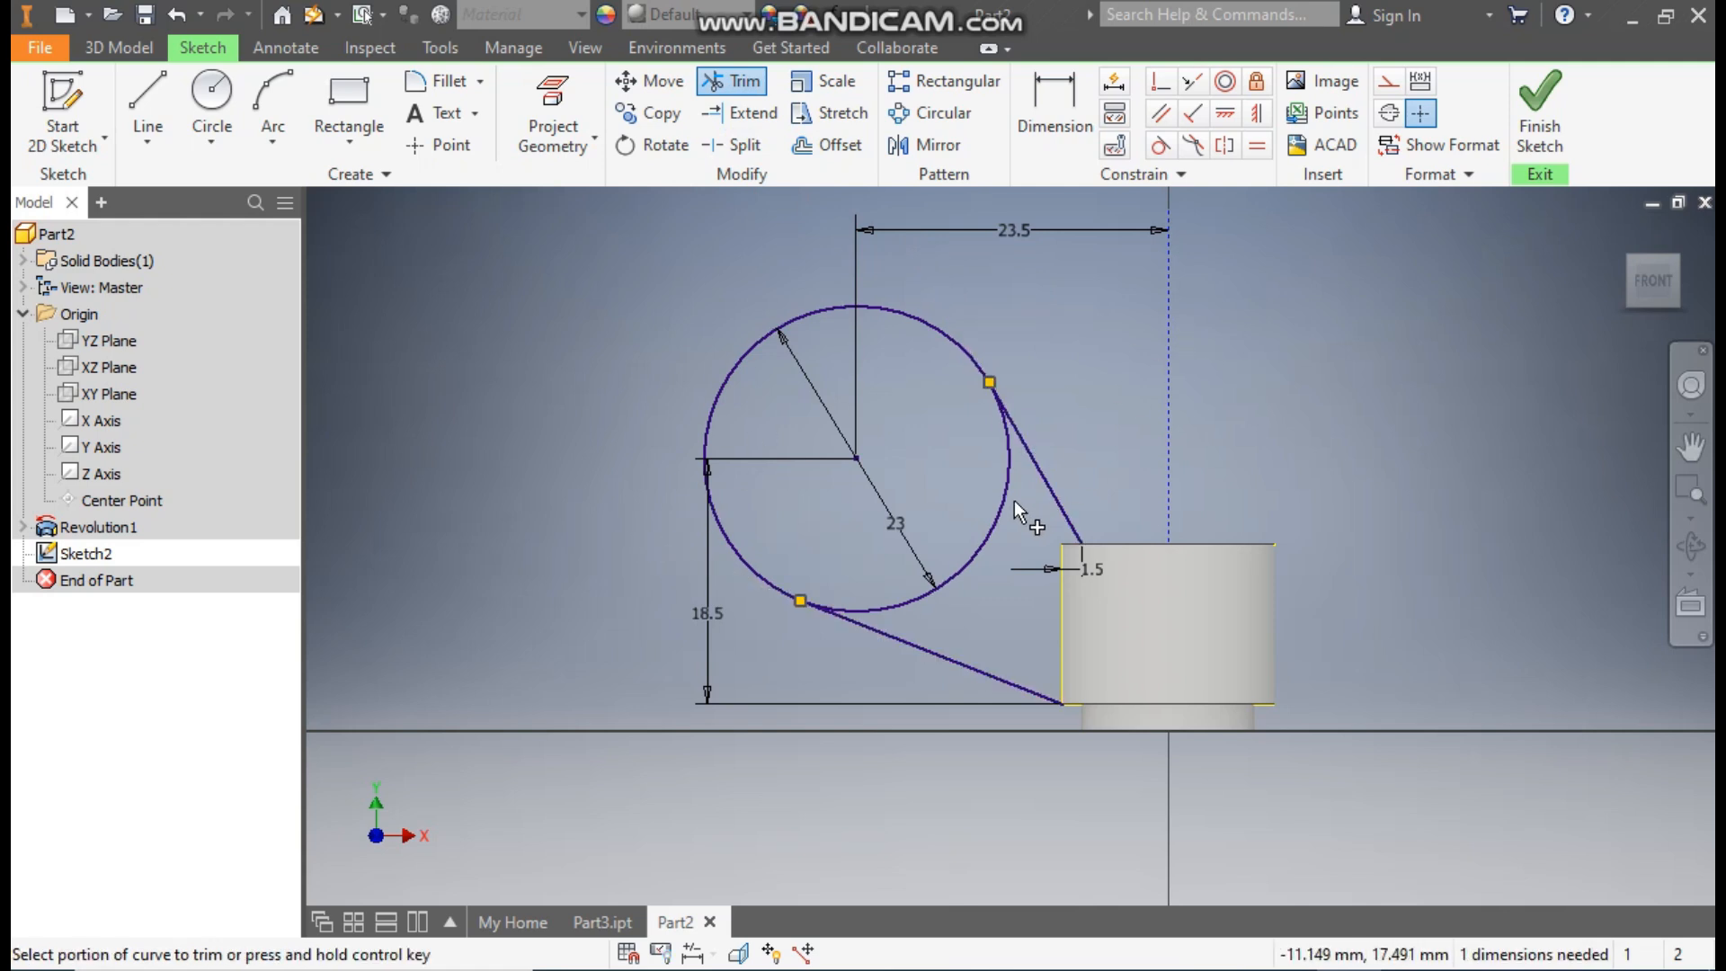
{"action": "left_click", "coordinate": [990, 525]}
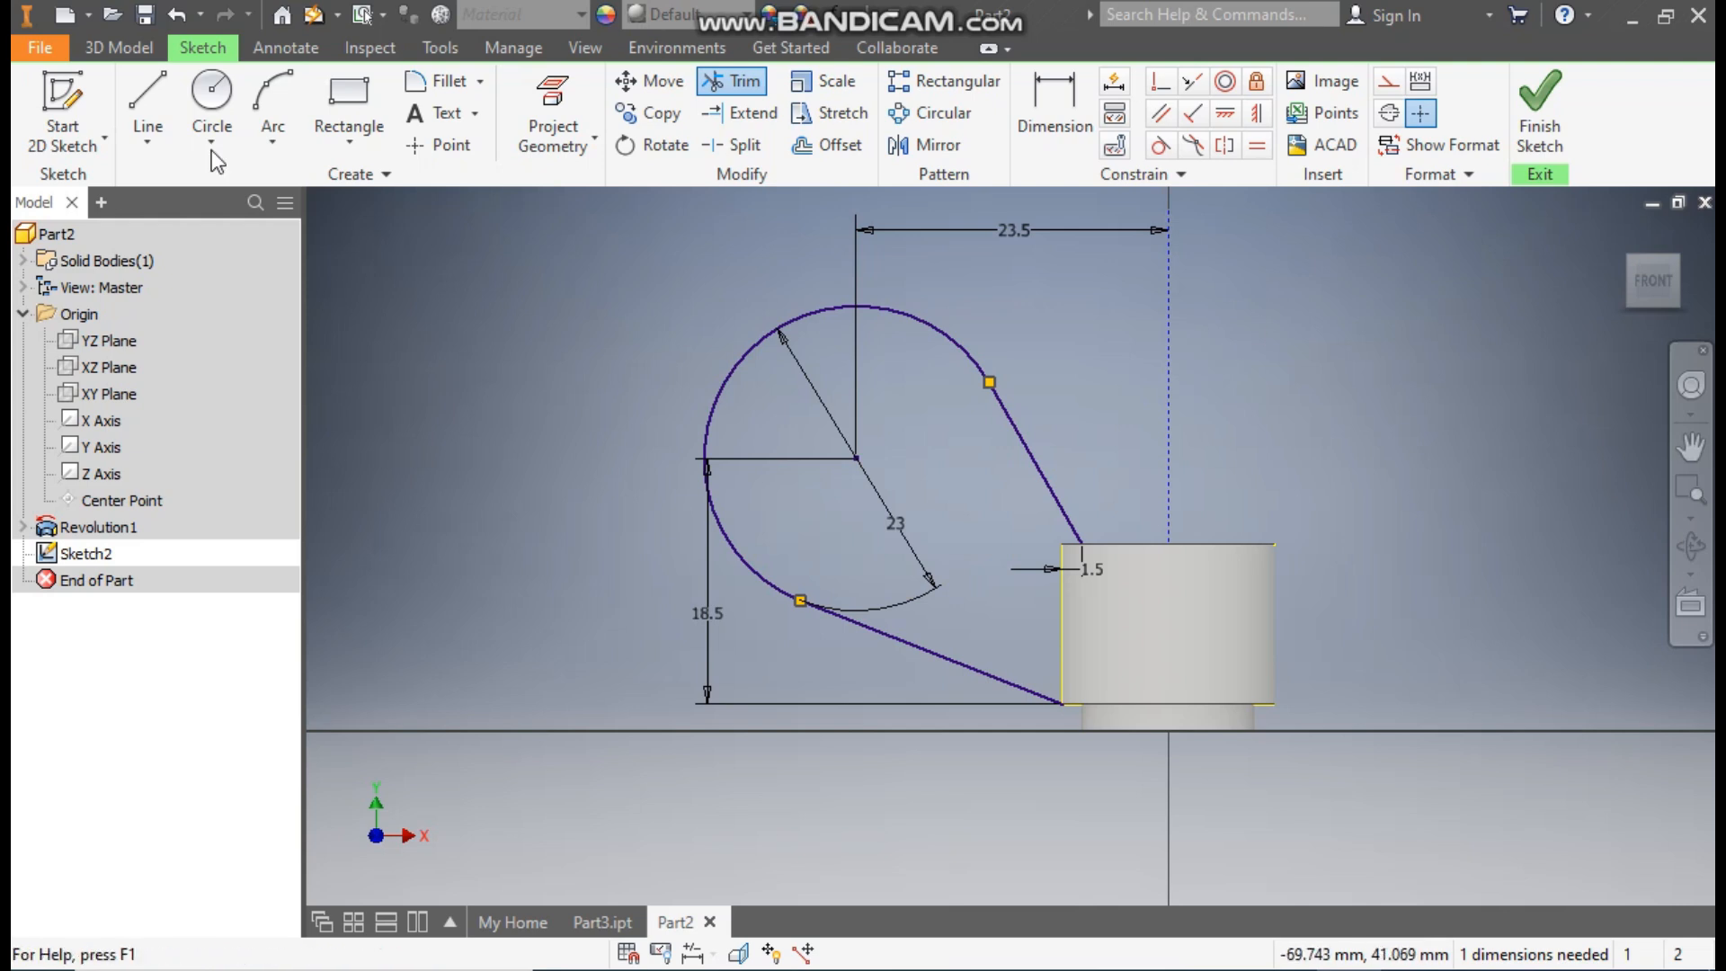
Step: Draw a slanted line from the 23 mm arc's center down to the body's projected left edge
{"action": "left_click", "coordinate": [147, 99]}
{"action": "left_click", "coordinate": [856, 459]}
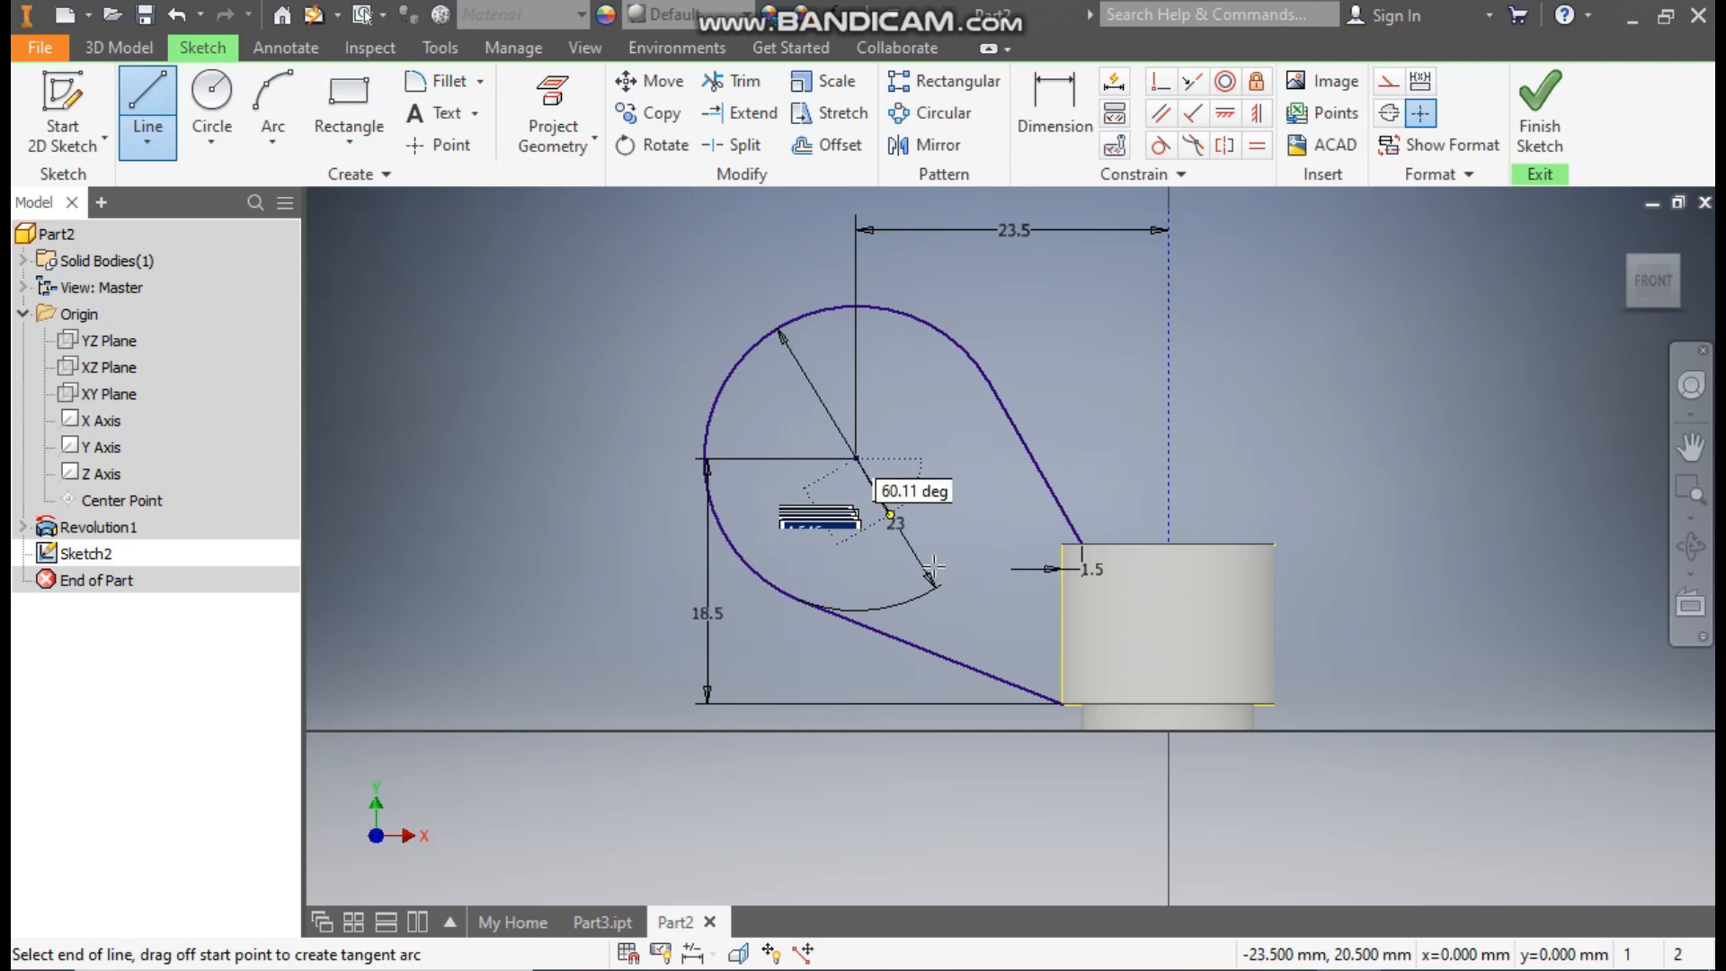
{"action": "double_click", "coordinate": [1062, 654]}
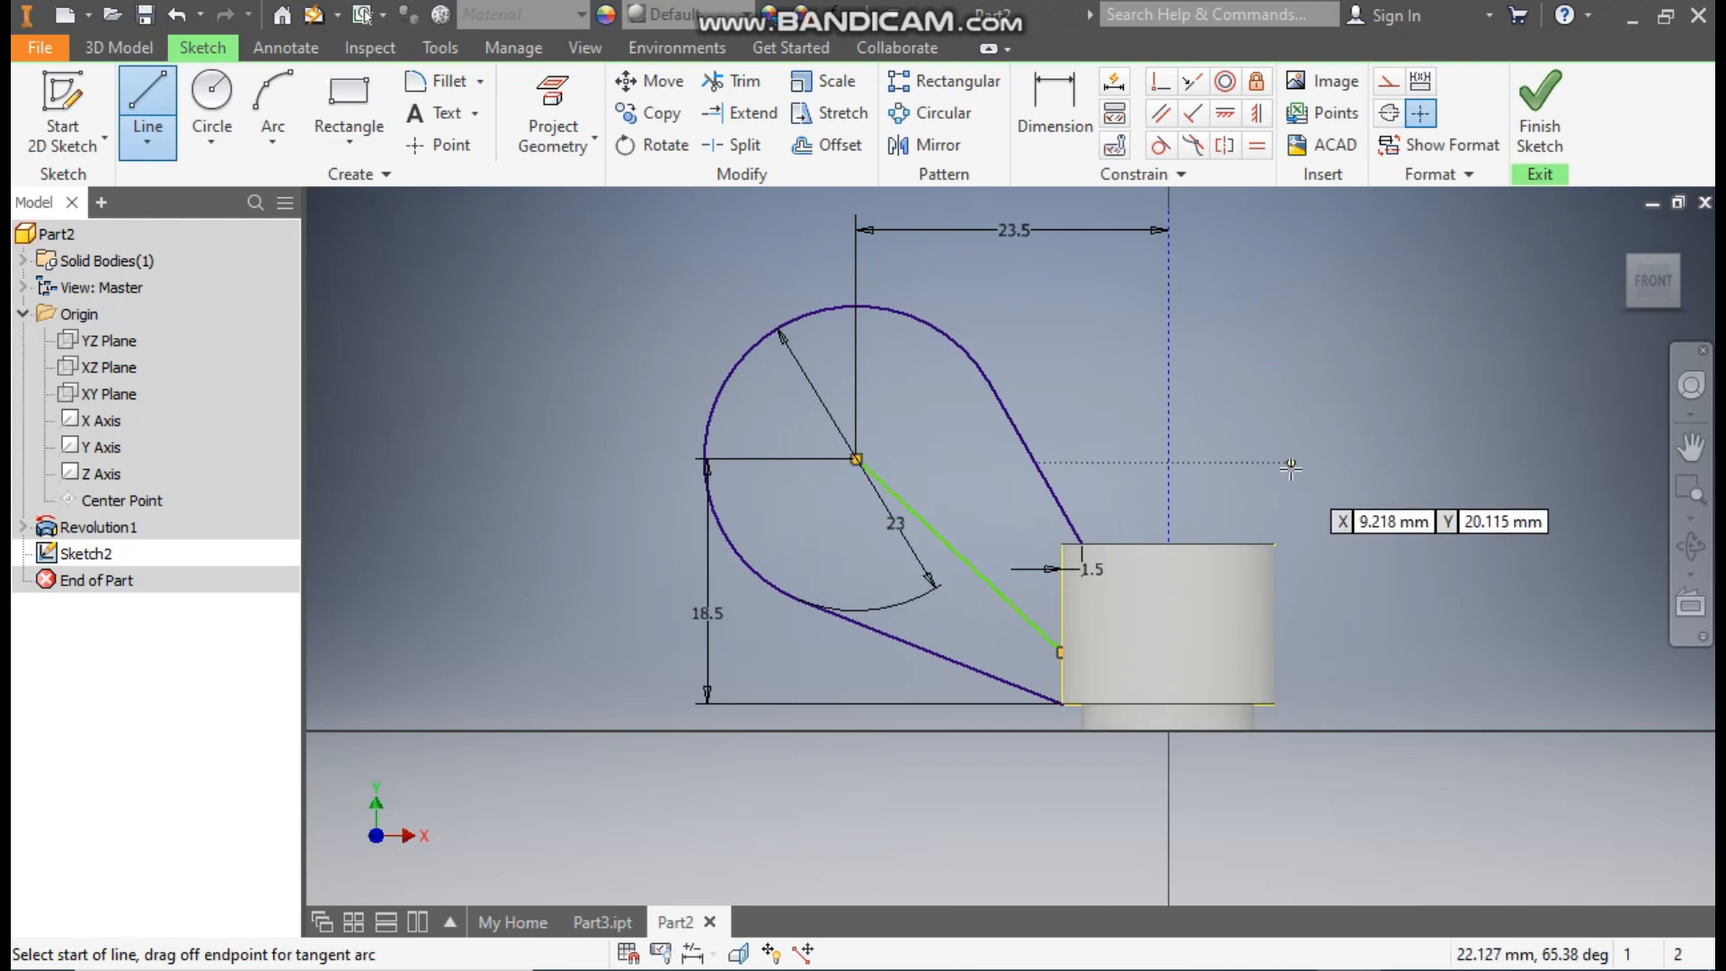
Step: Dimension the angle between the slanted center line and the body's bottom edge as 40 degrees
{"action": "left_click", "coordinate": [1064, 99]}
{"action": "left_click", "coordinate": [1103, 732]}
{"action": "left_click", "coordinate": [988, 582]}
{"action": "left_click", "coordinate": [926, 625]}
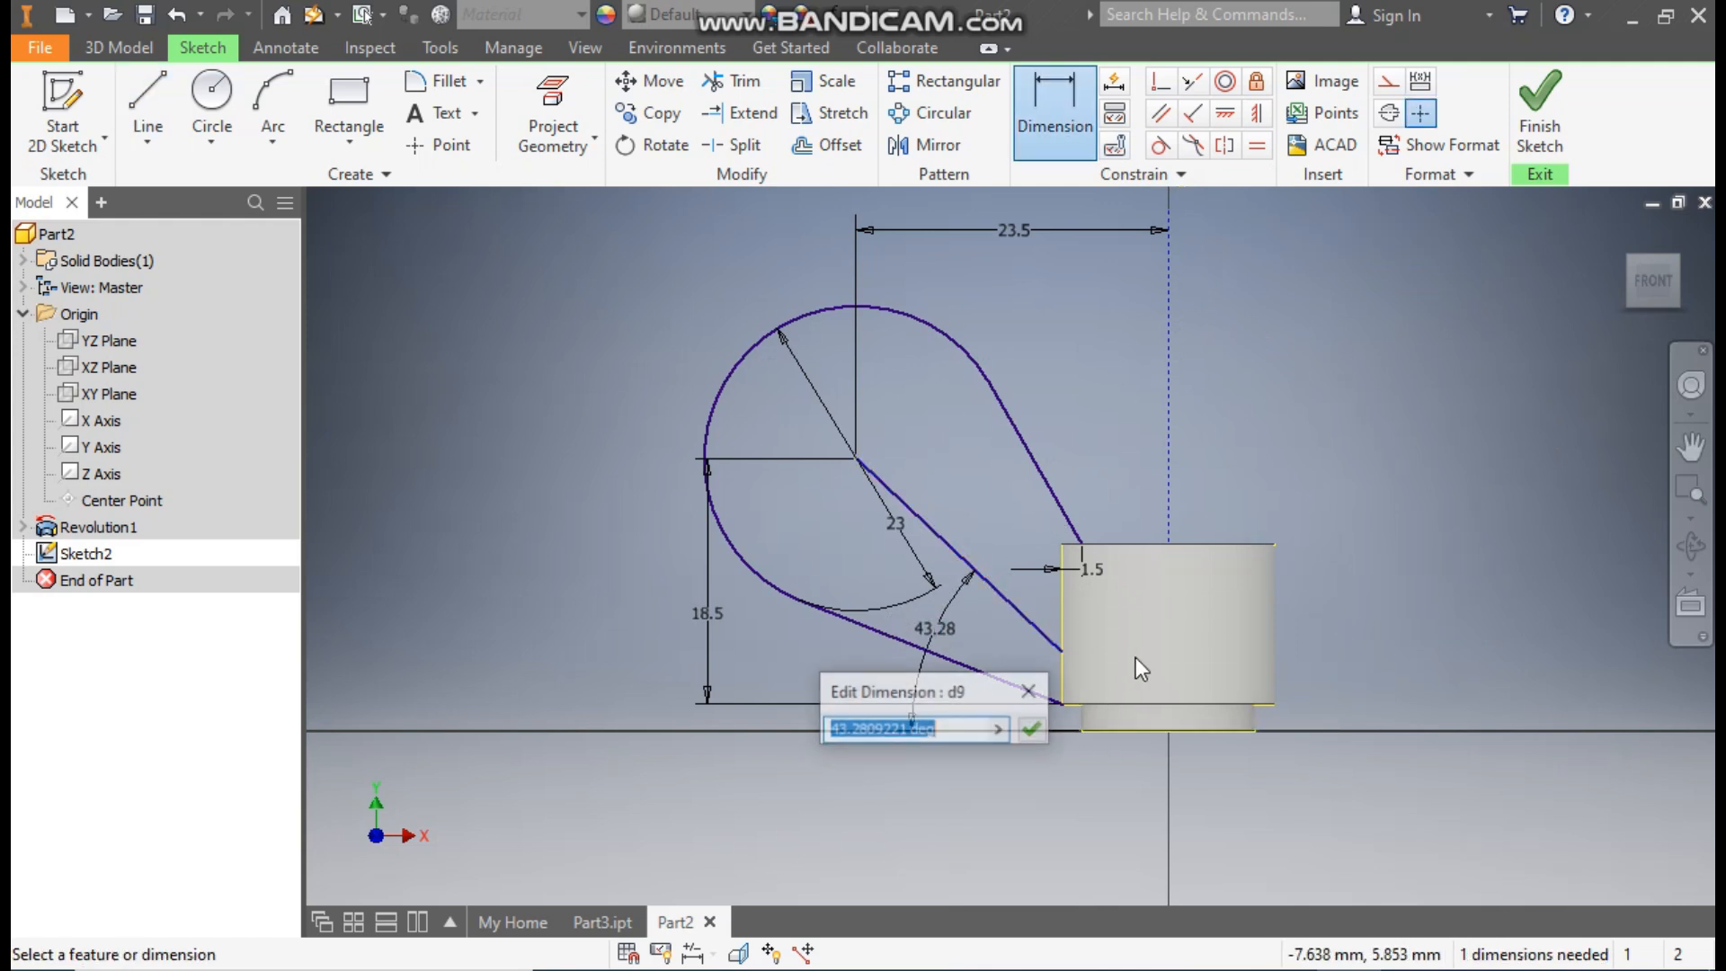
{"action": "type", "text": "4"}
{"action": "key", "text": "Return"}
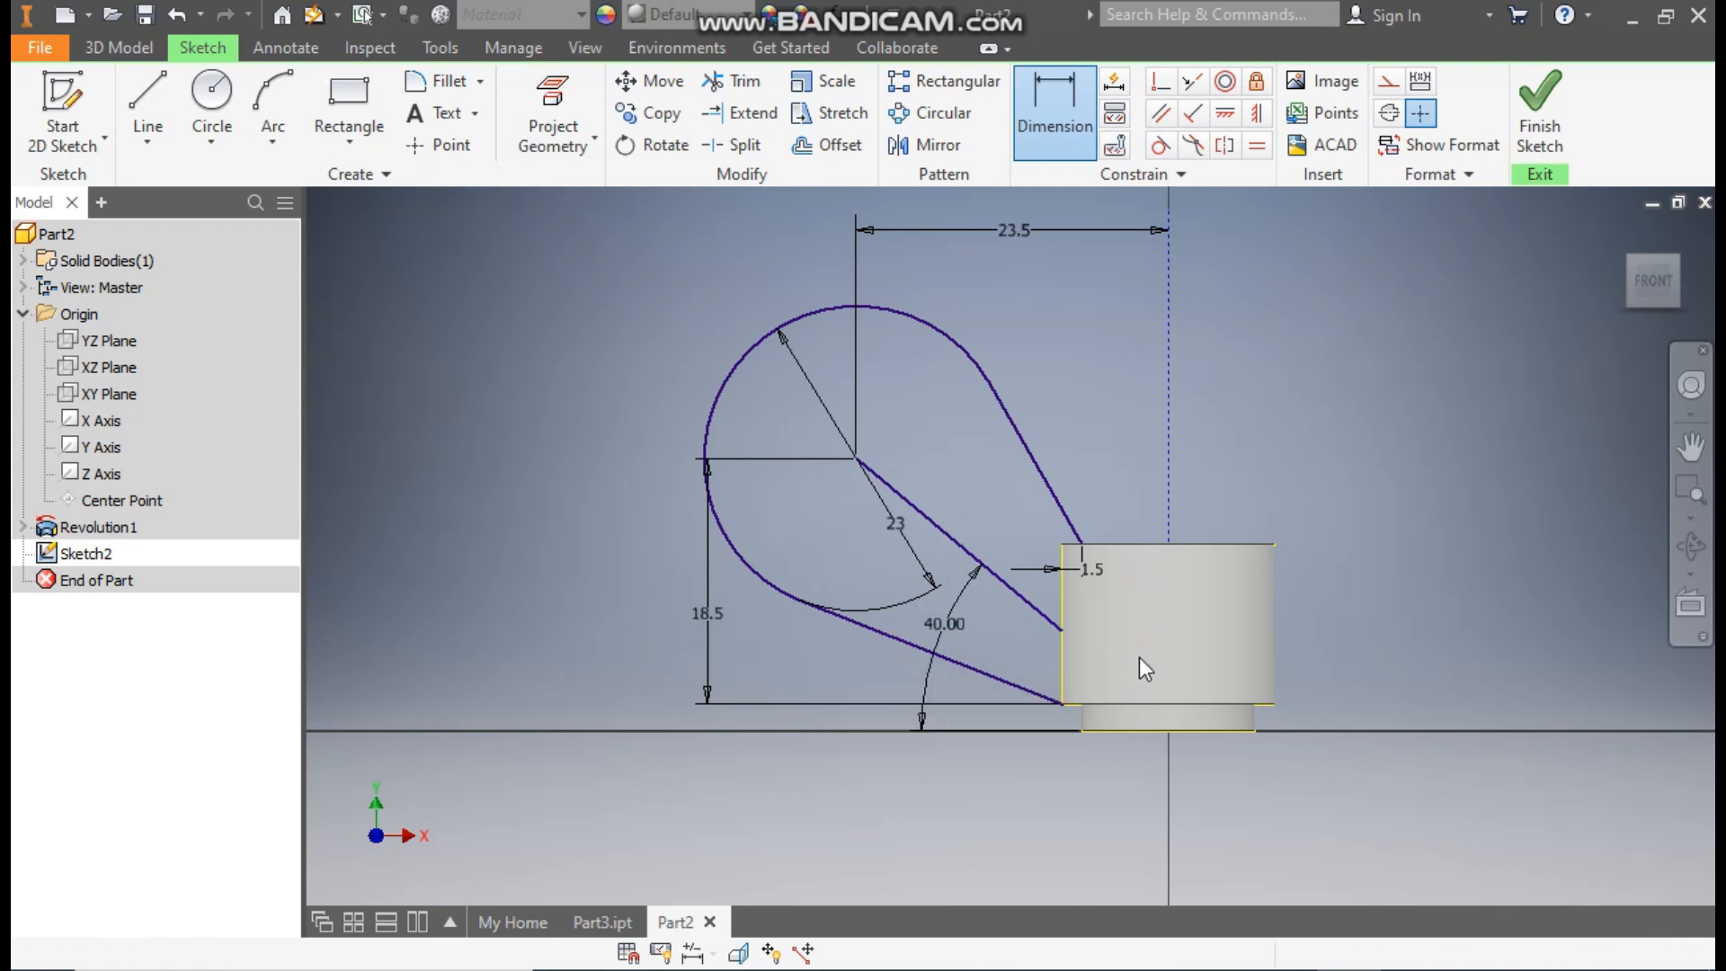
{"action": "key", "text": "Escape"}
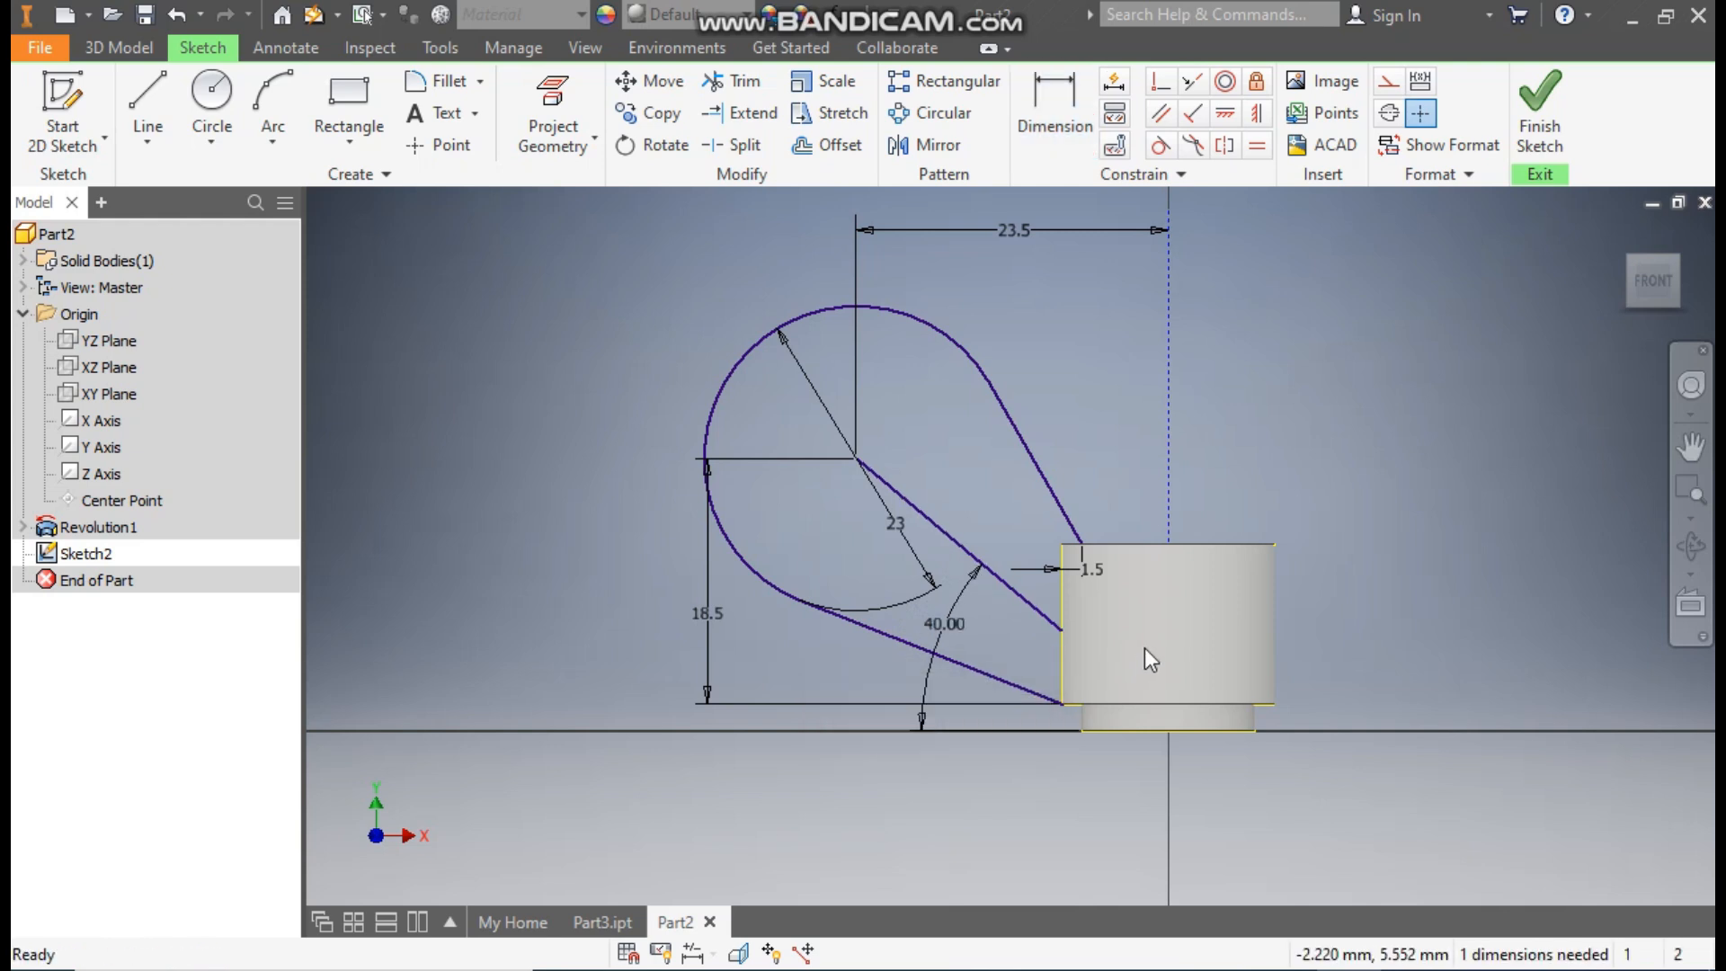
Step: Convert the 40-degree line to construction geometry
{"action": "left_click", "coordinate": [942, 536]}
{"action": "left_click", "coordinate": [1388, 81]}
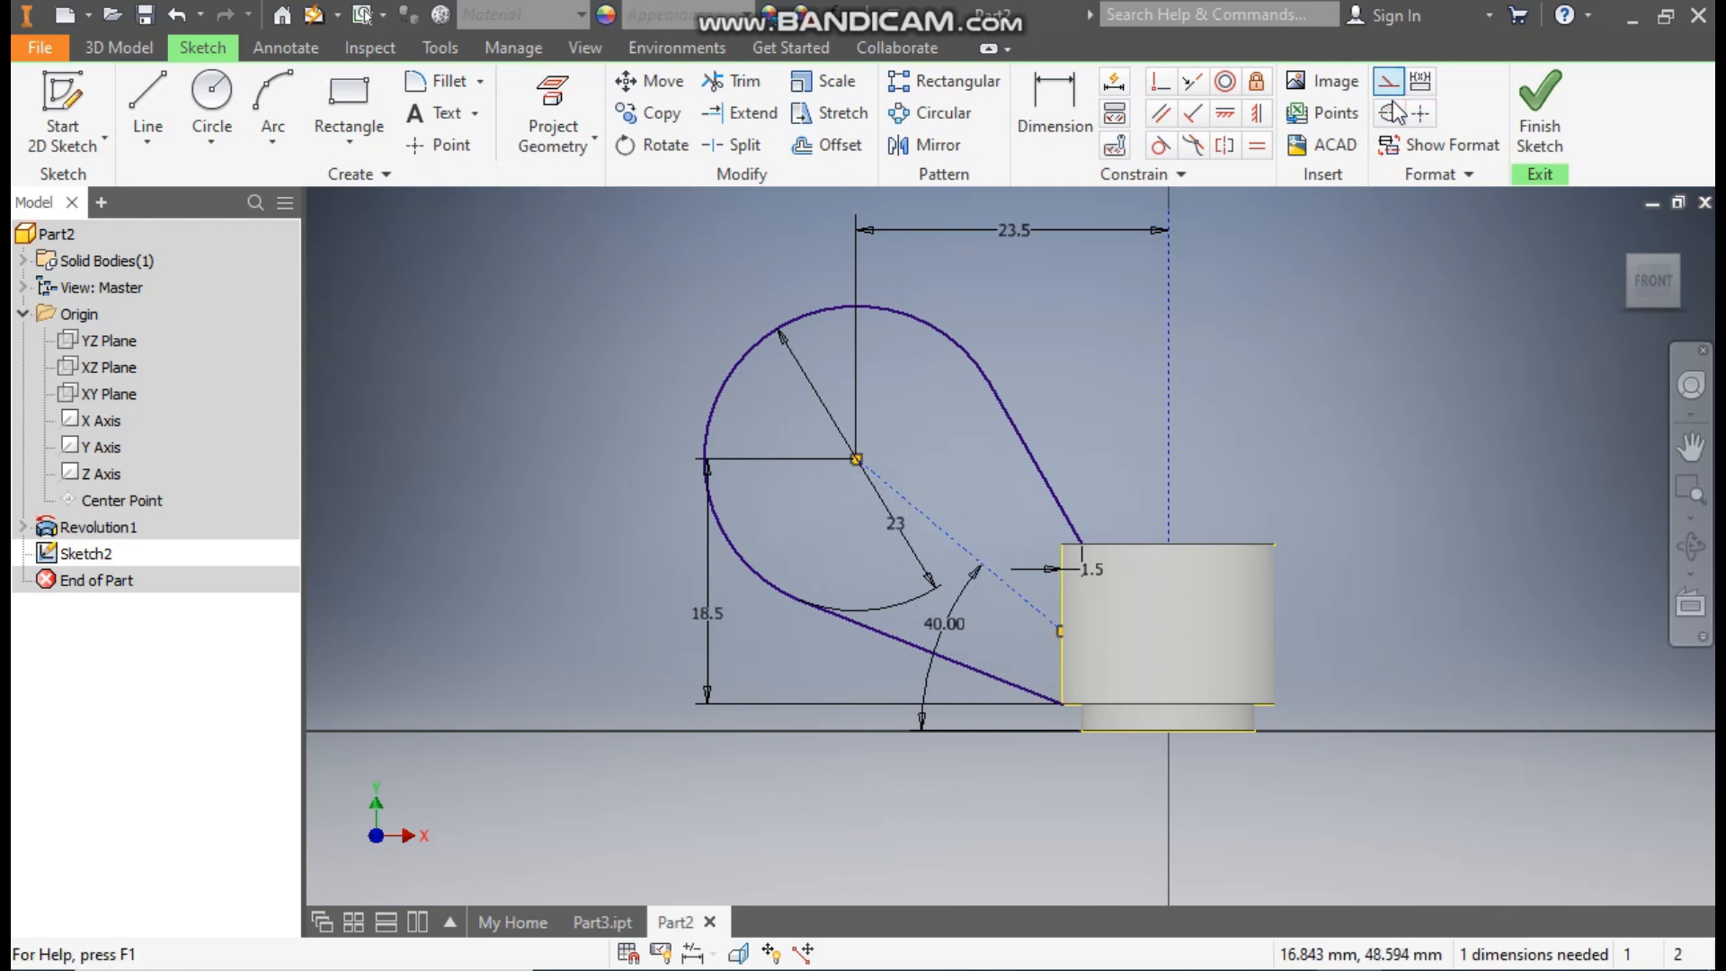
{"action": "key", "text": "Escape"}
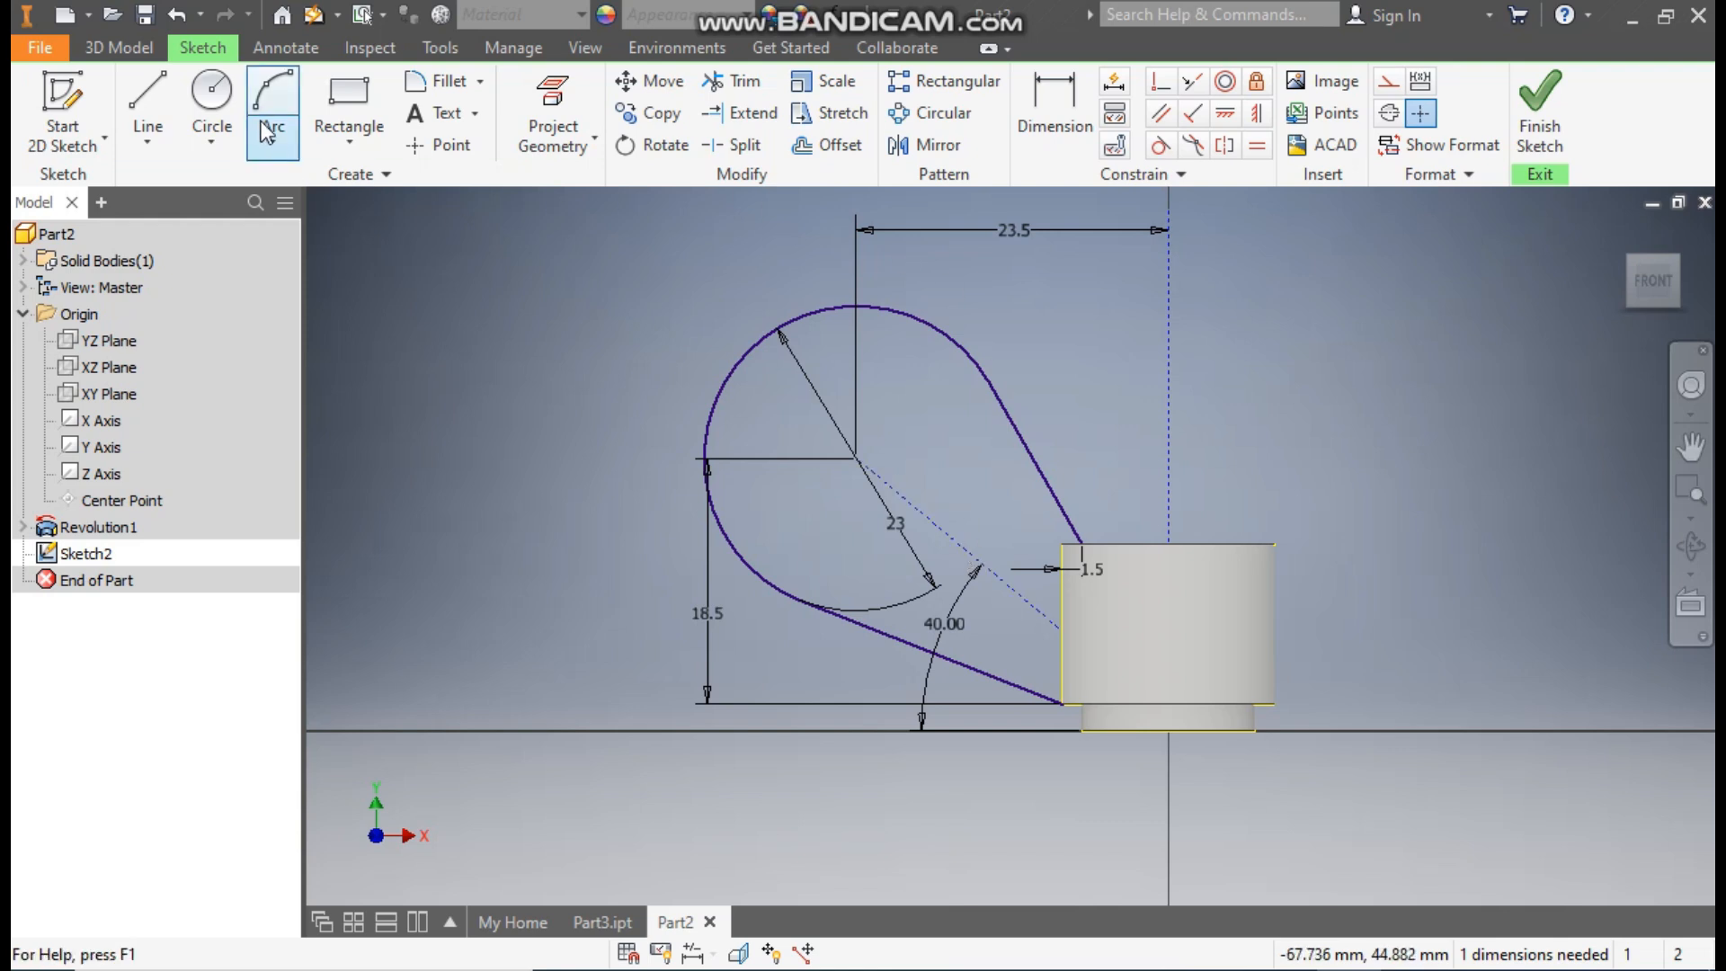
Step: Draw a 10 mm diameter circle concentric with the 23 mm arc
{"action": "left_click", "coordinate": [212, 97]}
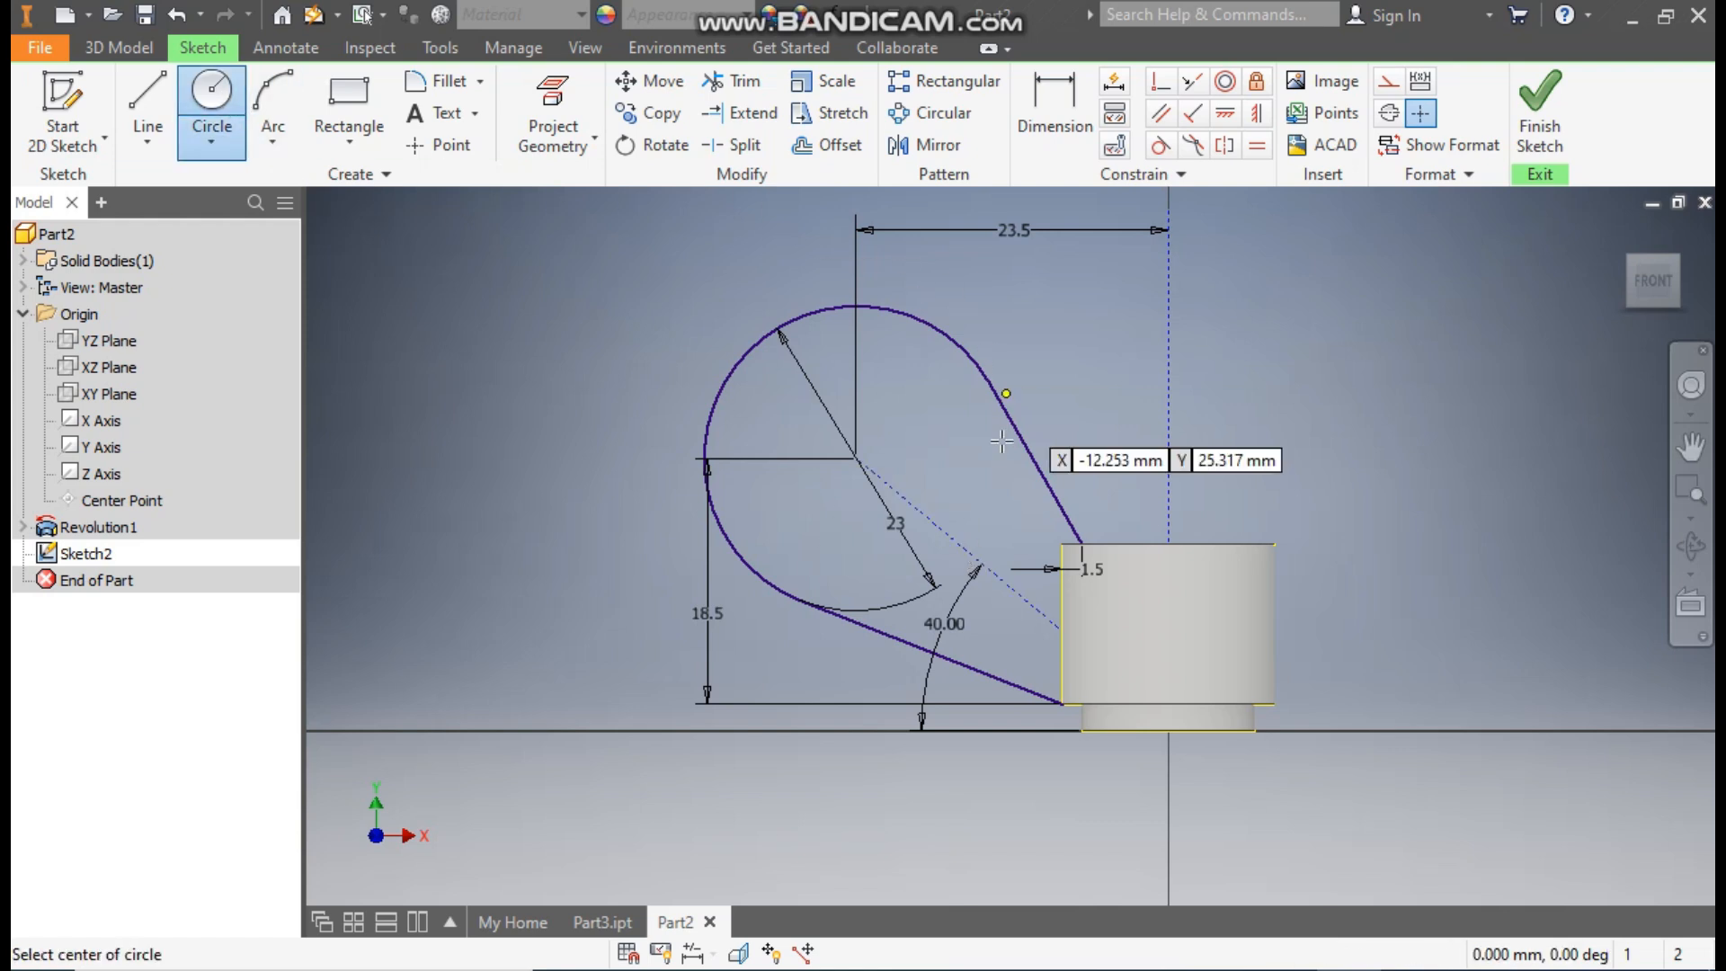
{"action": "left_click", "coordinate": [855, 458]}
{"action": "type", "text": "10"}
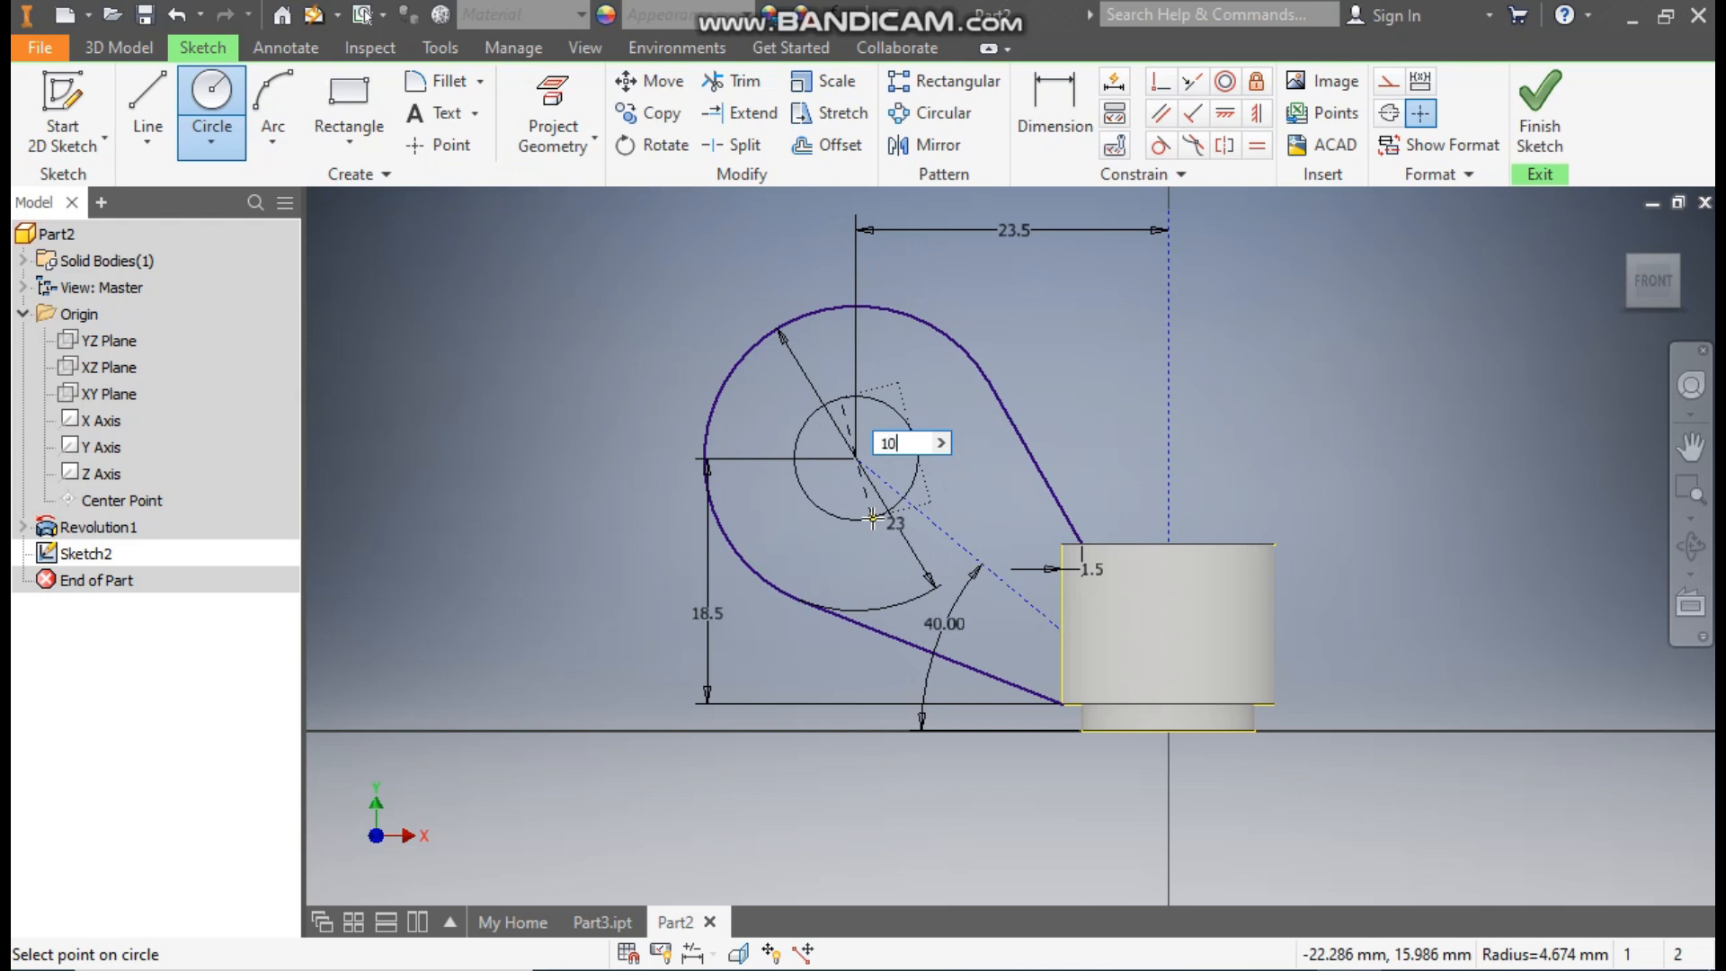
{"action": "key", "text": "Return"}
Step: Draw a 4 mm diameter circle centered on the 40-degree construction line, between the 10 mm circle and the body
{"action": "scroll", "coordinate": [989, 575], "scroll_direction": "down", "scroll_amount": 6}
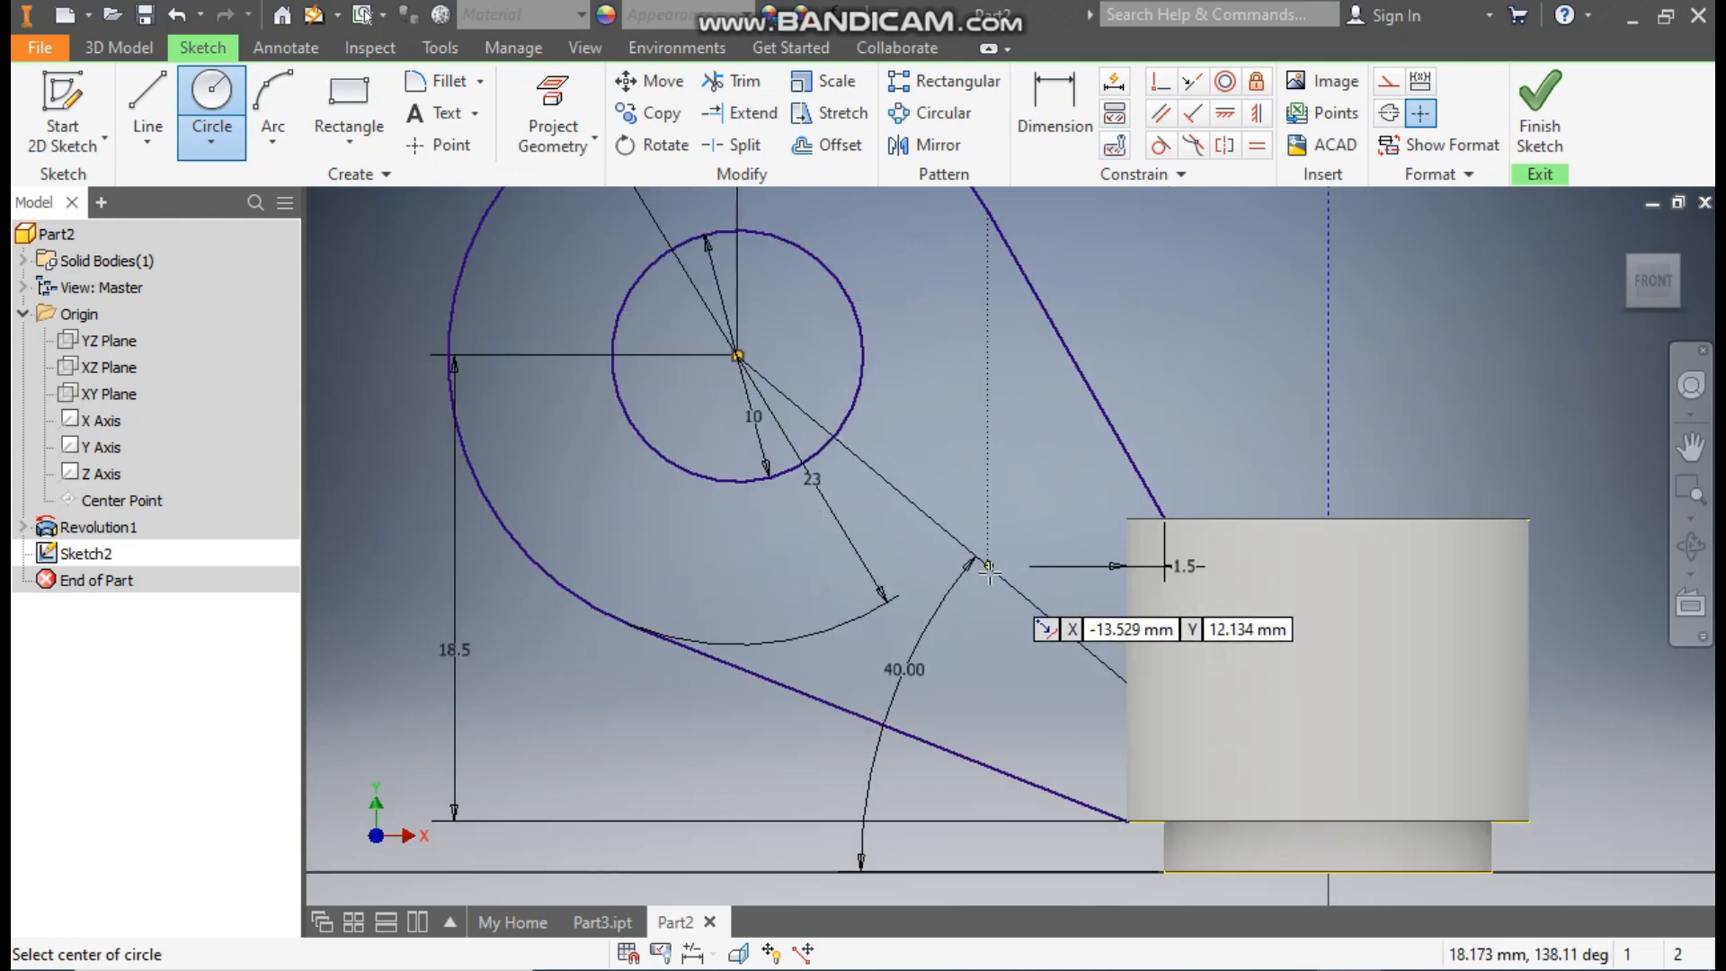
{"action": "left_click", "coordinate": [925, 503]}
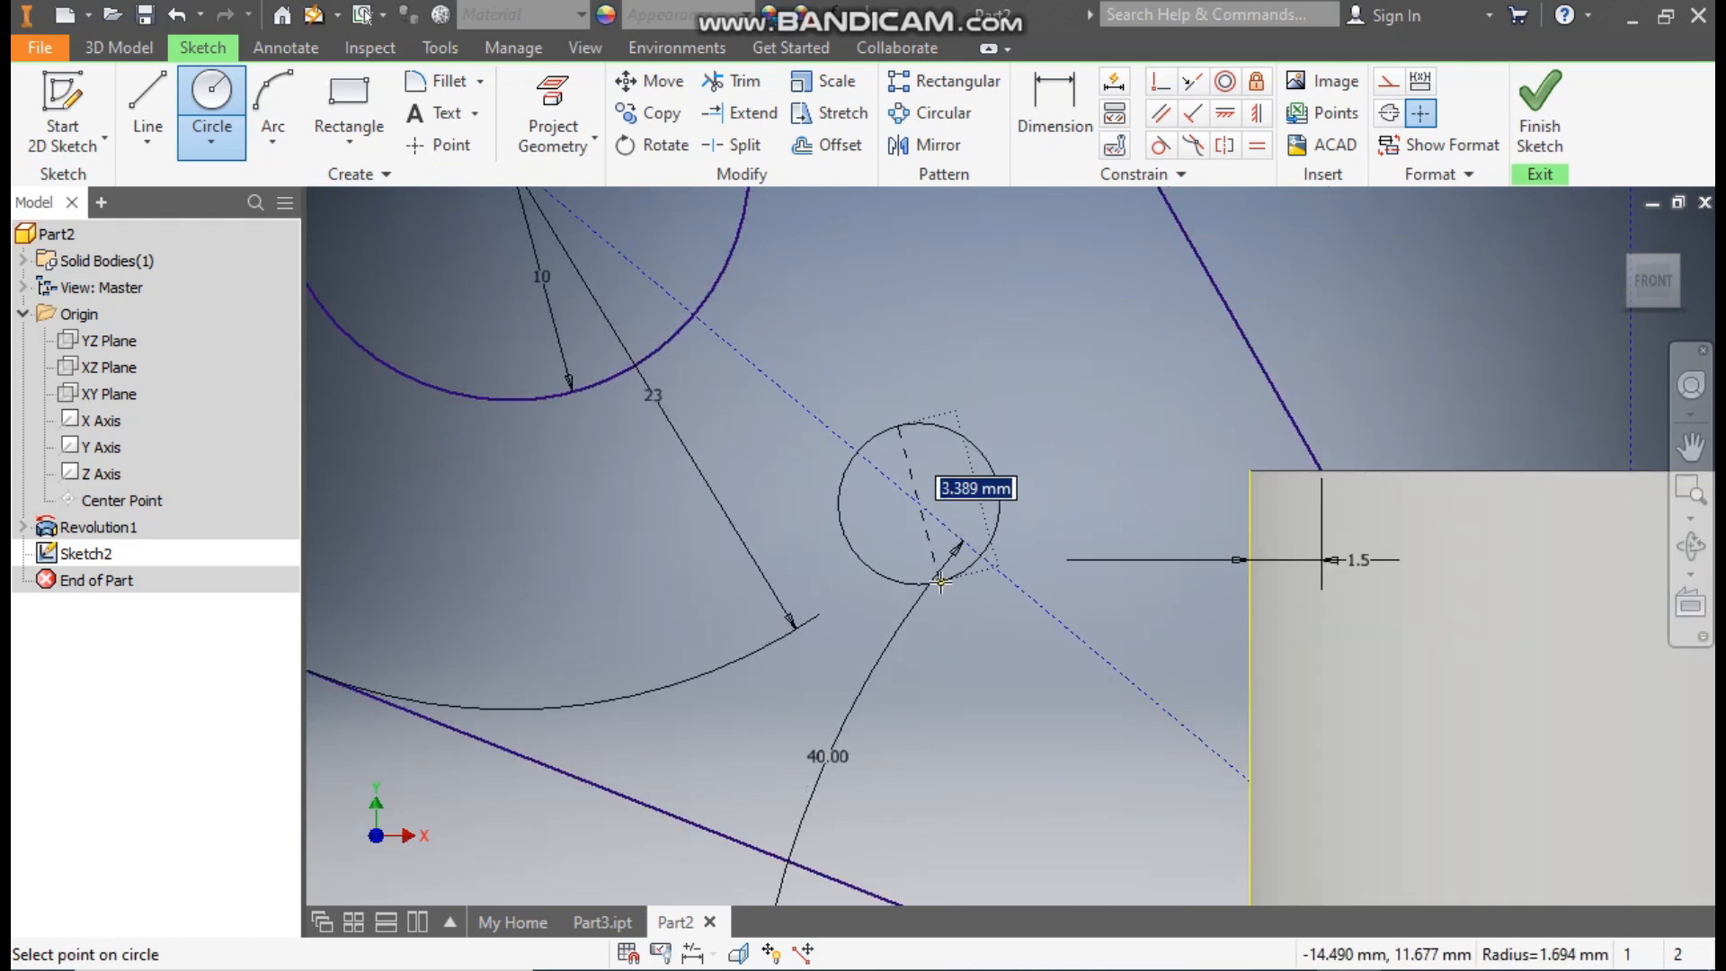
{"action": "type", "text": "4"}
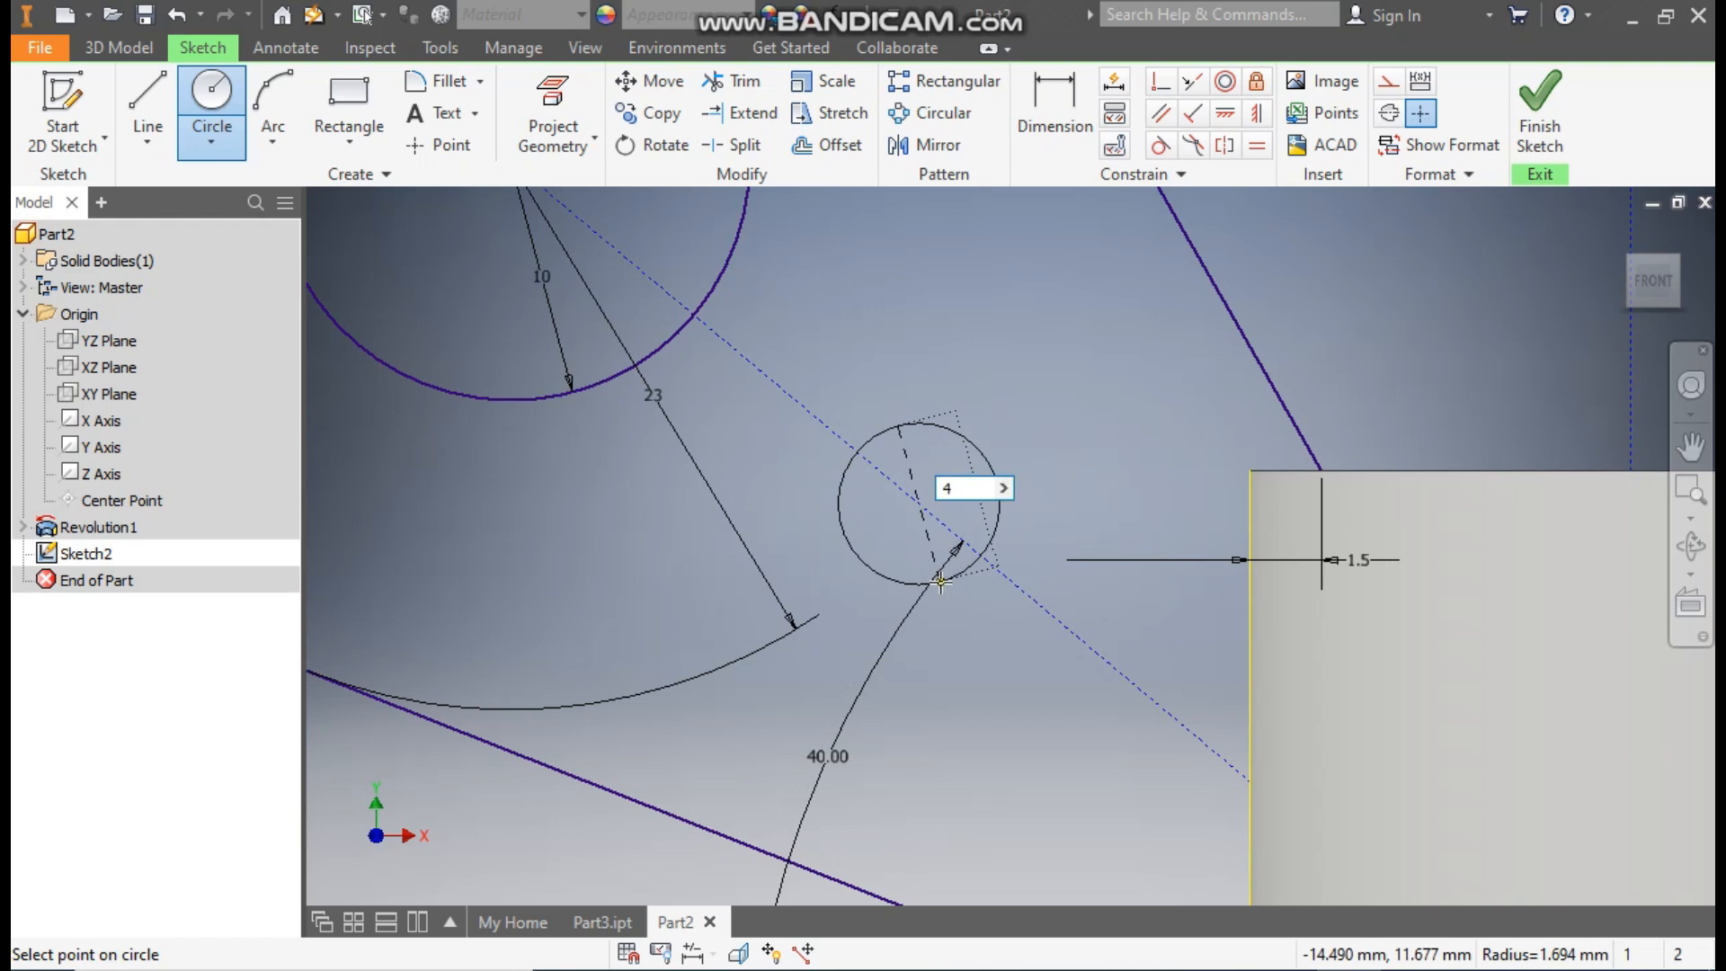
{"action": "key", "text": "Return"}
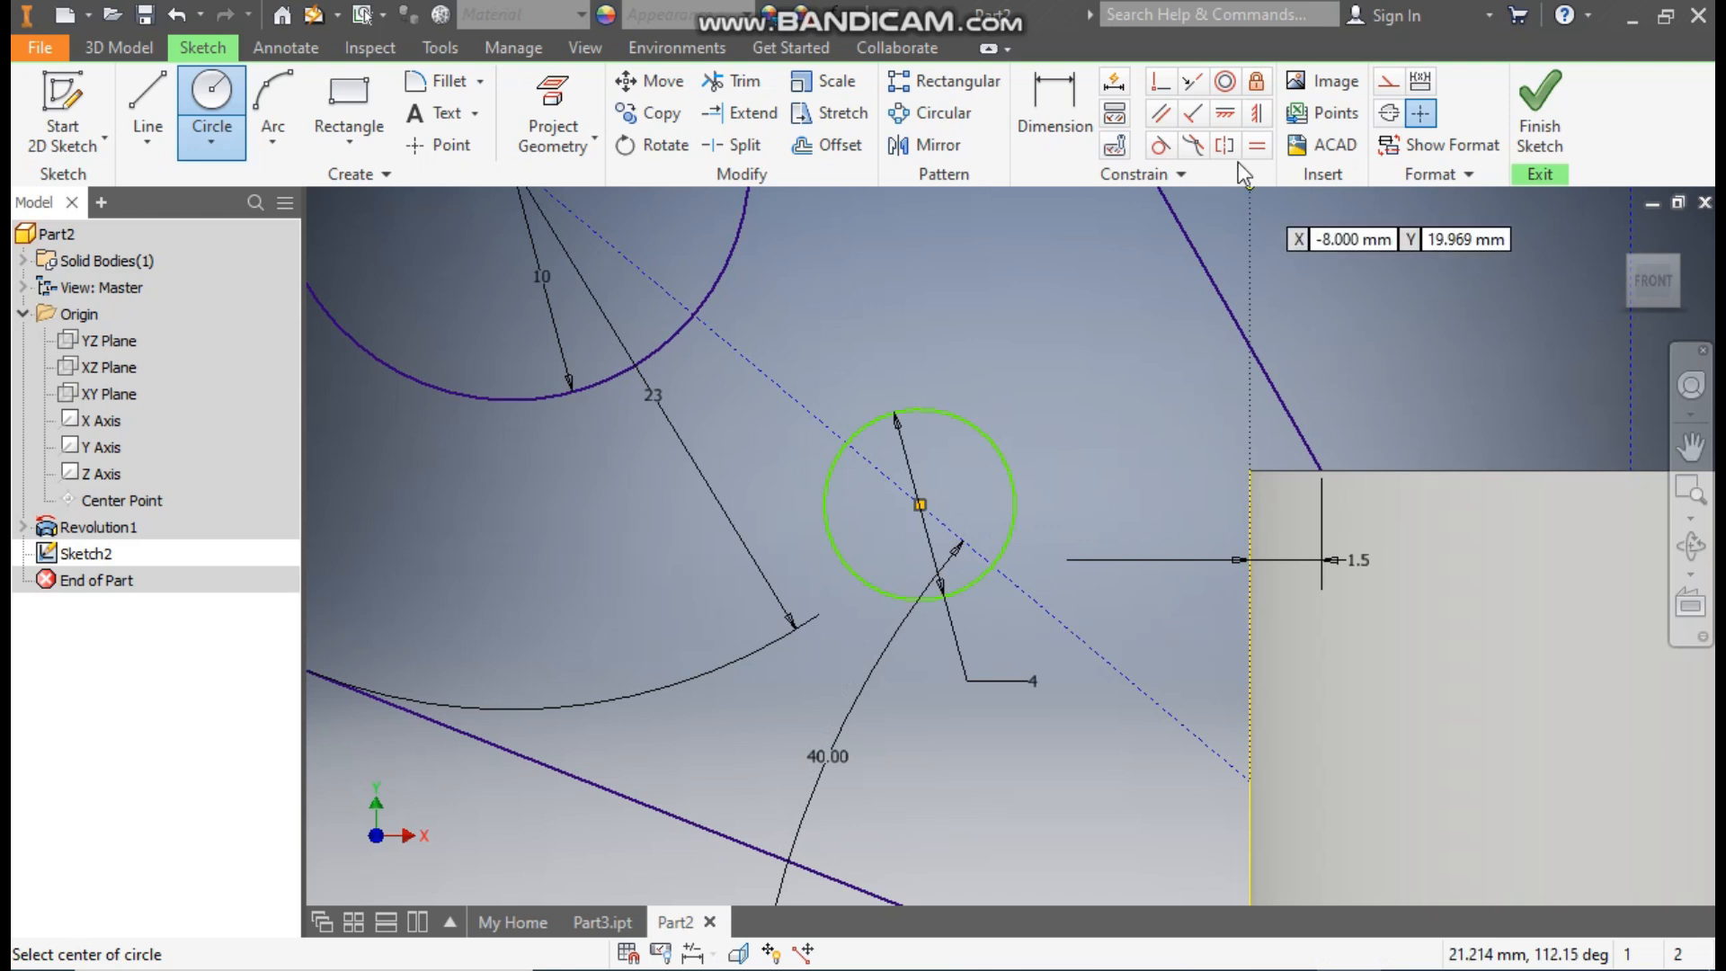
Step: Dimension the horizontal distance from the 4 mm circle's center to the body's vertical centerline as 17 mm
{"action": "left_click", "coordinate": [1059, 106]}
{"action": "scroll", "coordinate": [942, 395], "scroll_direction": "up", "scroll_amount": 3}
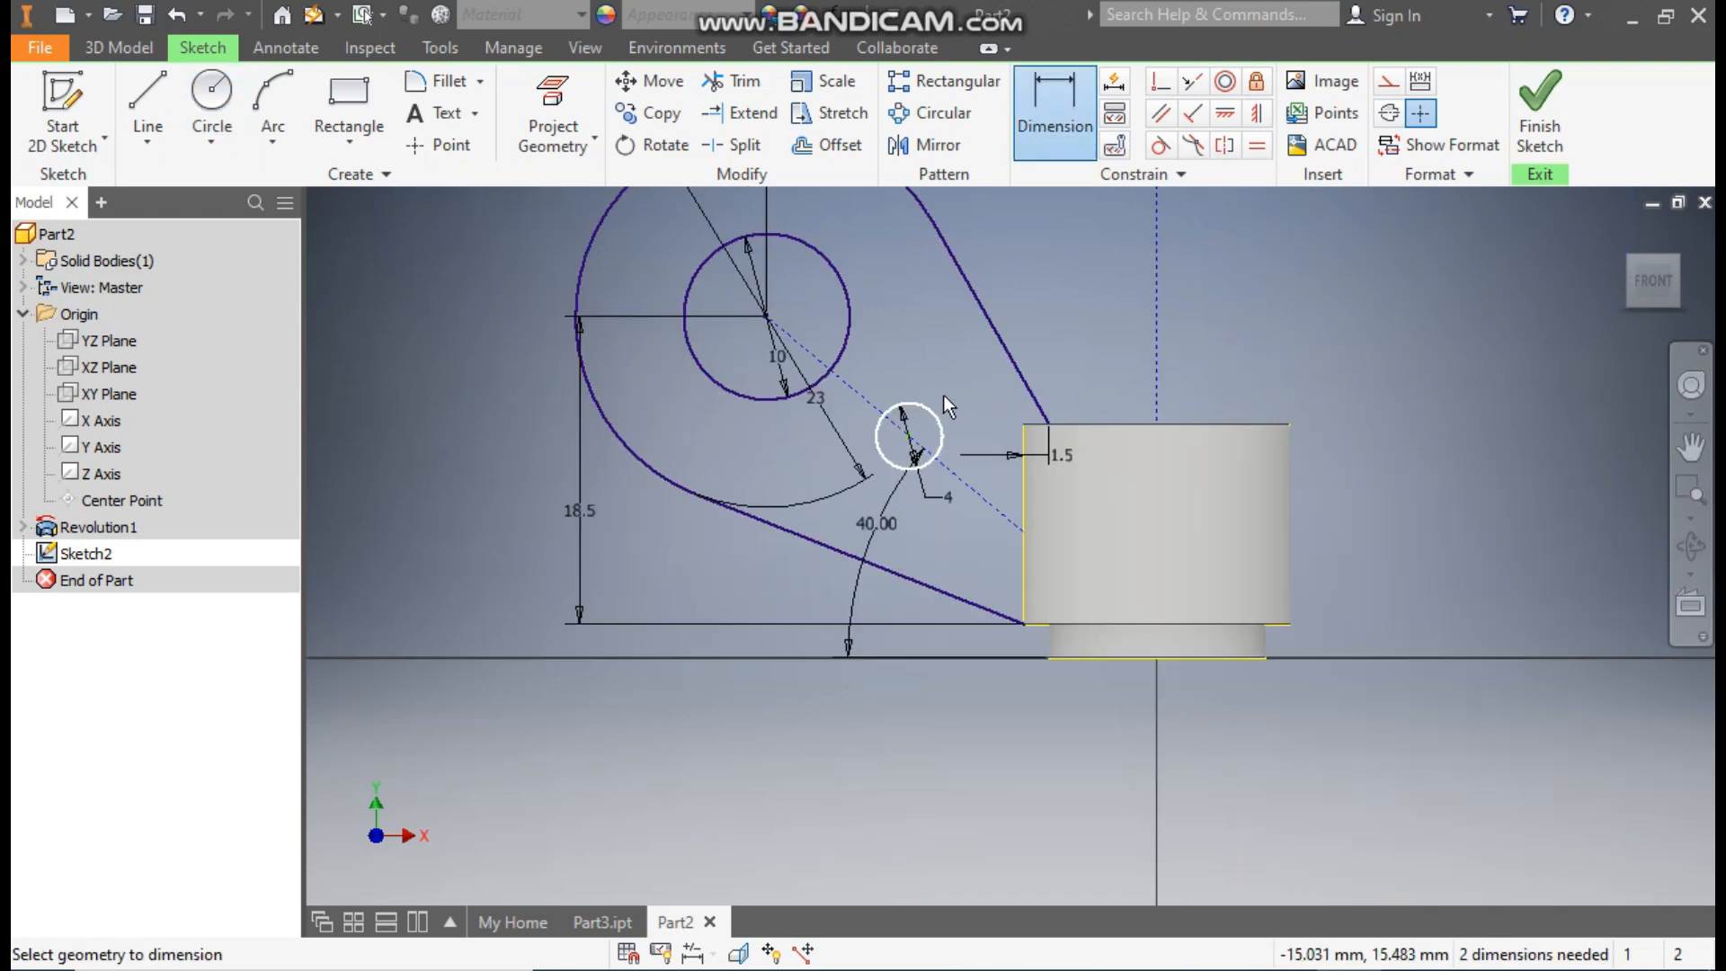
{"action": "left_click", "coordinate": [1153, 353]}
{"action": "left_click", "coordinate": [915, 448]}
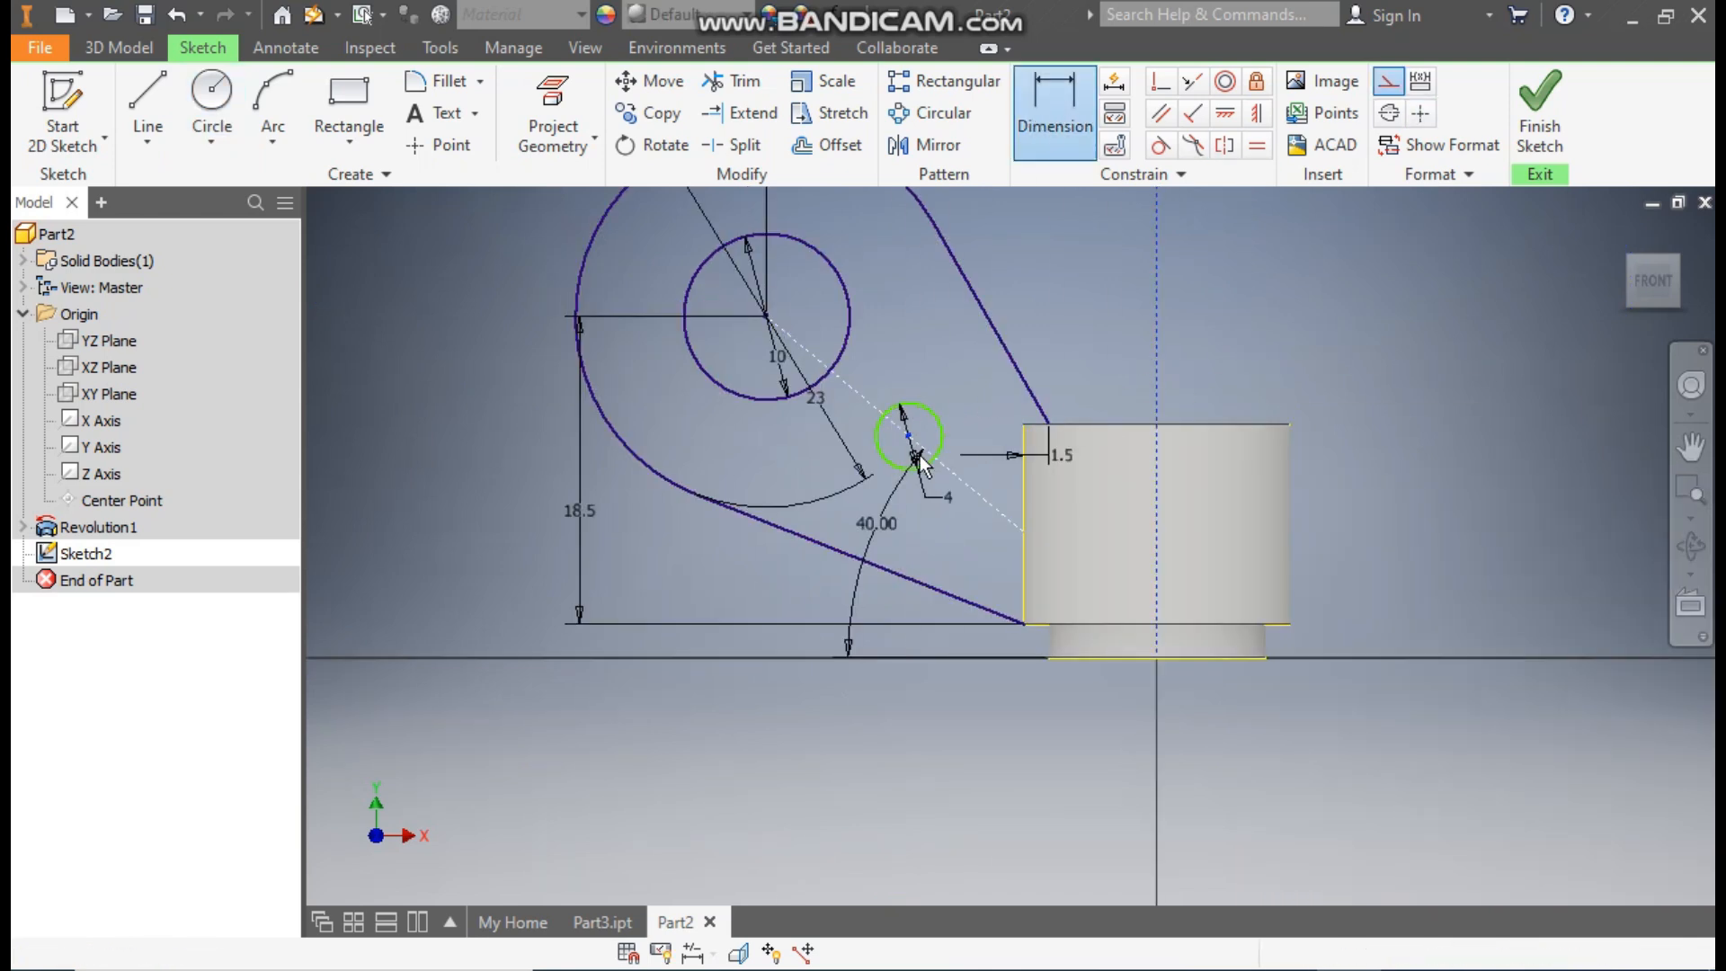
{"action": "left_click", "coordinate": [1248, 766]}
{"action": "type", "text": "17"}
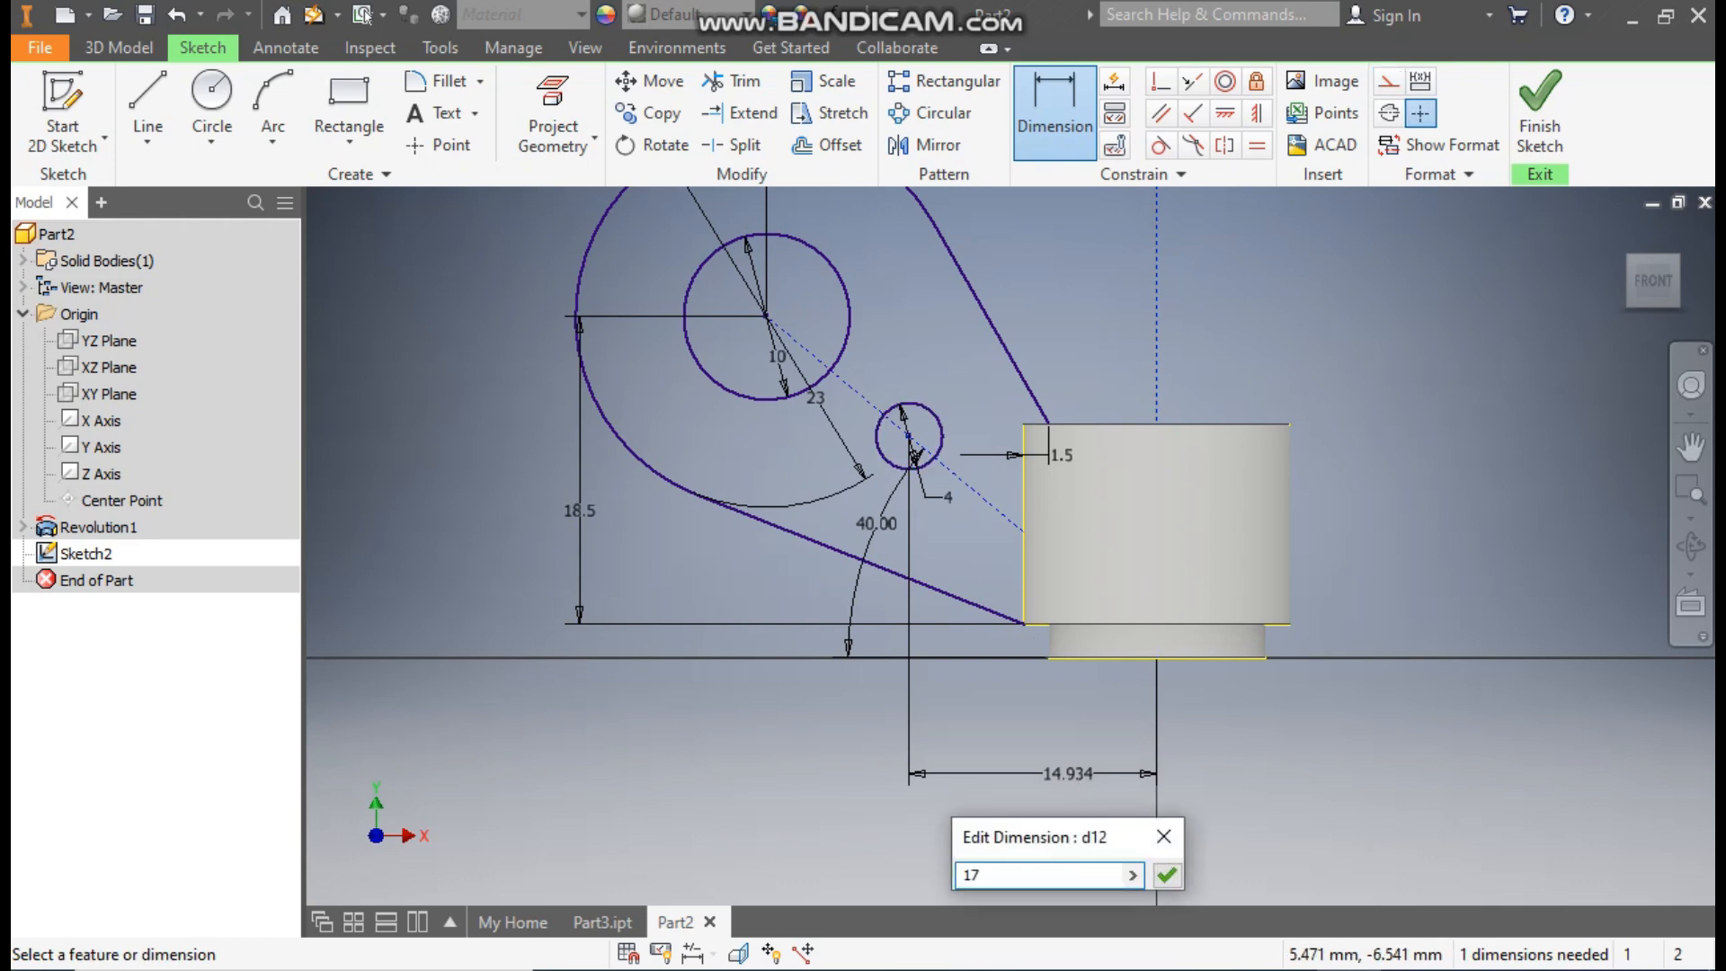
{"action": "key", "text": "Return"}
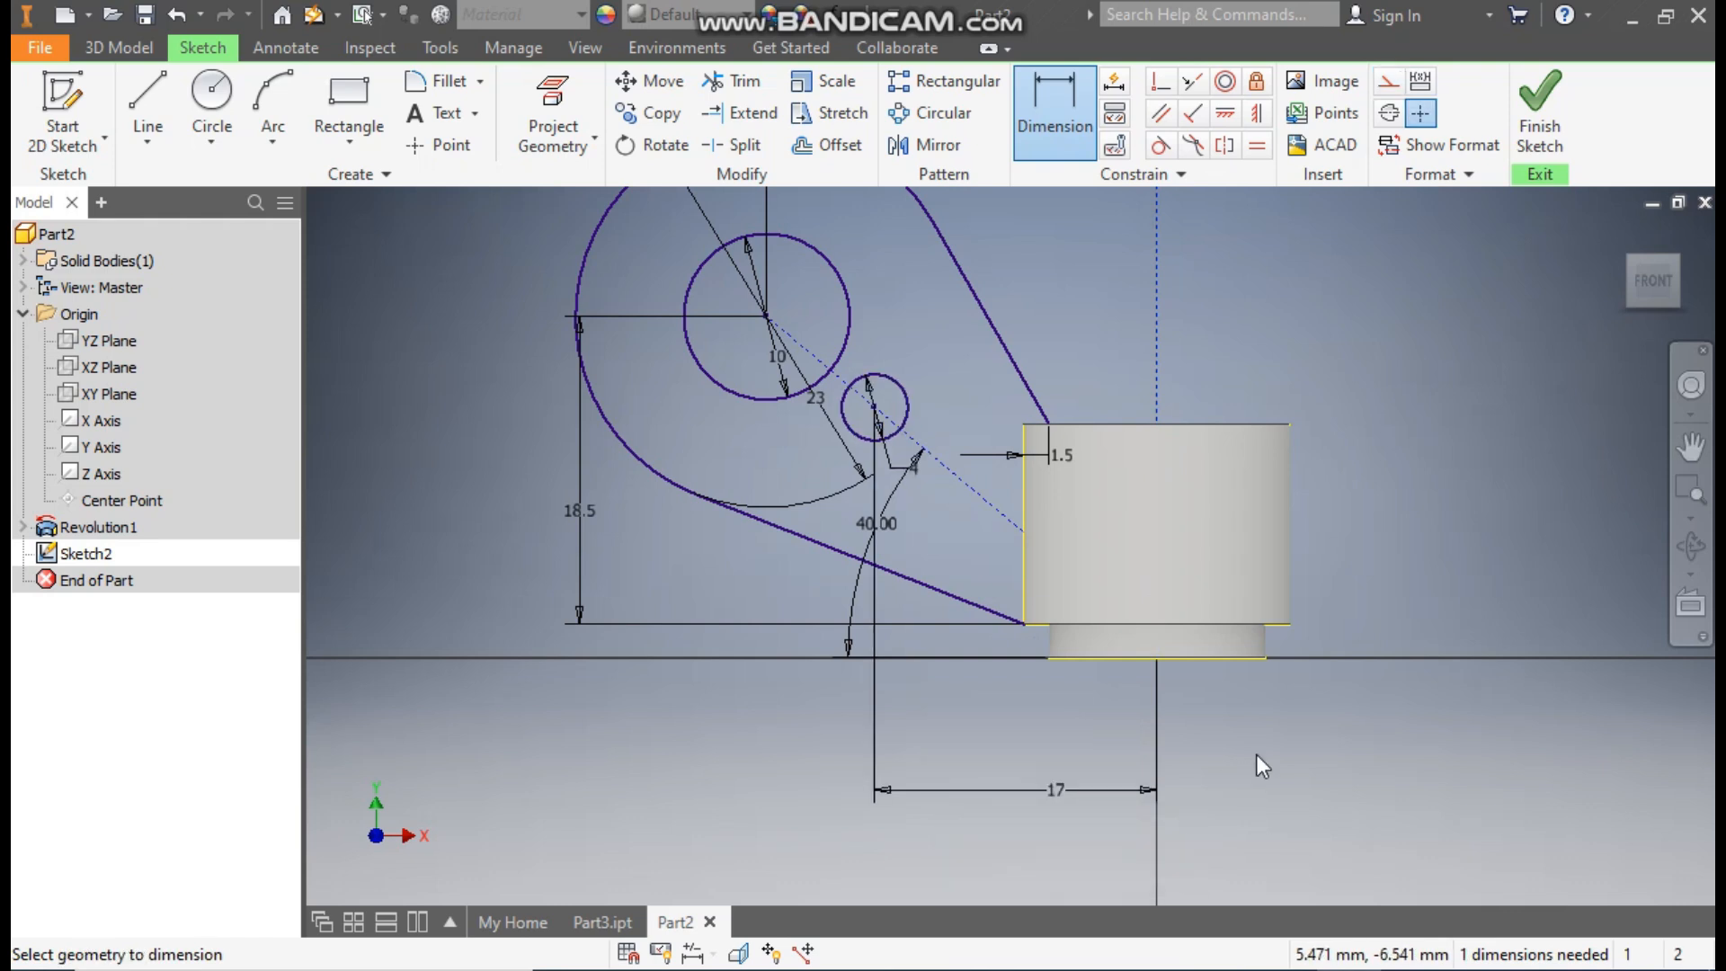
{"action": "left_click_drag", "start_coordinate": [1435, 496], "coordinate": [1426, 521]}
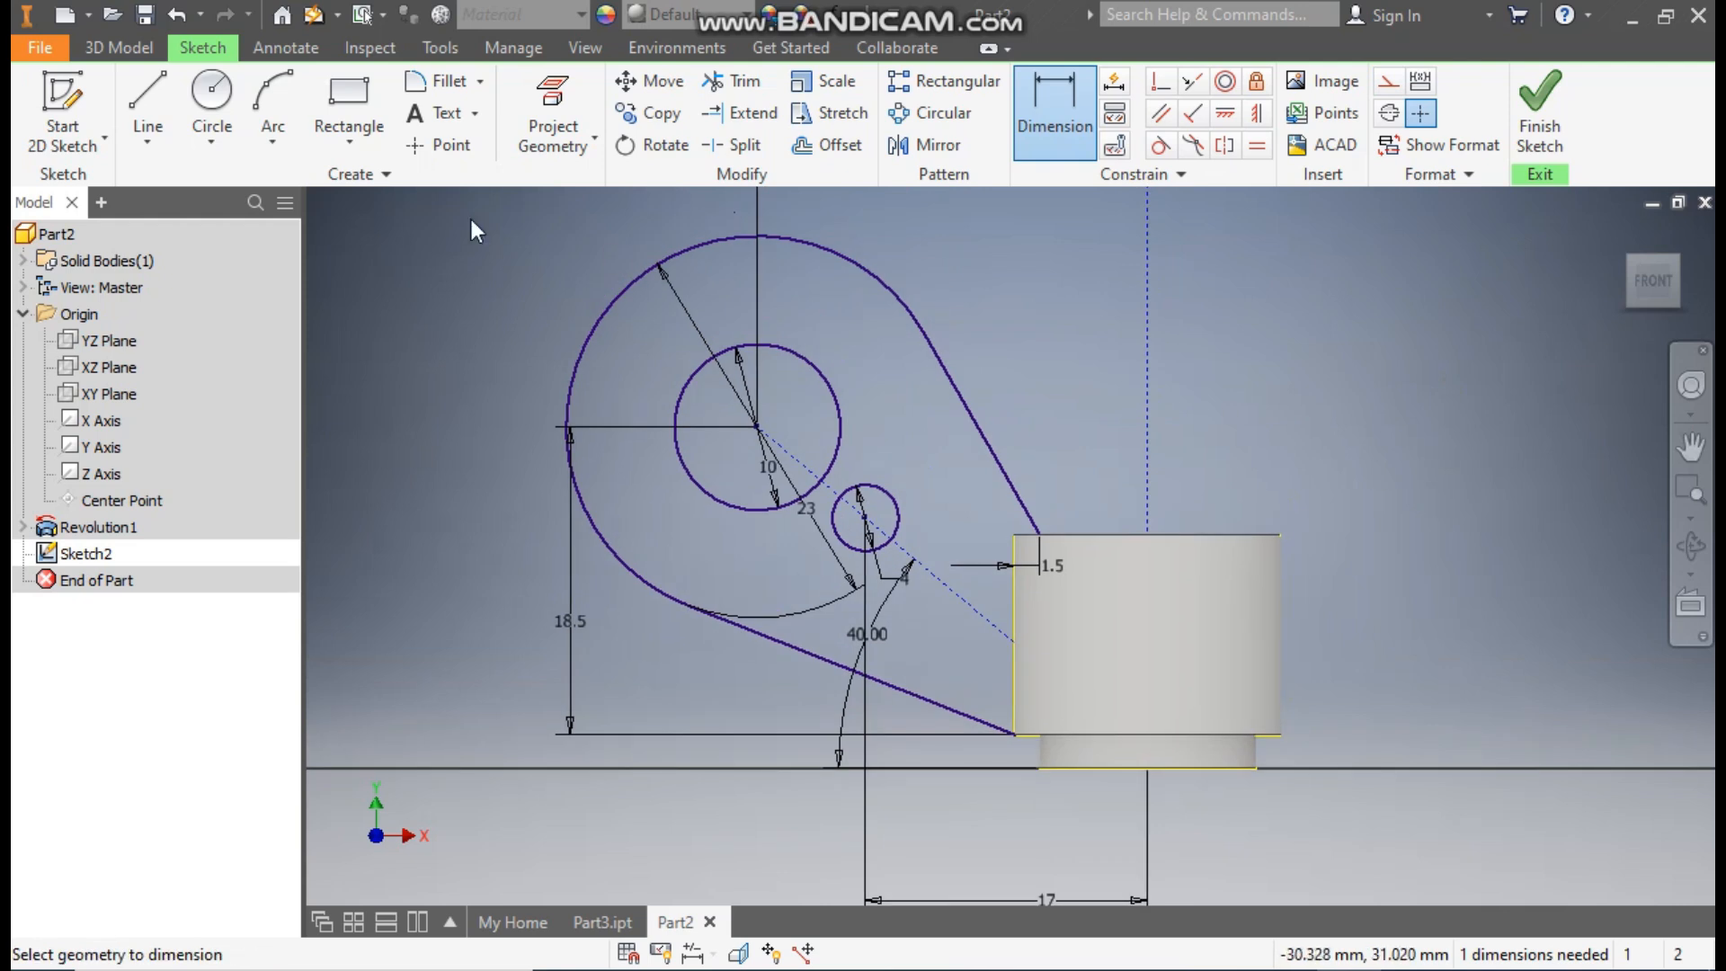
Step: Draw two slanted lines joining the 10 mm and 4 mm circles, one along each side
{"action": "left_click", "coordinate": [147, 99]}
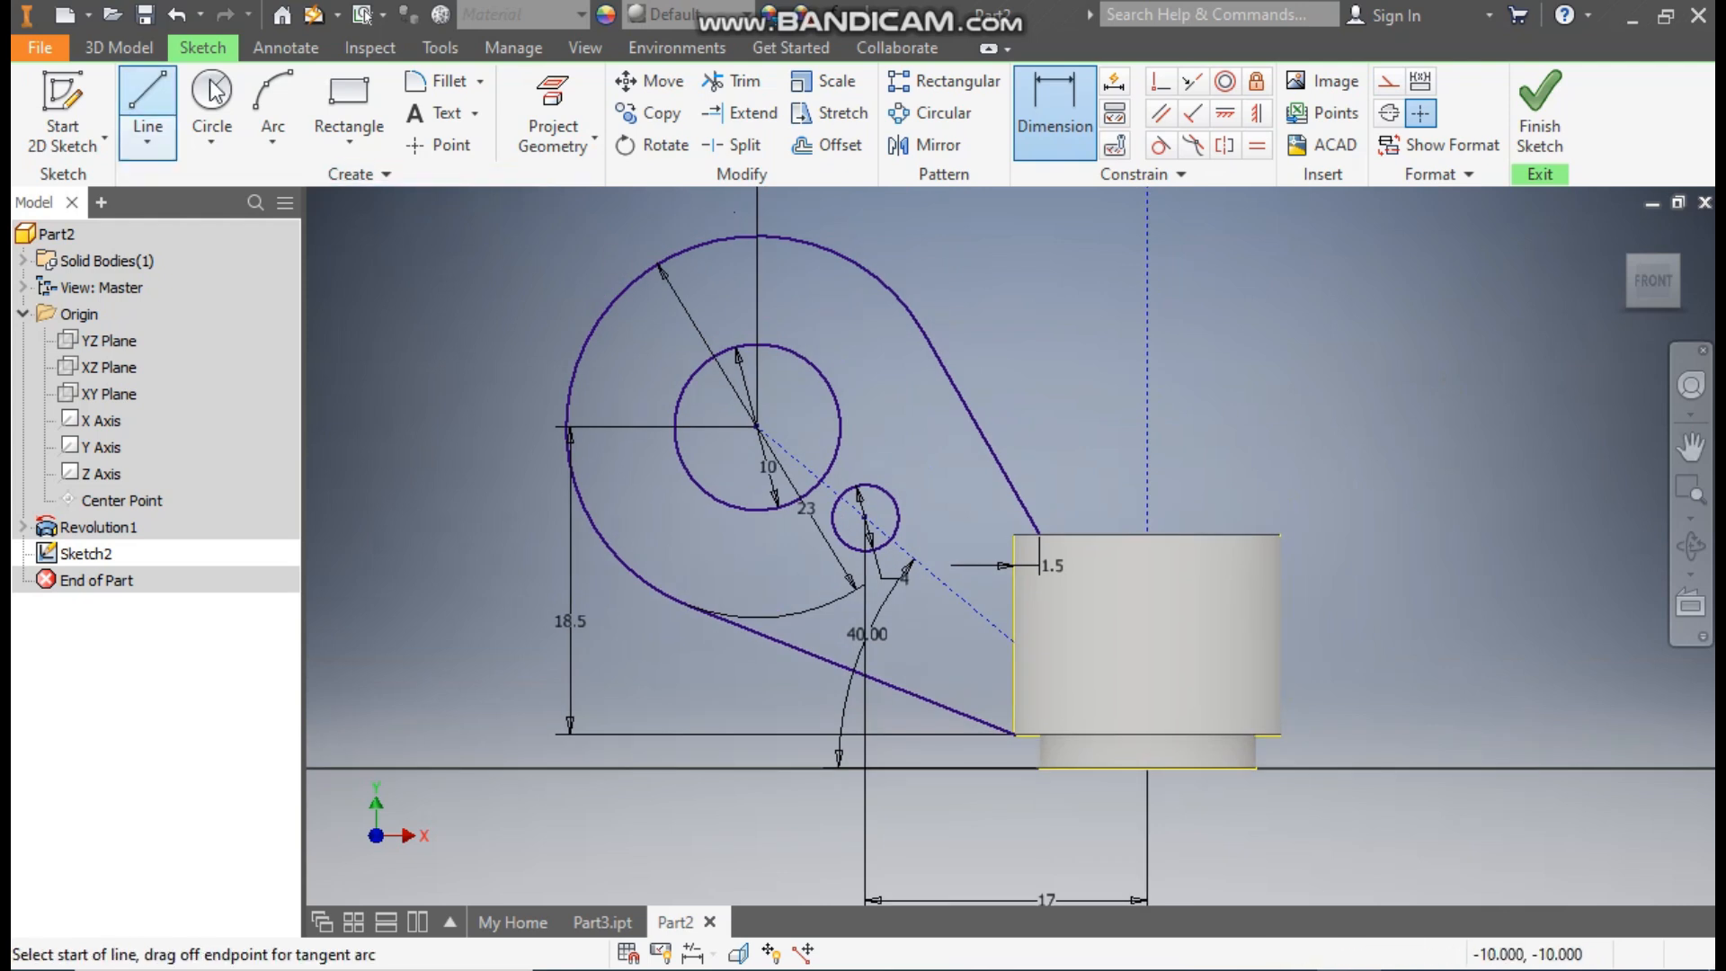
{"action": "left_click", "coordinate": [811, 363]}
{"action": "double_click", "coordinate": [894, 500]}
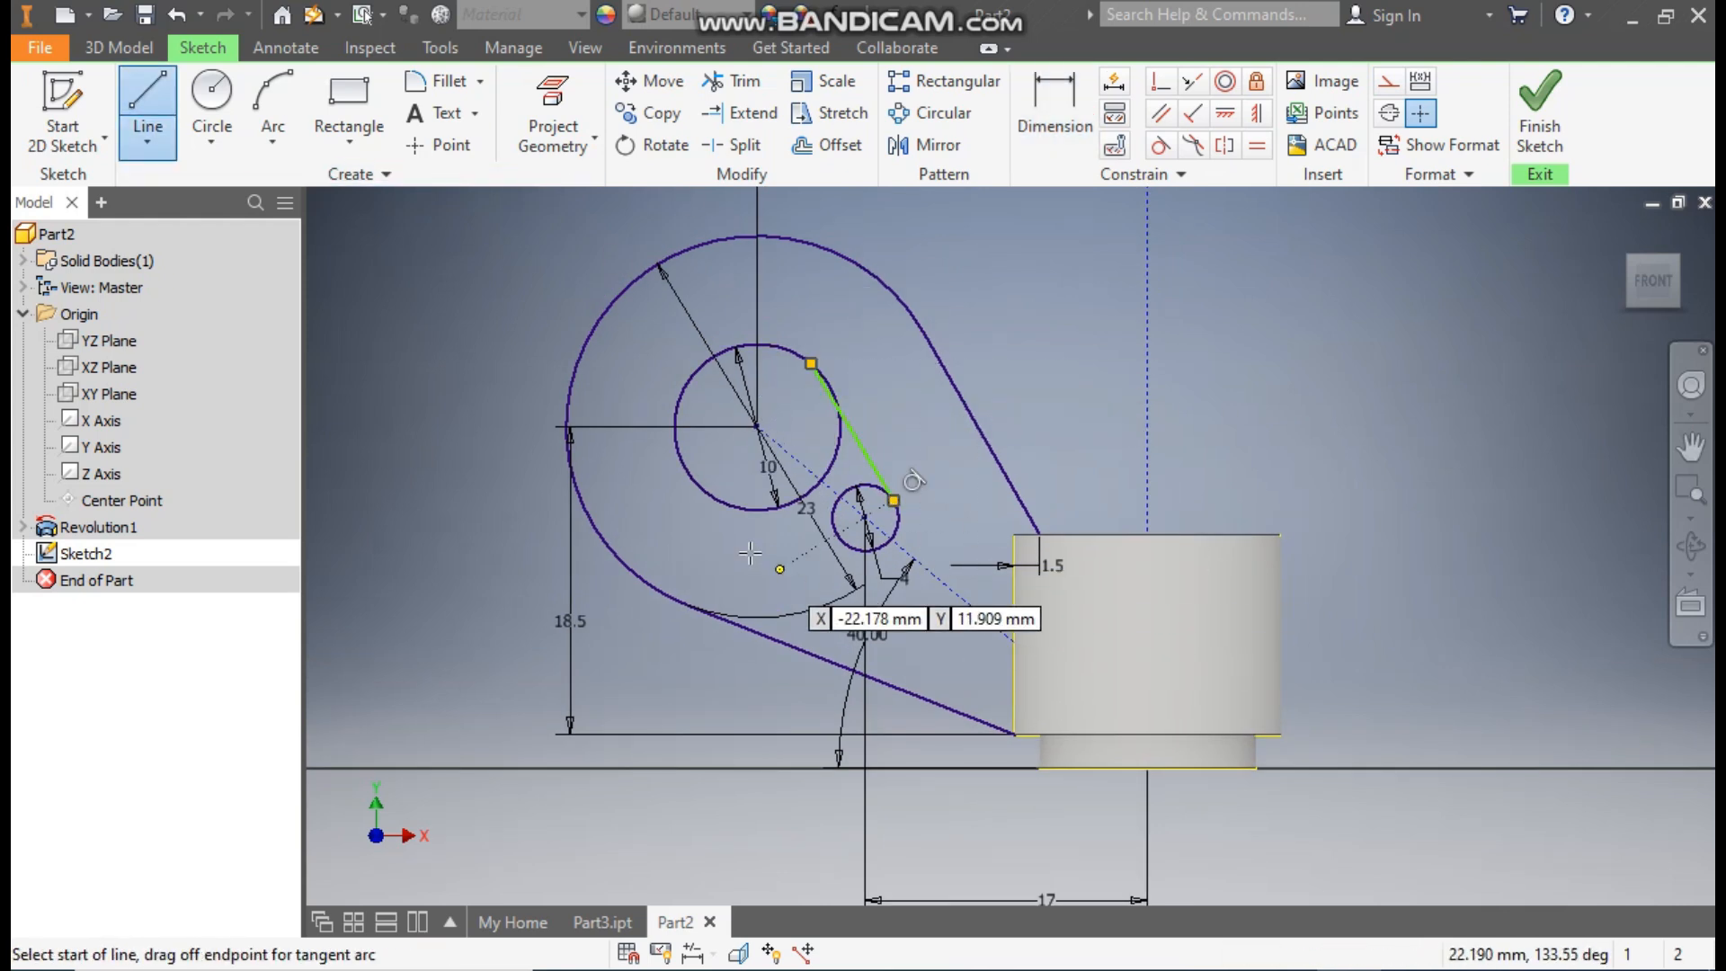
{"action": "left_click", "coordinate": [722, 500]}
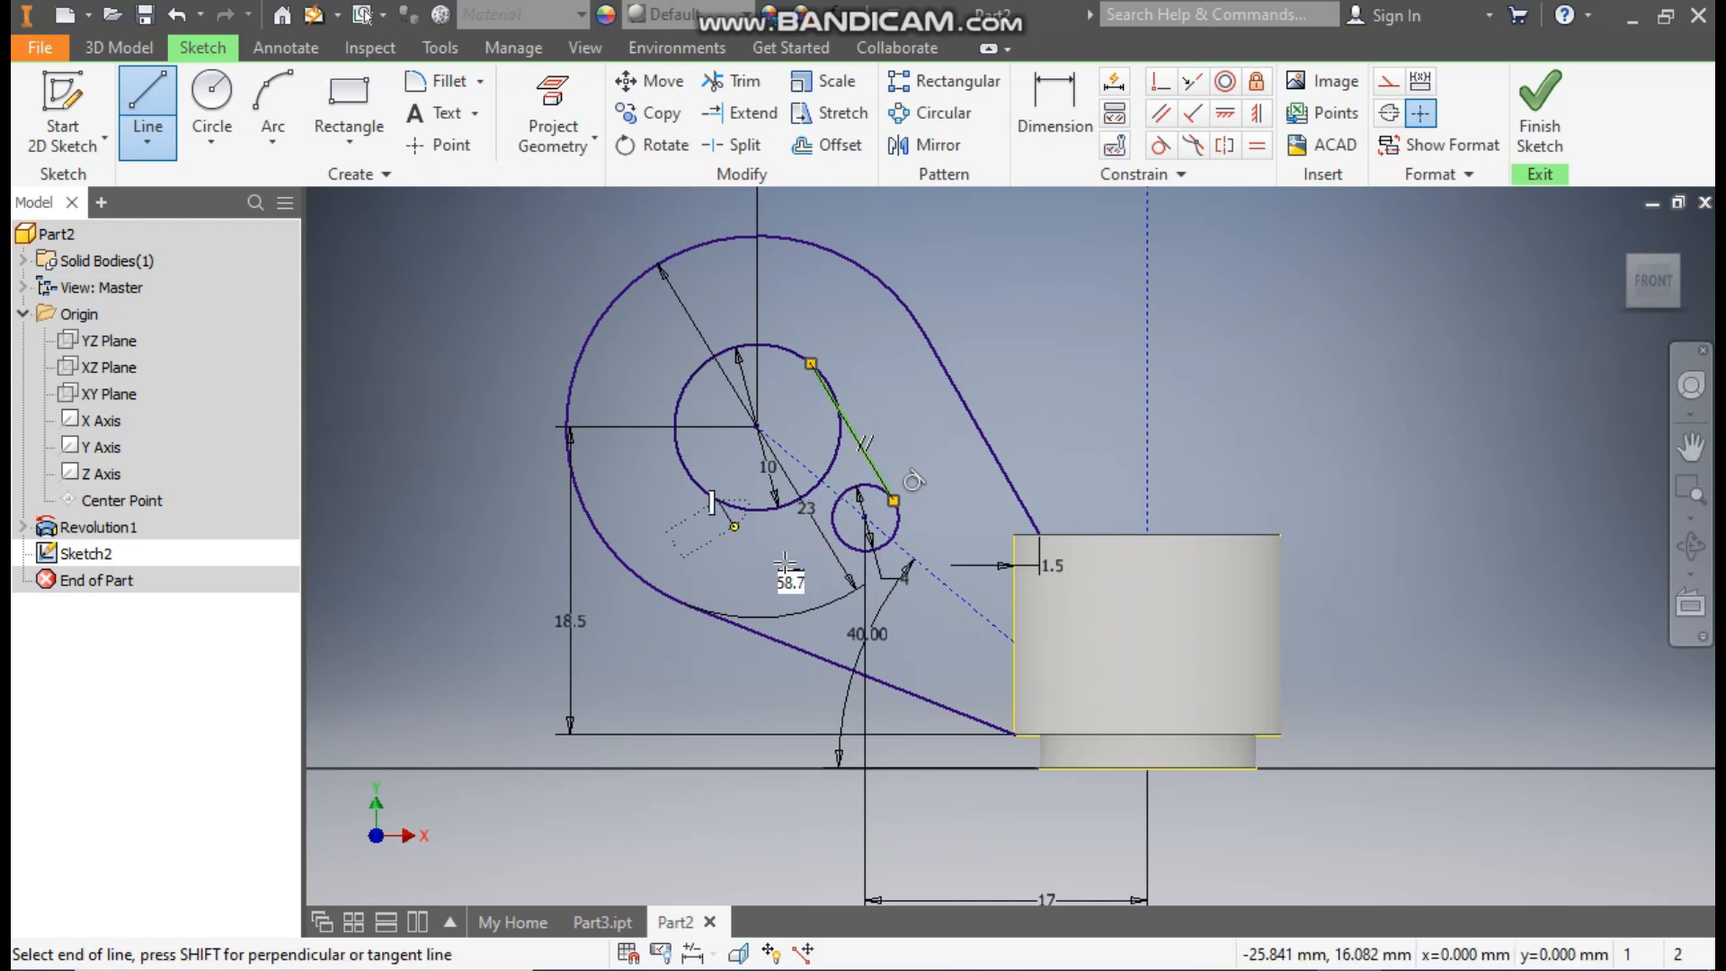
{"action": "double_click", "coordinate": [855, 547]}
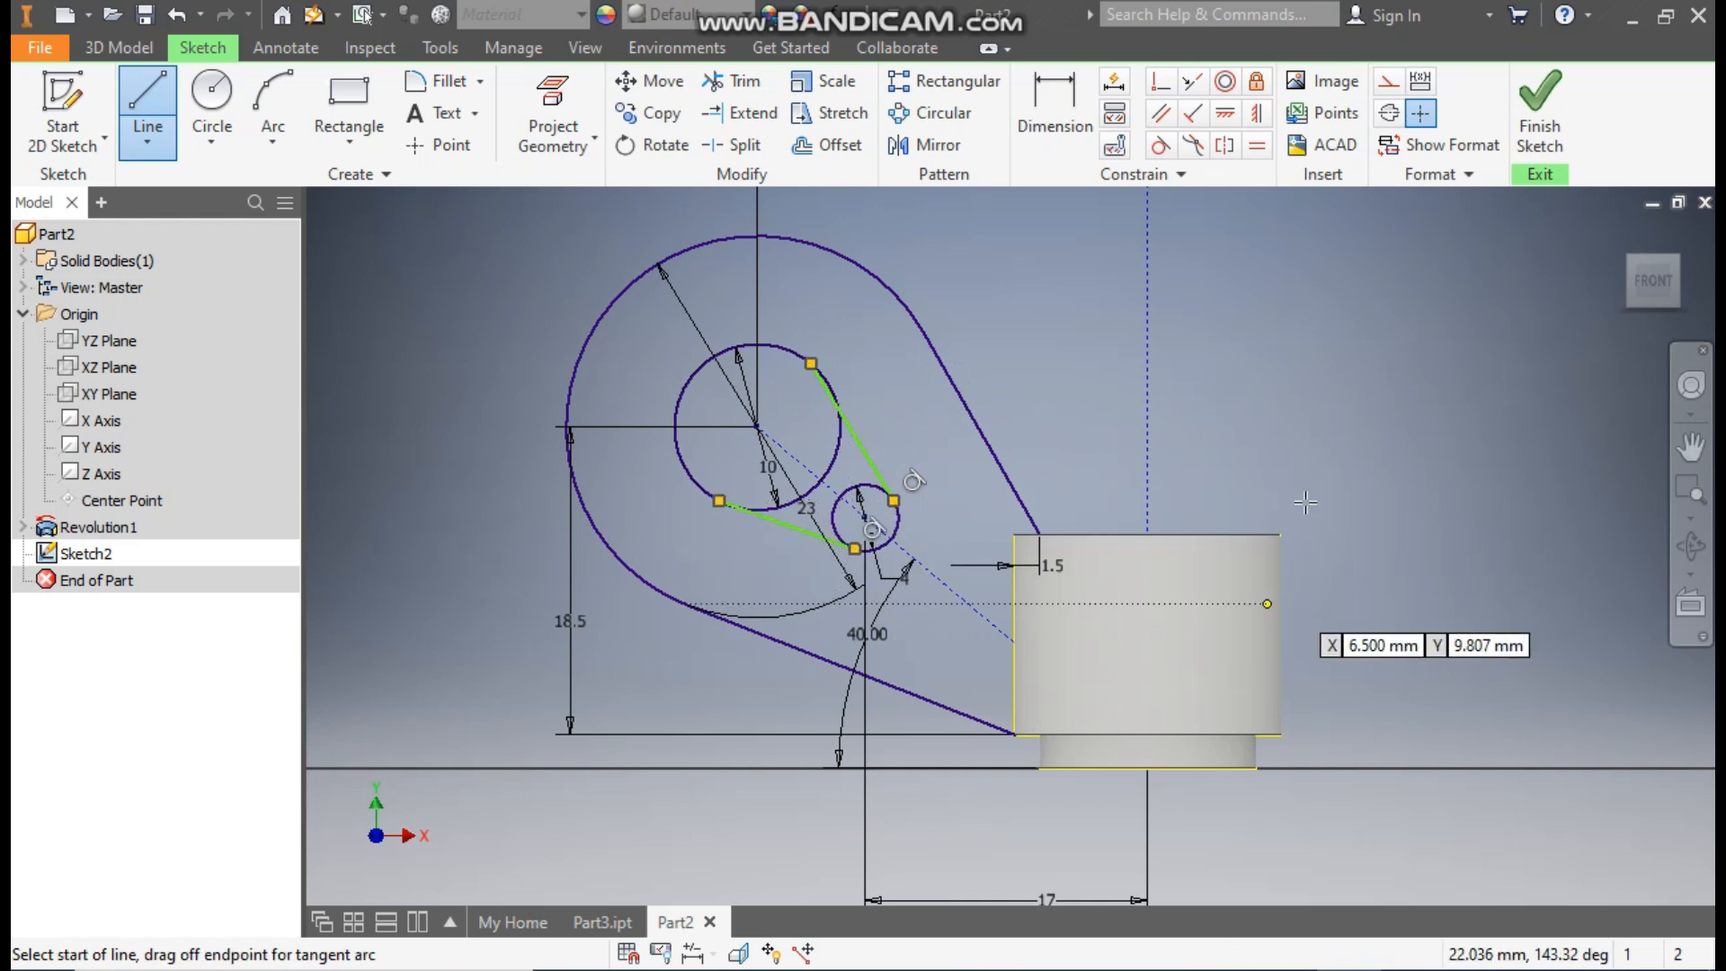
Step: Apply tangent constraints between both connecting lines and the 10 mm circle
{"action": "left_click", "coordinate": [1160, 145]}
{"action": "left_click", "coordinate": [845, 419]}
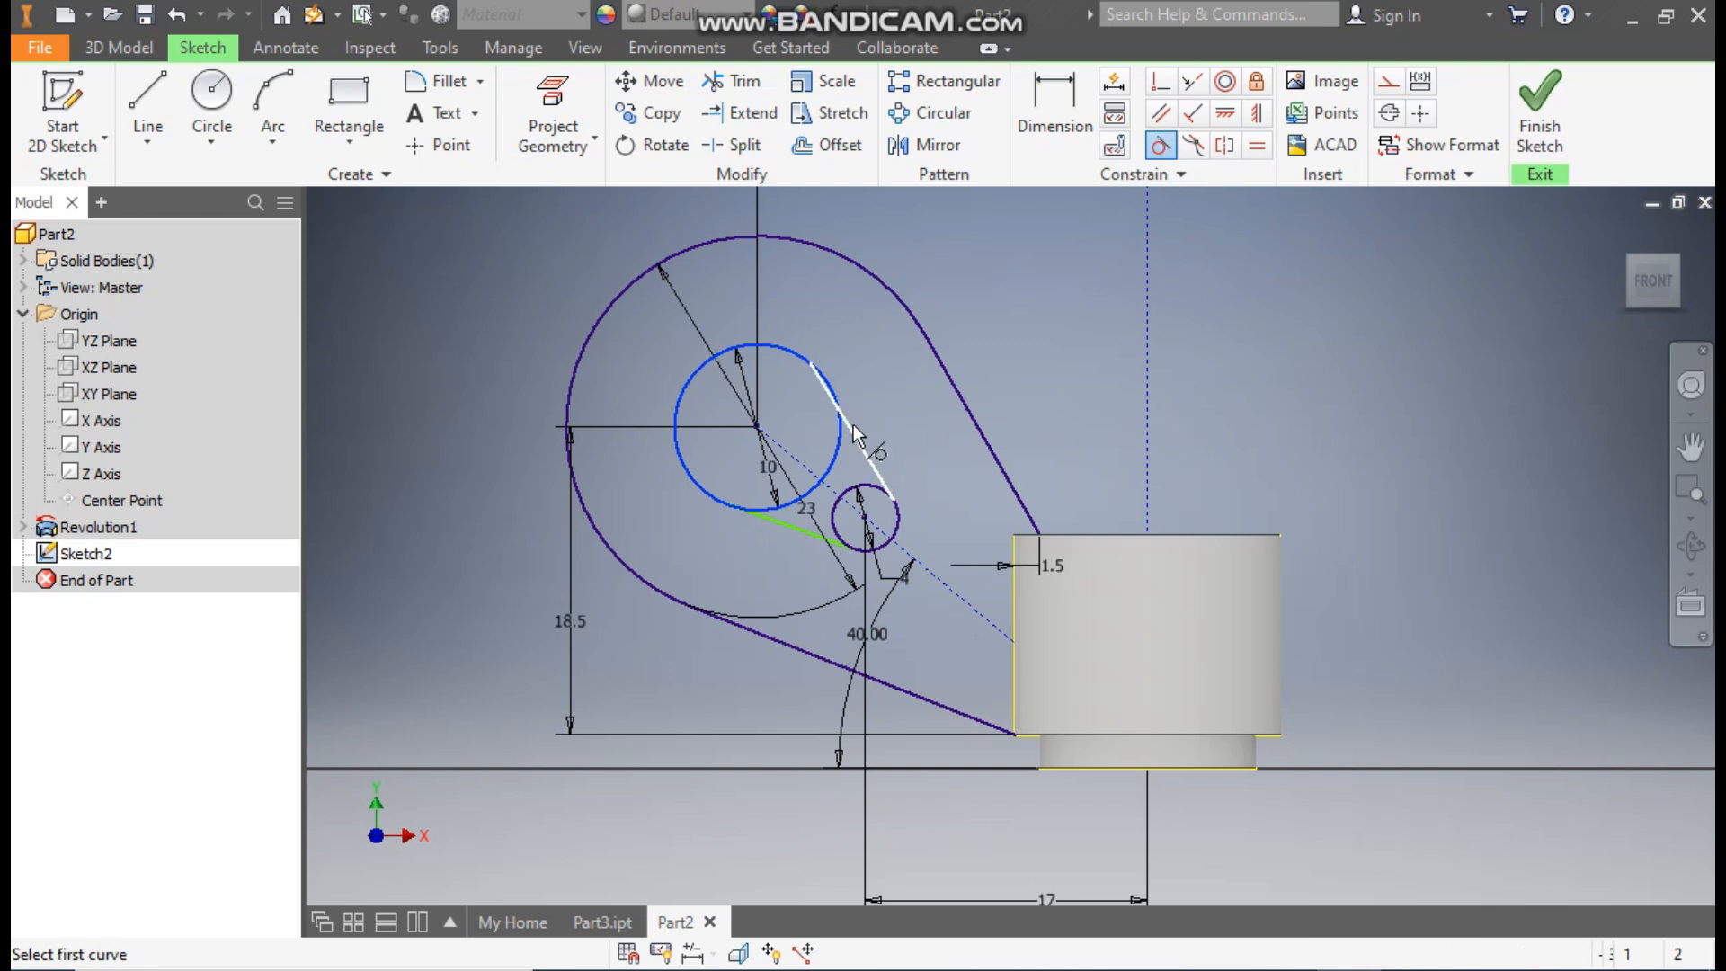
{"action": "left_click", "coordinate": [865, 445]}
{"action": "left_click", "coordinate": [806, 534]}
{"action": "left_click", "coordinate": [785, 504]}
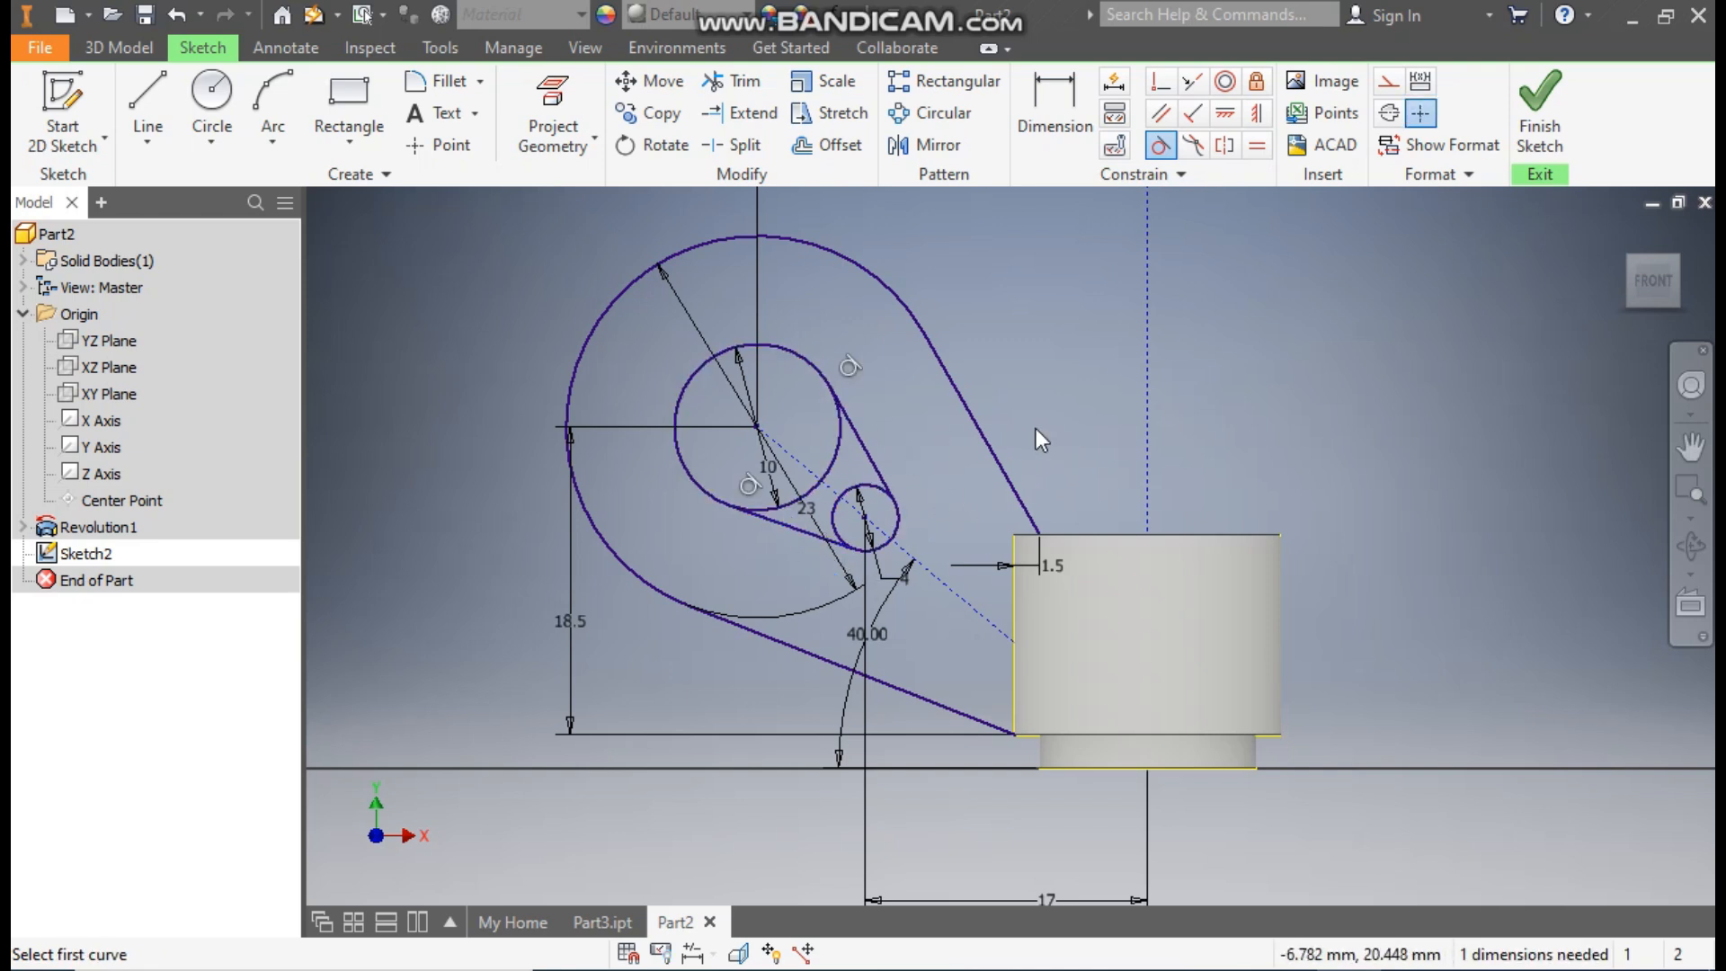
{"action": "key", "text": "Escape"}
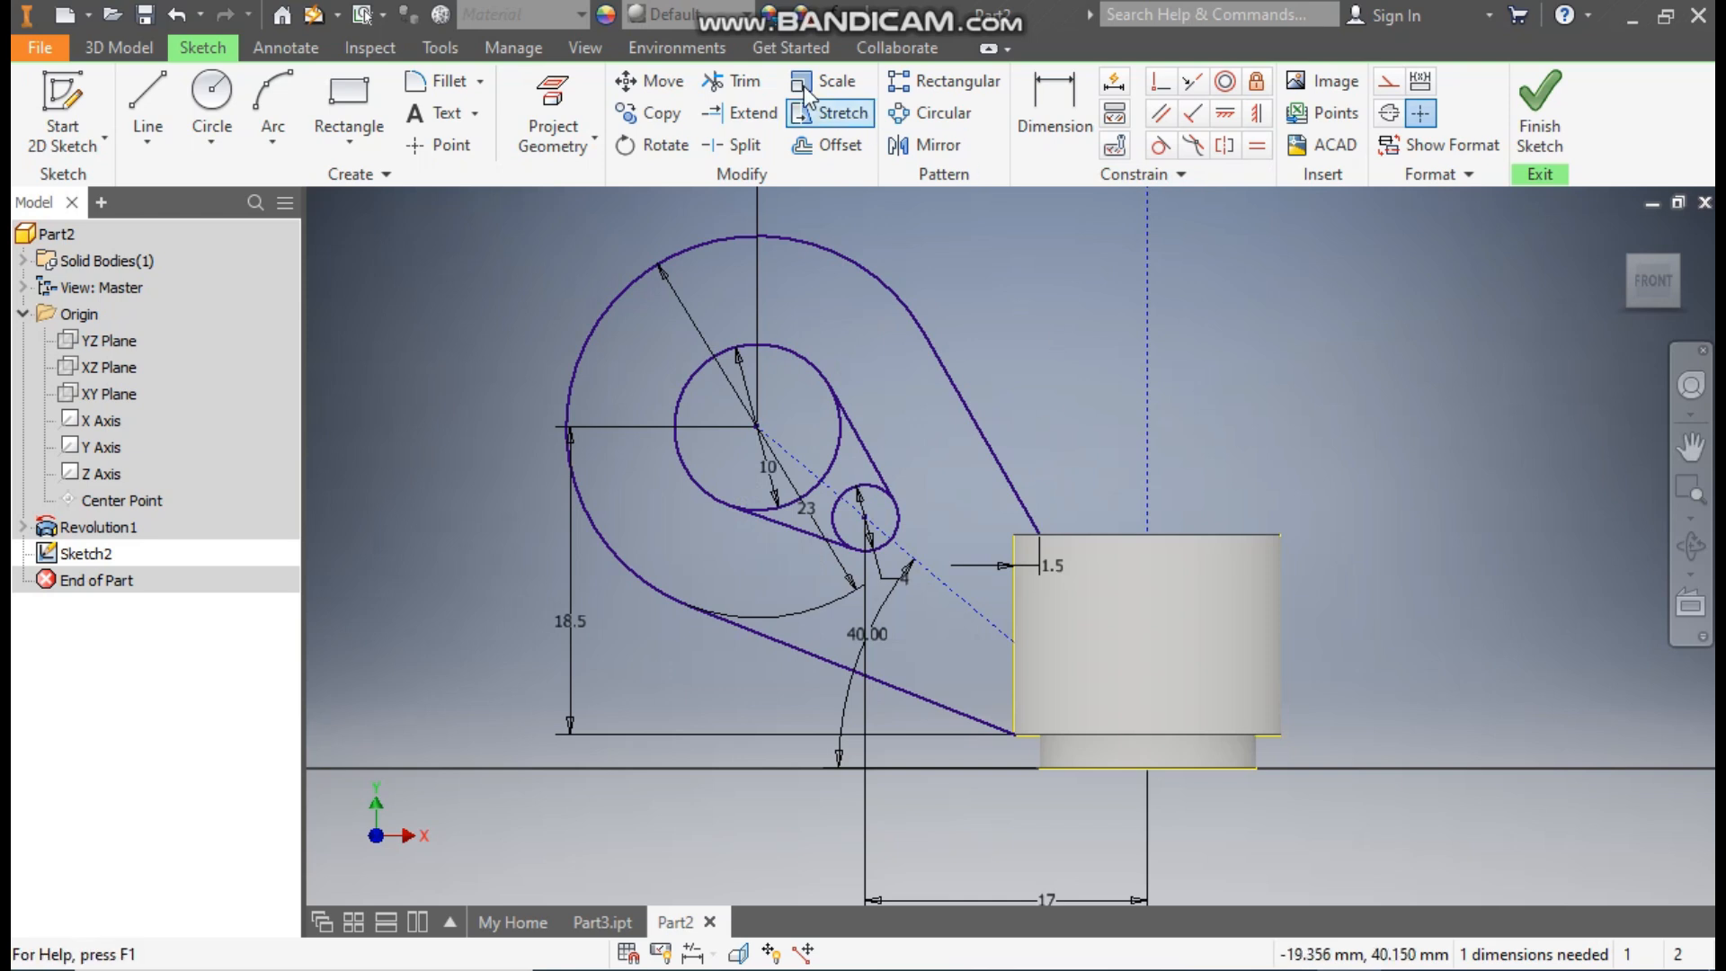
Step: Trim the inner arcs of the 10 mm and 4 mm circles to leave a single tapered slot outline
{"action": "left_click", "coordinate": [733, 81]}
{"action": "left_click", "coordinate": [834, 462]}
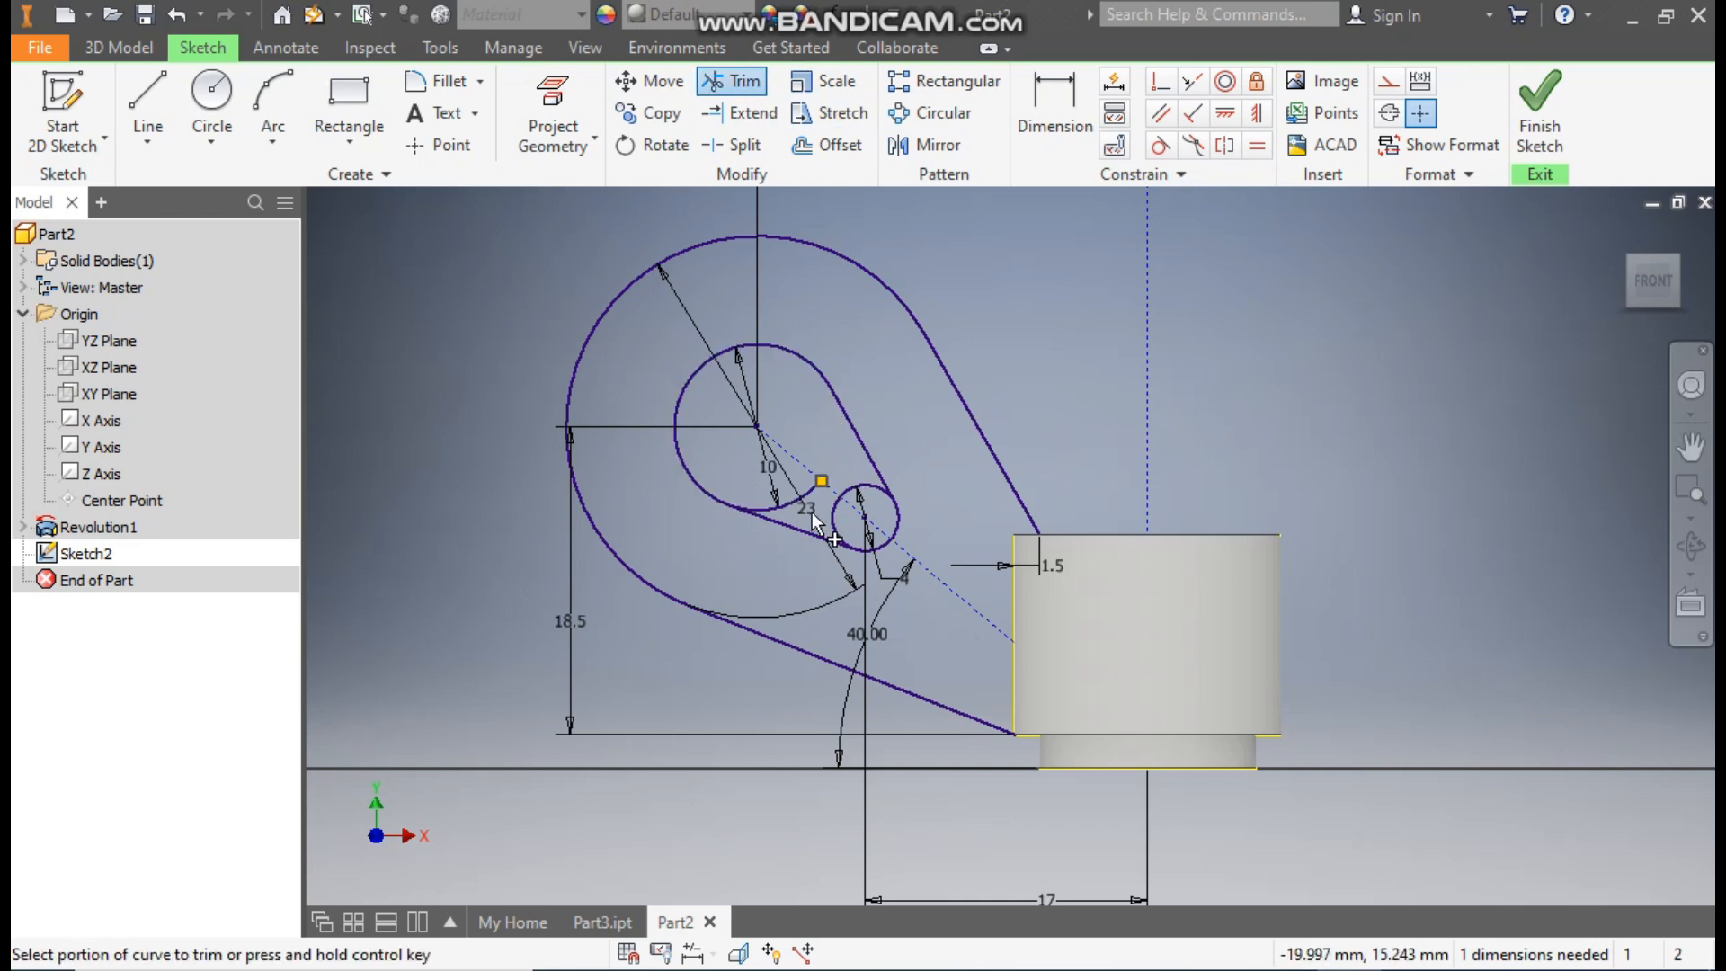
{"action": "left_click", "coordinate": [834, 526]}
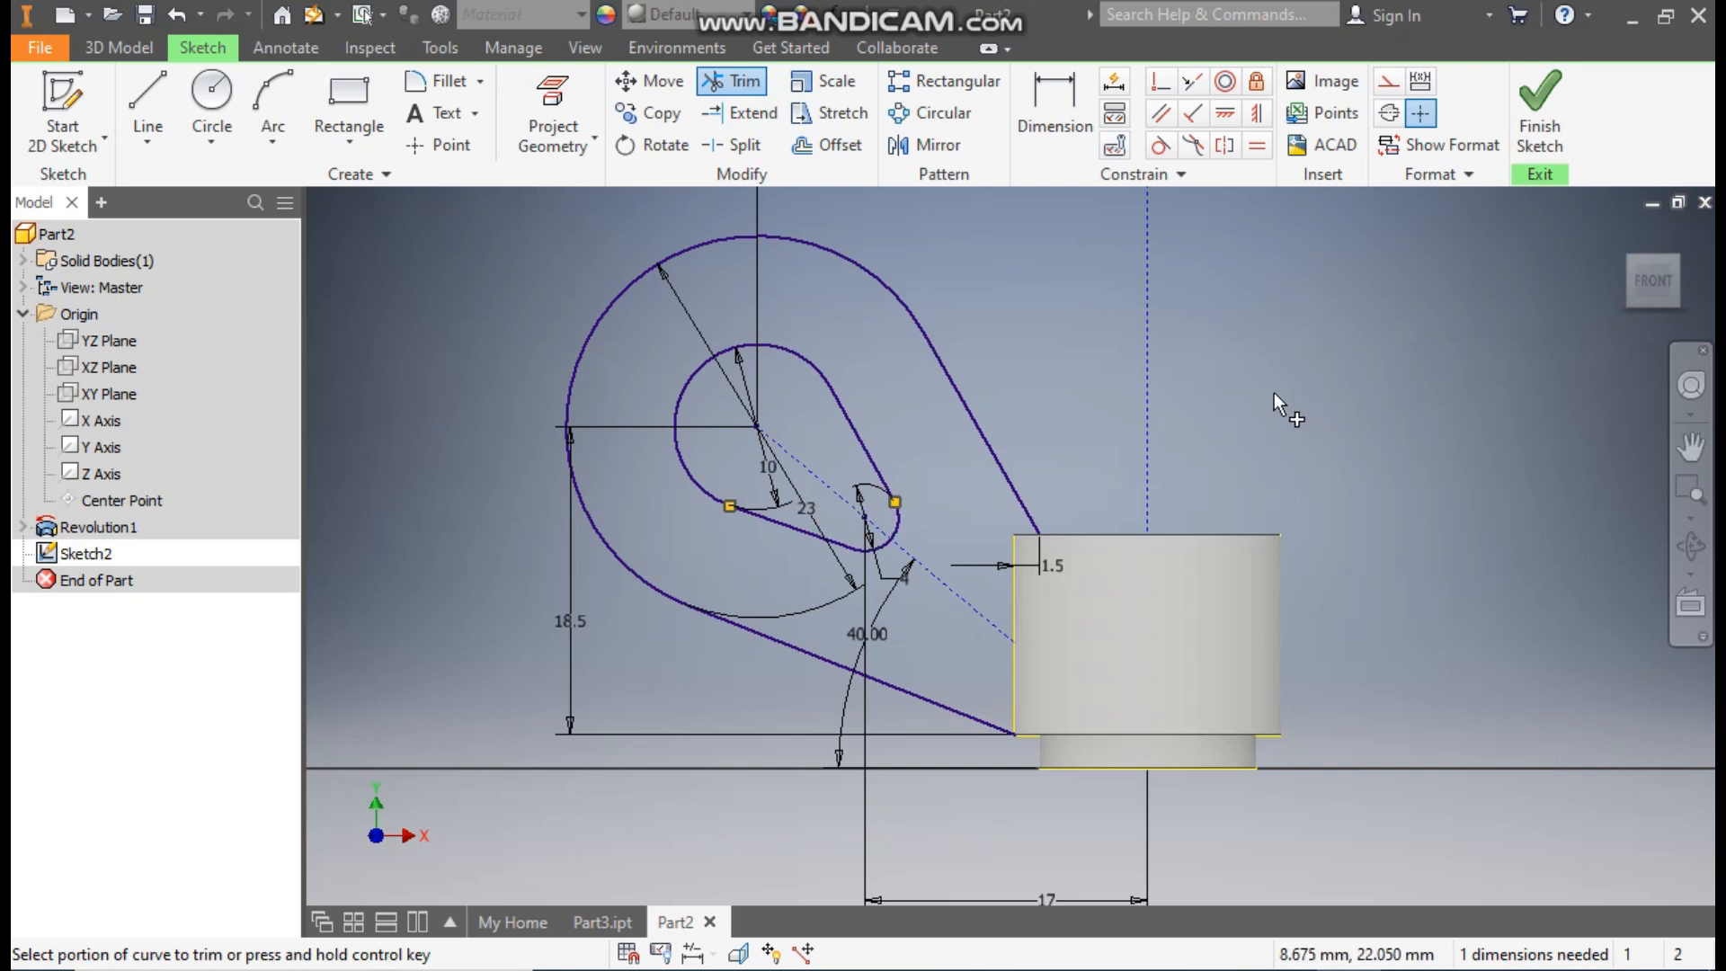
Step: Change the visual style to Wireframe and return to the sketch tools
{"action": "left_click", "coordinate": [585, 48]}
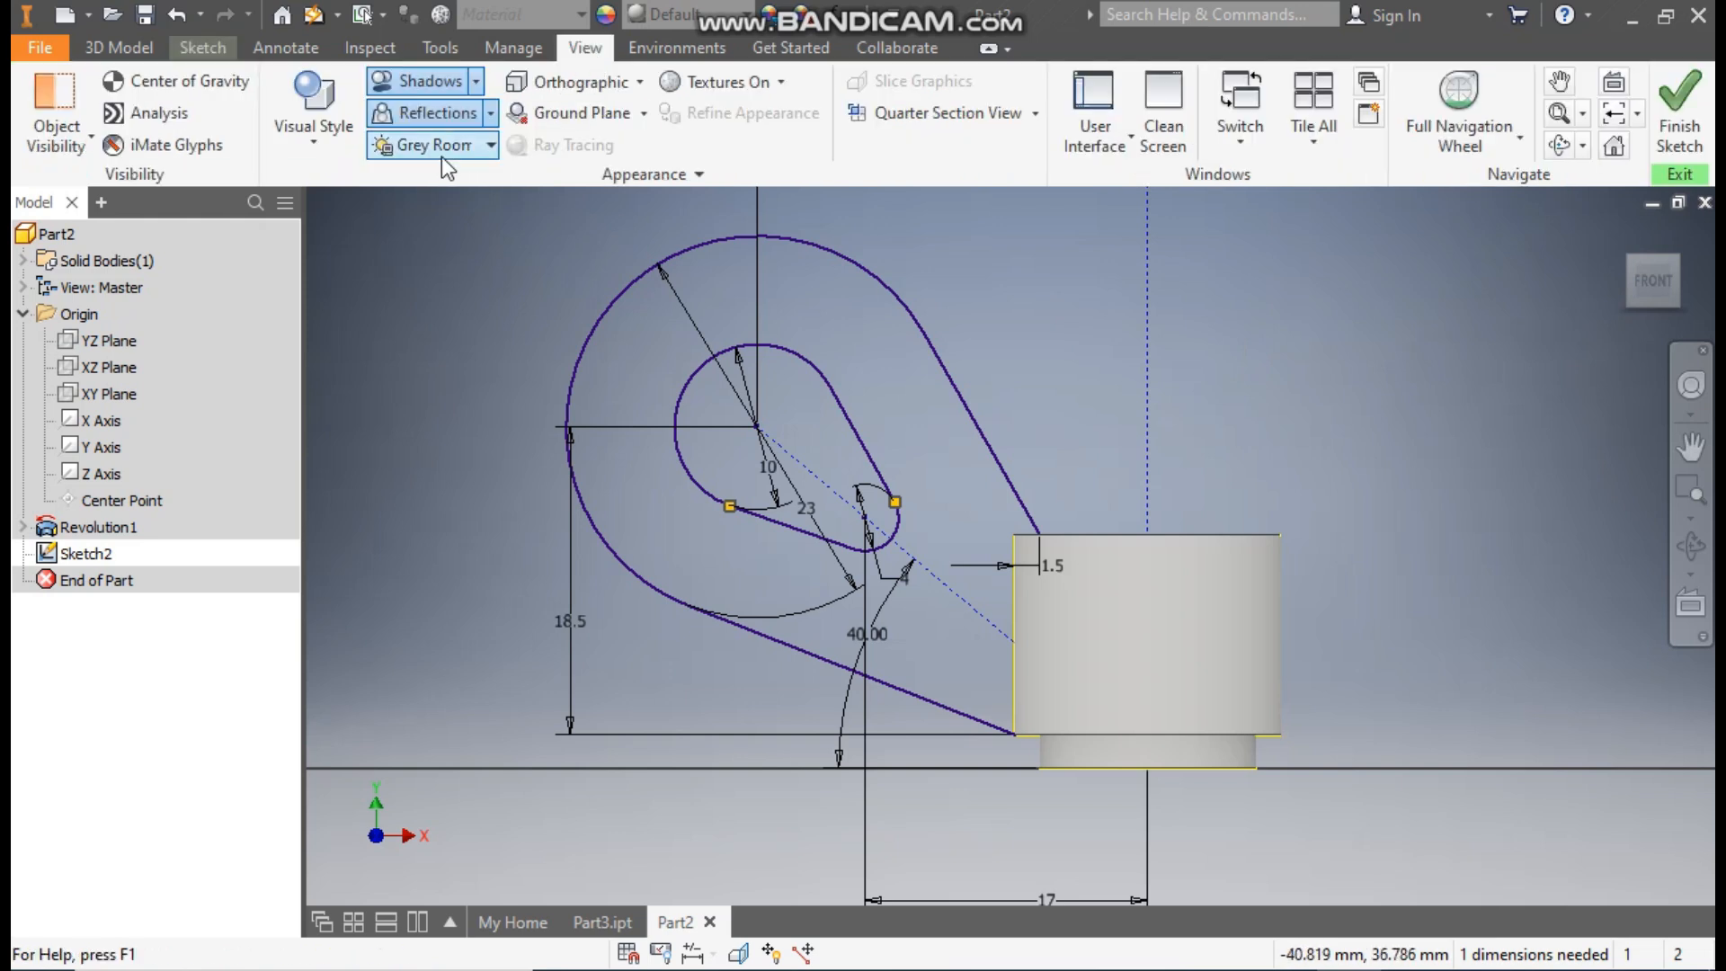
{"action": "left_click", "coordinate": [356, 133]}
{"action": "left_click", "coordinate": [383, 397]}
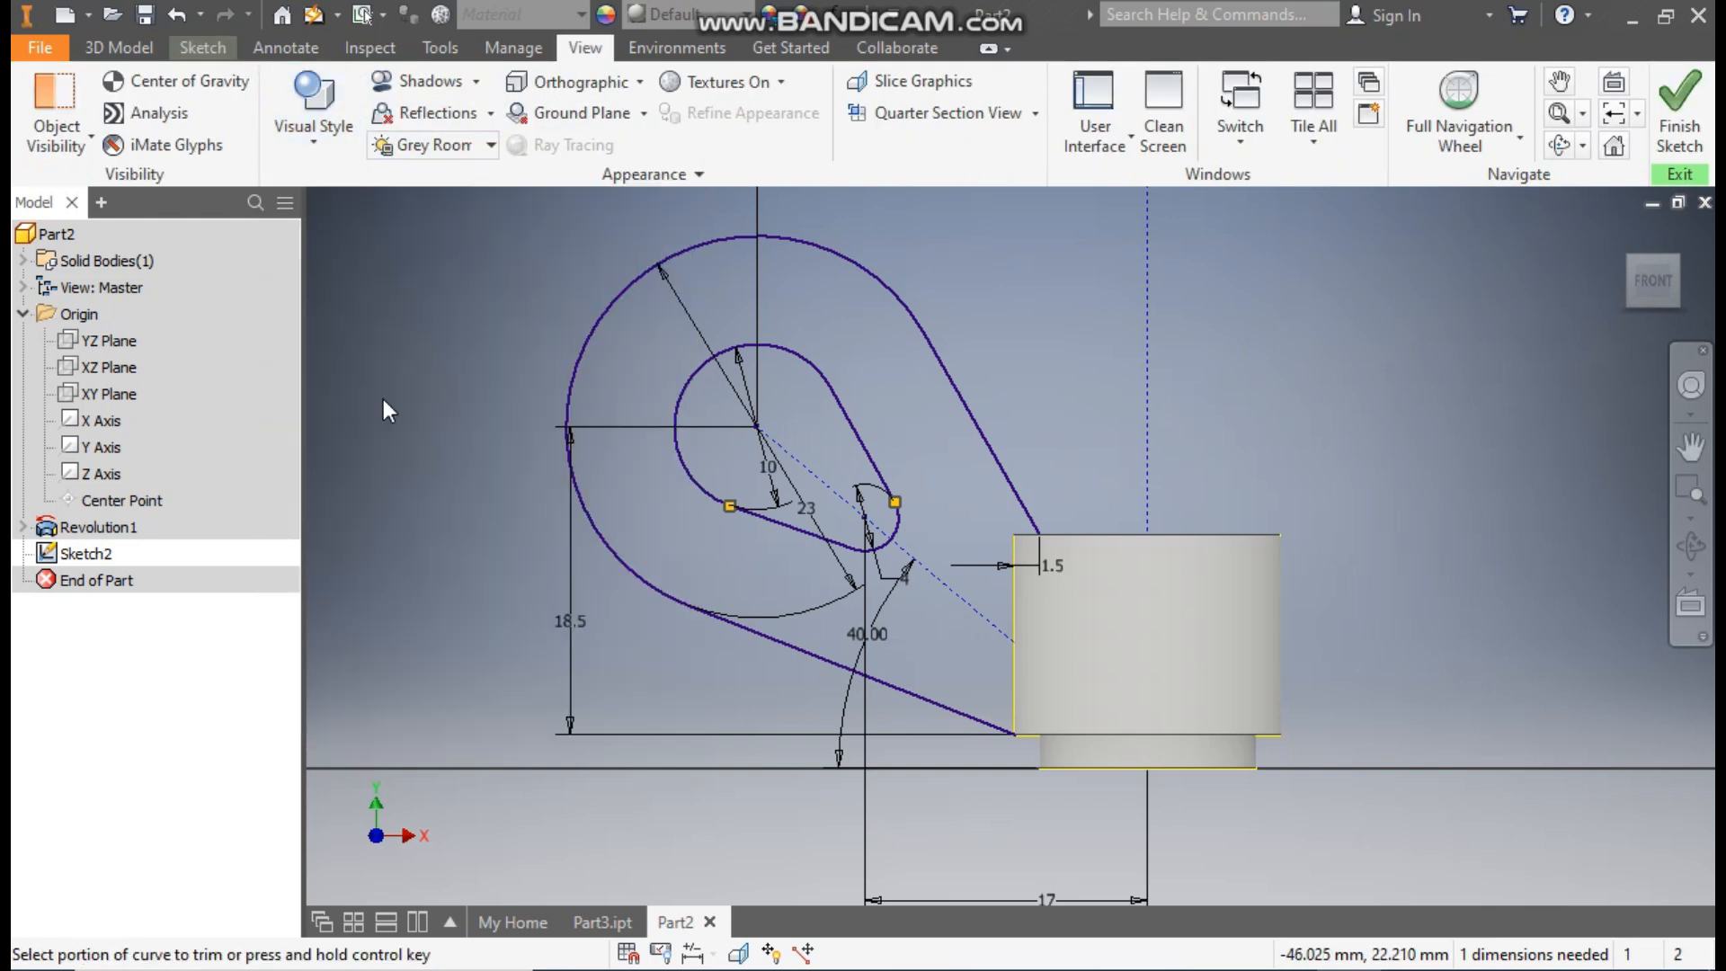
{"action": "left_click", "coordinate": [203, 47]}
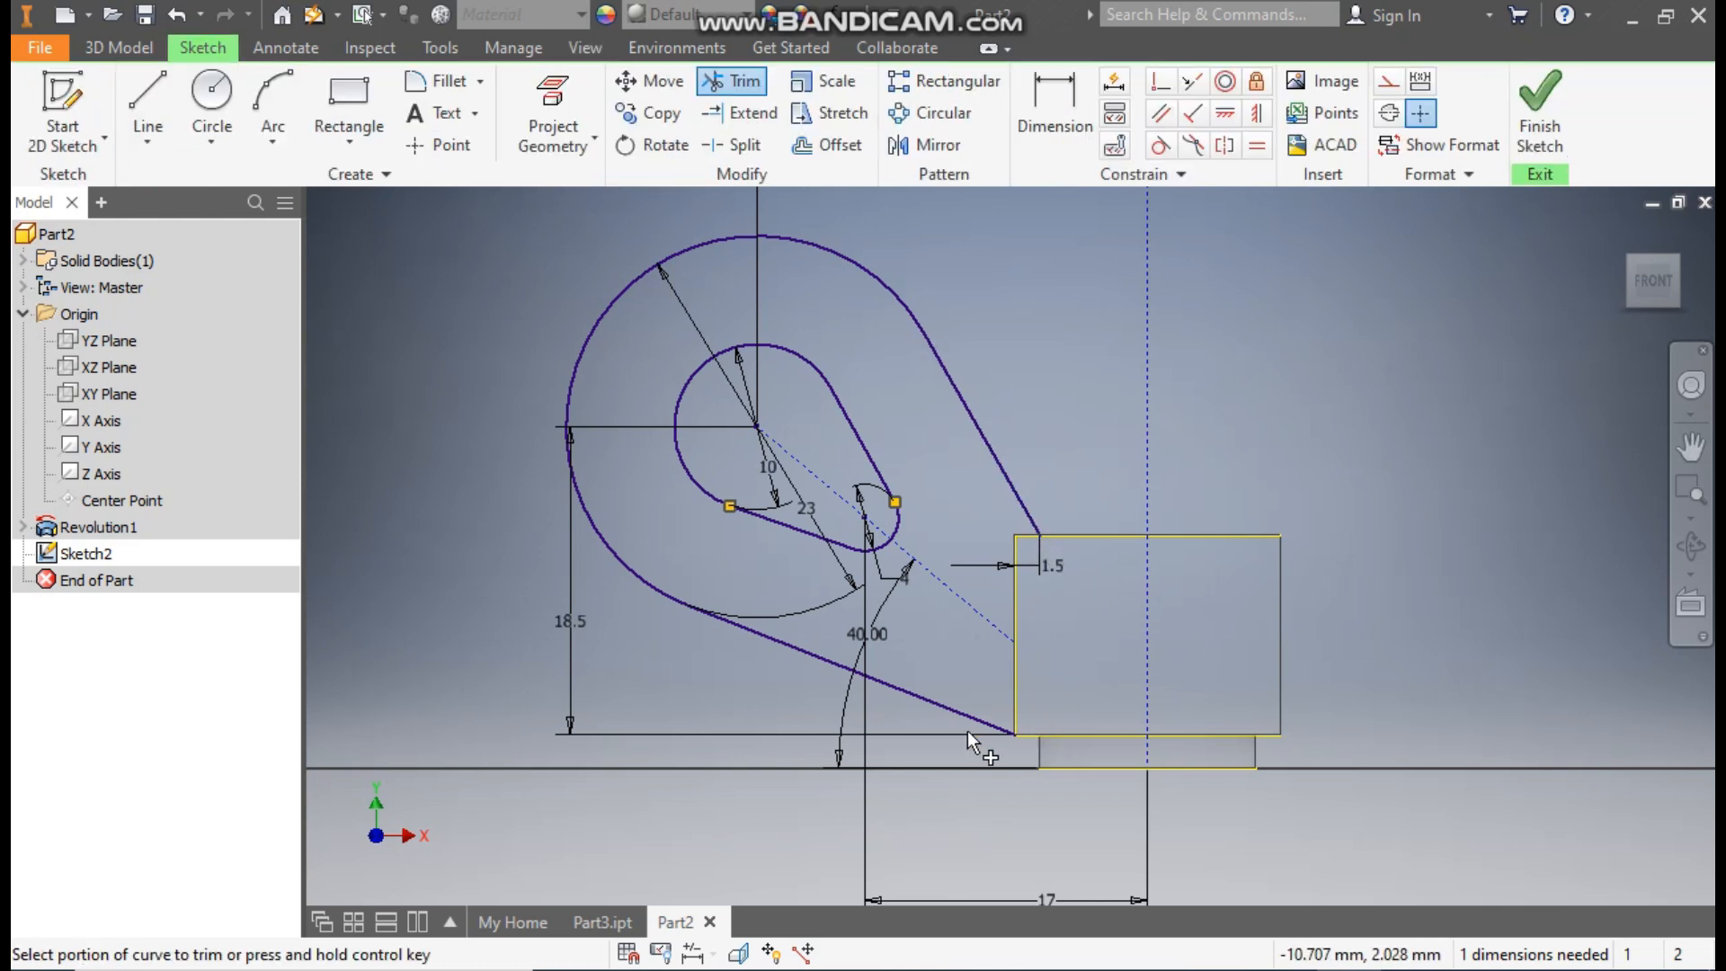
Step: Close the outer teardrop profile with a vertical line from the upper slanted line's end and a short horizontal line to the lower slanted line's end
{"action": "left_click", "coordinate": [147, 103]}
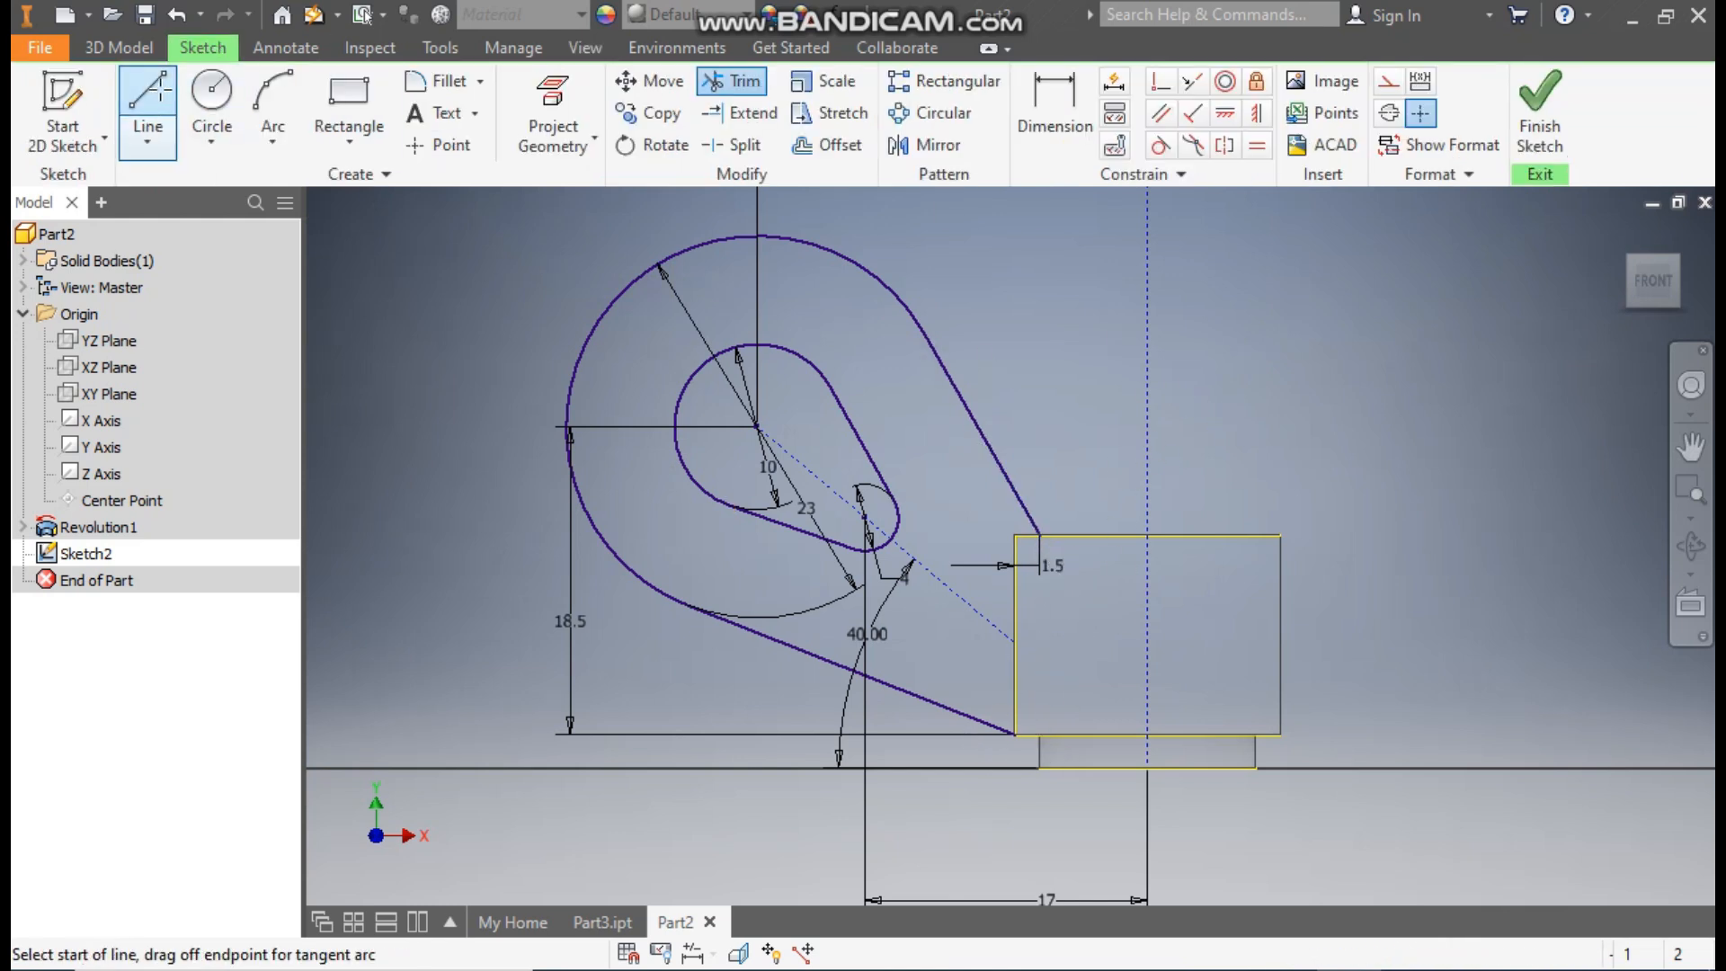
{"action": "left_click", "coordinate": [1040, 538]}
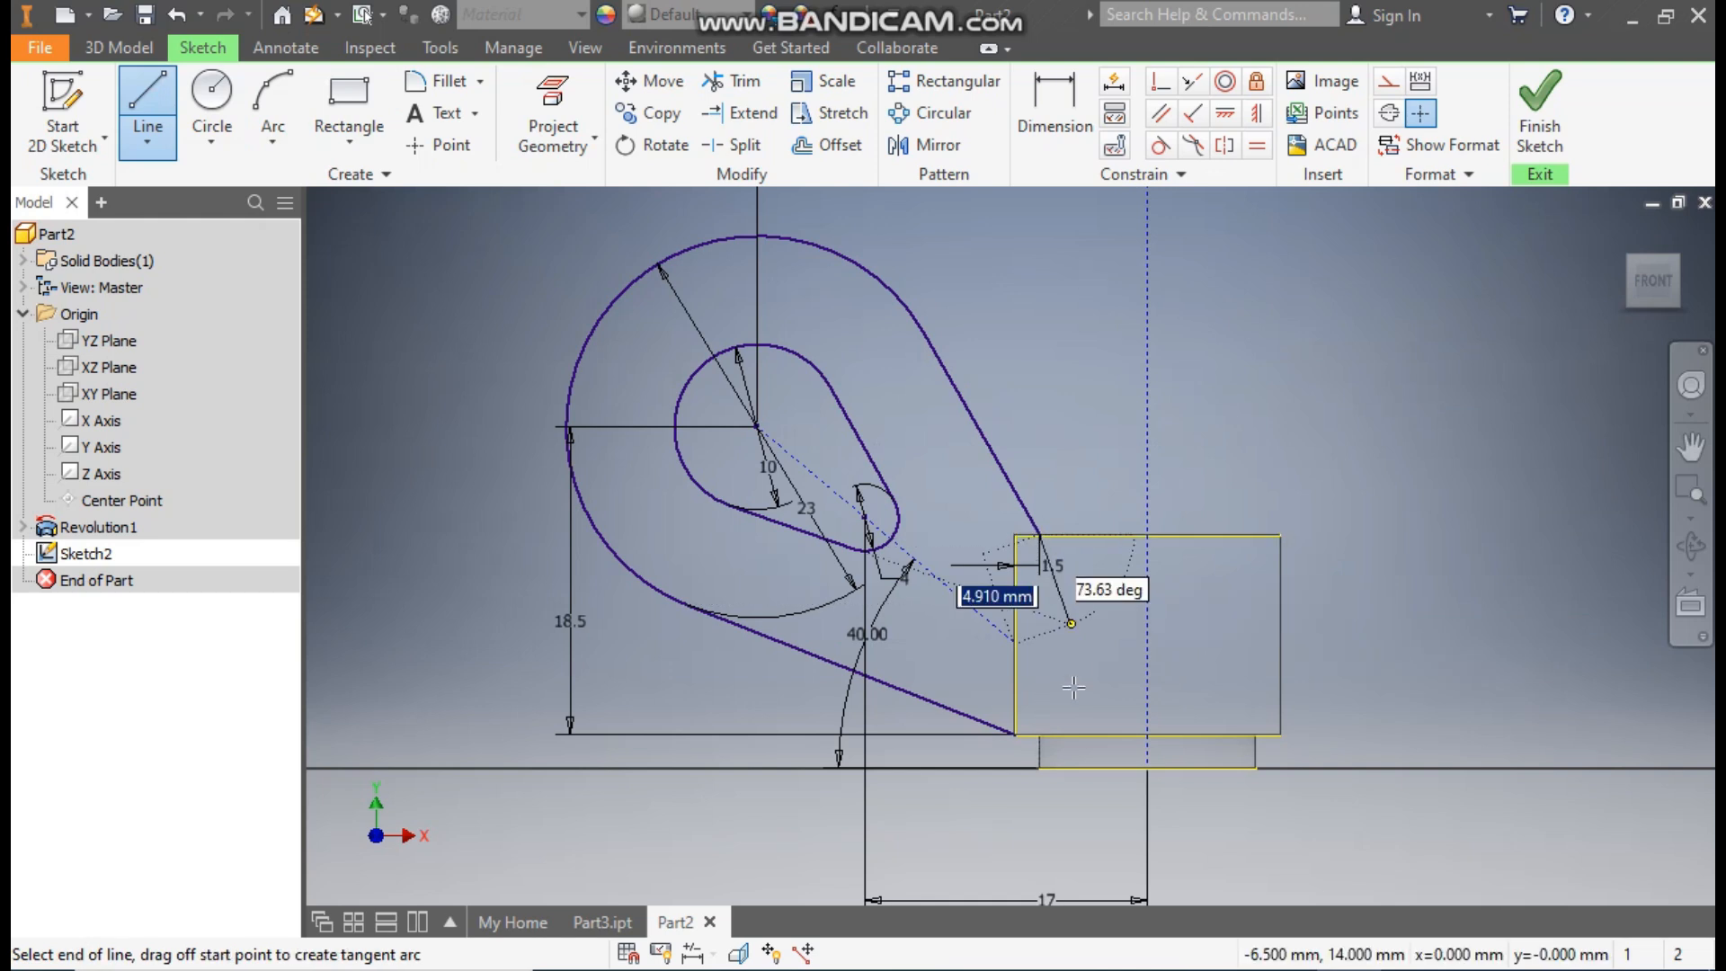
{"action": "scroll", "coordinate": [1044, 735], "scroll_direction": "up", "scroll_amount": 5}
{"action": "scroll", "coordinate": [1045, 735], "scroll_direction": "up", "scroll_amount": 3}
{"action": "left_click", "coordinate": [985, 742]}
{"action": "left_click", "coordinate": [659, 742]}
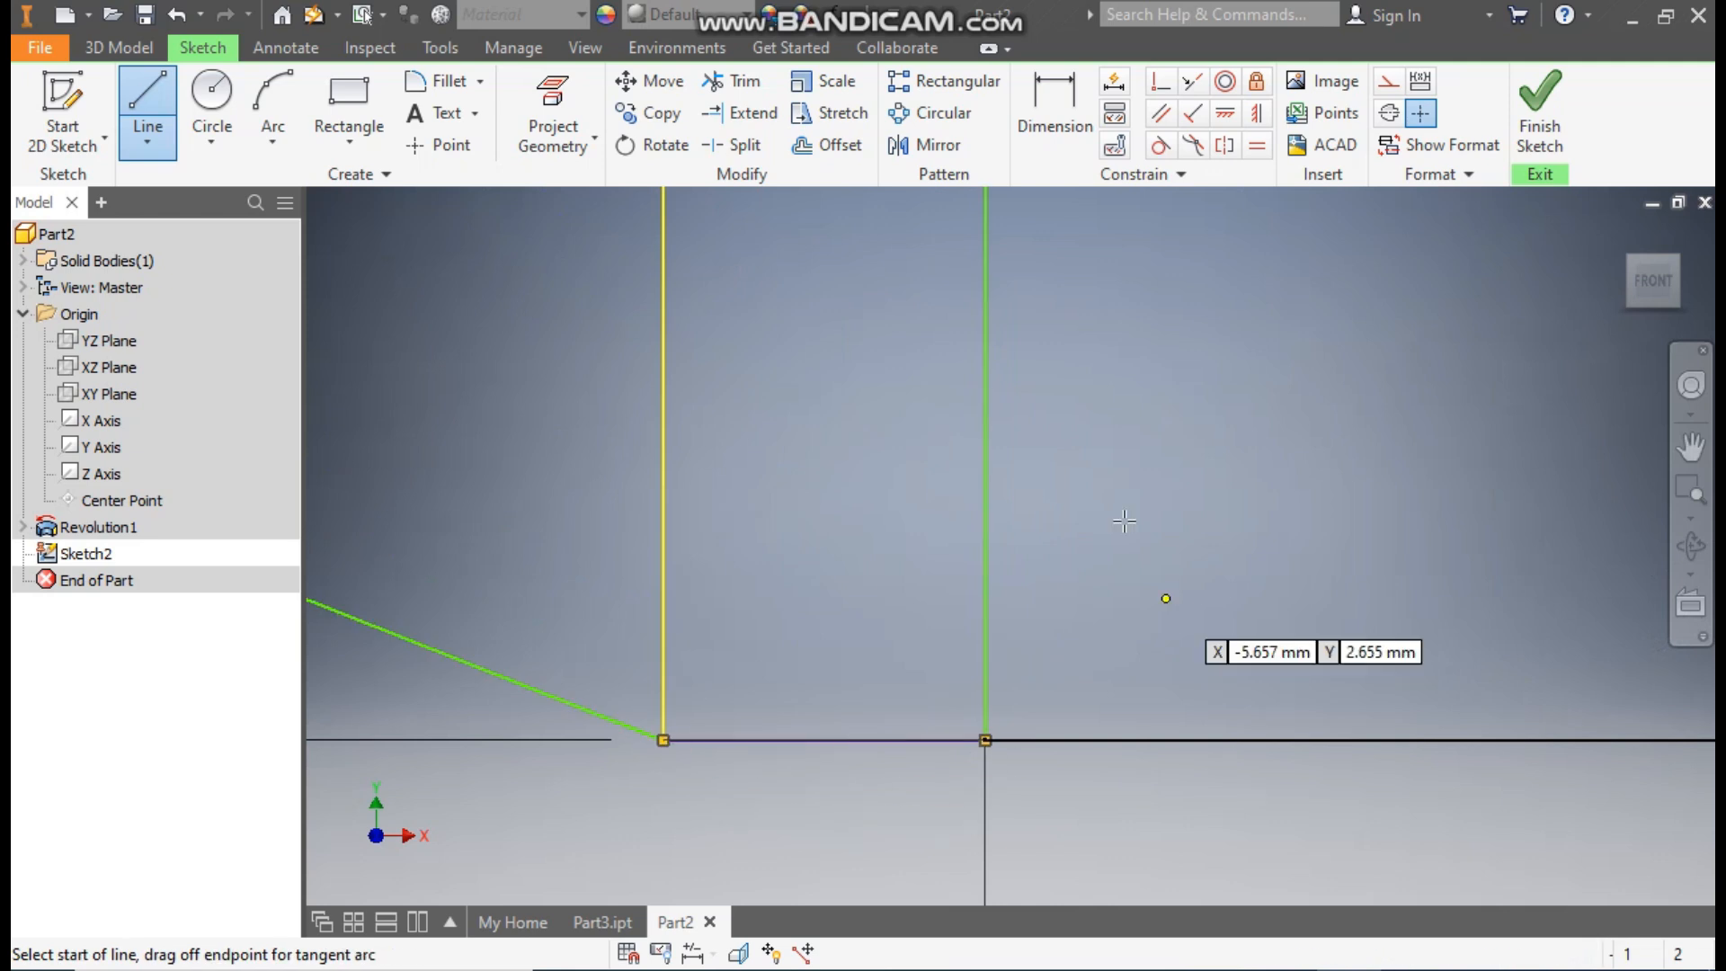
{"action": "scroll", "coordinate": [934, 643], "scroll_direction": "down", "scroll_amount": 8}
{"action": "middle_click_drag", "start_coordinate": [1083, 487], "coordinate": [1162, 539]}
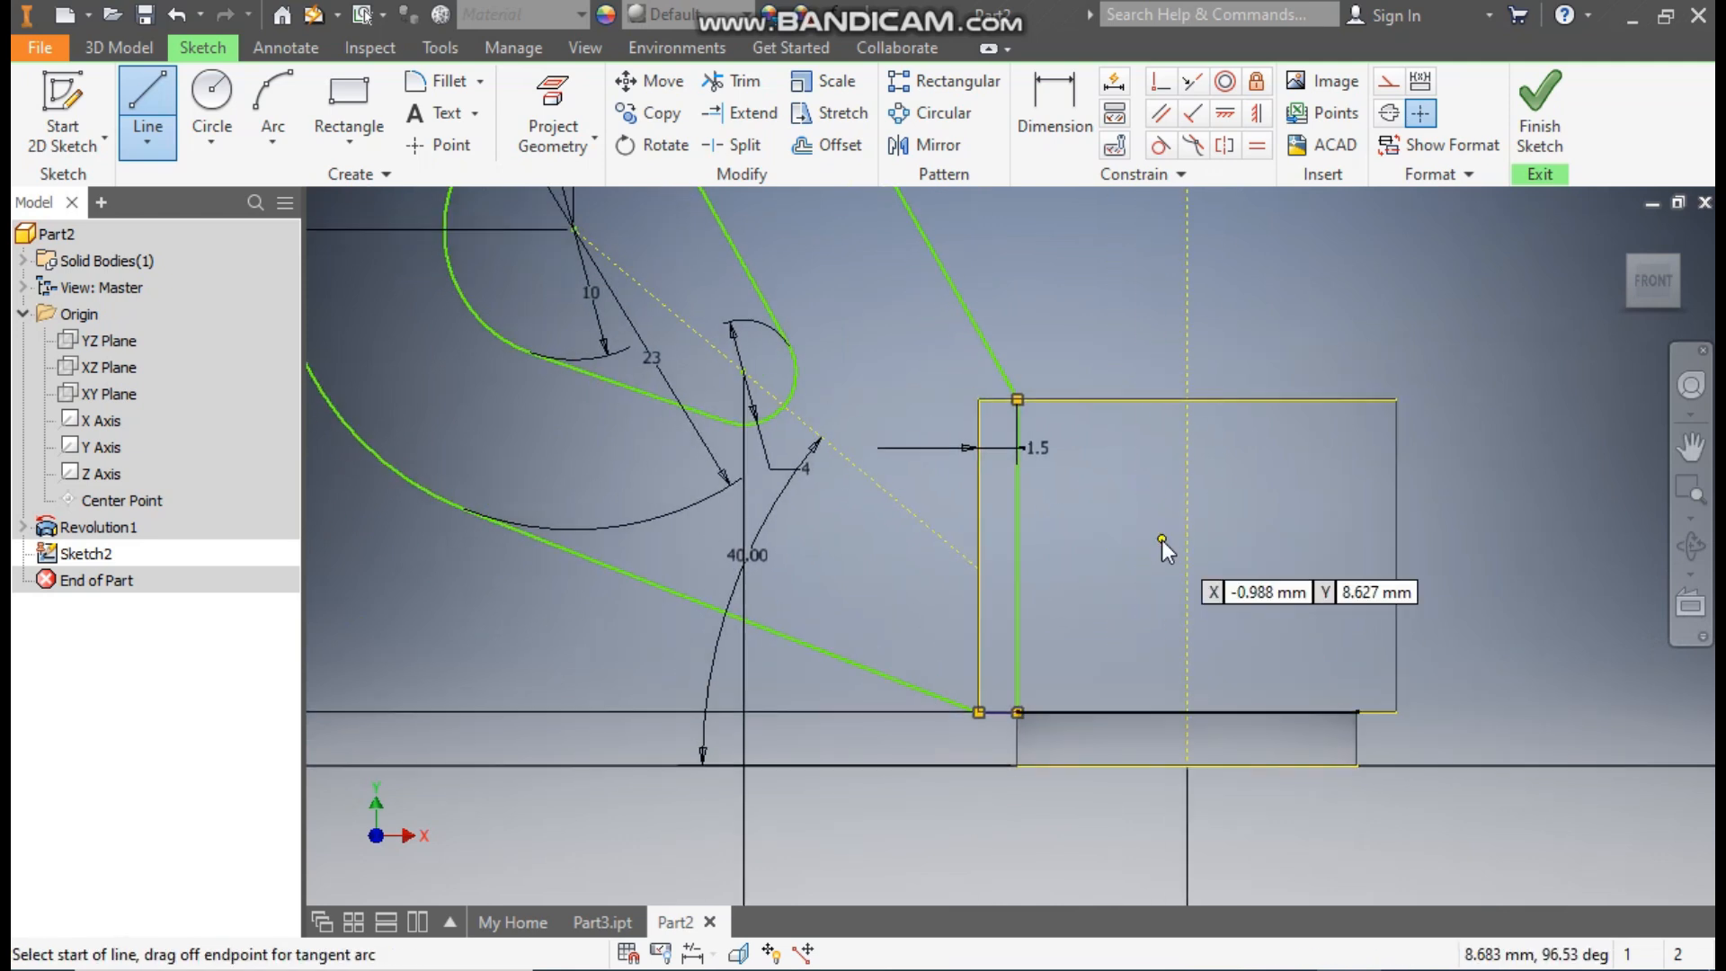
{"action": "key", "text": "Escape"}
Step: Finish the teardrop profile sketch
{"action": "scroll", "coordinate": [1167, 537], "scroll_direction": "down", "scroll_amount": 2}
{"action": "mouse_move", "coordinate": [1097, 417]}
{"action": "middle_mouse_down"}
{"action": "mouse_move", "coordinate": [1150, 467]}
{"action": "mouse_move", "coordinate": [1135, 469]}
{"action": "middle_mouse_up"}
{"action": "left_click_drag", "start_coordinate": [786, 372], "coordinate": [814, 375]}
{"action": "mouse_move", "coordinate": [1131, 278]}
{"action": "middle_mouse_down"}
{"action": "mouse_move", "coordinate": [1055, 374]}
{"action": "mouse_move", "coordinate": [1030, 374]}
{"action": "middle_mouse_up"}
{"action": "scroll", "coordinate": [1056, 374], "scroll_direction": "down", "scroll_amount": 1}
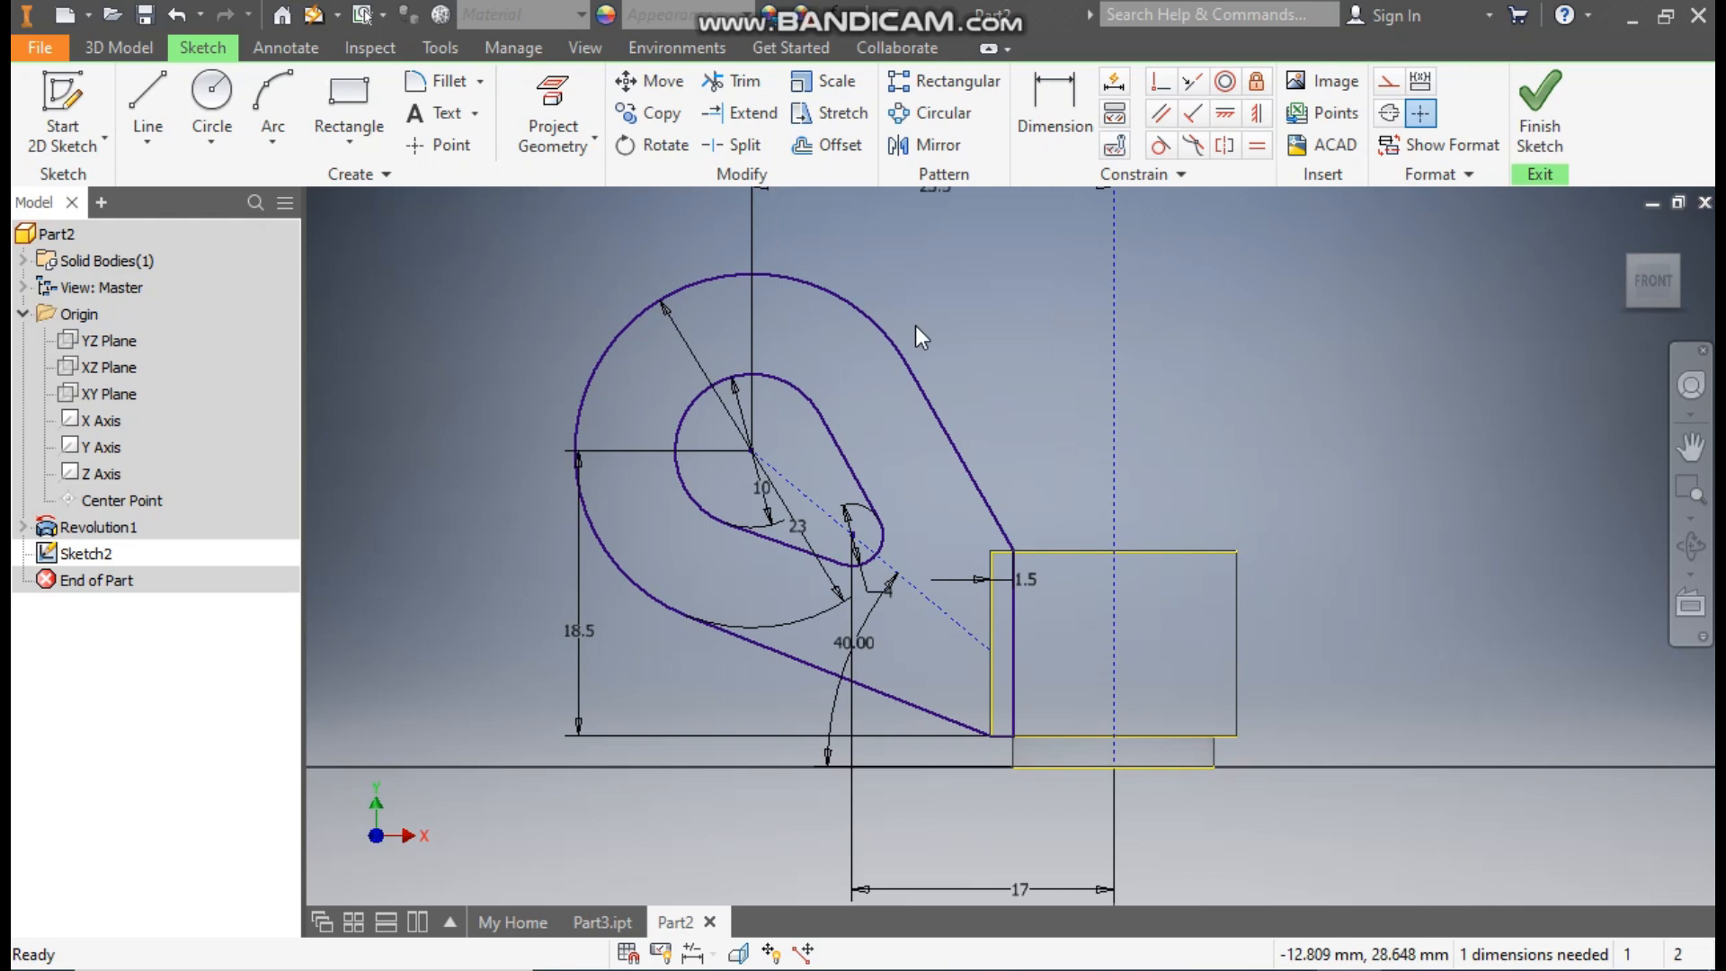
{"action": "left_click", "coordinate": [1540, 106]}
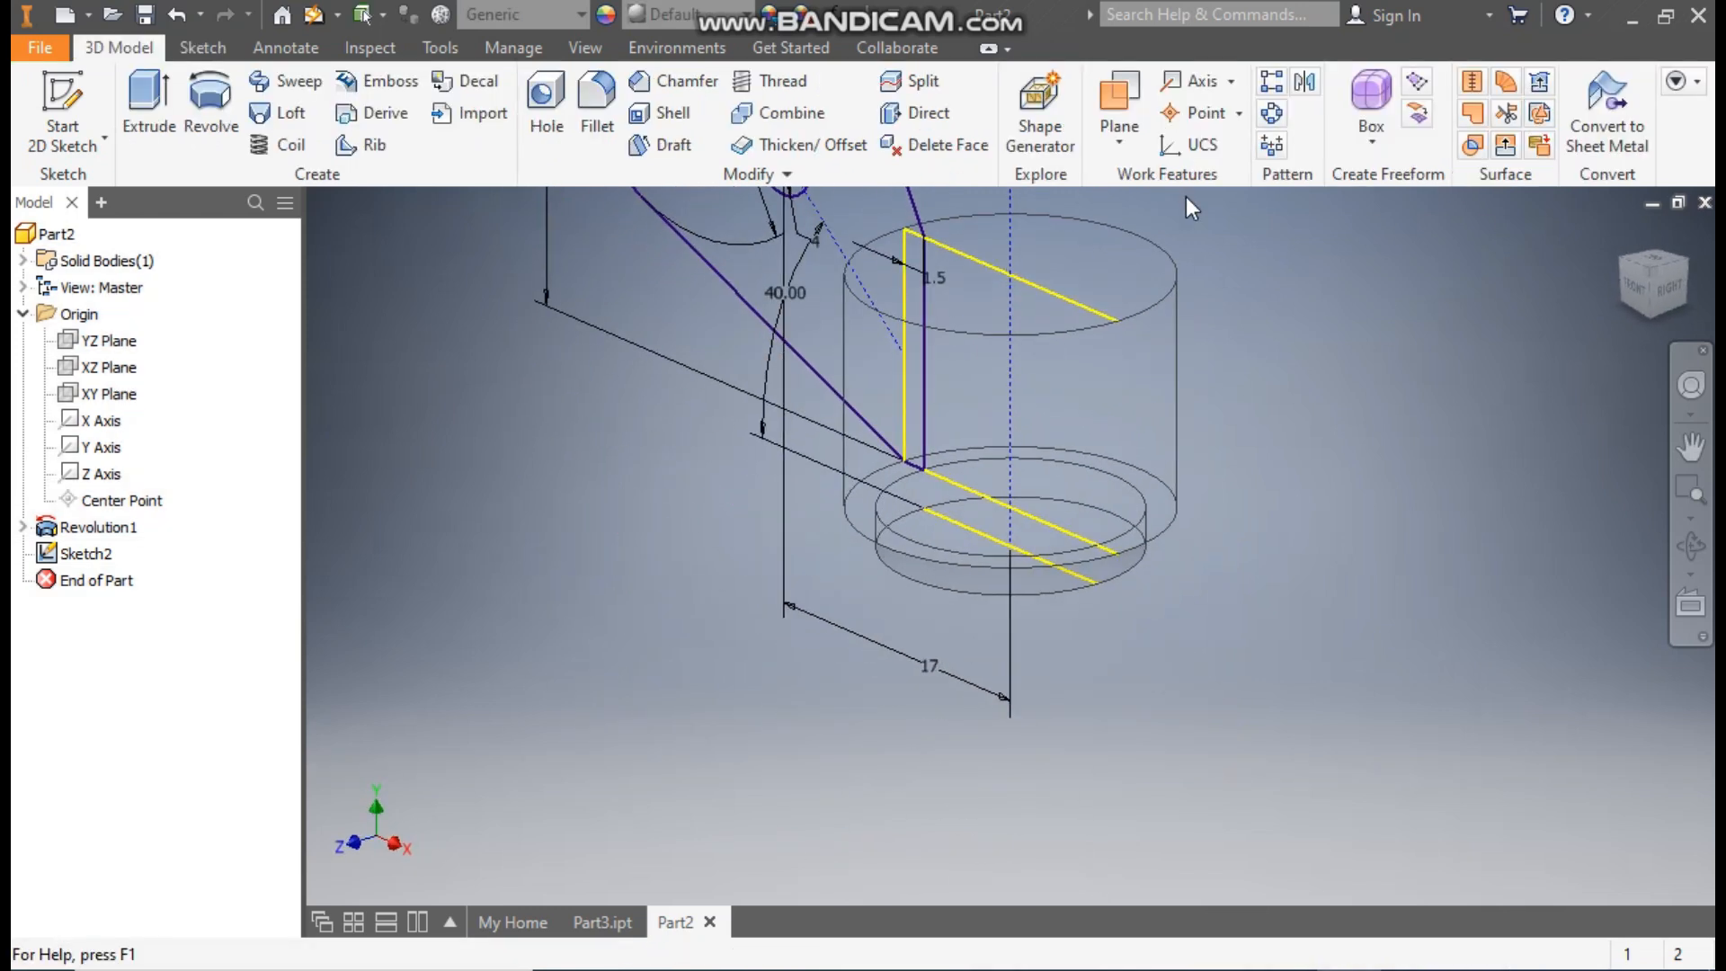
{"action": "scroll", "coordinate": [1233, 492], "scroll_direction": "down", "scroll_amount": 3}
{"action": "mouse_move", "coordinate": [1237, 502]}
{"action": "middle_mouse_down"}
{"action": "mouse_move", "coordinate": [1217, 636]}
{"action": "mouse_move", "coordinate": [1175, 629]}
{"action": "middle_mouse_up"}
{"action": "scroll", "coordinate": [1175, 629], "scroll_direction": "up", "scroll_amount": 2}
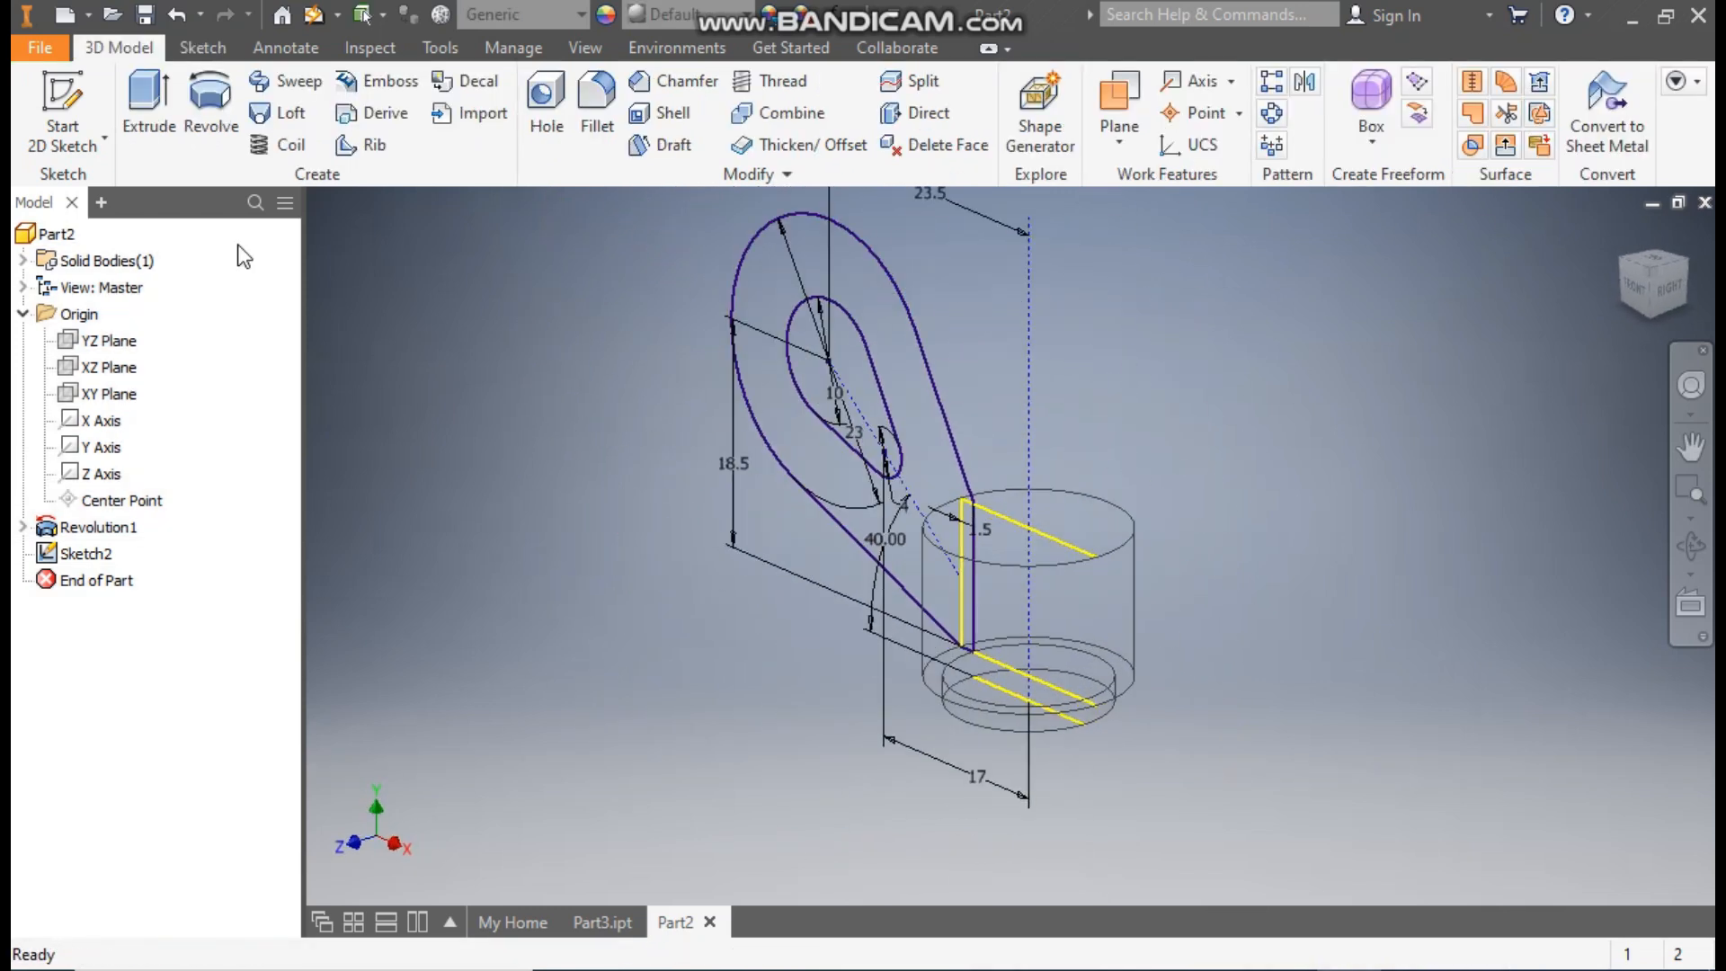
Step: Set up an extrusion of the teardrop profile around the slot, symmetric about the sketch plane with a 4 mm distance
{"action": "left_click", "coordinate": [160, 88]}
{"action": "left_click", "coordinate": [866, 284]}
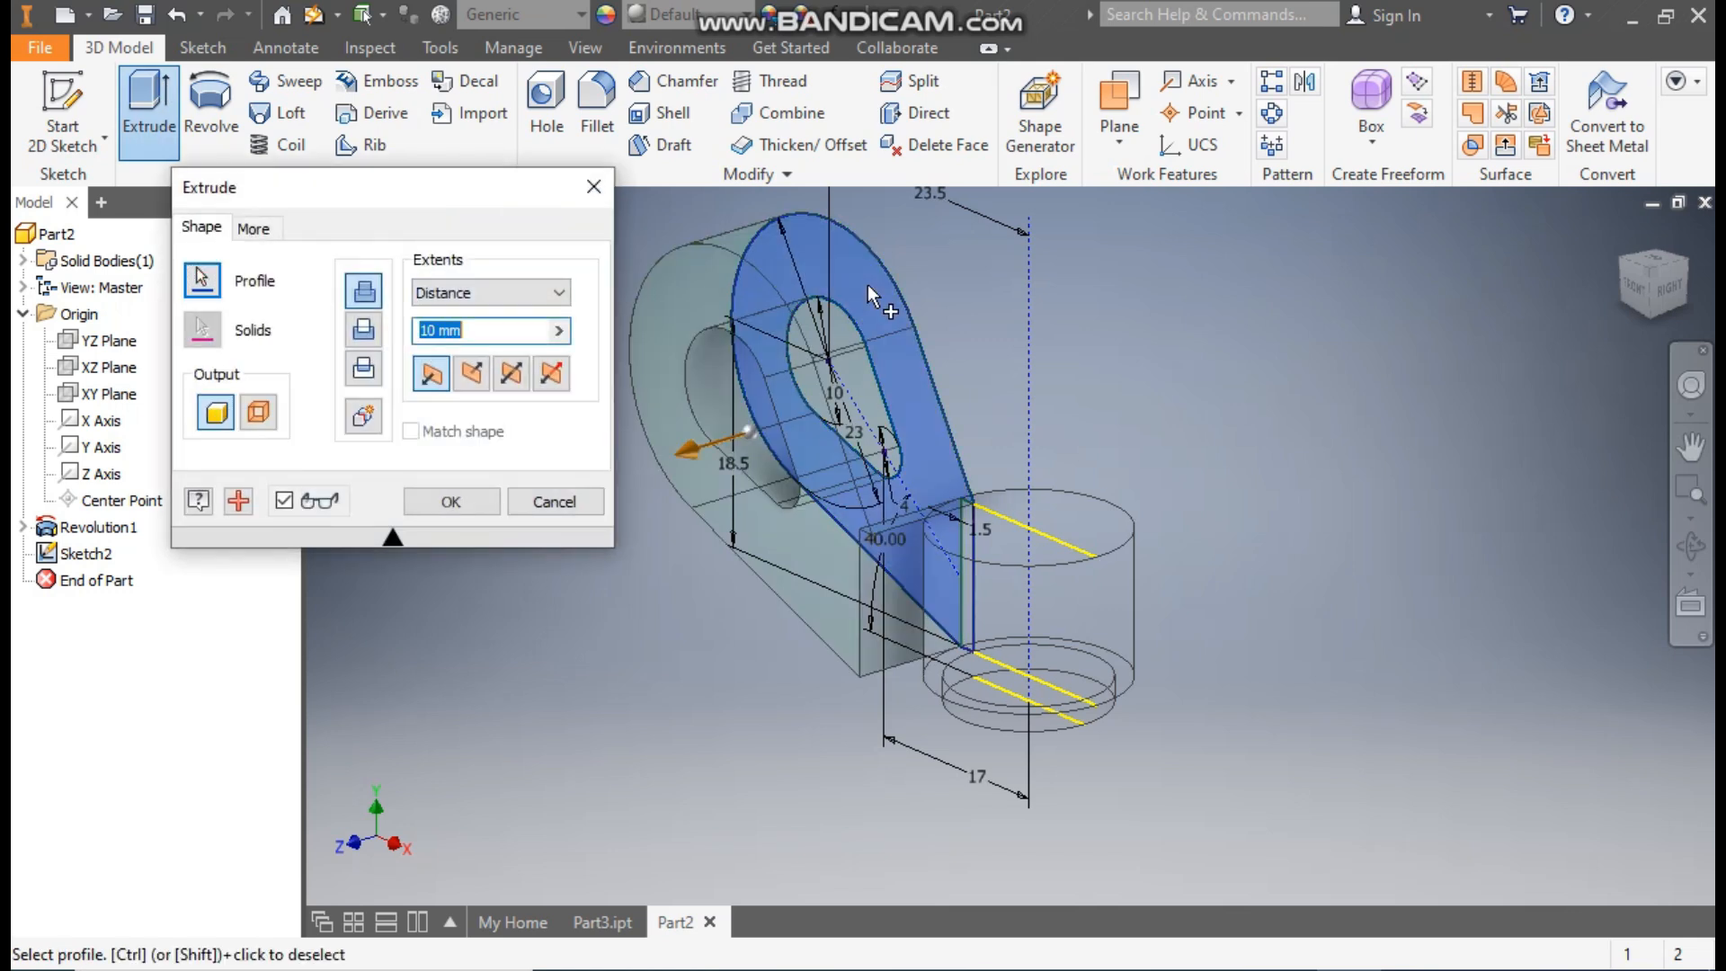
{"action": "left_click", "coordinate": [510, 373]}
{"action": "left_click_drag", "start_coordinate": [465, 331], "coordinate": [429, 329]}
{"action": "key", "text": "BackSpace"}
{"action": "key", "text": "BackSpace"}
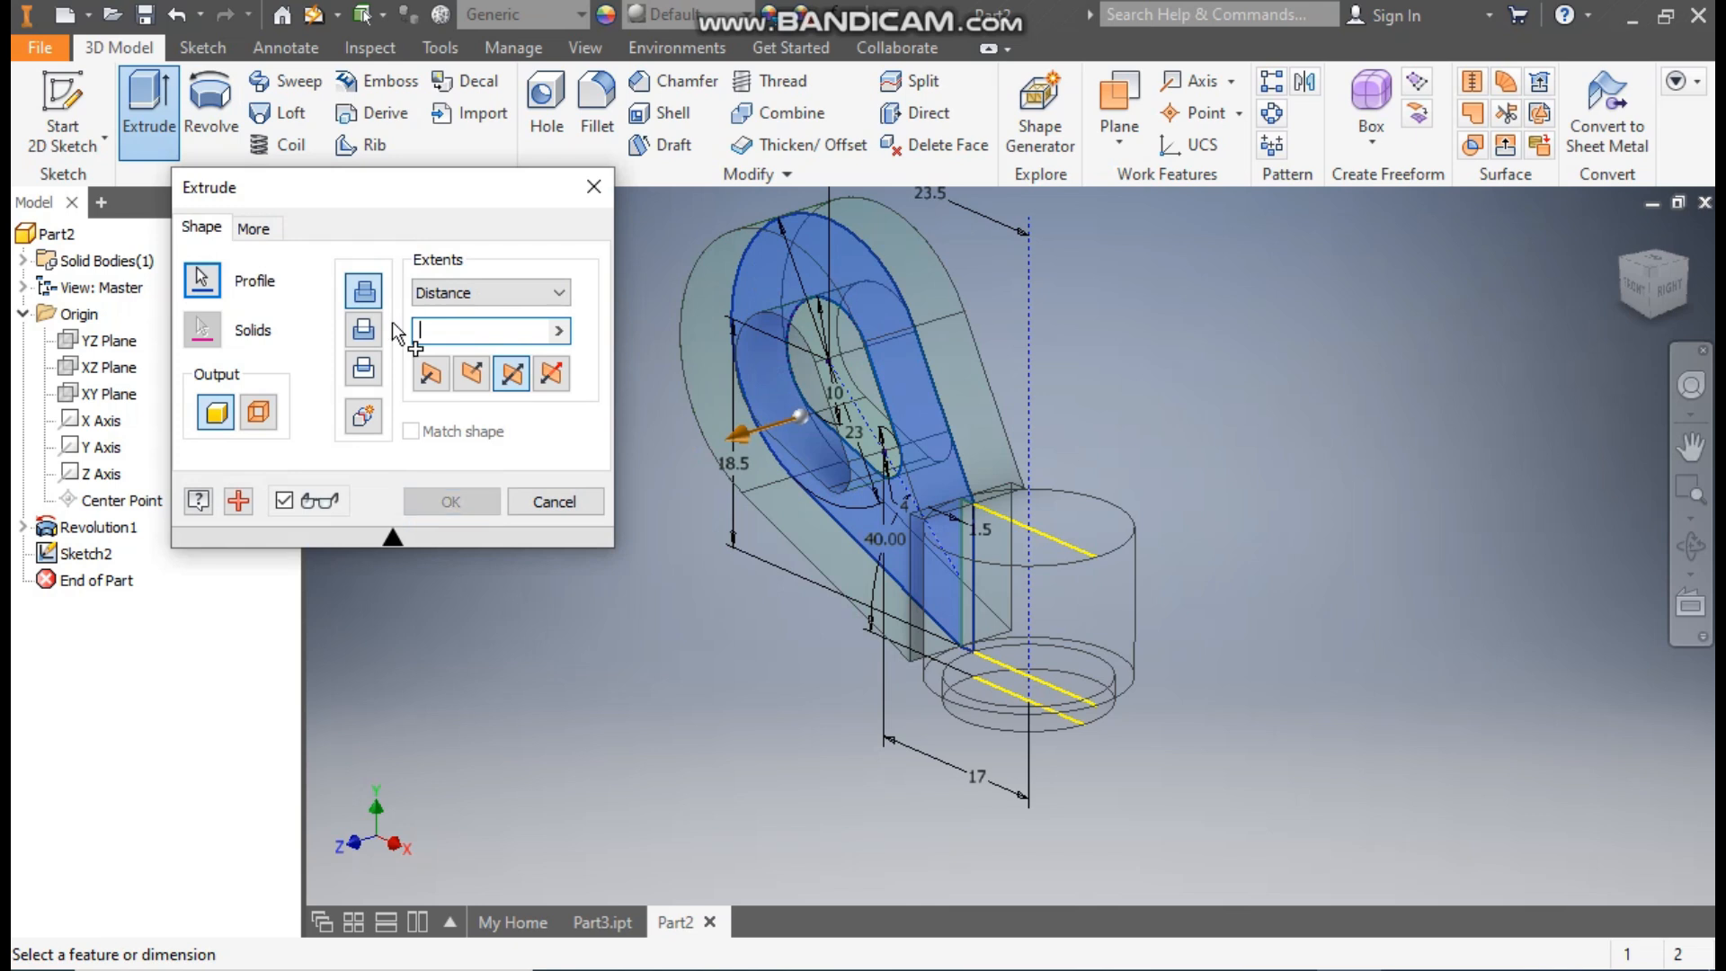
{"action": "type", "text": "4"}
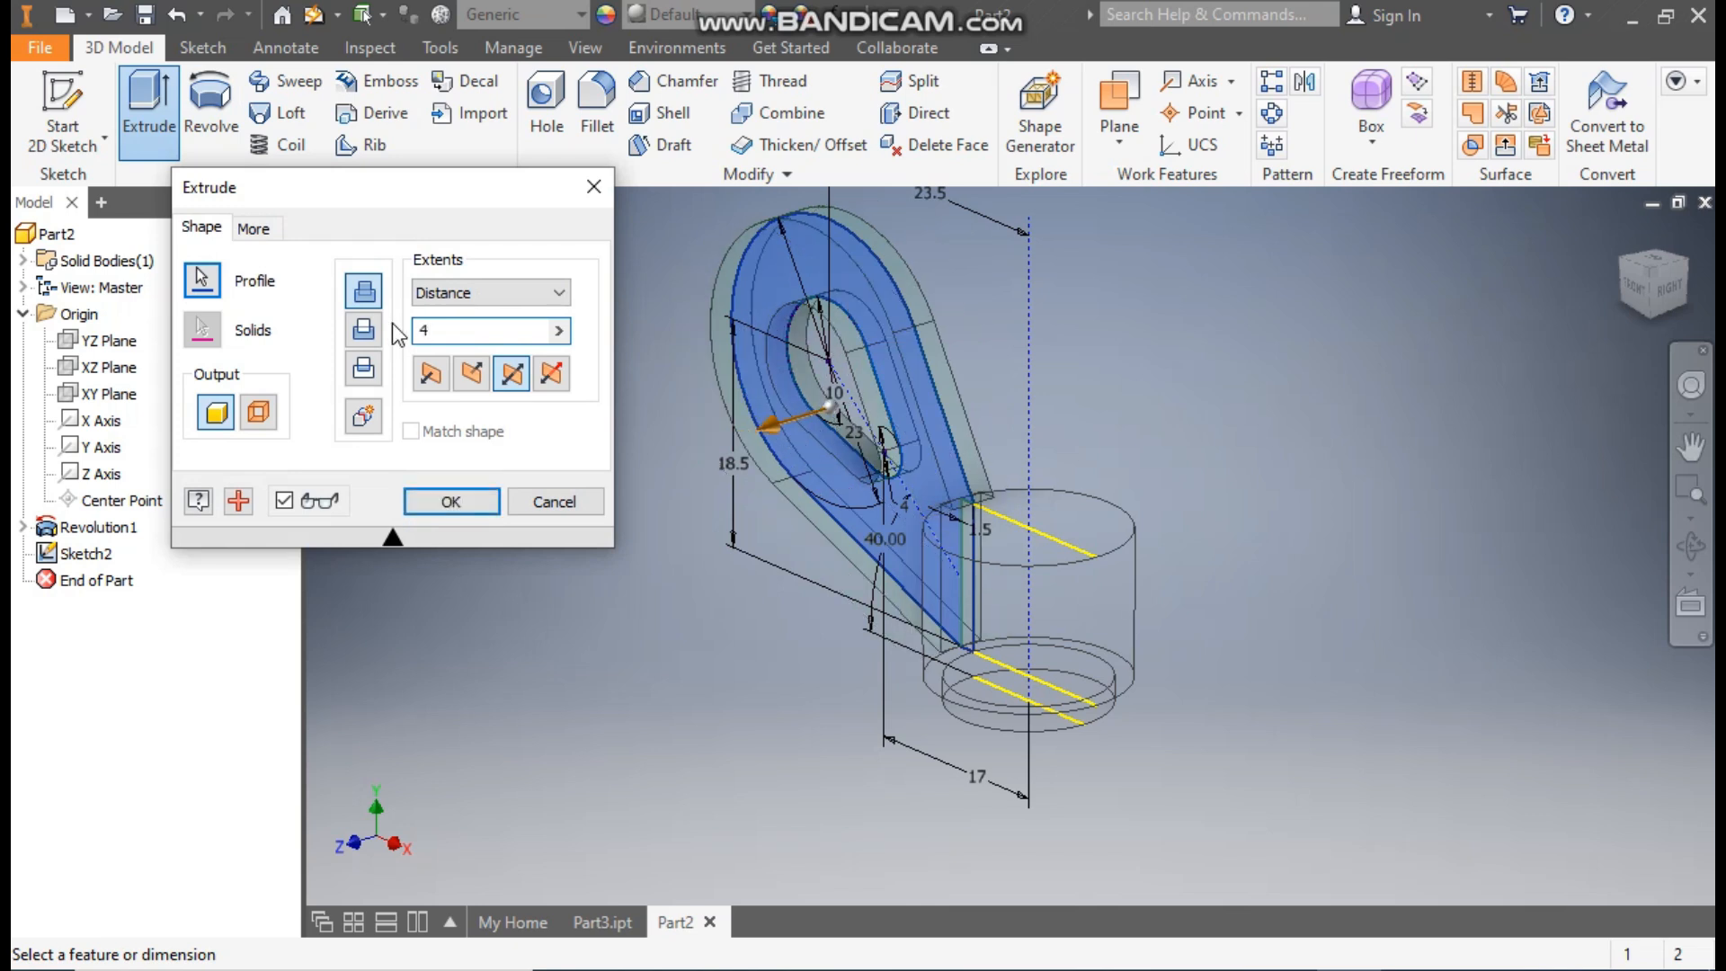
Step: Change the visual style to Shaded with Edges and inspect the extrusion preview where it meets the cylinder
{"action": "left_click", "coordinate": [584, 47]}
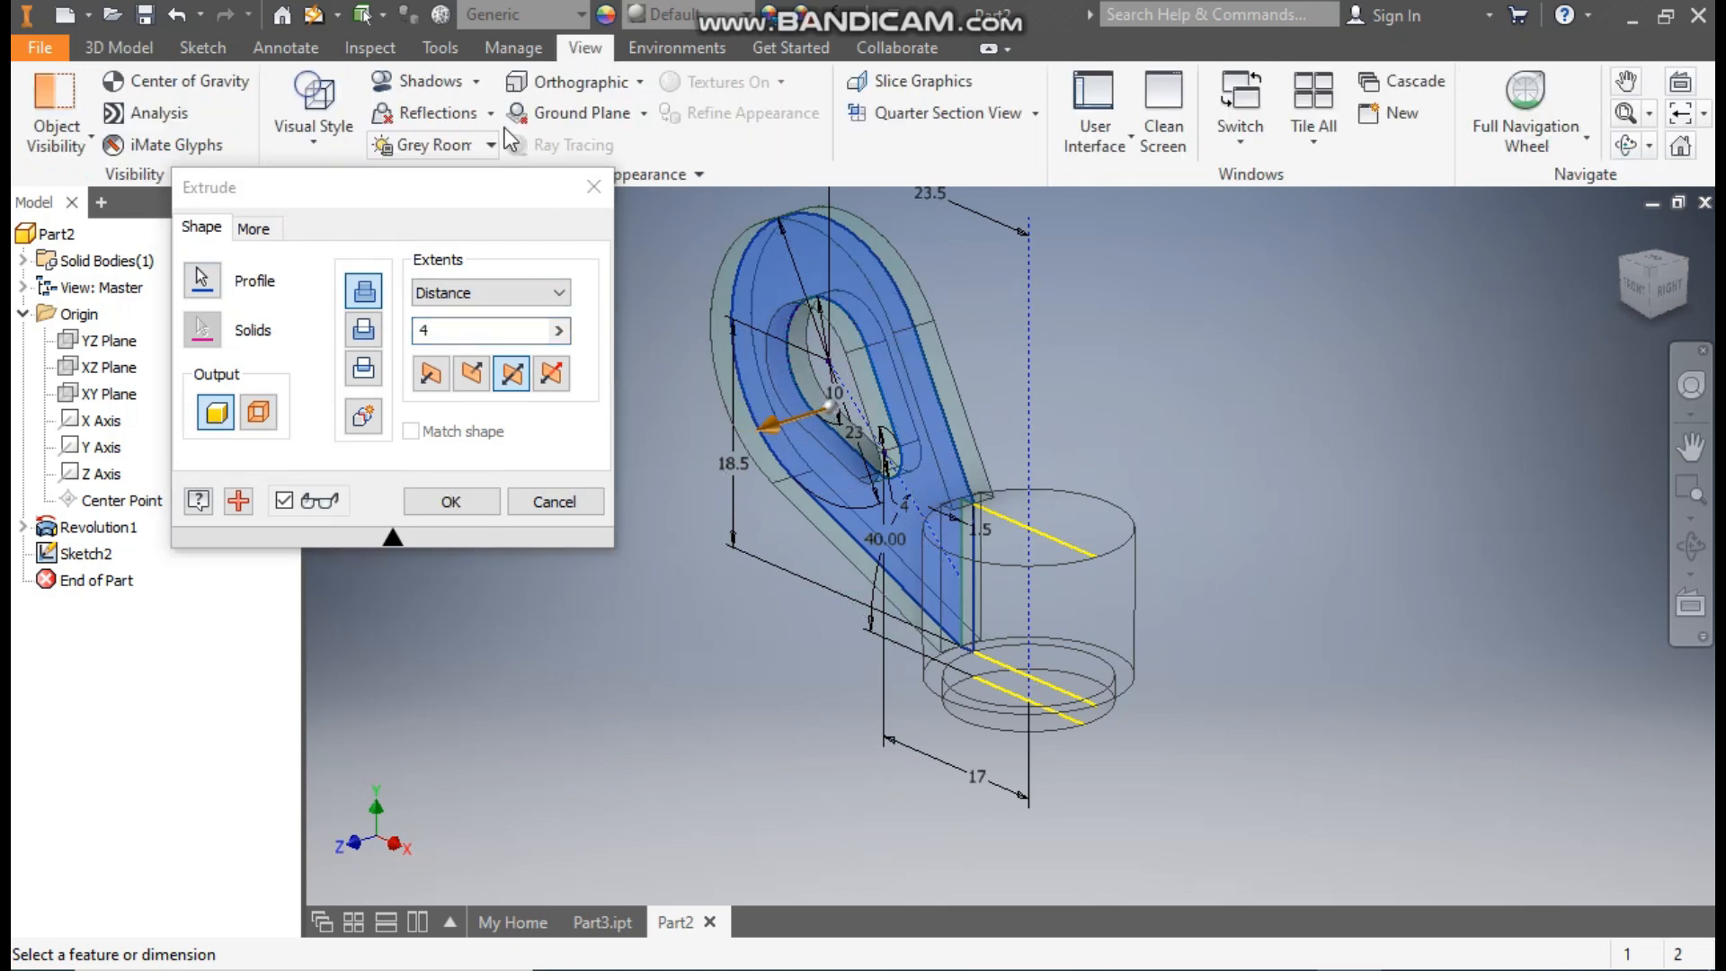
{"action": "left_click", "coordinate": [306, 142]}
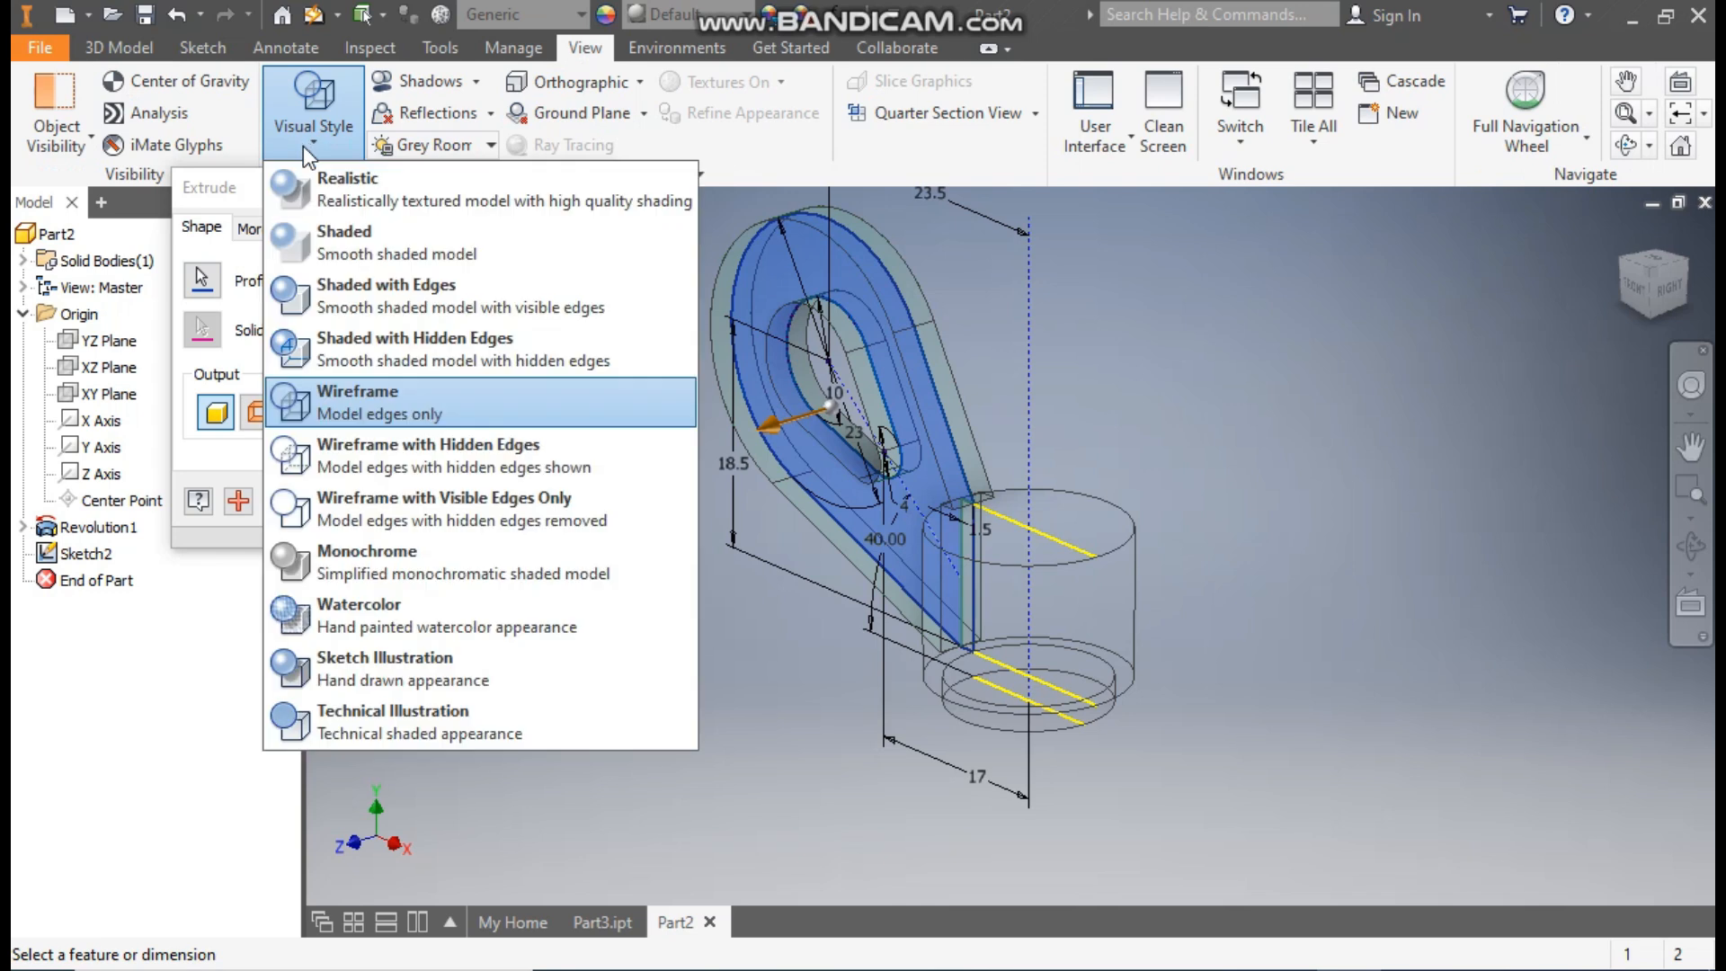
{"action": "left_click", "coordinate": [348, 300]}
{"action": "scroll", "coordinate": [882, 505], "scroll_direction": "up", "scroll_amount": 5}
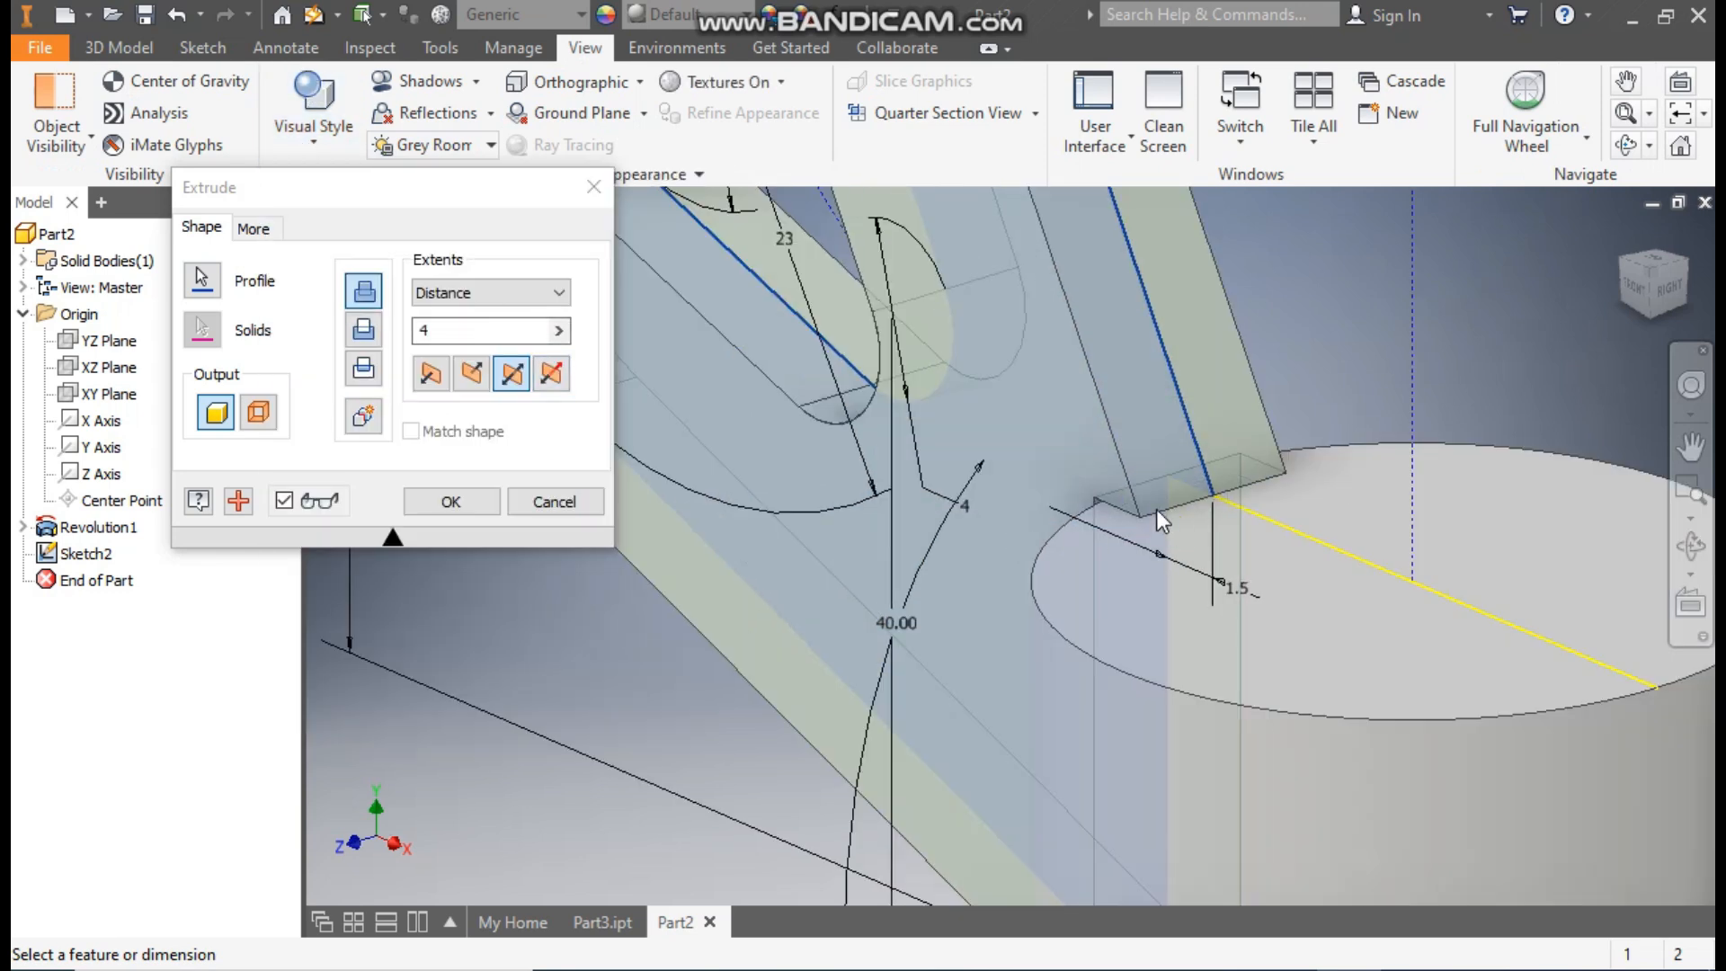
{"action": "scroll", "coordinate": [1156, 508], "scroll_direction": "up", "scroll_amount": 3}
{"action": "scroll", "coordinate": [890, 521], "scroll_direction": "down", "scroll_amount": 5}
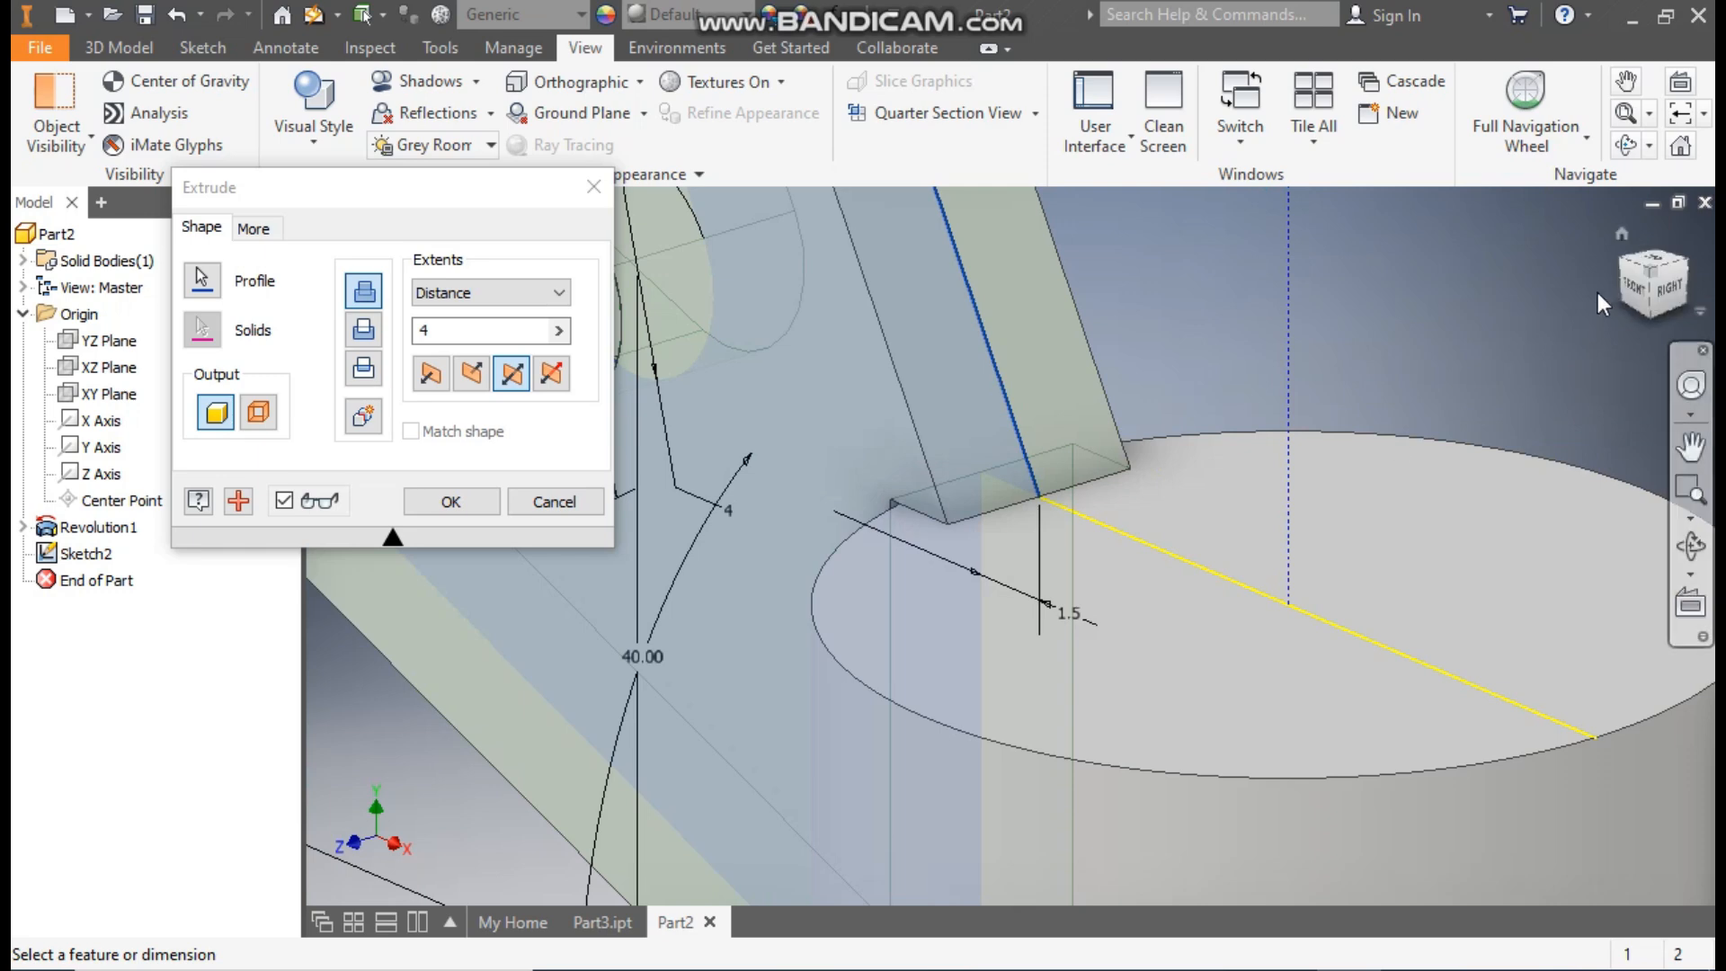
Step: Inspect where the lug preview meets the cylinder and complete the symmetric 4 mm extrusion
{"action": "key", "text": "F6"}
{"action": "scroll", "coordinate": [1053, 595], "scroll_direction": "up", "scroll_amount": 5}
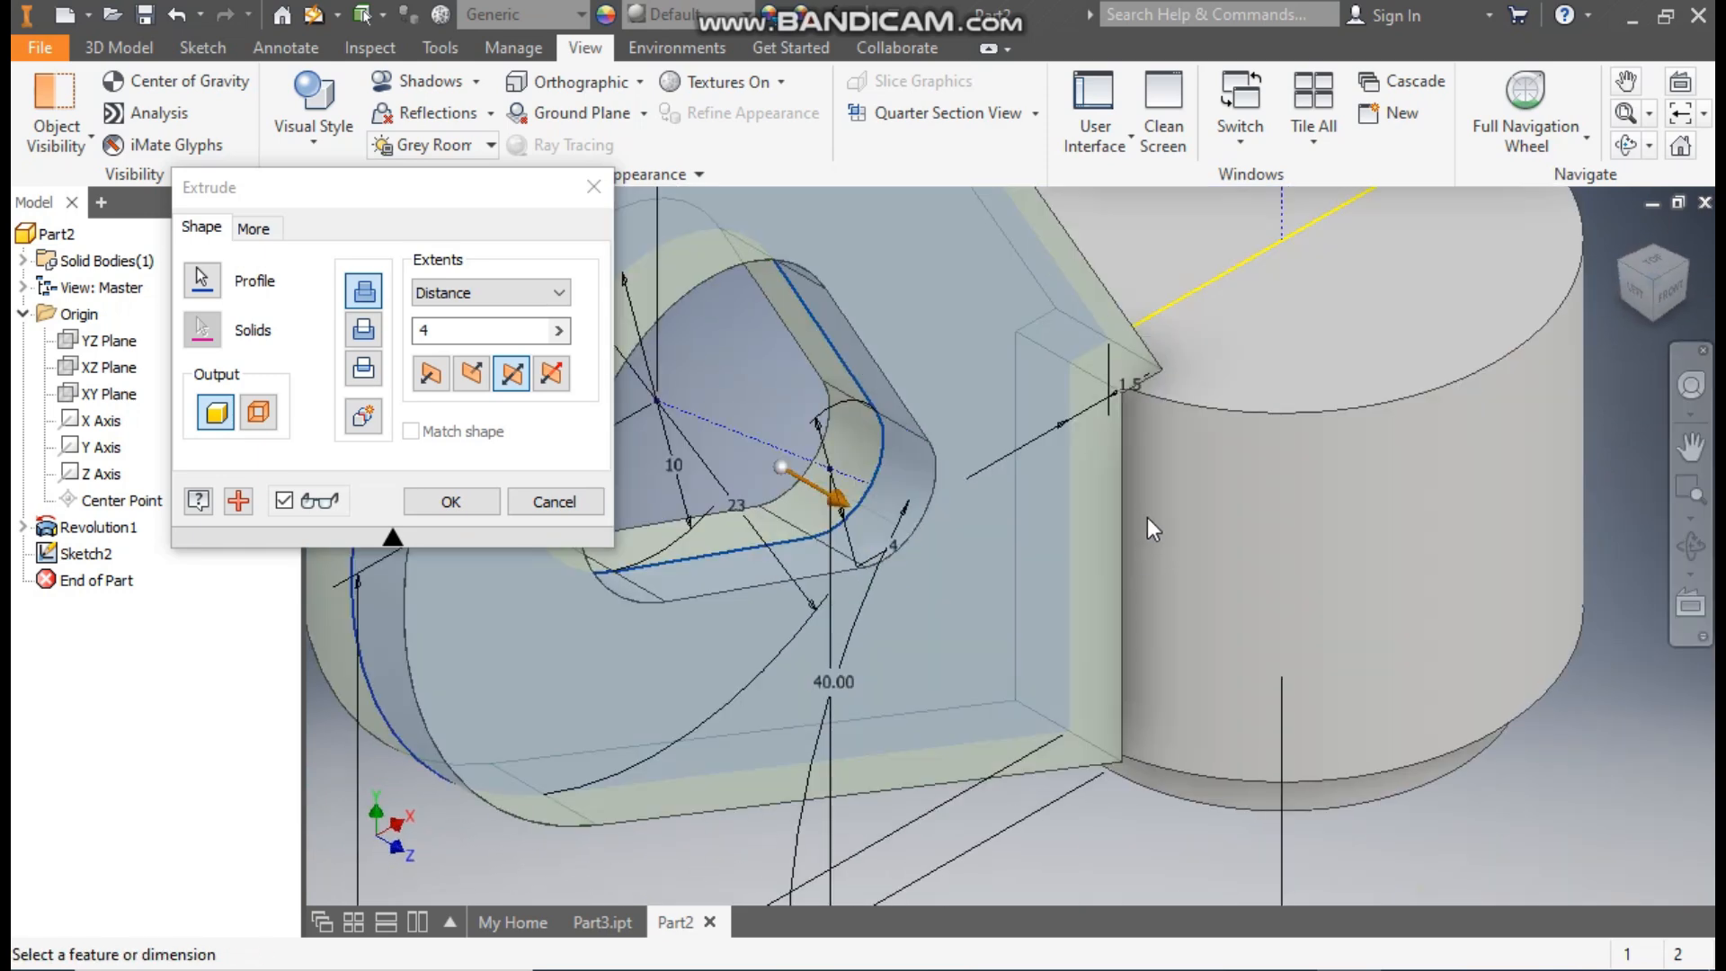
{"action": "scroll", "coordinate": [1131, 378], "scroll_direction": "up", "scroll_amount": 4}
{"action": "scroll", "coordinate": [1082, 385], "scroll_direction": "down", "scroll_amount": 5}
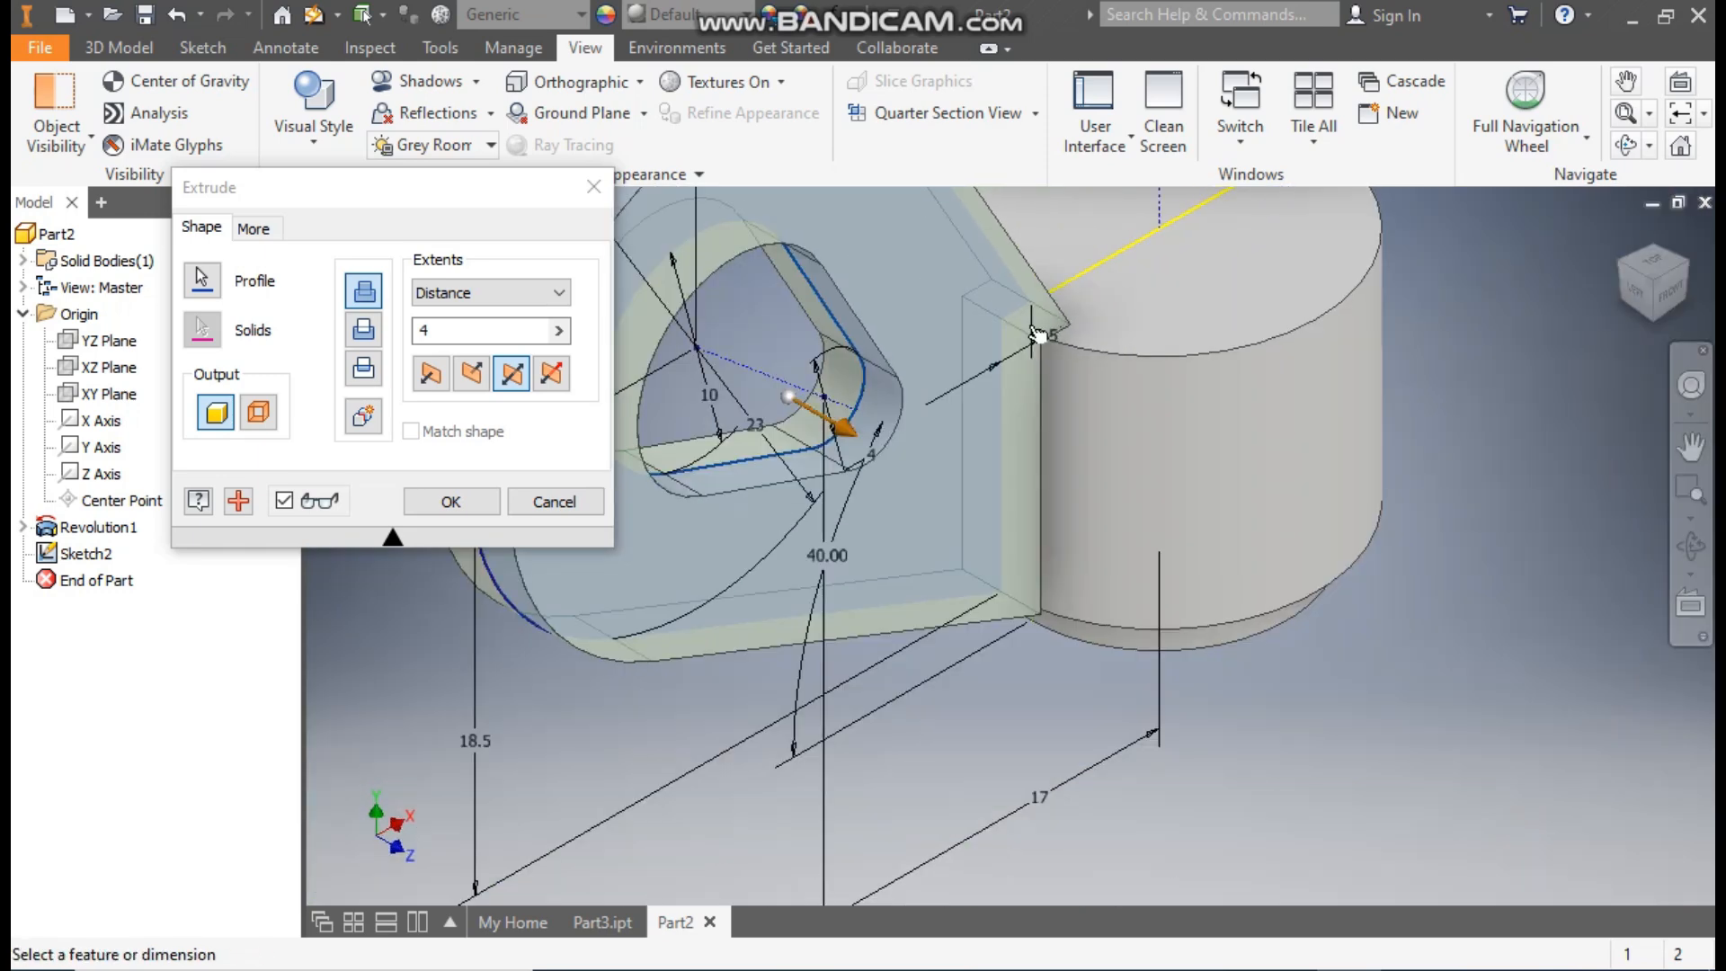
{"action": "left_click", "coordinate": [1669, 289]}
{"action": "scroll", "coordinate": [1084, 613], "scroll_direction": "up", "scroll_amount": 8}
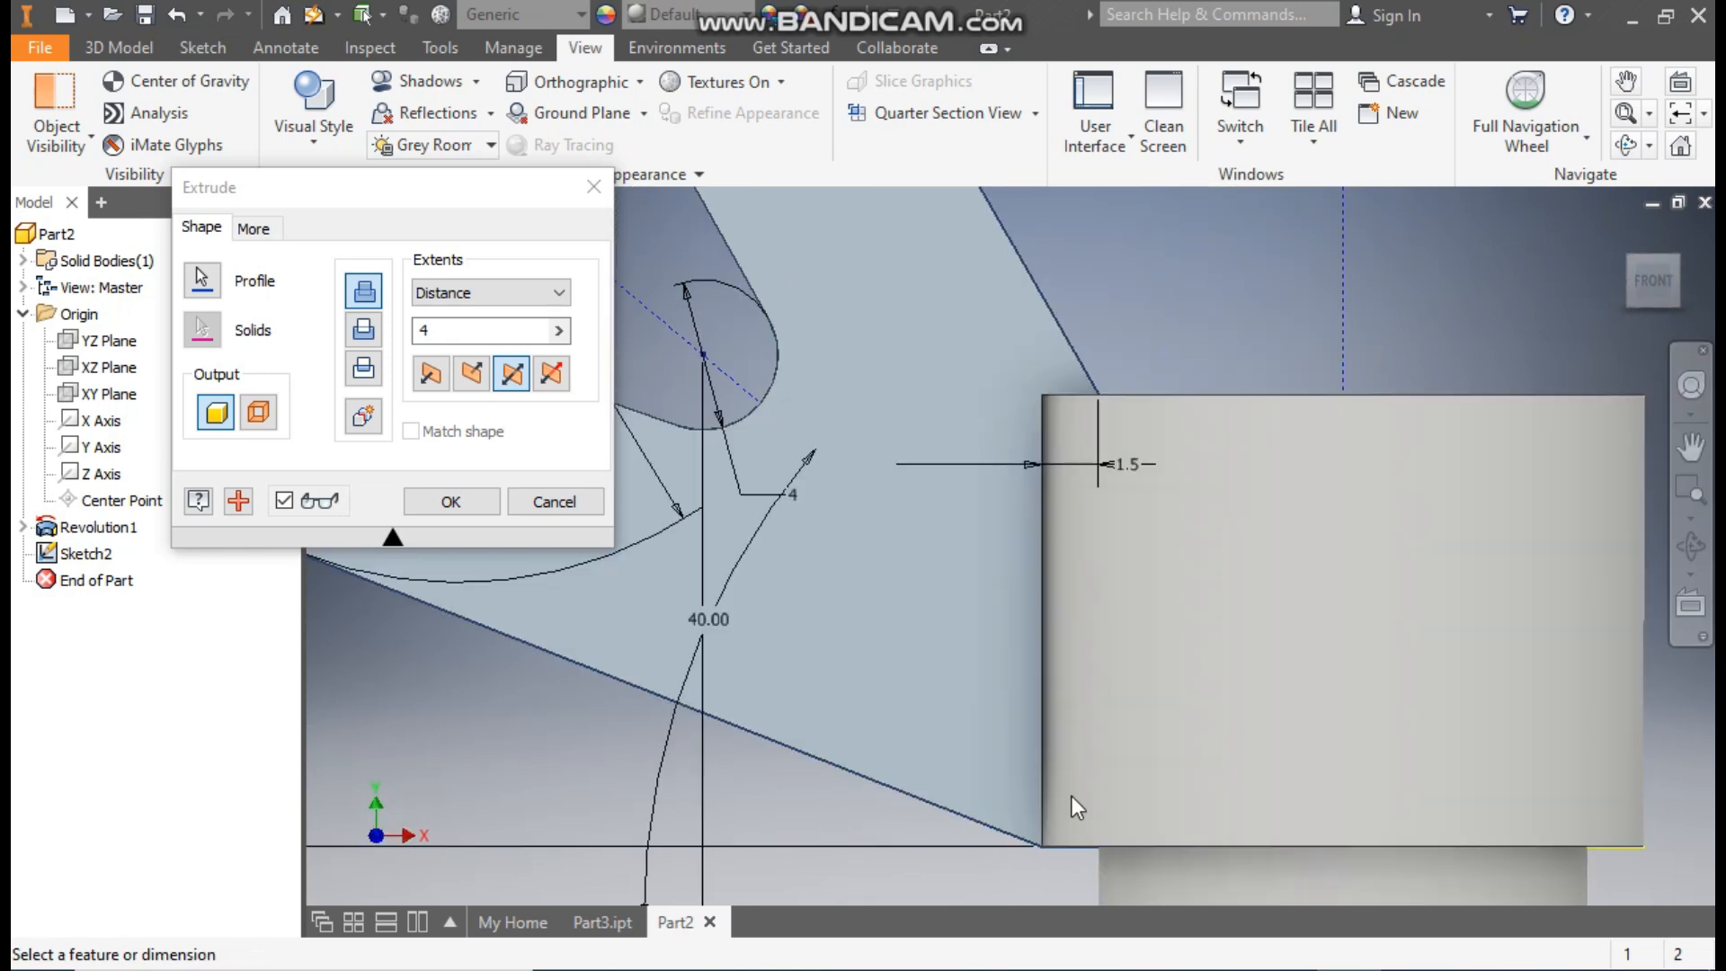
{"action": "scroll", "coordinate": [1124, 434], "scroll_direction": "down", "scroll_amount": 8}
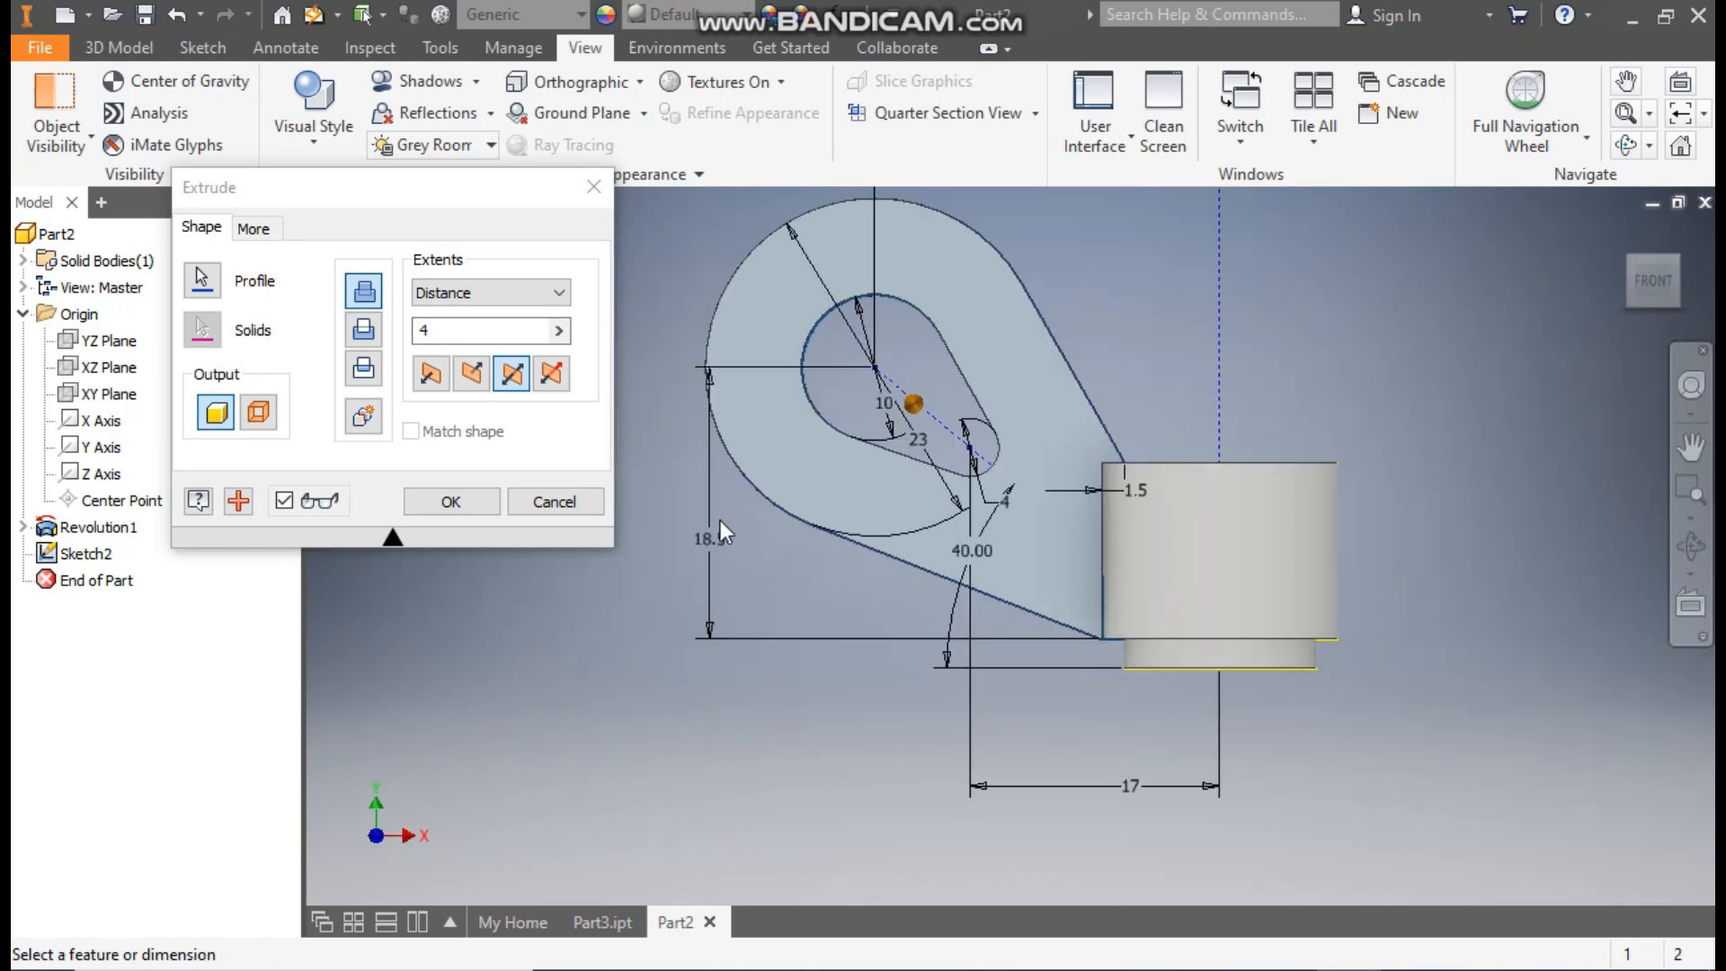
{"action": "left_click", "coordinate": [472, 502]}
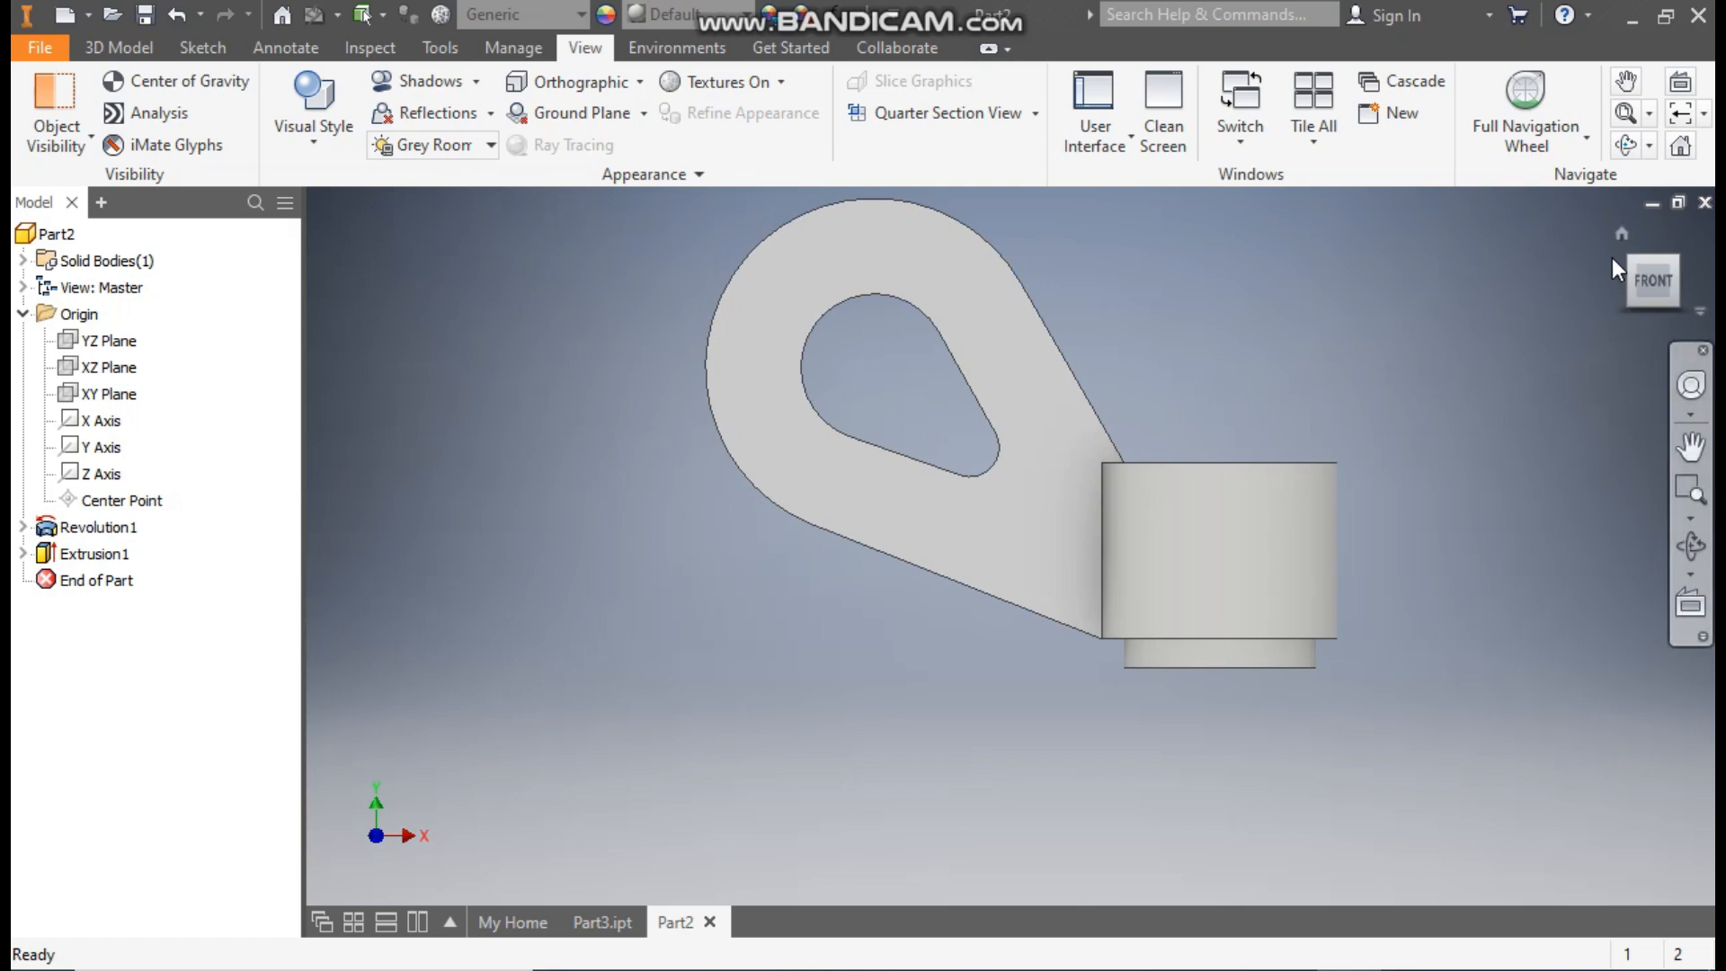
Step: Reopen the lug extrusion for editing and change the visual style to Wireframe
{"action": "left_click", "coordinate": [1623, 235]}
{"action": "scroll", "coordinate": [1141, 601], "scroll_direction": "up", "scroll_amount": 6}
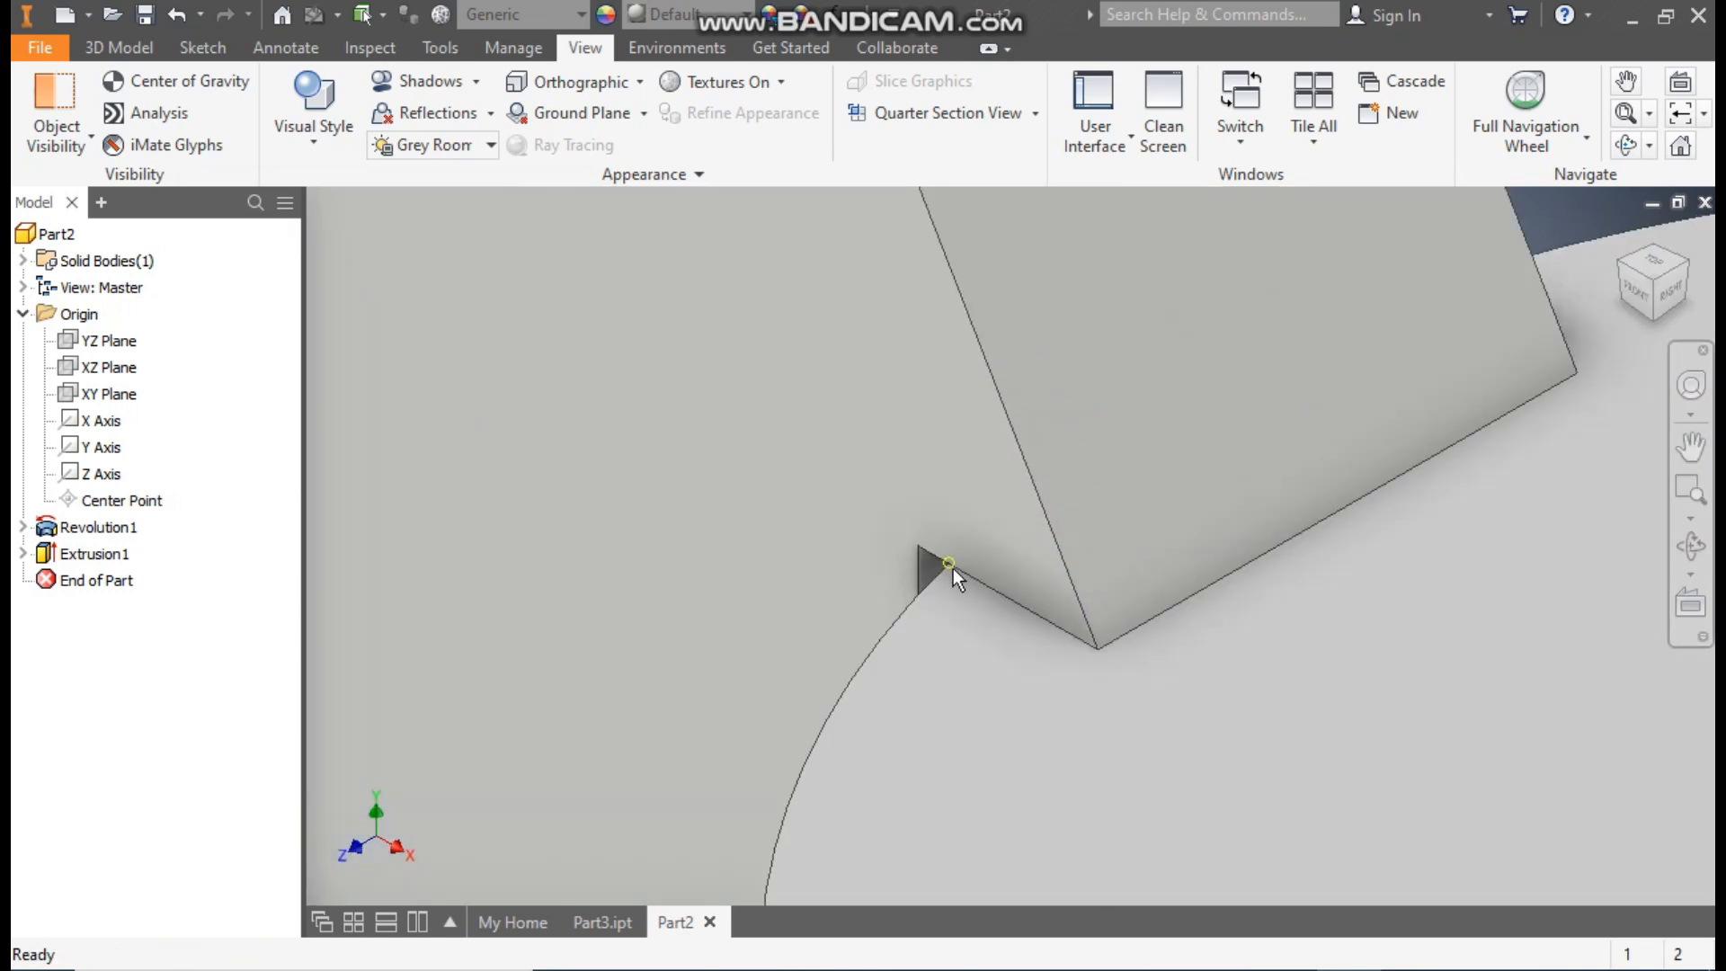
{"action": "left_click", "coordinate": [22, 554]}
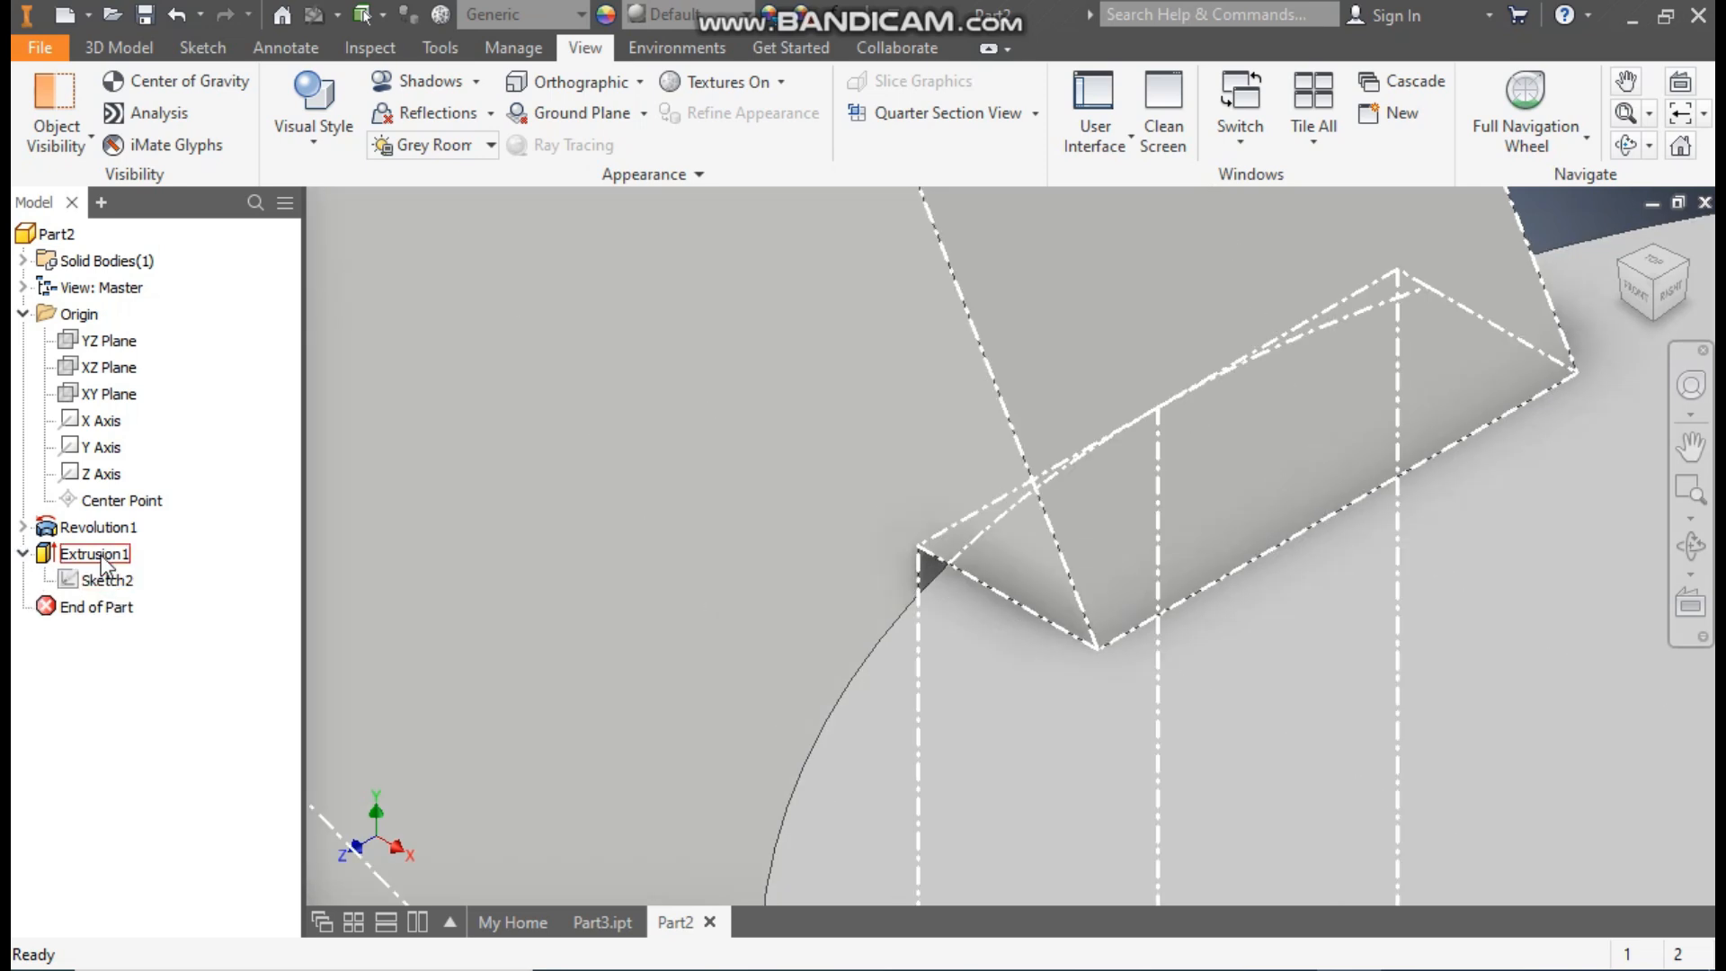
{"action": "double_click", "coordinate": [100, 554]}
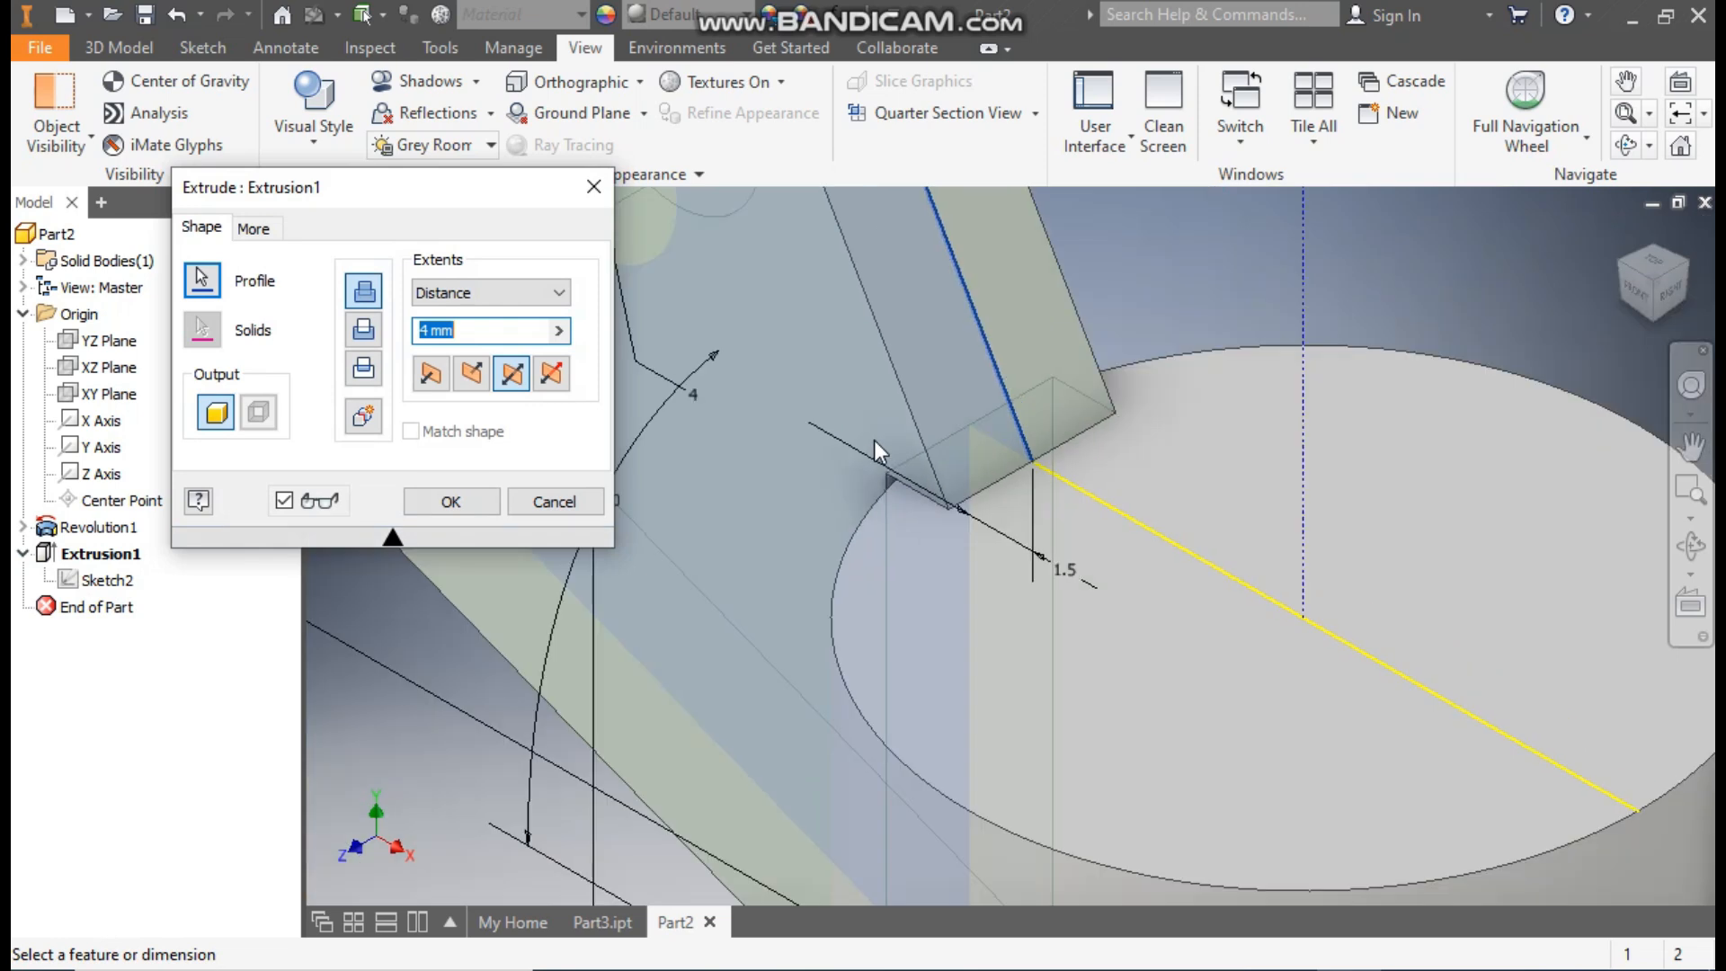
{"action": "left_click", "coordinate": [322, 140]}
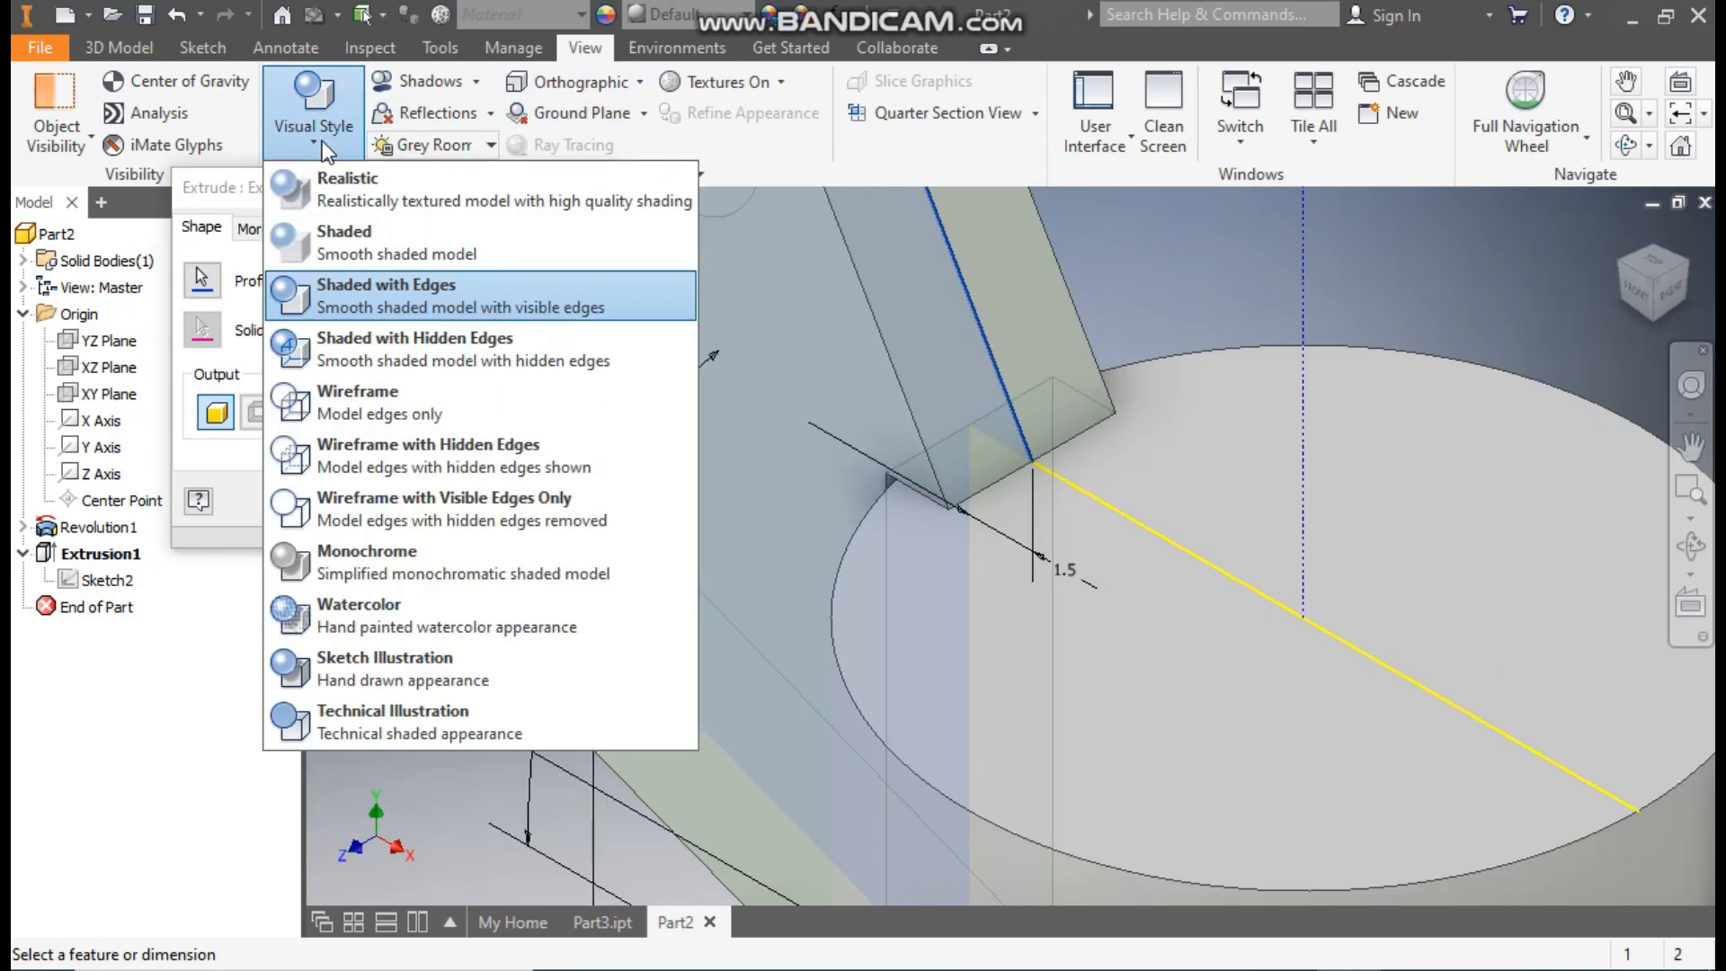
{"action": "left_click", "coordinate": [408, 403]}
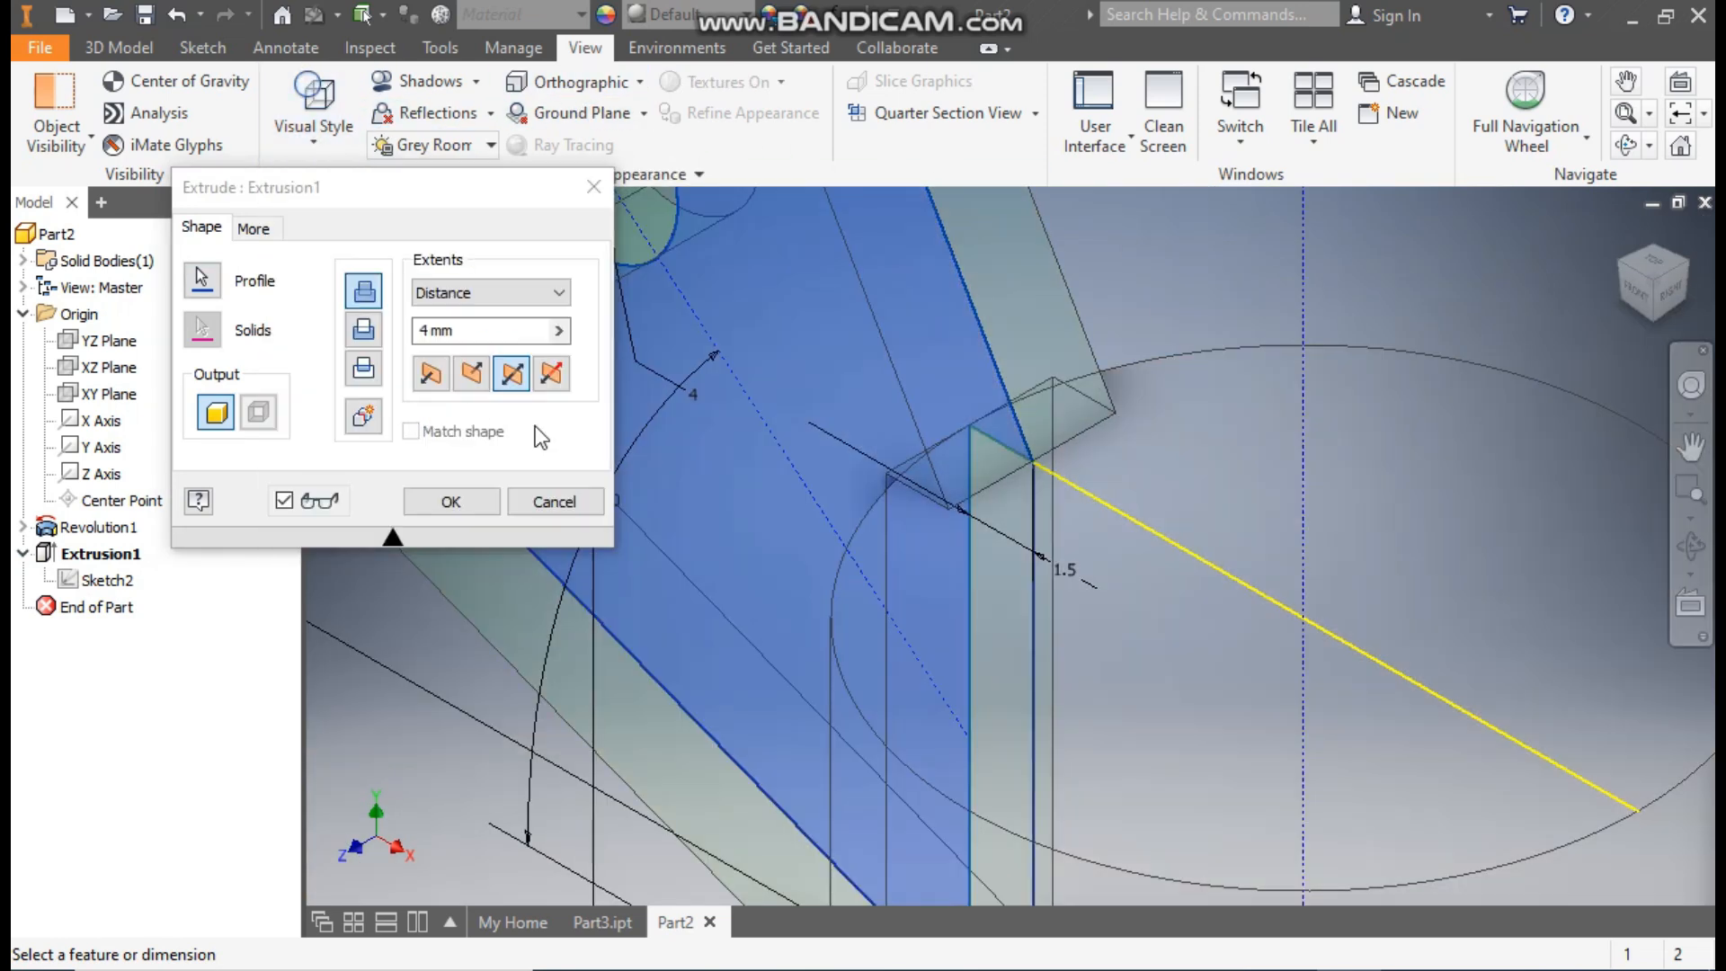
Step: Add the narrow rectangular region where the lug overlaps the cylinder to the extrusion's profile selection and accept the edit
{"action": "left_click", "coordinate": [1642, 299]}
{"action": "scroll", "coordinate": [1070, 585], "scroll_direction": "down", "scroll_amount": 5}
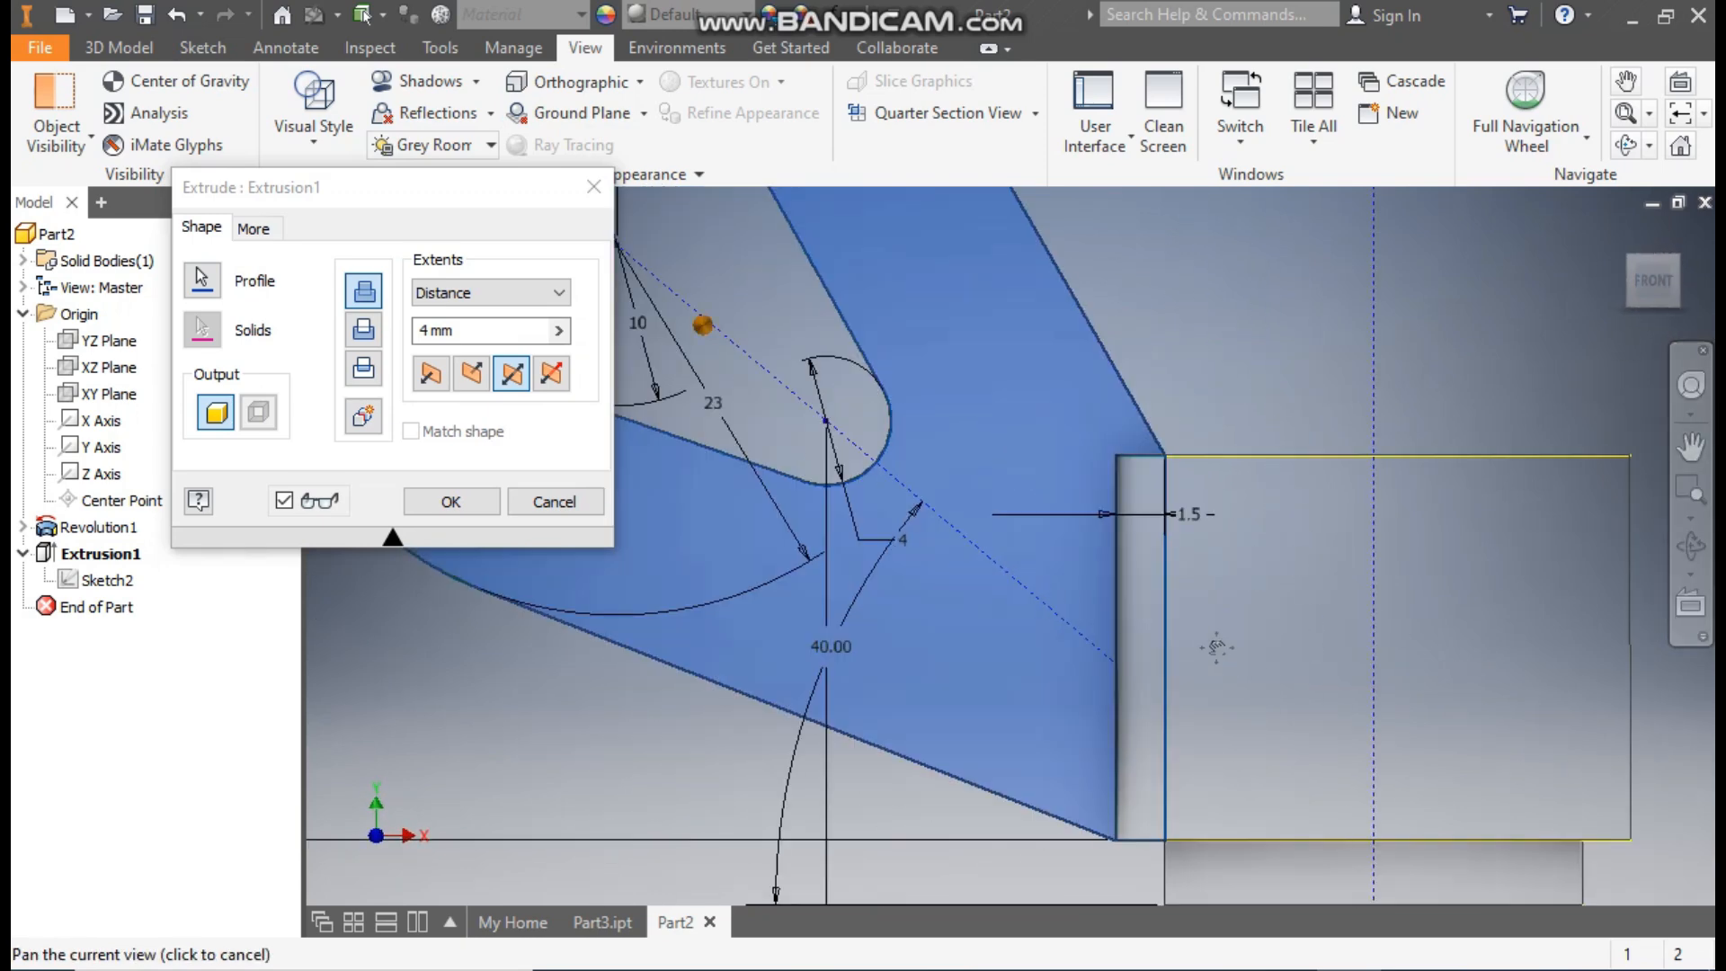
{"action": "middle_click_drag", "start_coordinate": [1217, 647], "coordinate": [1203, 404]}
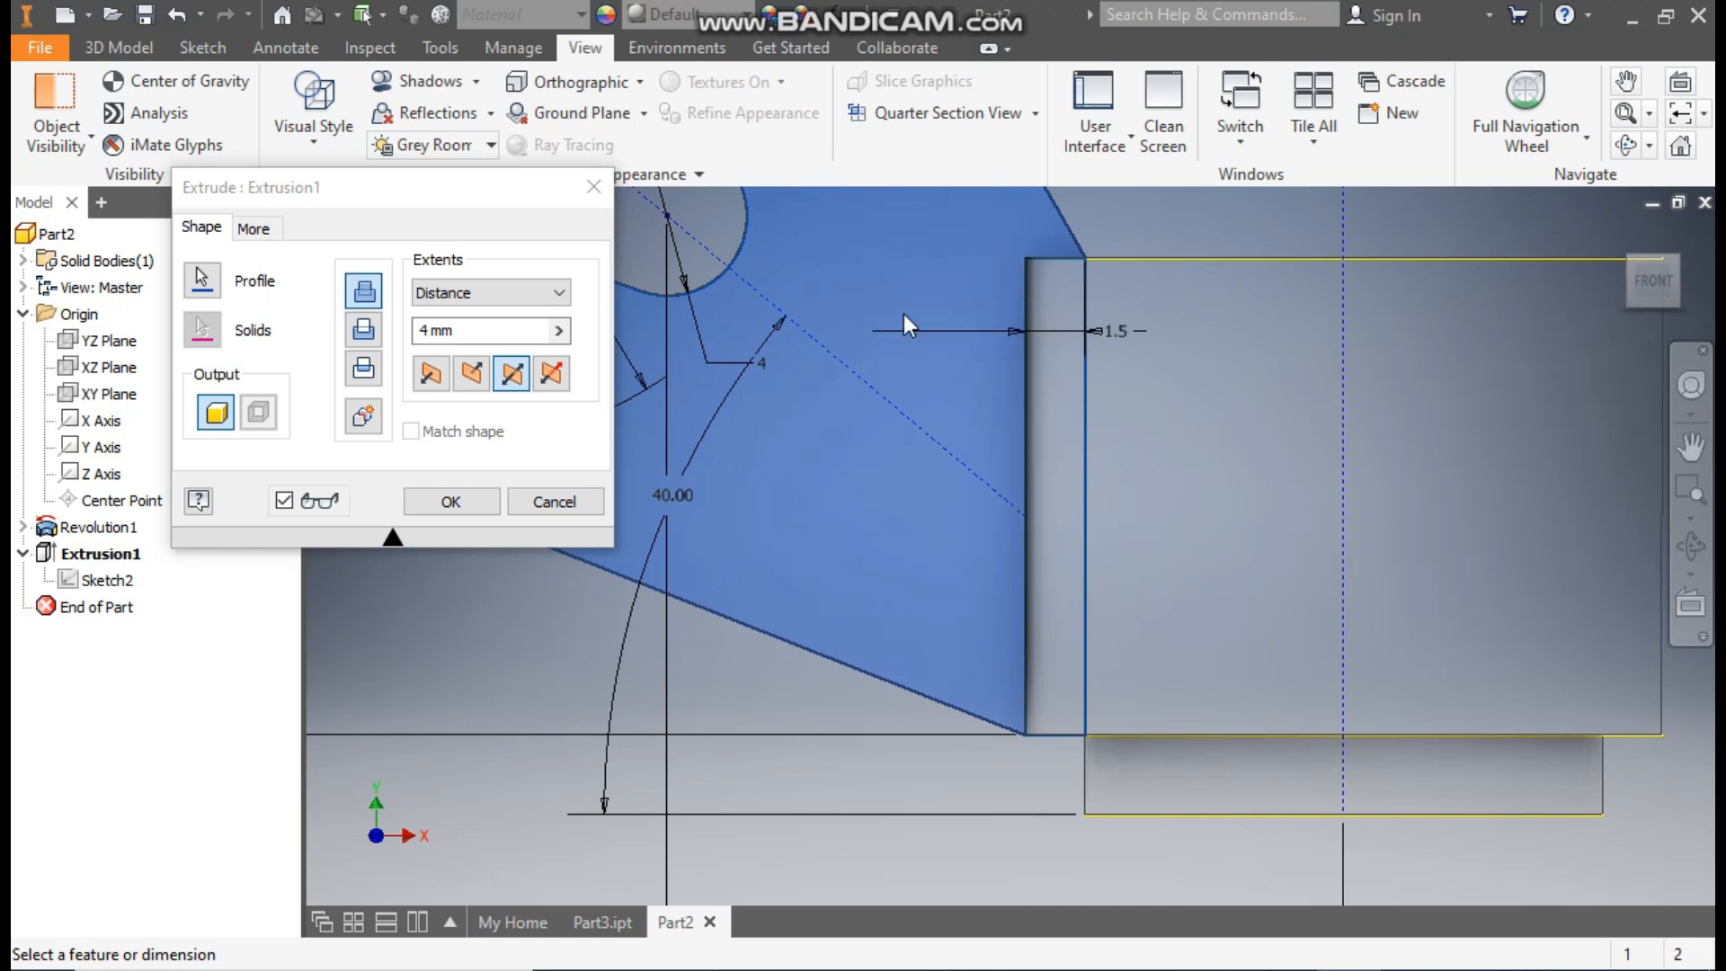
{"action": "left_click", "coordinate": [212, 282]}
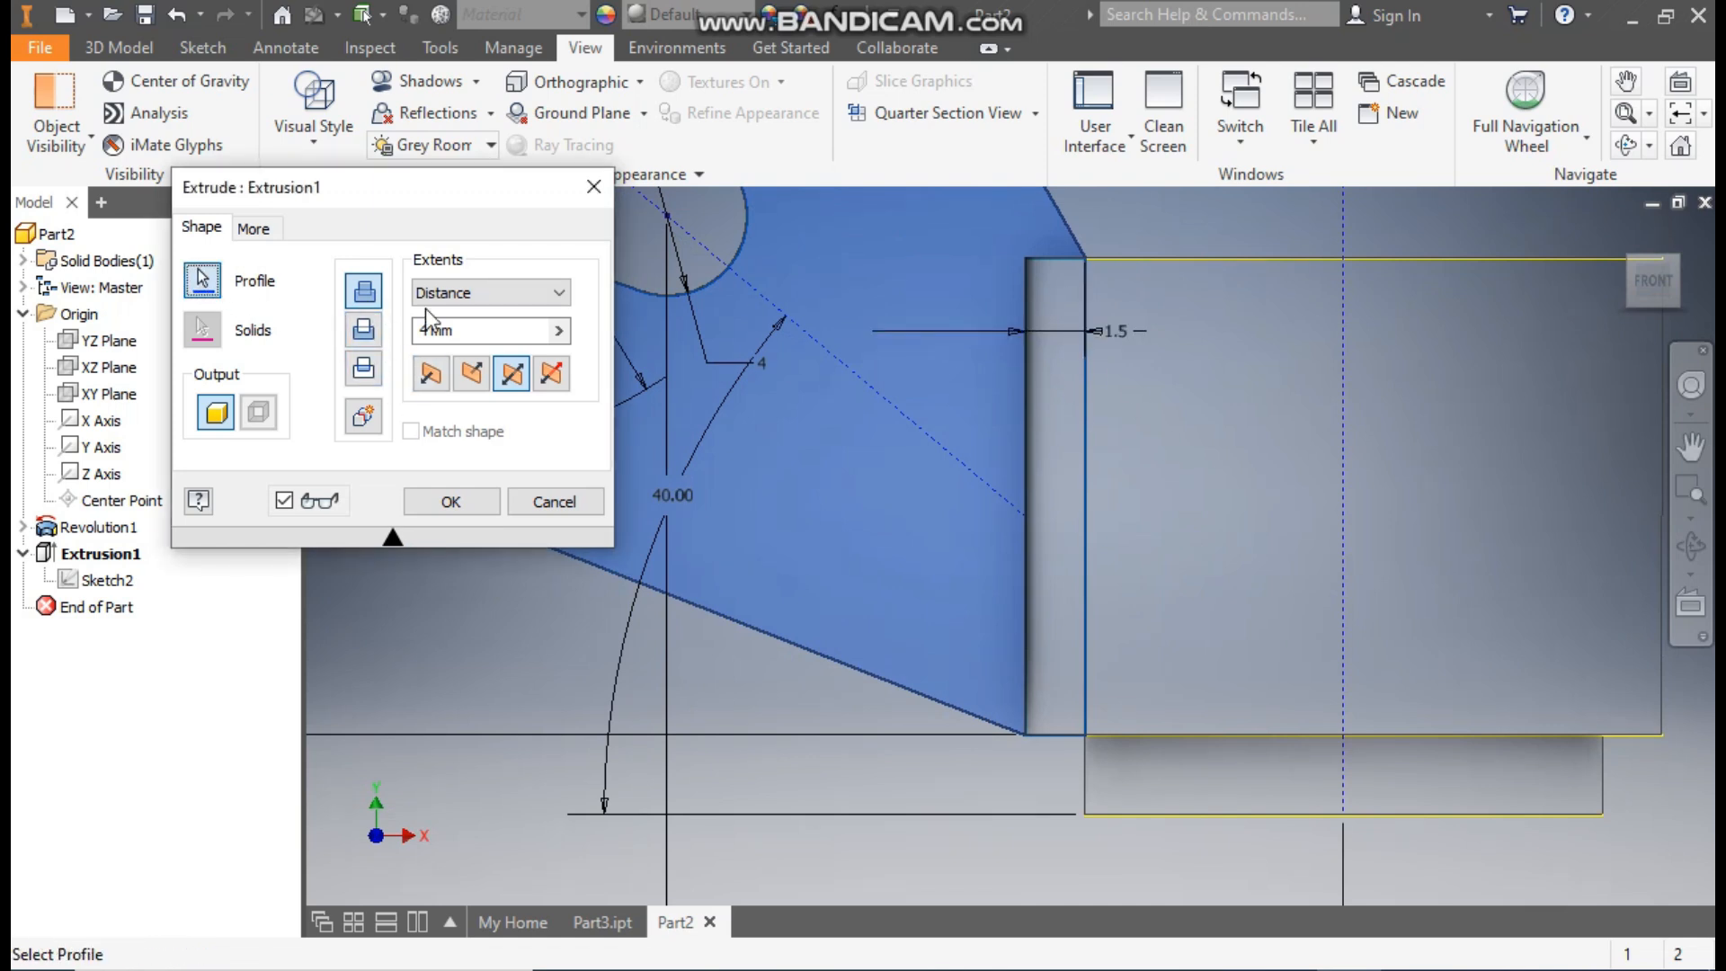
{"action": "left_click", "coordinate": [1074, 366]}
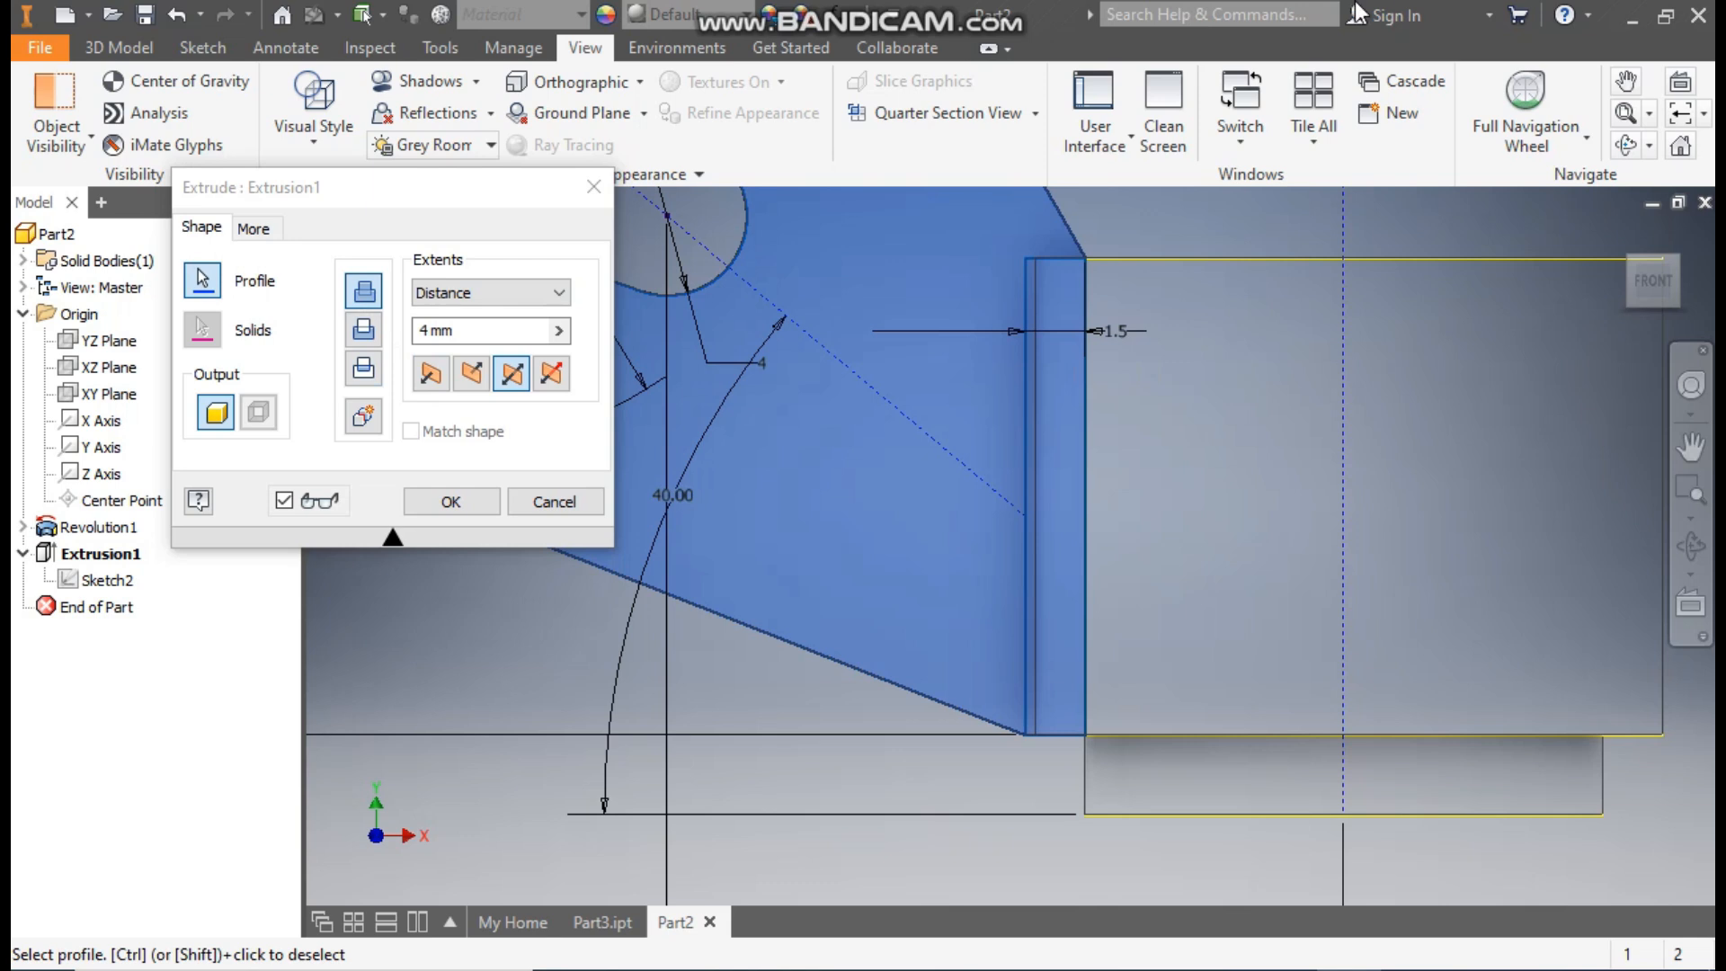
{"action": "middle_click_drag", "start_coordinate": [1171, 410], "coordinate": [1187, 489]}
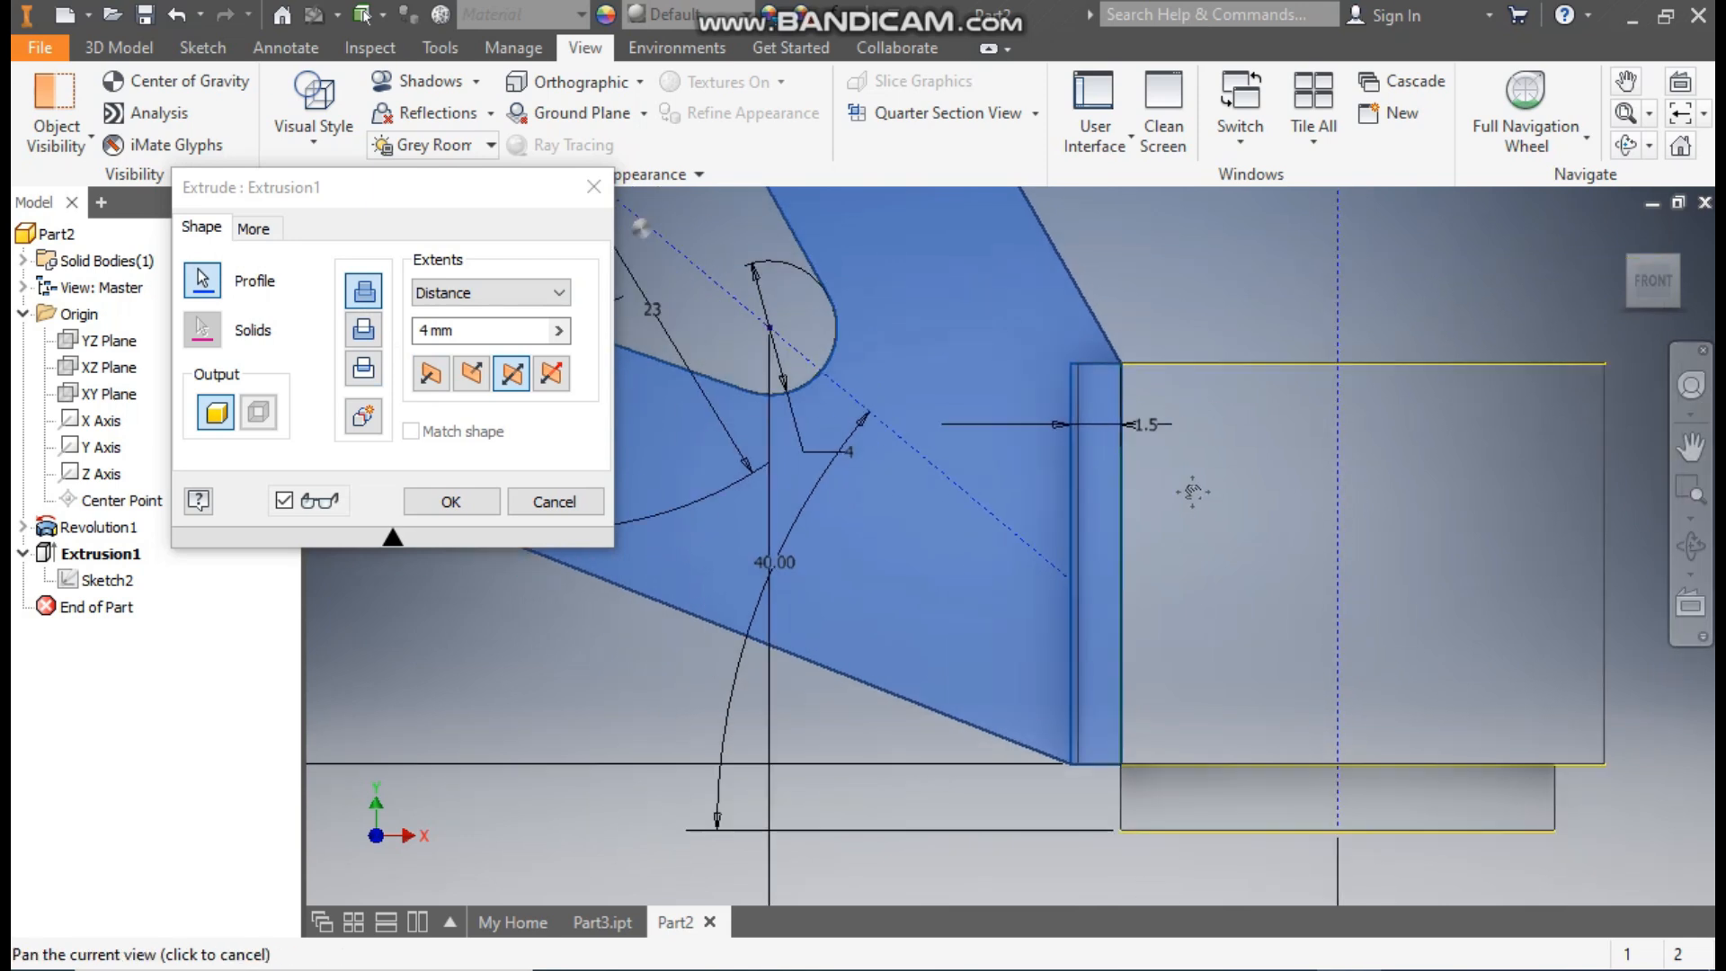
{"action": "left_click", "coordinate": [450, 501]}
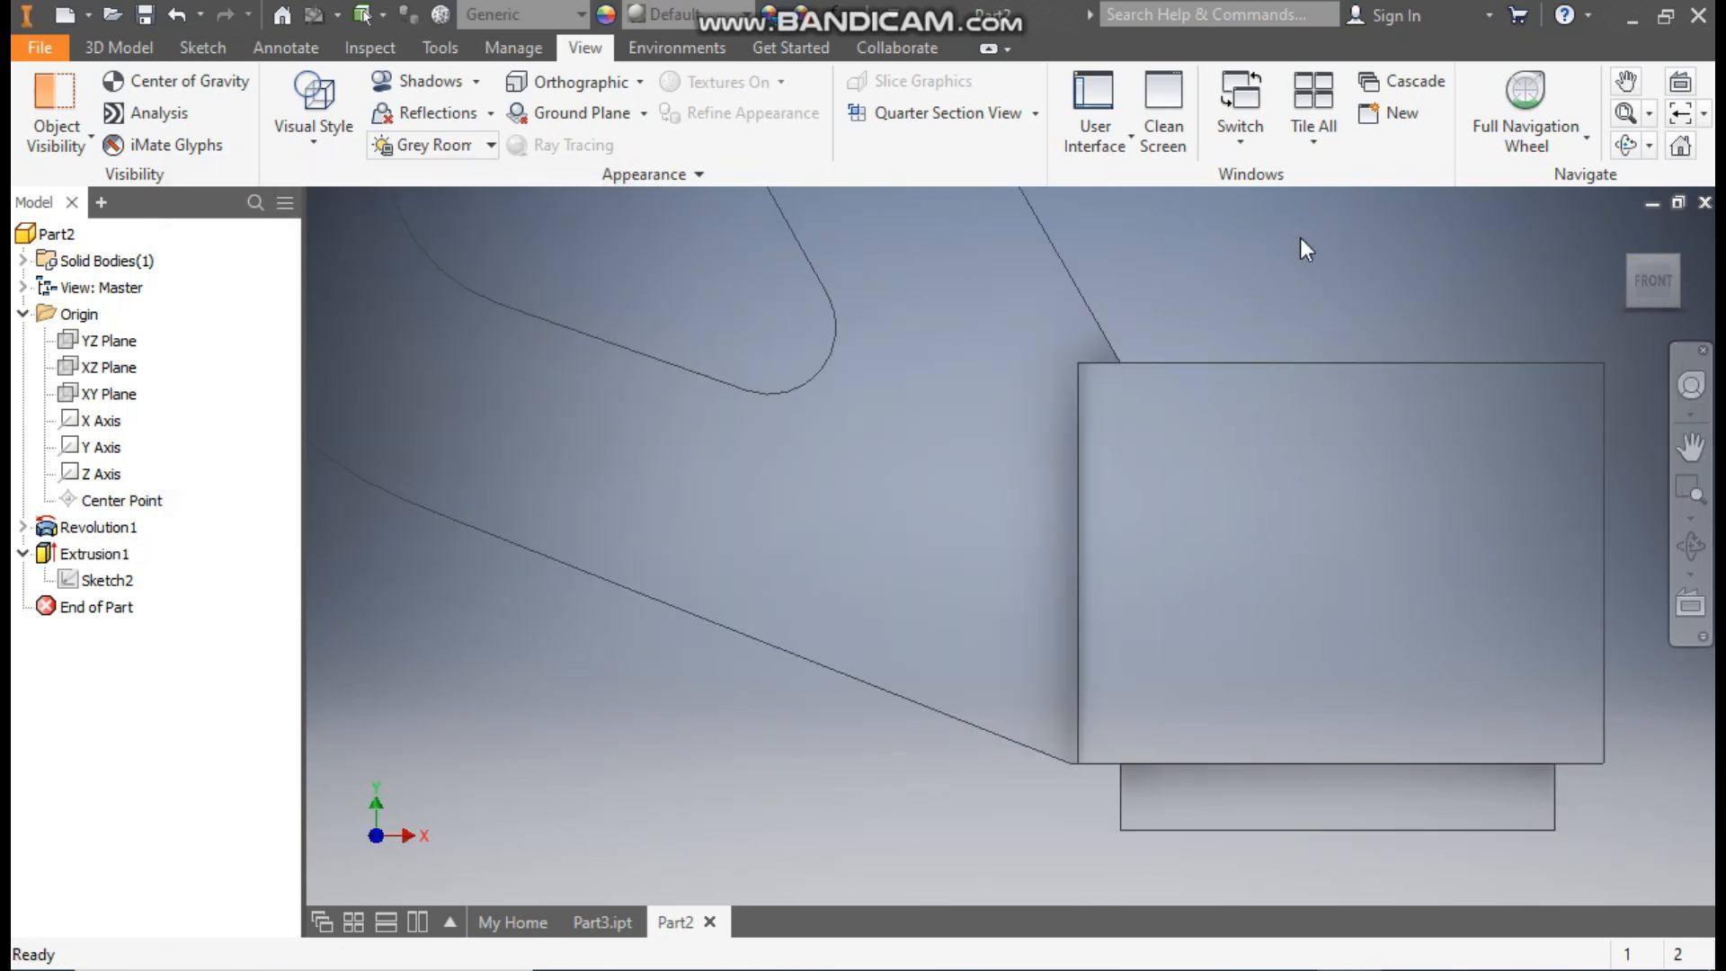
Step: Restore the Shaded with Edges visual style and inspect the joint between the lug and the cylinder
{"action": "left_click", "coordinate": [332, 135]}
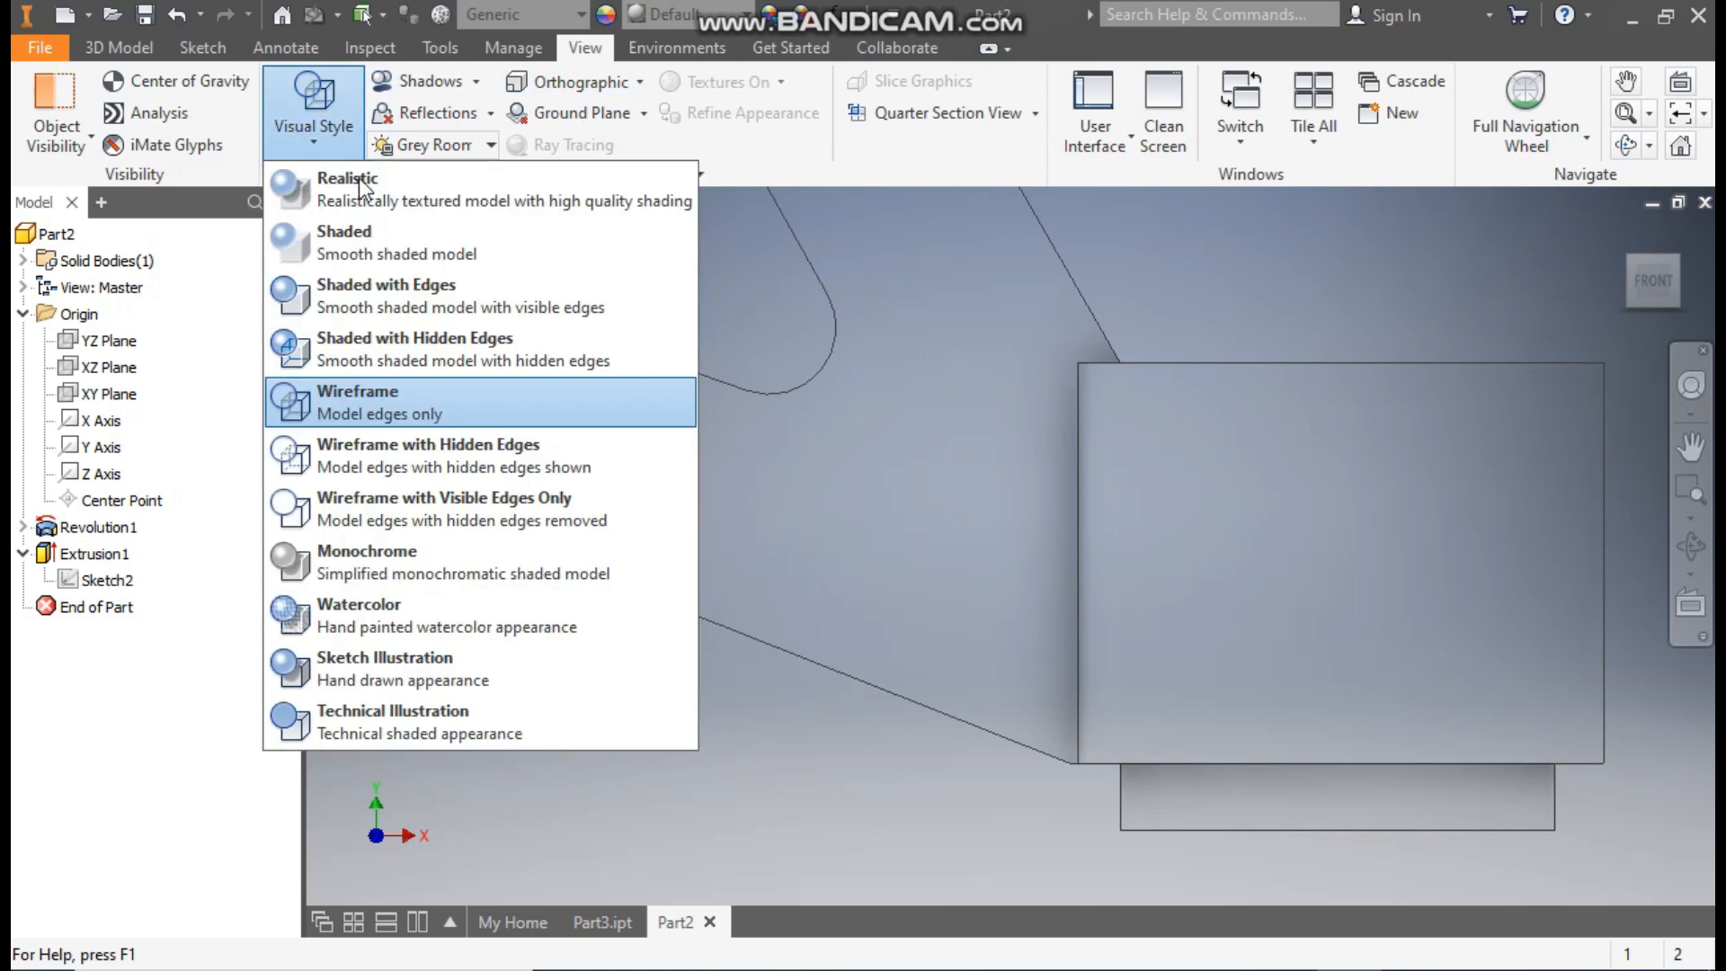
{"action": "left_click", "coordinate": [402, 287]}
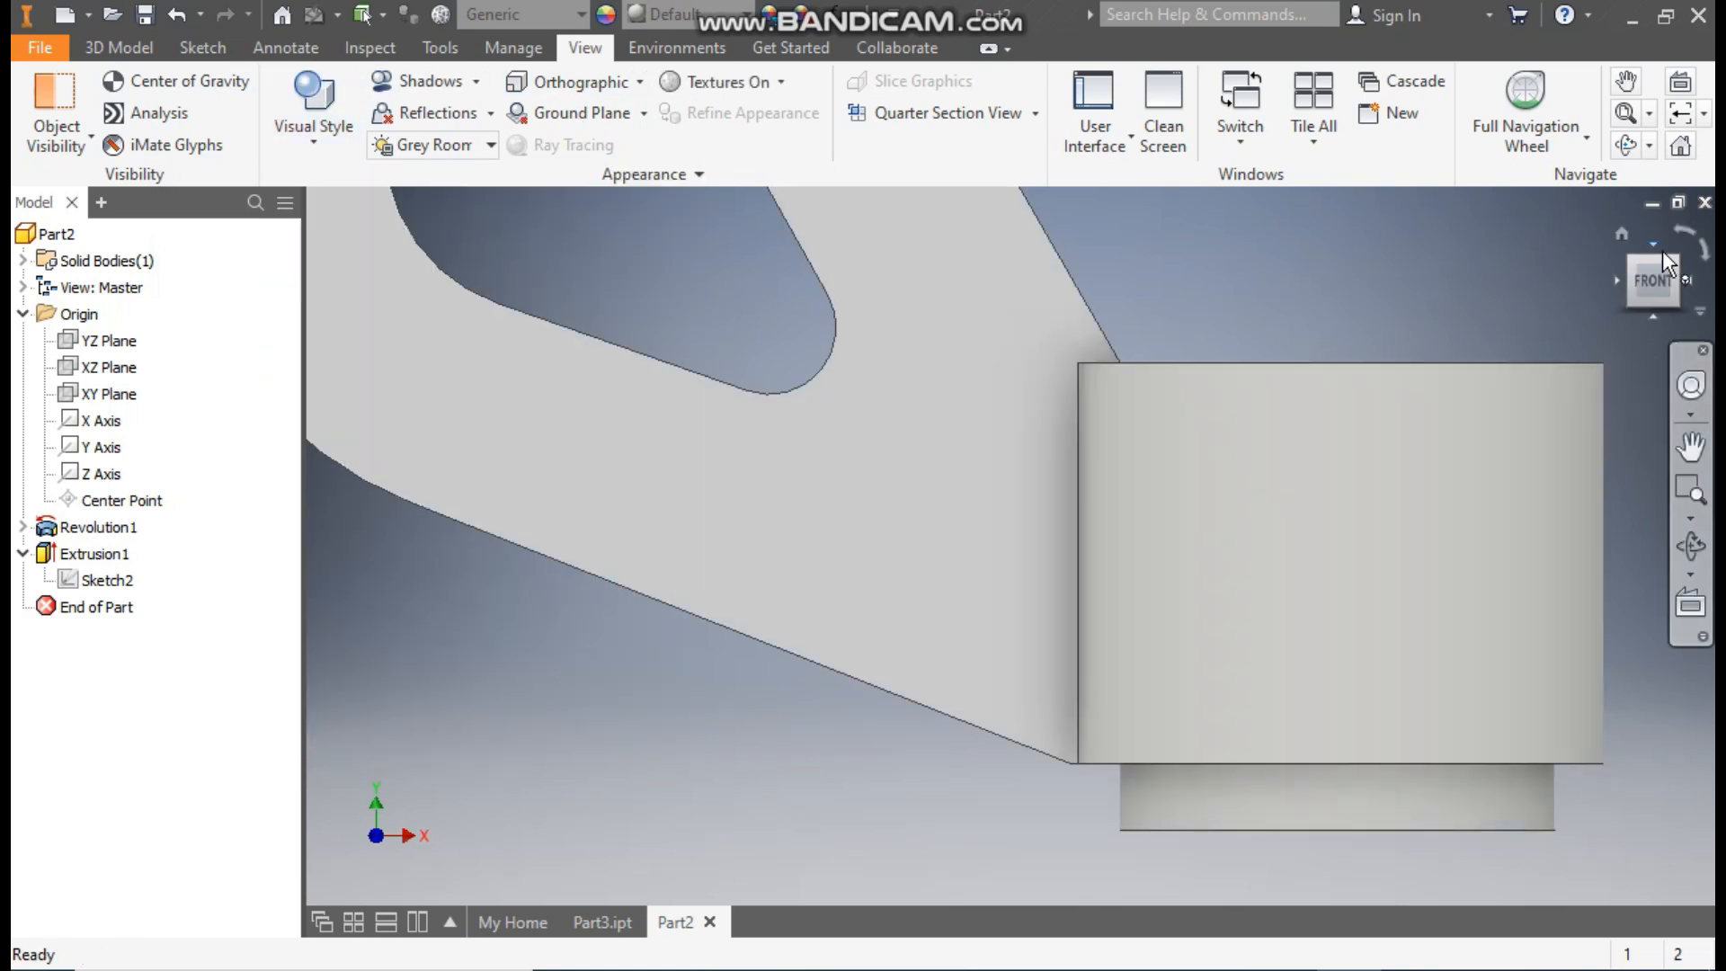
{"action": "left_click", "coordinate": [1624, 234]}
{"action": "scroll", "coordinate": [1049, 619], "scroll_direction": "up", "scroll_amount": 8}
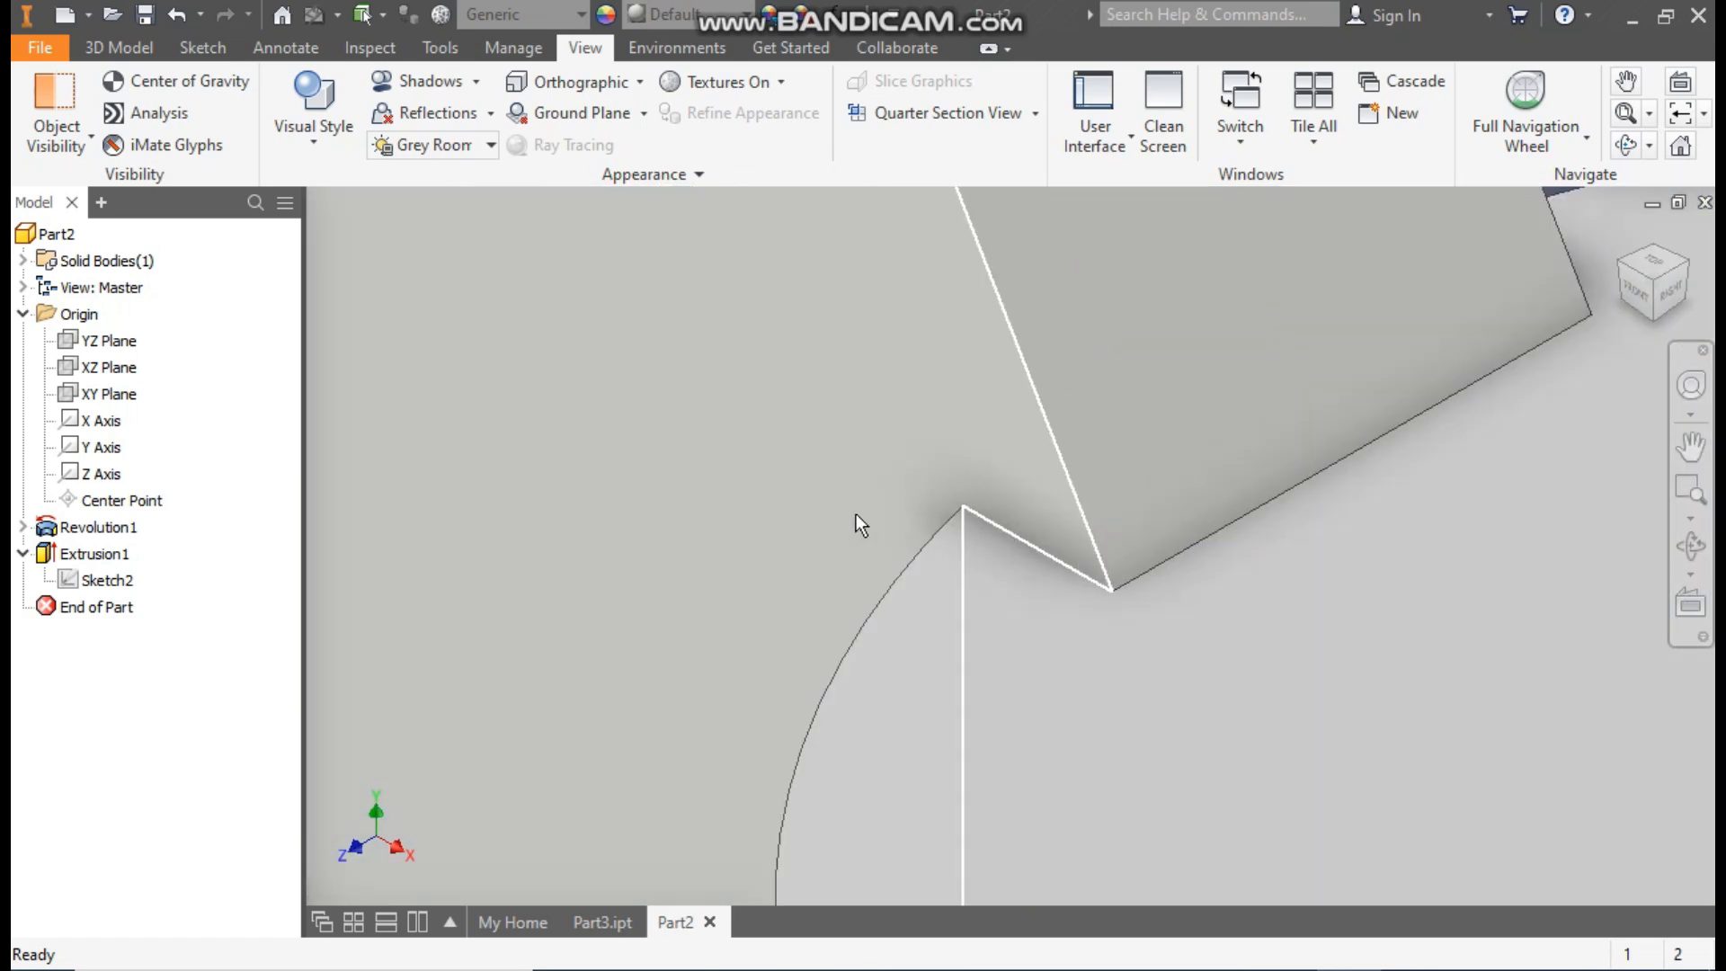
{"action": "scroll", "coordinate": [856, 514], "scroll_direction": "down", "scroll_amount": 8}
{"action": "scroll", "coordinate": [1026, 345], "scroll_direction": "down", "scroll_amount": 1}
{"action": "middle_click_drag", "start_coordinate": [1027, 346], "coordinate": [998, 450]}
{"action": "scroll", "coordinate": [1002, 448], "scroll_direction": "down", "scroll_amount": 1}
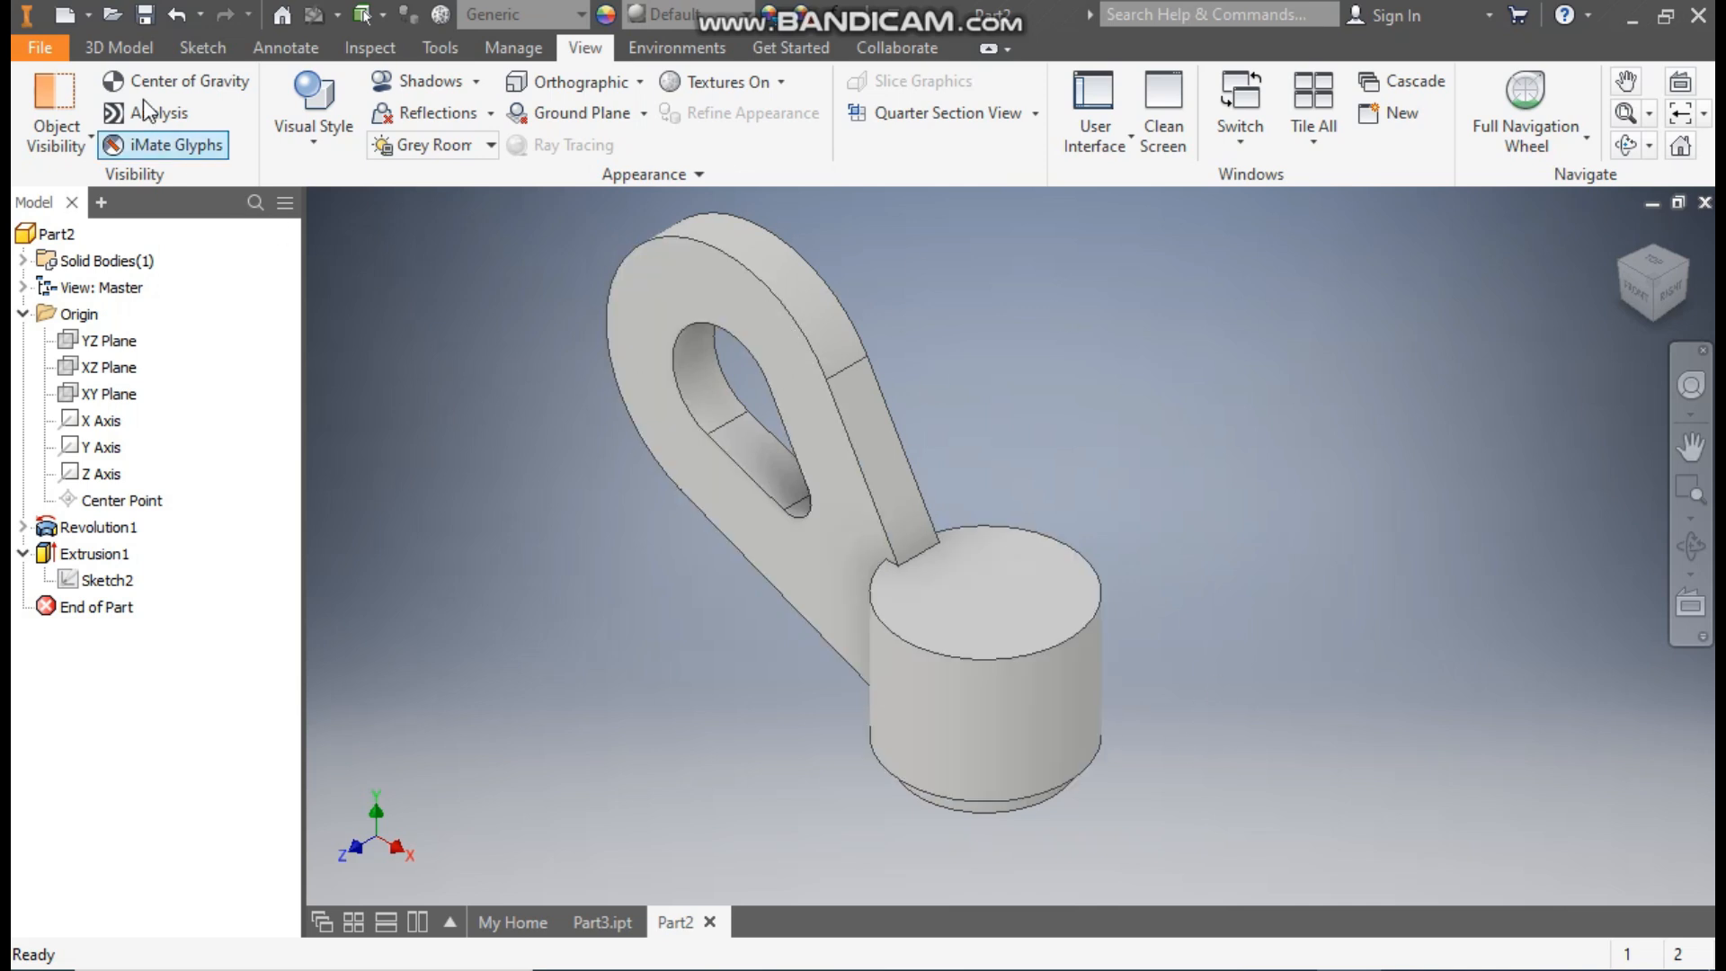
Step: Mirror the lug extrusion about the YZ plane to the opposite side of the cylinder
{"action": "left_click", "coordinate": [117, 48]}
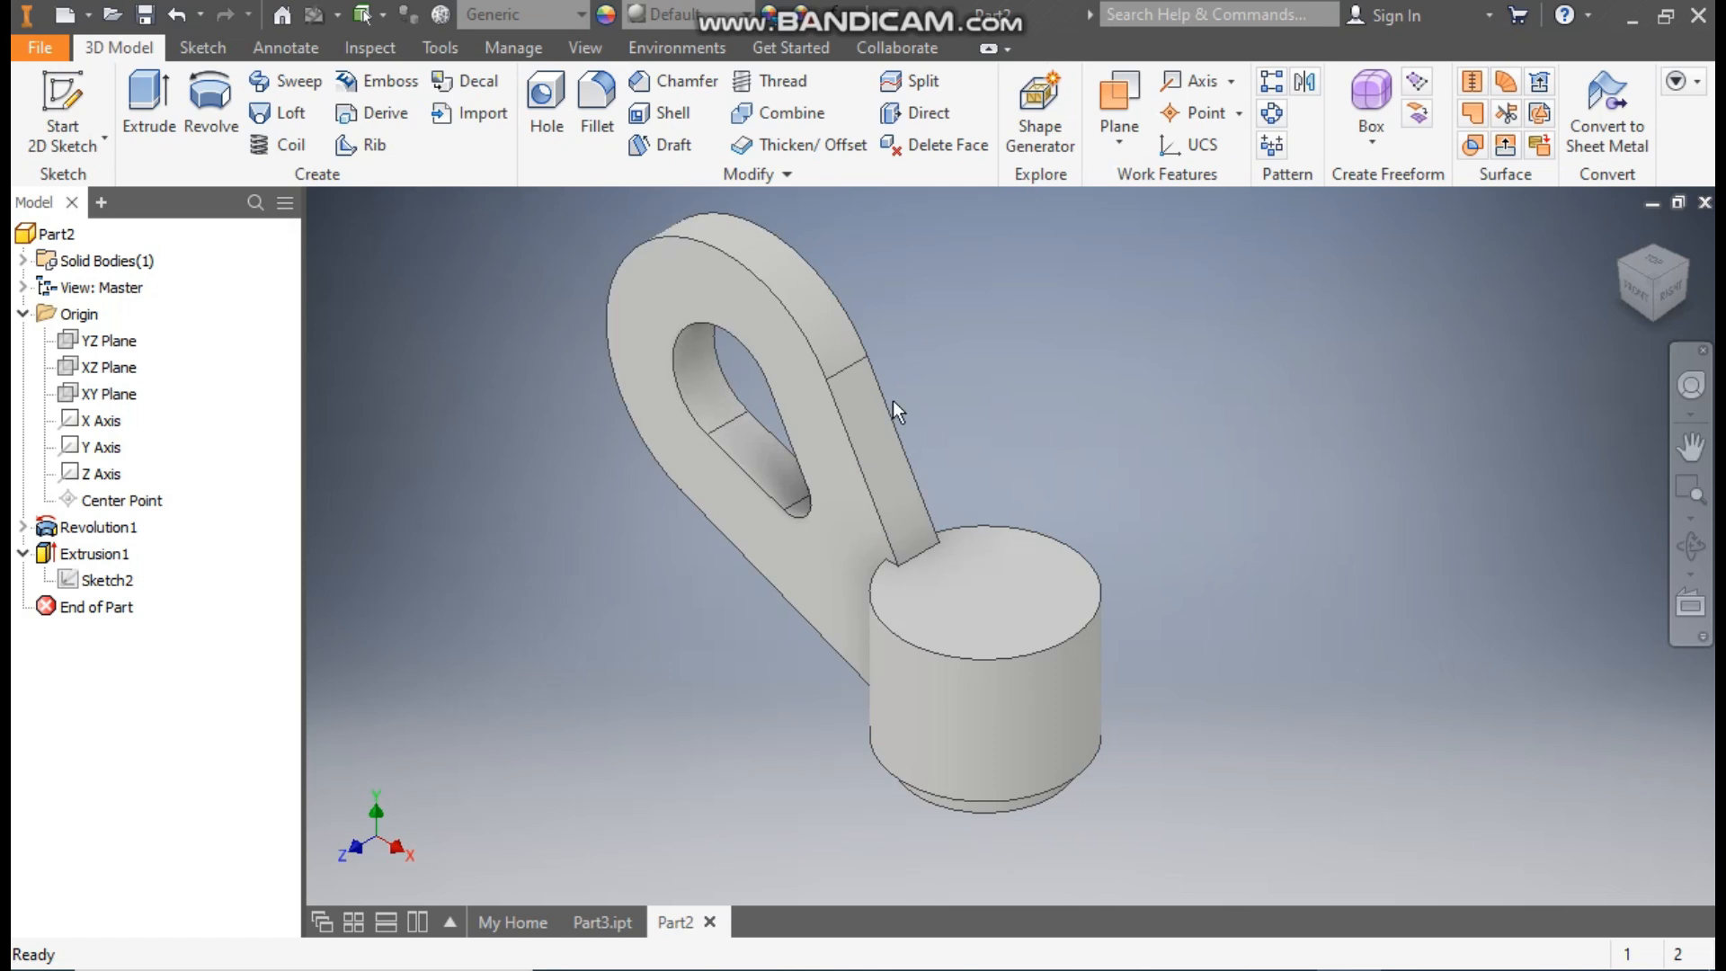
{"action": "left_click", "coordinate": [1305, 84]}
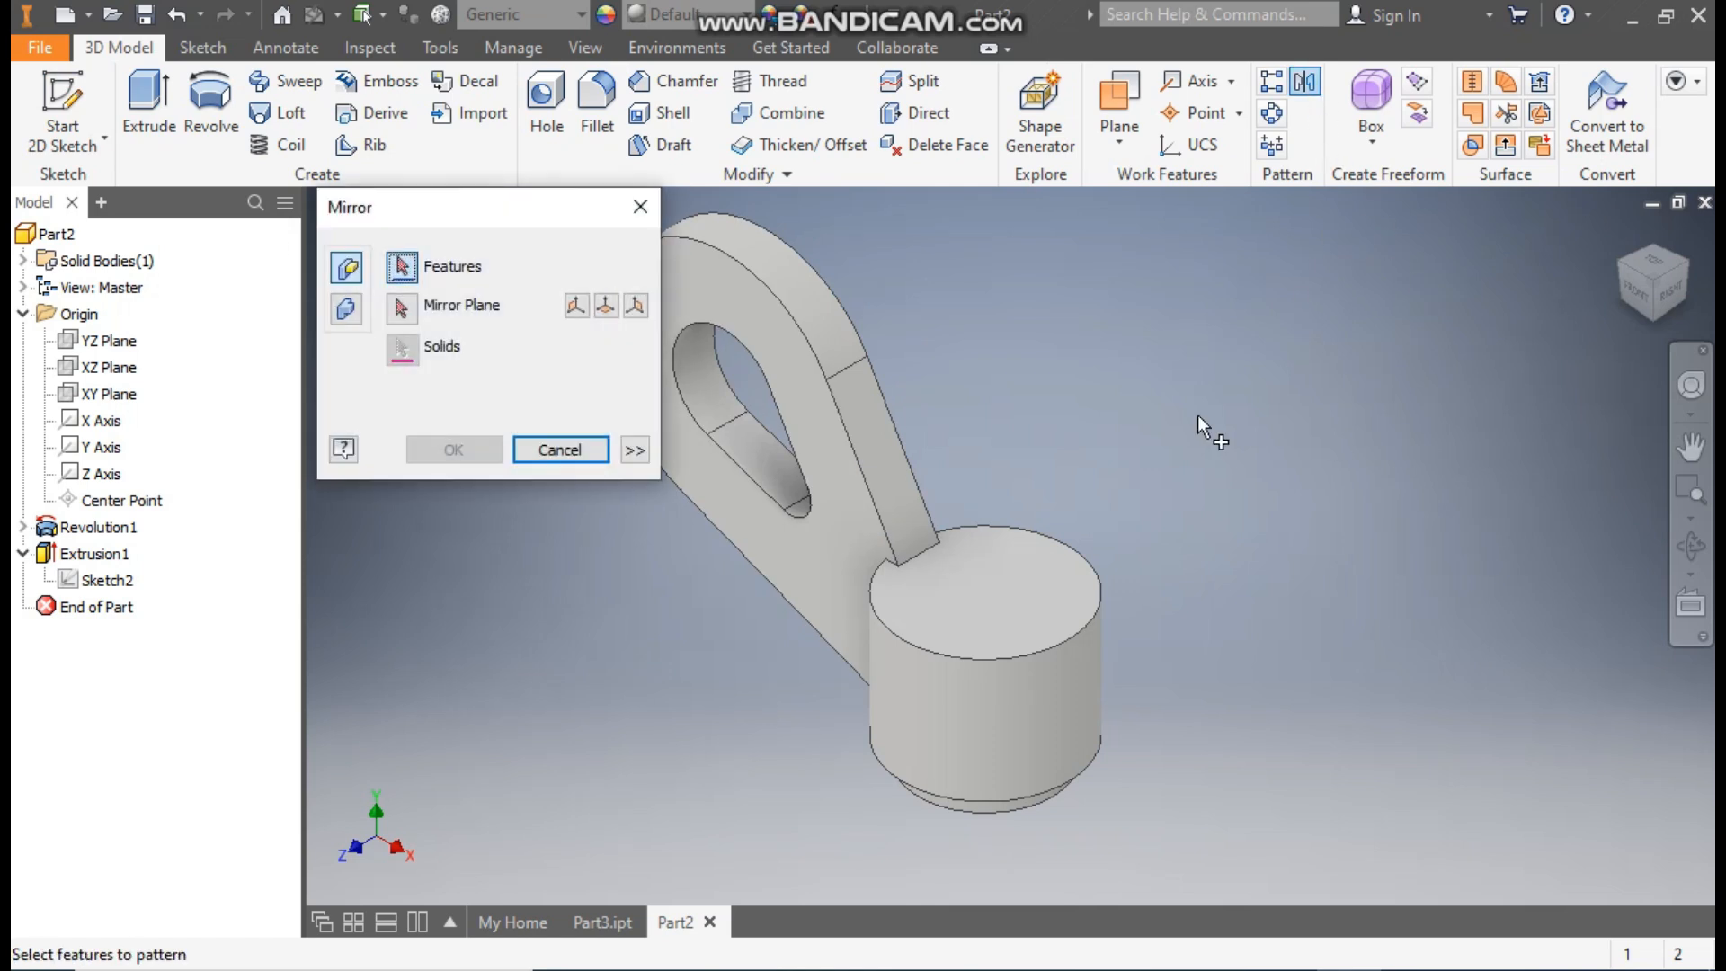
{"action": "left_click", "coordinate": [100, 554]}
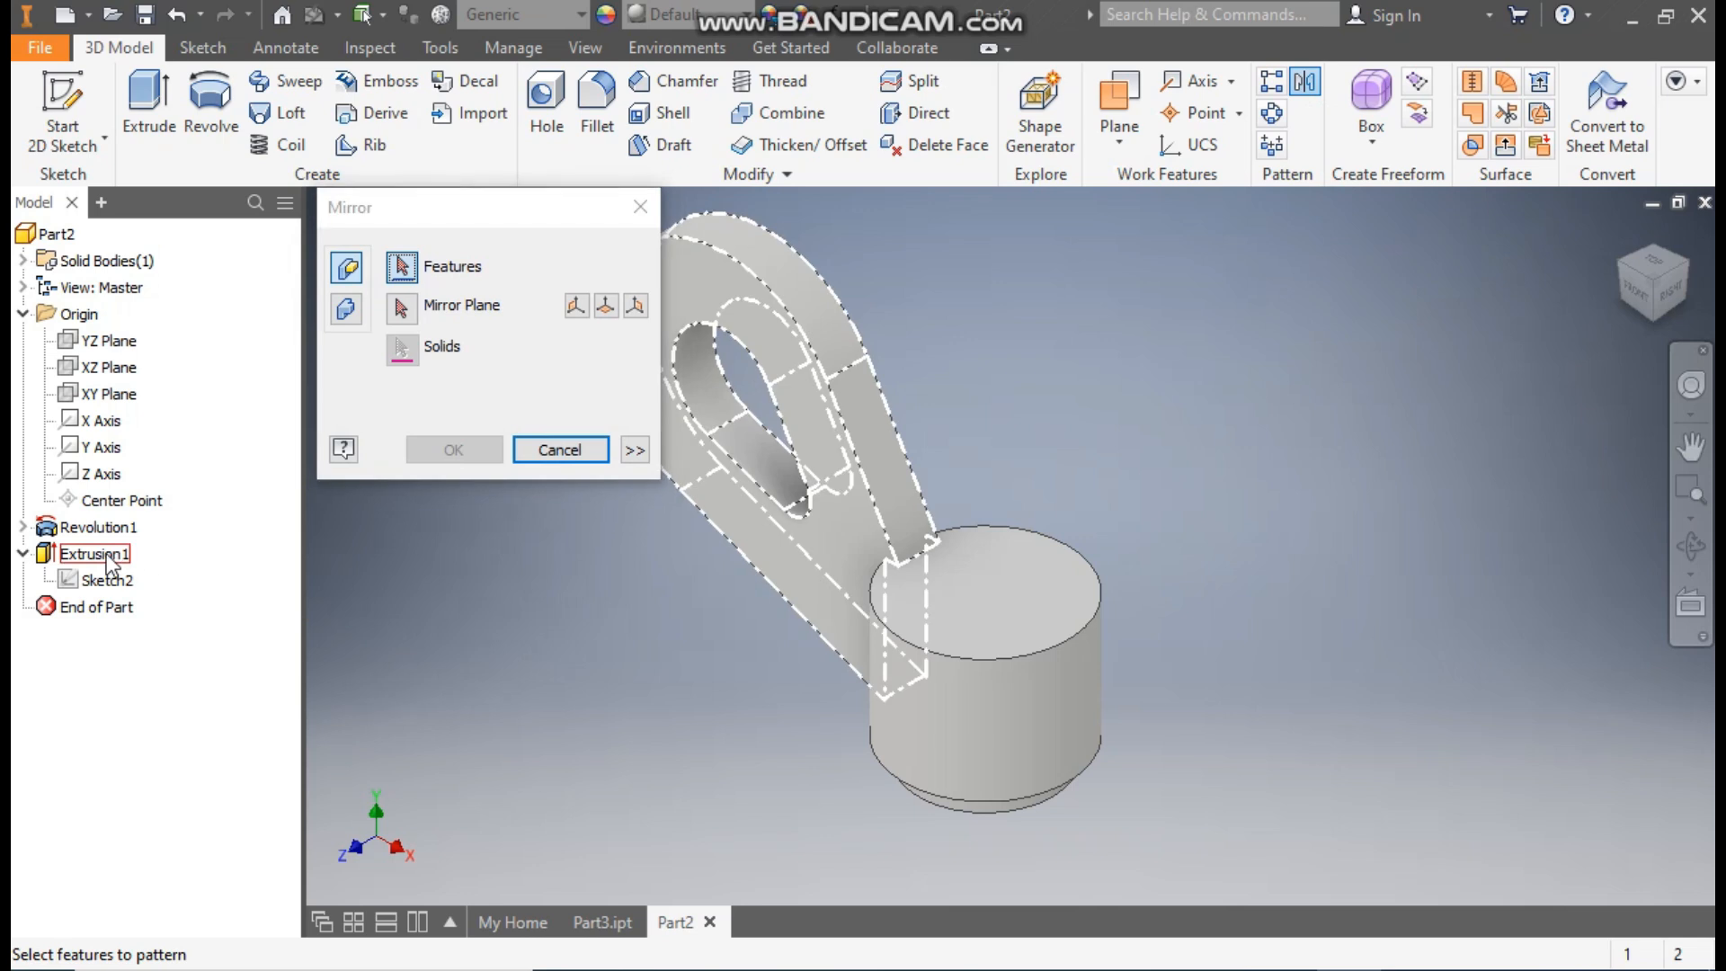
{"action": "left_click", "coordinate": [401, 307]}
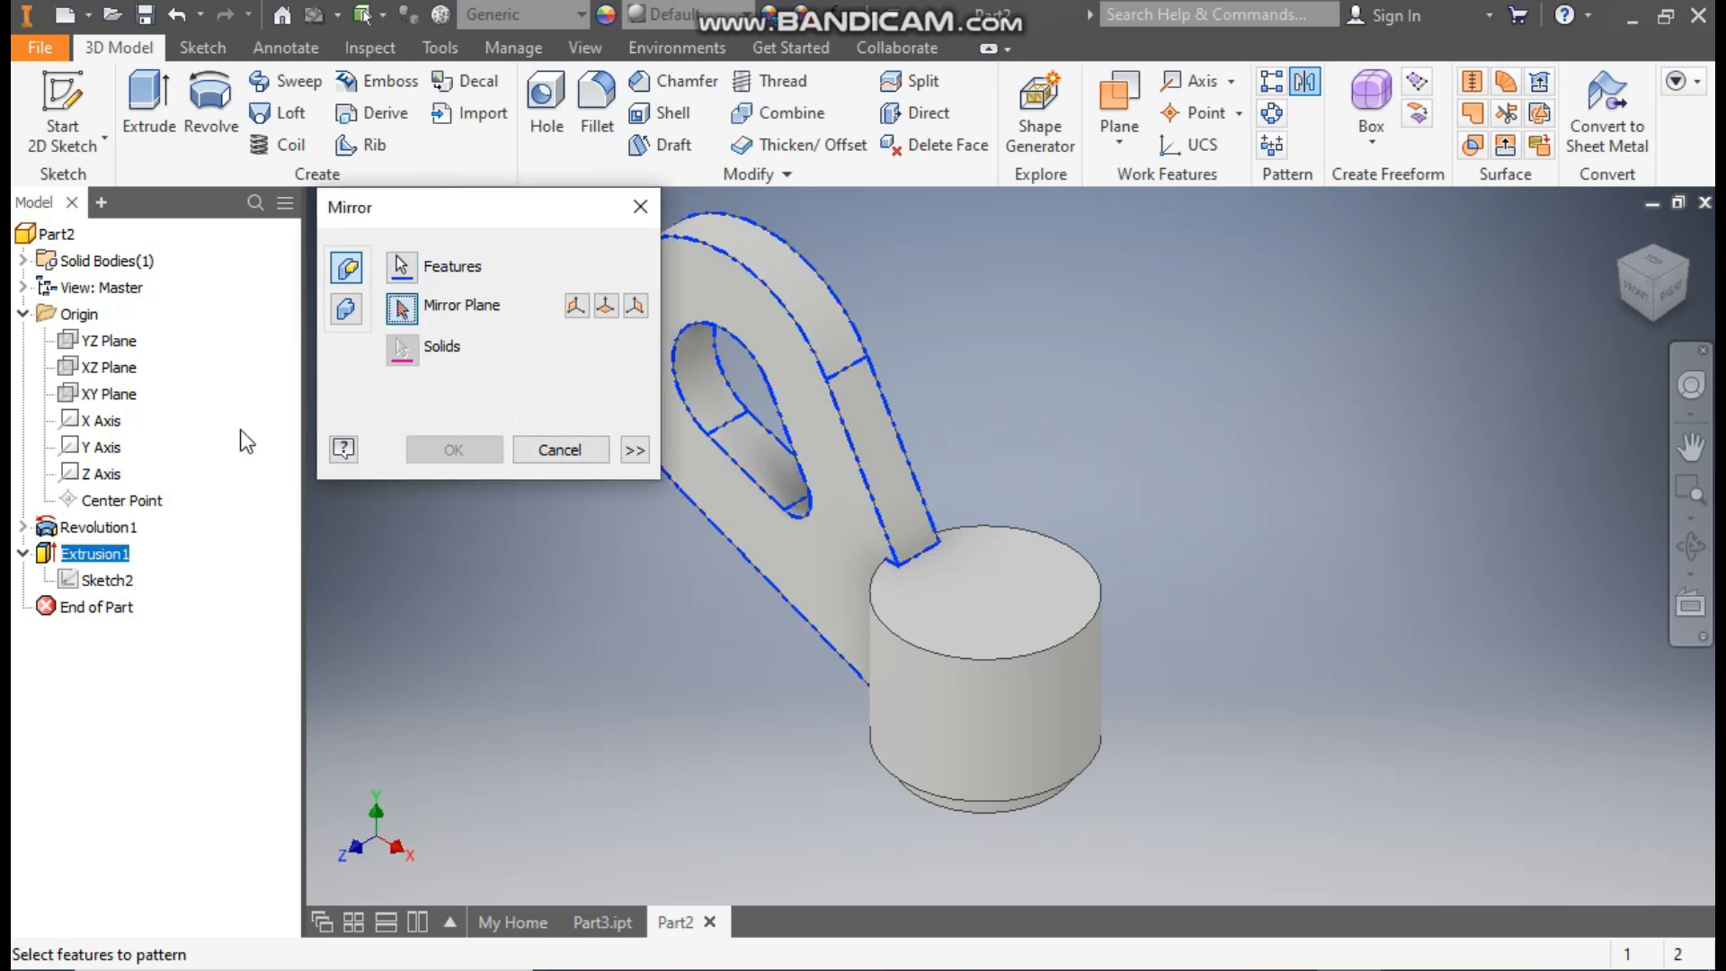
{"action": "left_click", "coordinate": [116, 347]}
{"action": "left_click", "coordinate": [449, 449]}
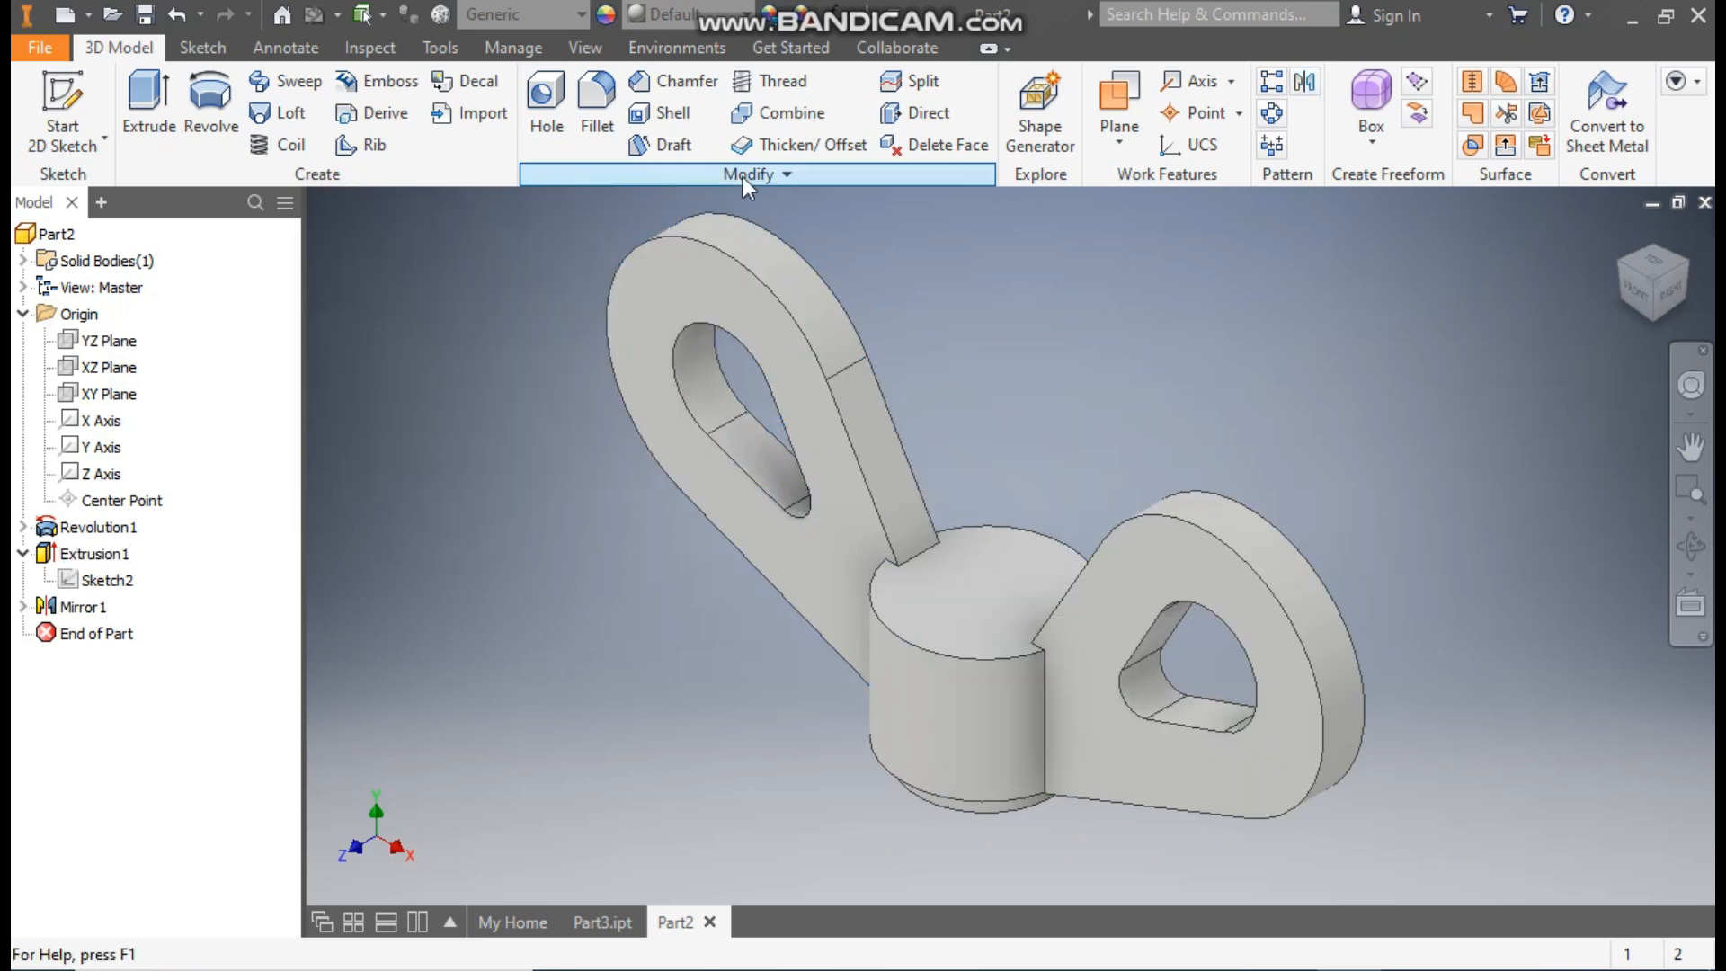
Step: Set up a 1.5 mm fillet on the cylinder's top rim and the outer edges of both lugs
{"action": "left_click", "coordinate": [586, 94]}
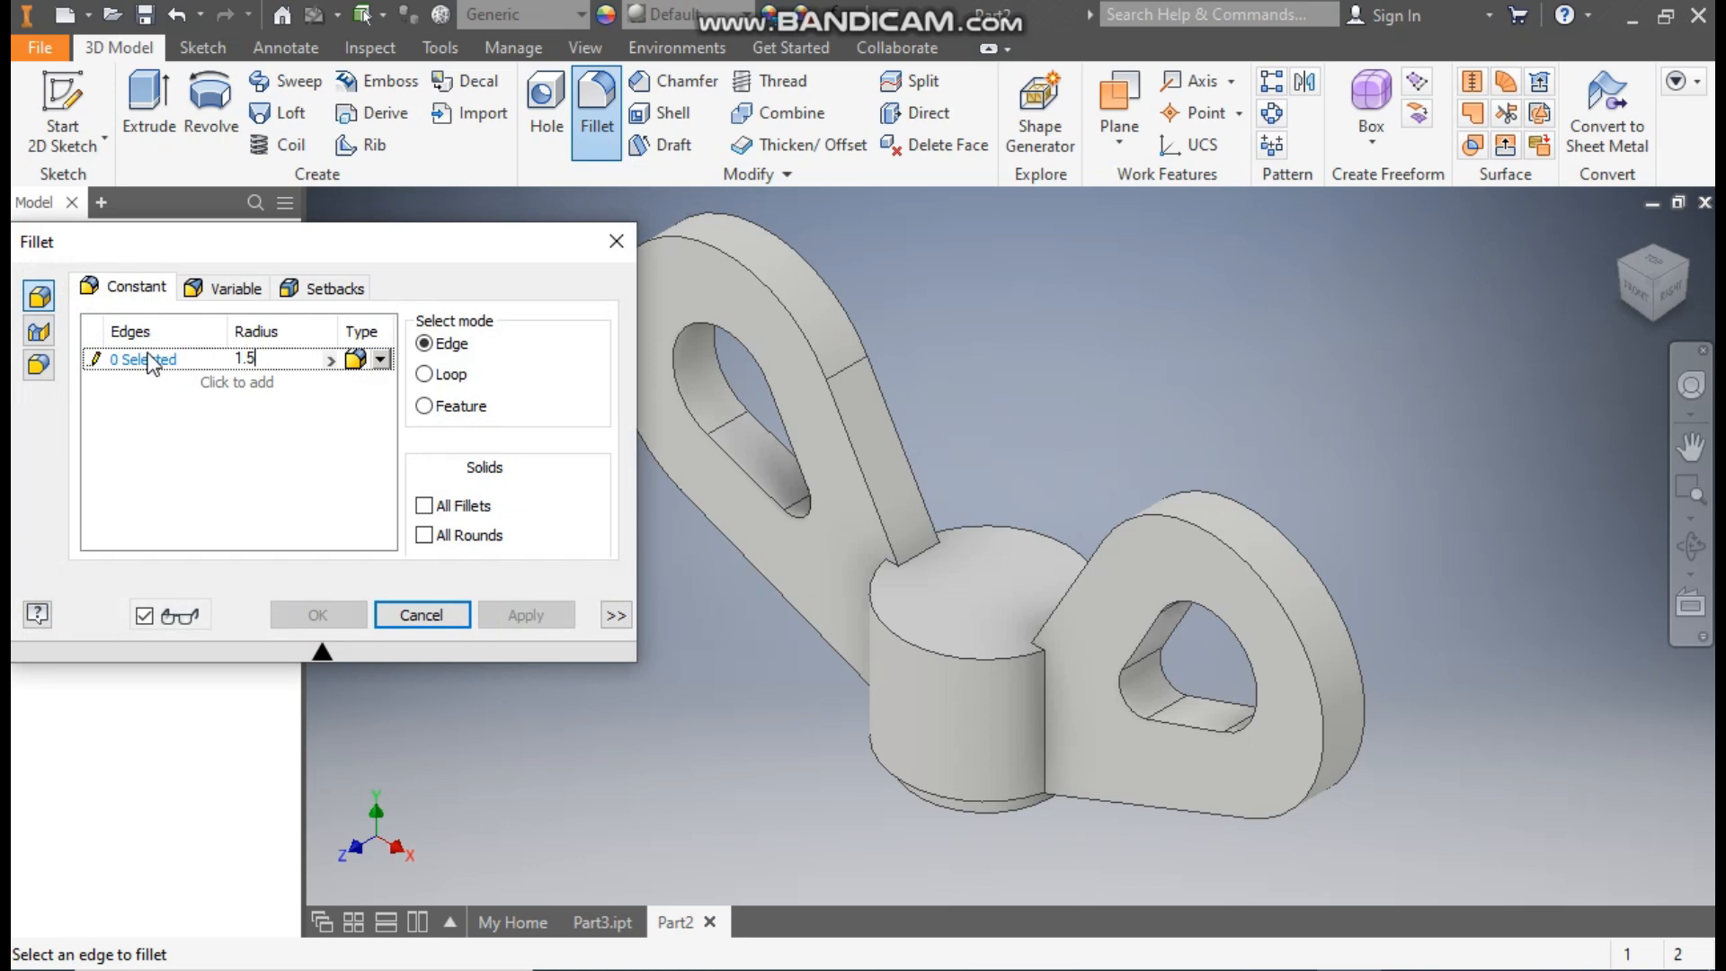
{"action": "left_click", "coordinate": [919, 646]}
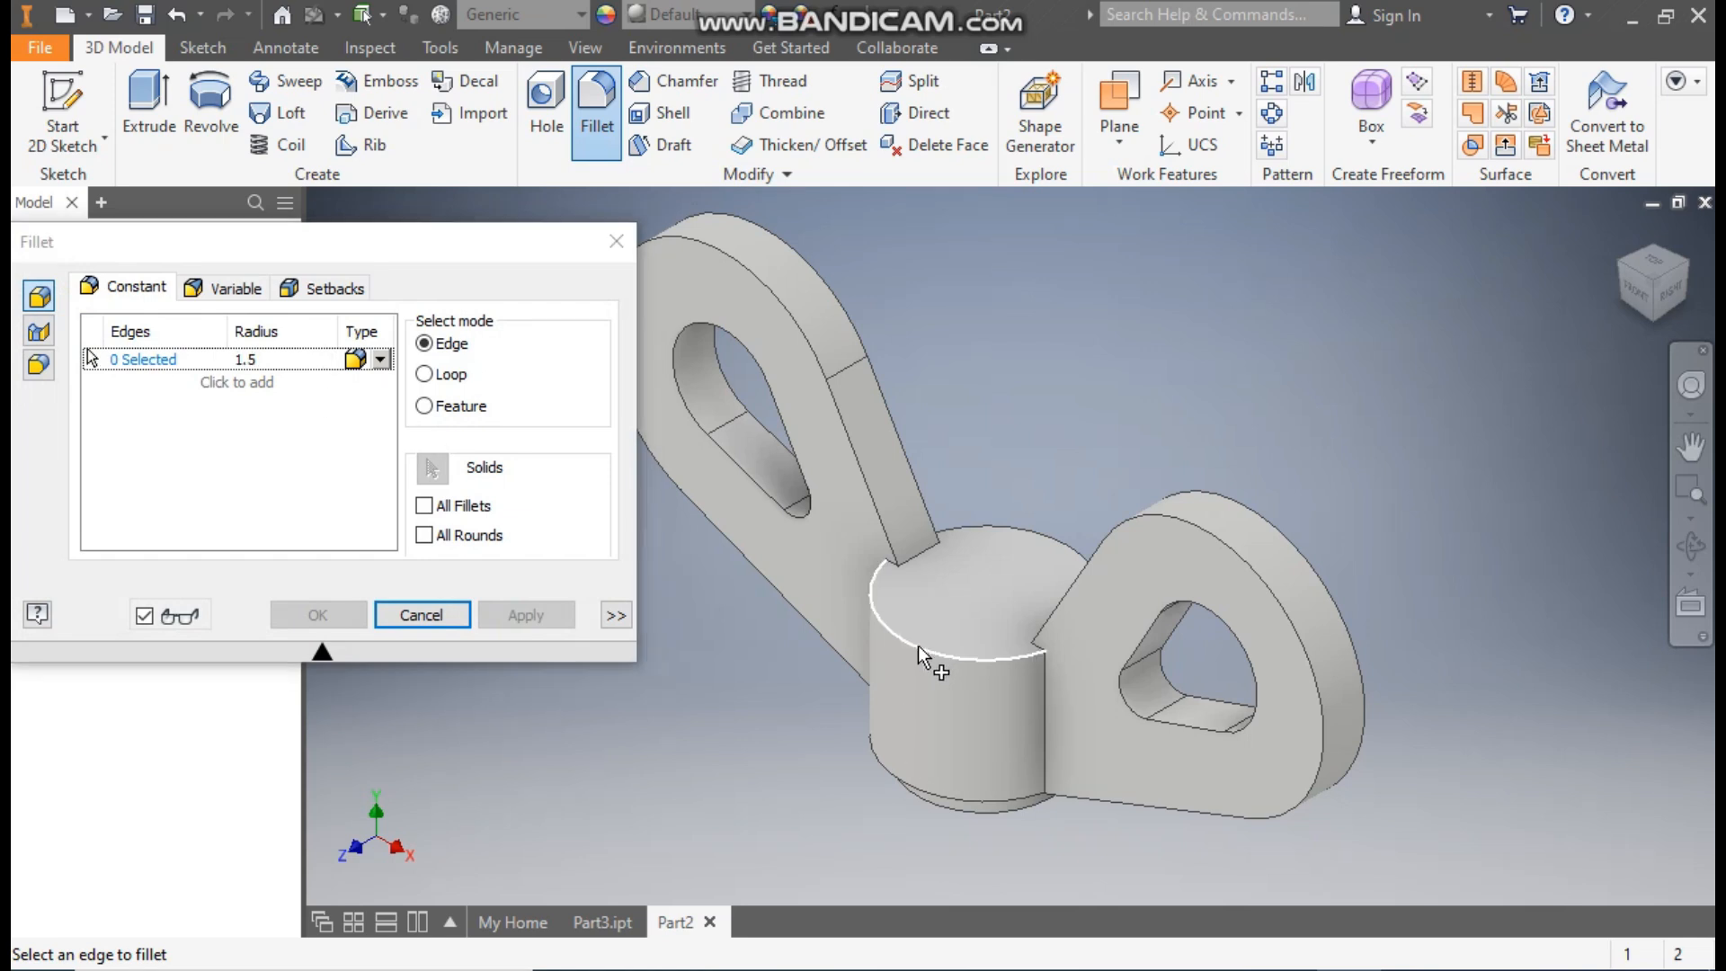
{"action": "left_click", "coordinate": [1011, 527]}
{"action": "left_click", "coordinate": [886, 538]}
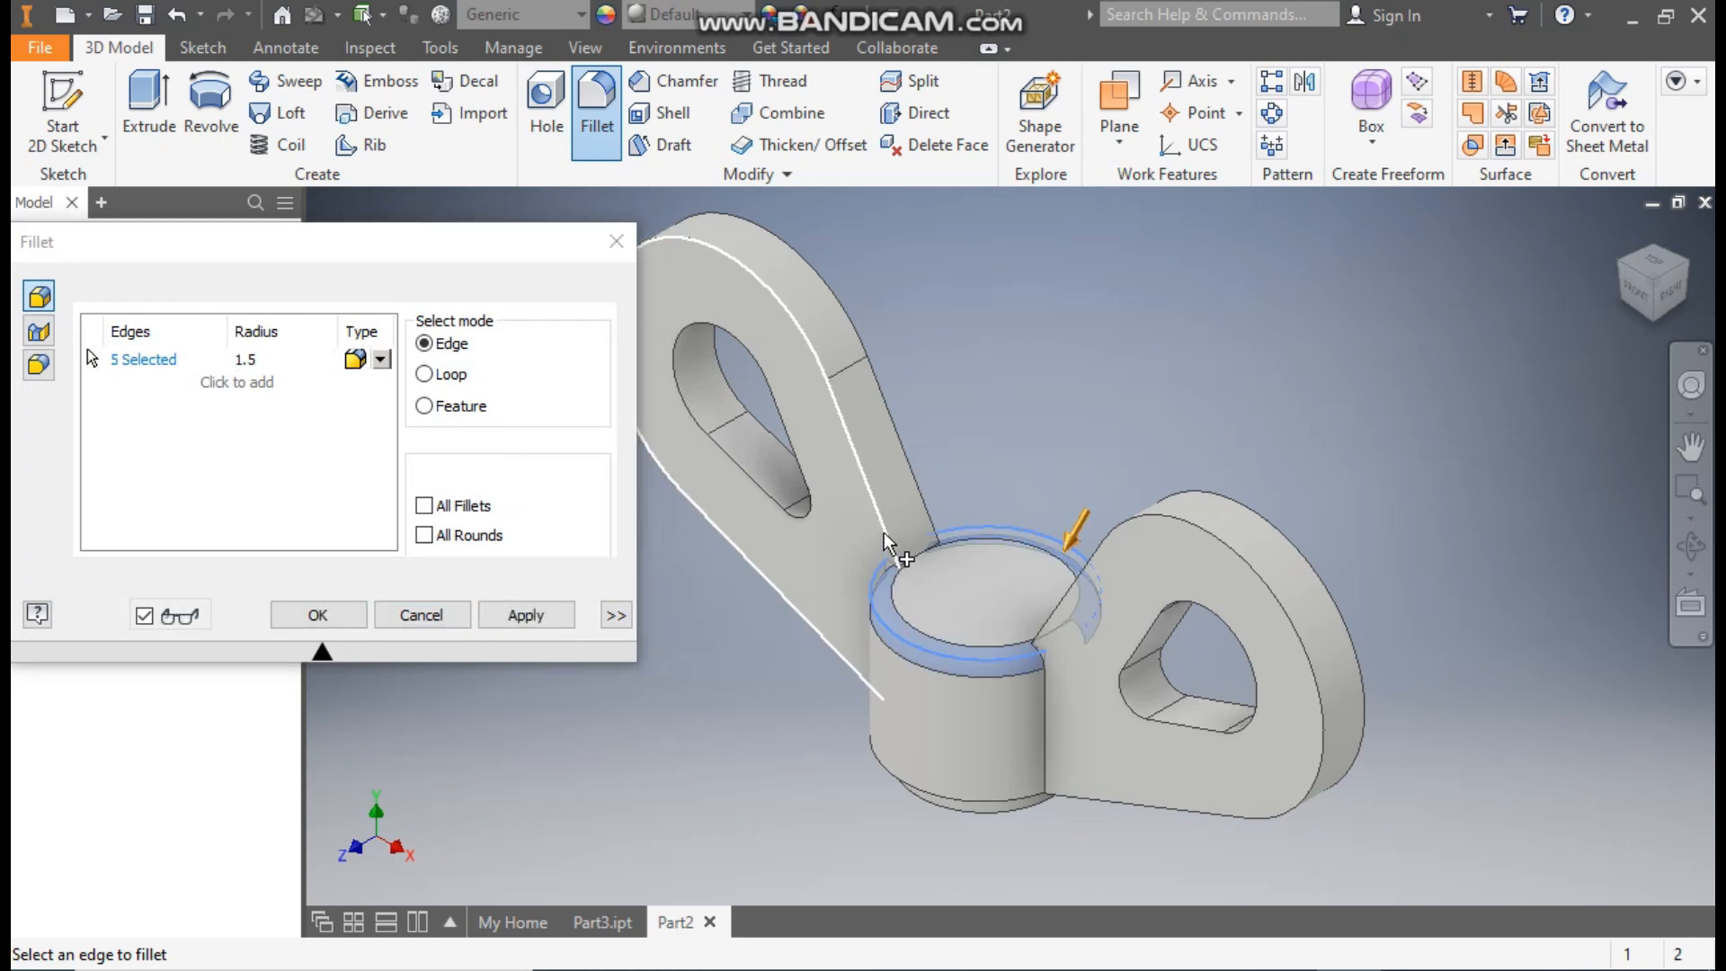
{"action": "left_click", "coordinate": [903, 460]}
{"action": "left_click", "coordinate": [1133, 531]}
{"action": "left_click", "coordinate": [1124, 525]}
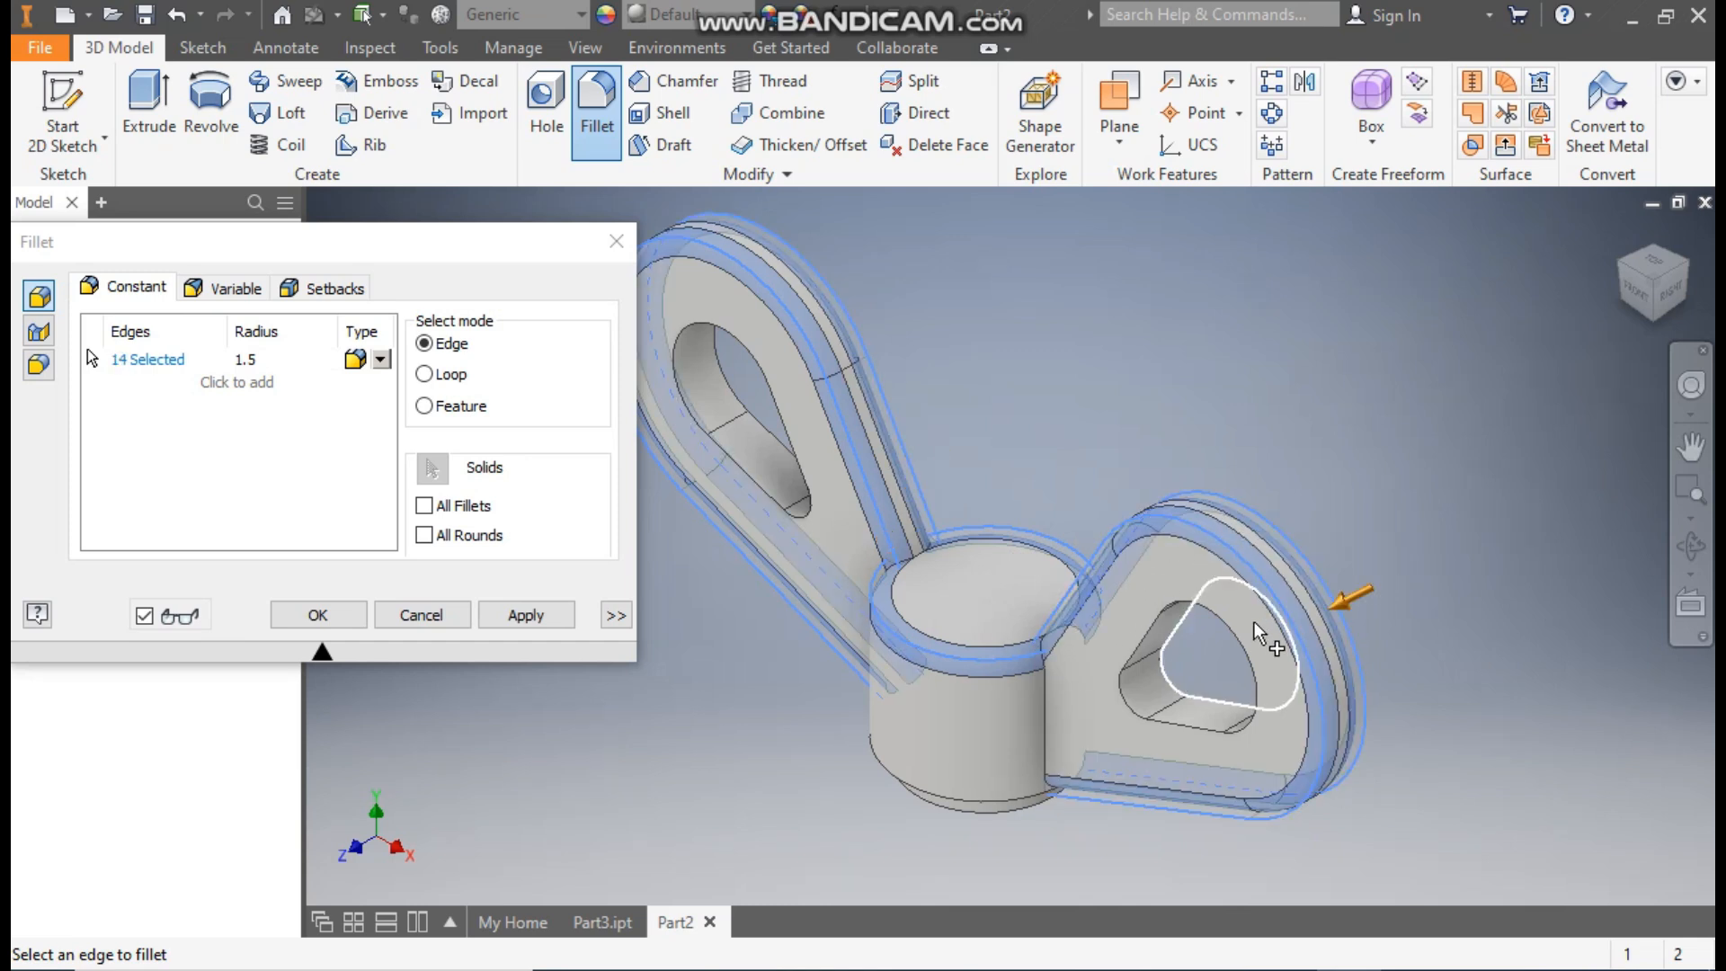
Step: Try adding the edges where both lugs meet the cylinder's top face to the fillet, and deselect them again
{"action": "scroll", "coordinate": [958, 602], "scroll_direction": "up", "scroll_amount": 3}
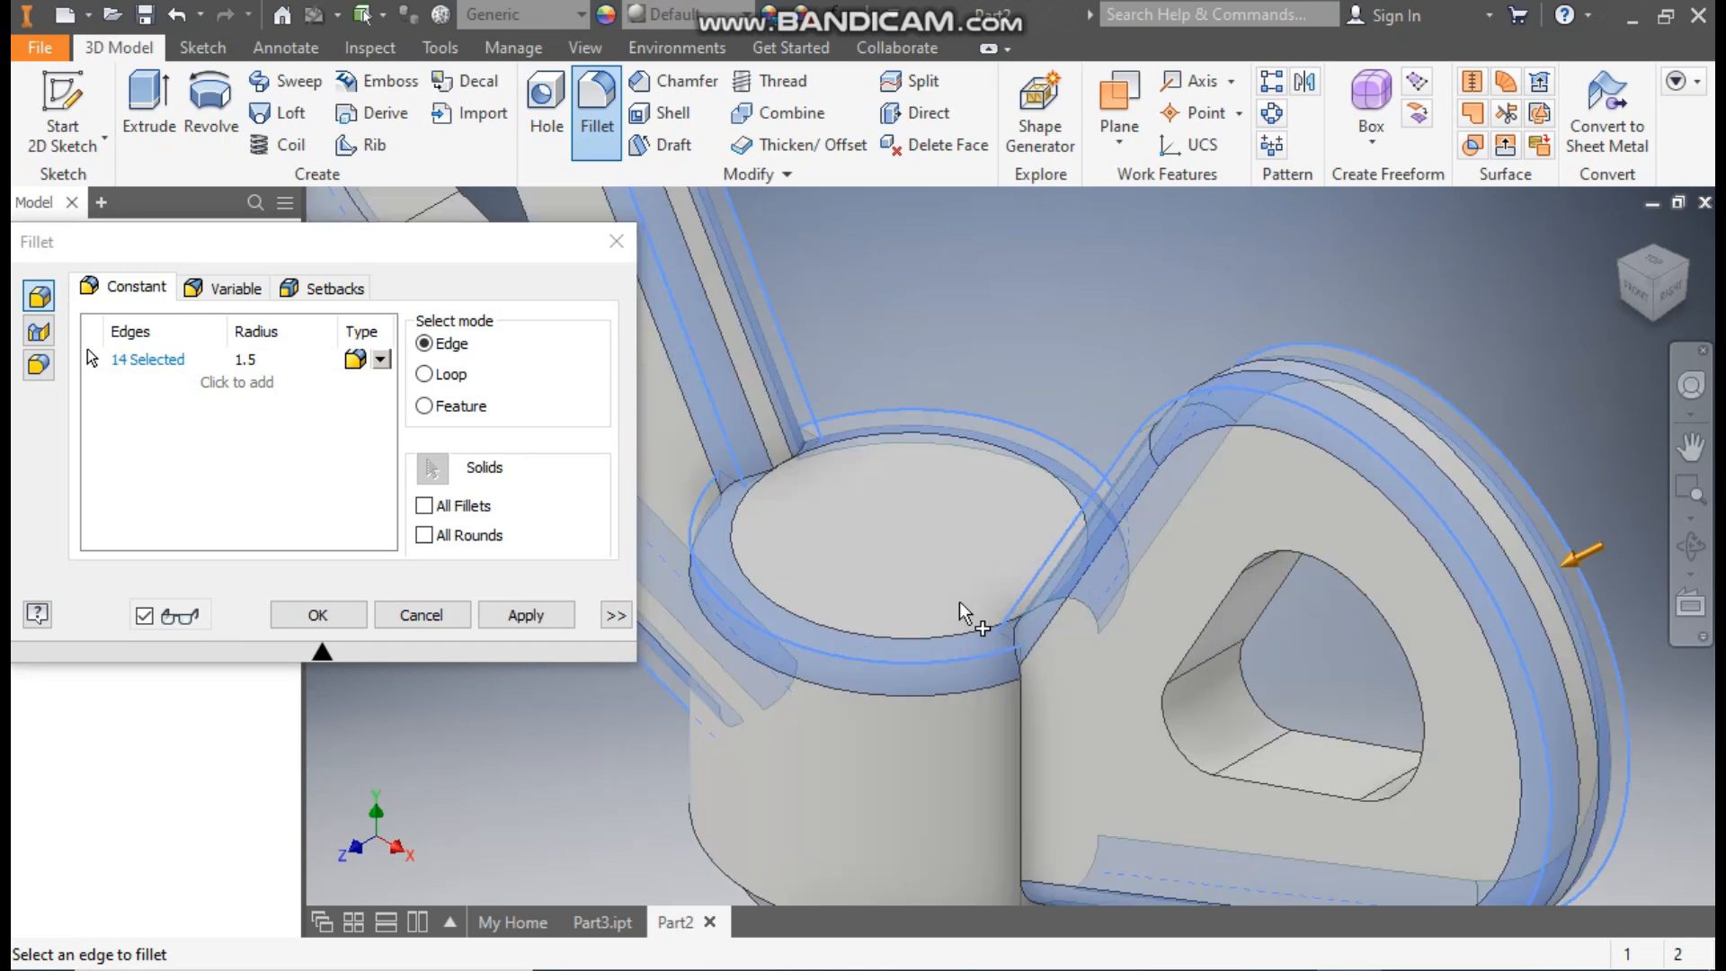
{"action": "left_click", "coordinate": [812, 464]}
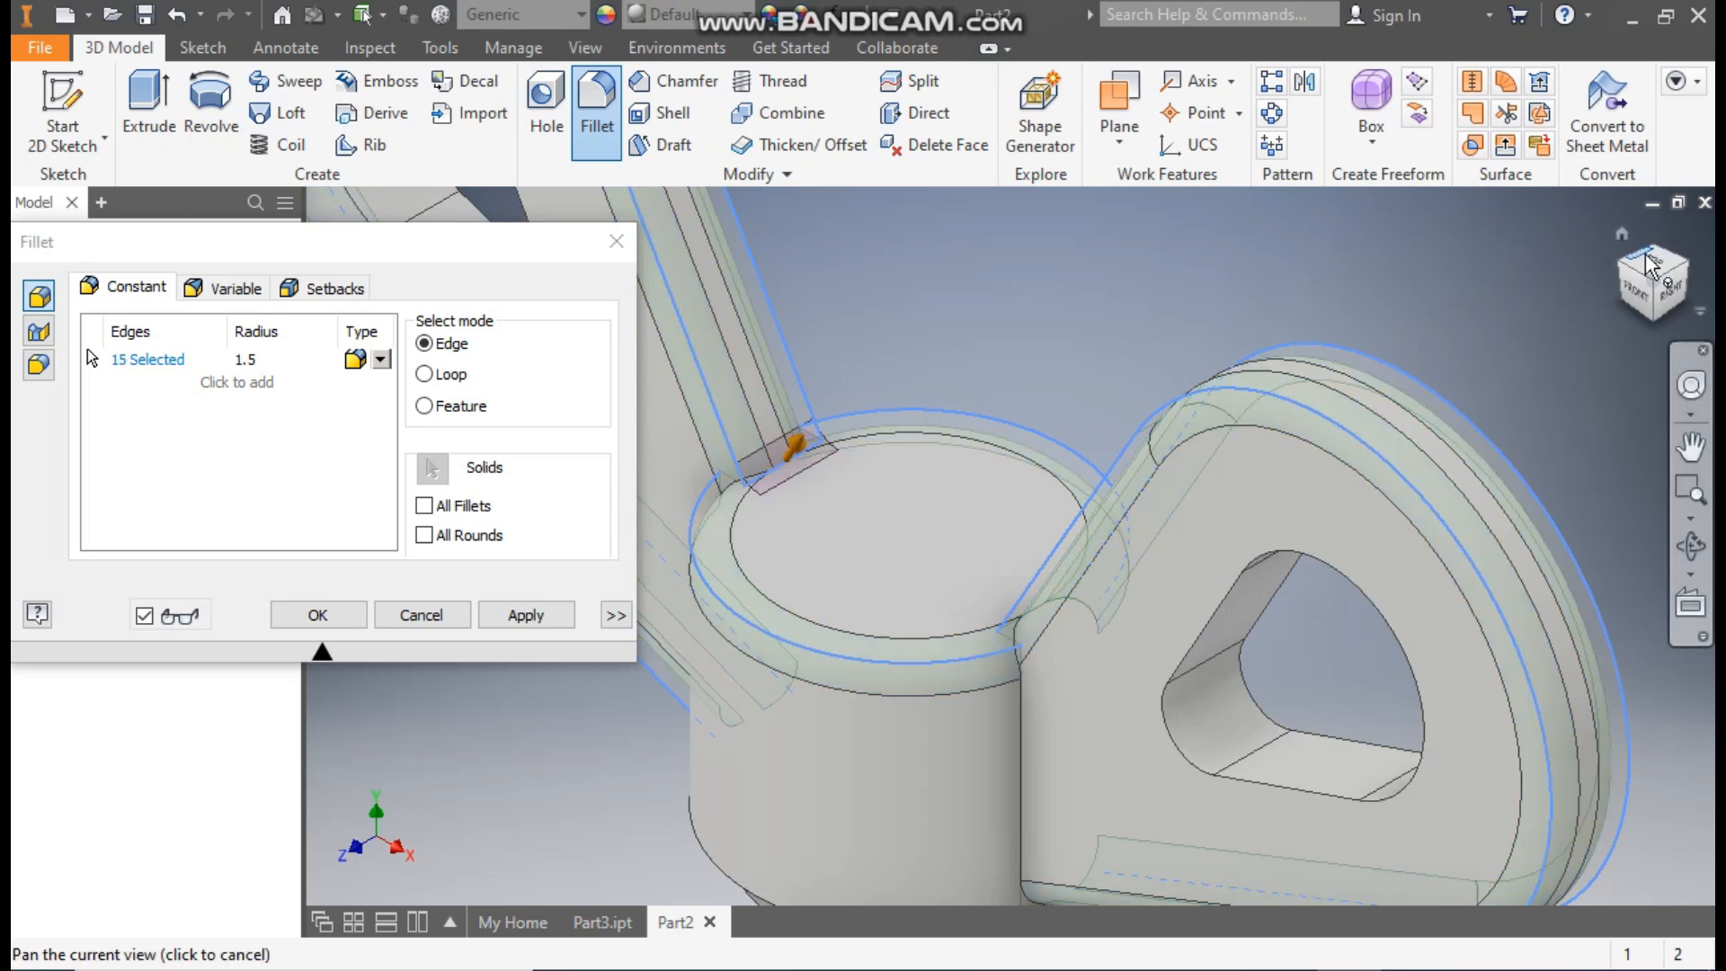
{"action": "left_click", "coordinate": [1624, 273]}
{"action": "scroll", "coordinate": [1039, 539], "scroll_direction": "up", "scroll_amount": 3}
{"action": "left_click", "coordinate": [1055, 573]}
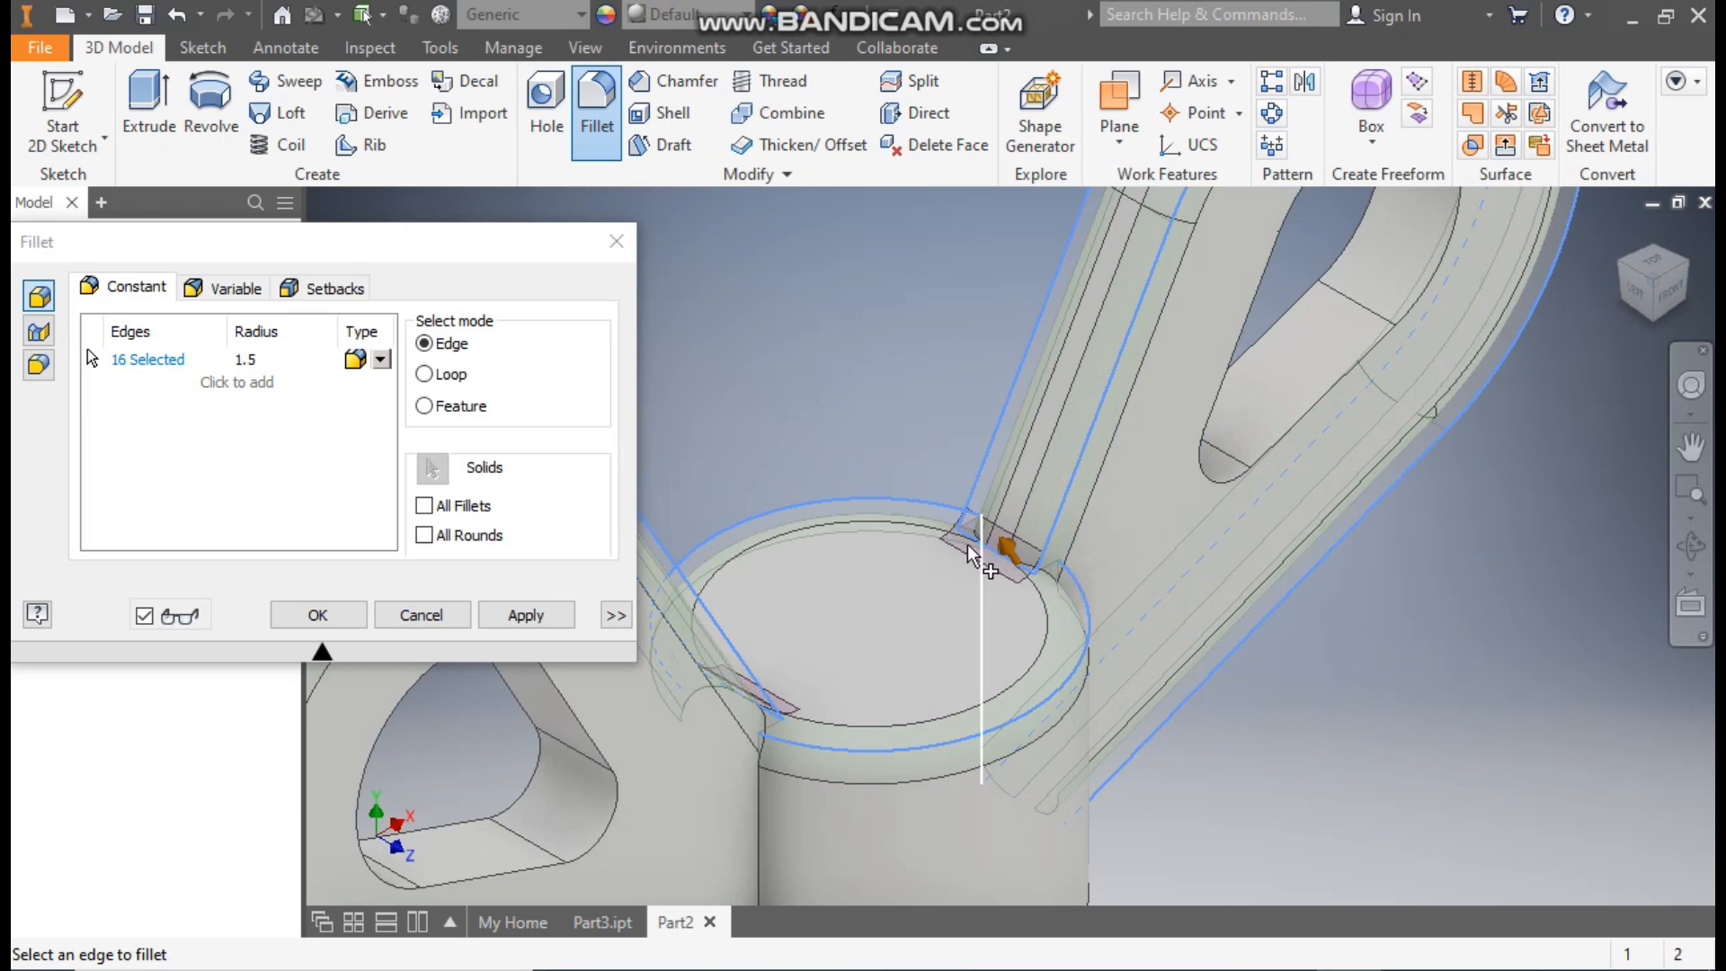
{"action": "left_click", "coordinate": [996, 559], "text": "ctrl"}
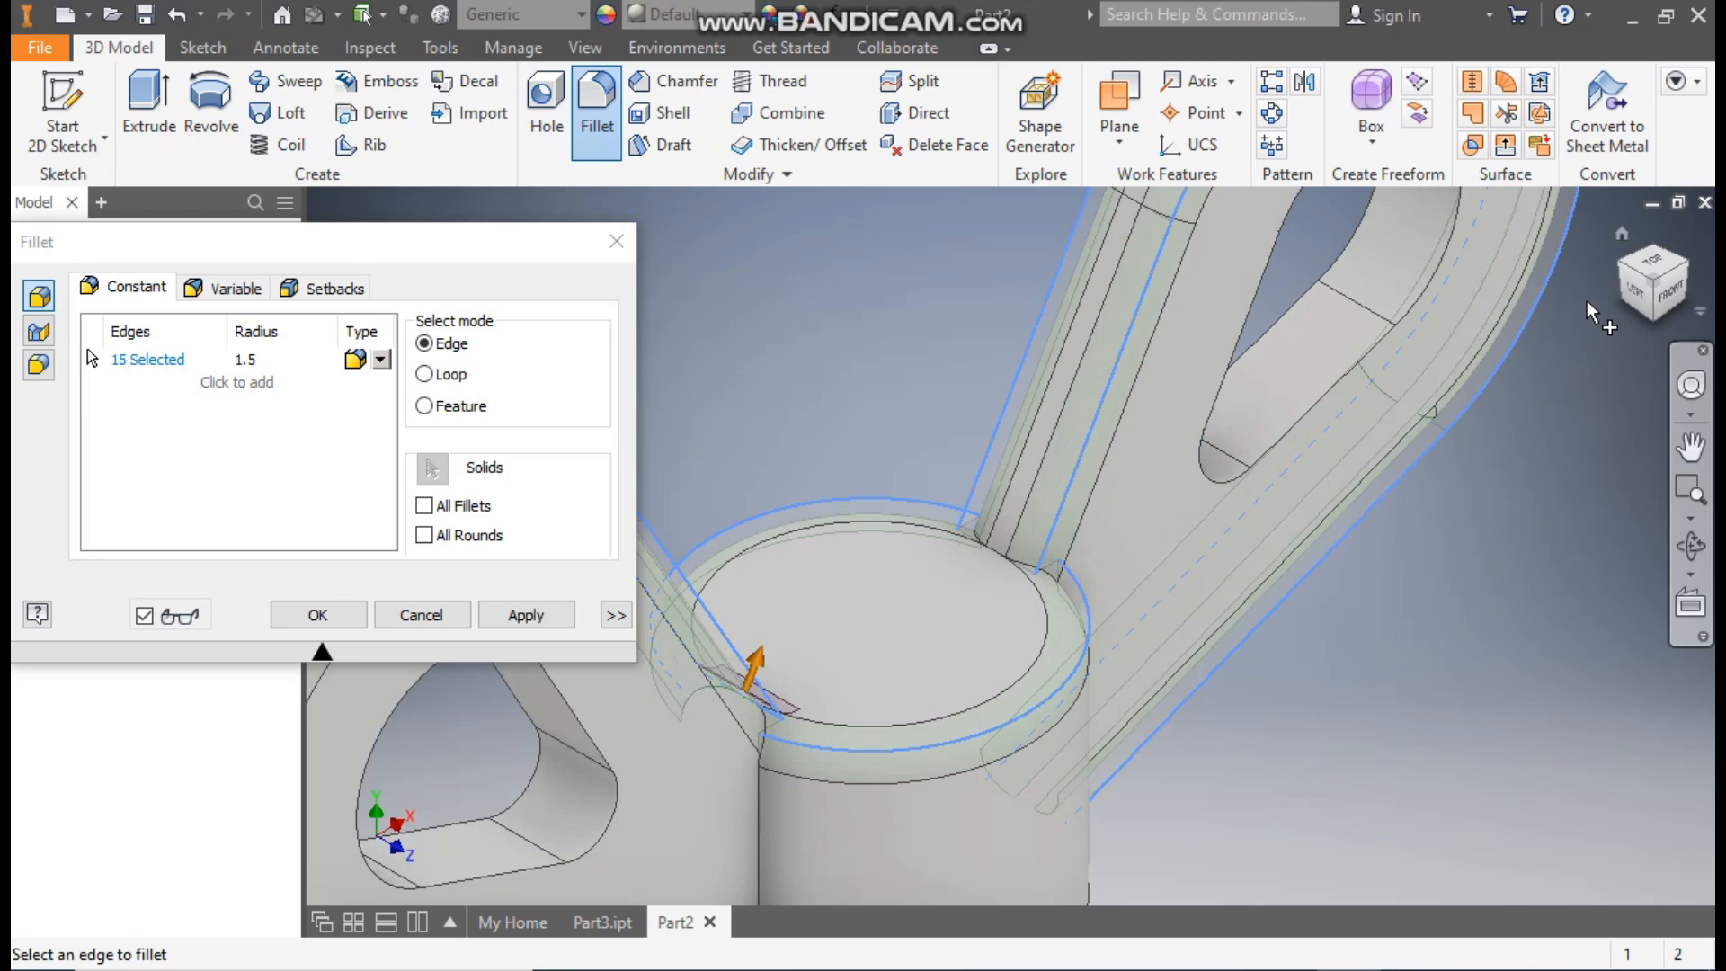
{"action": "left_click", "coordinate": [1687, 260]}
{"action": "scroll", "coordinate": [1016, 537], "scroll_direction": "down", "scroll_amount": 6}
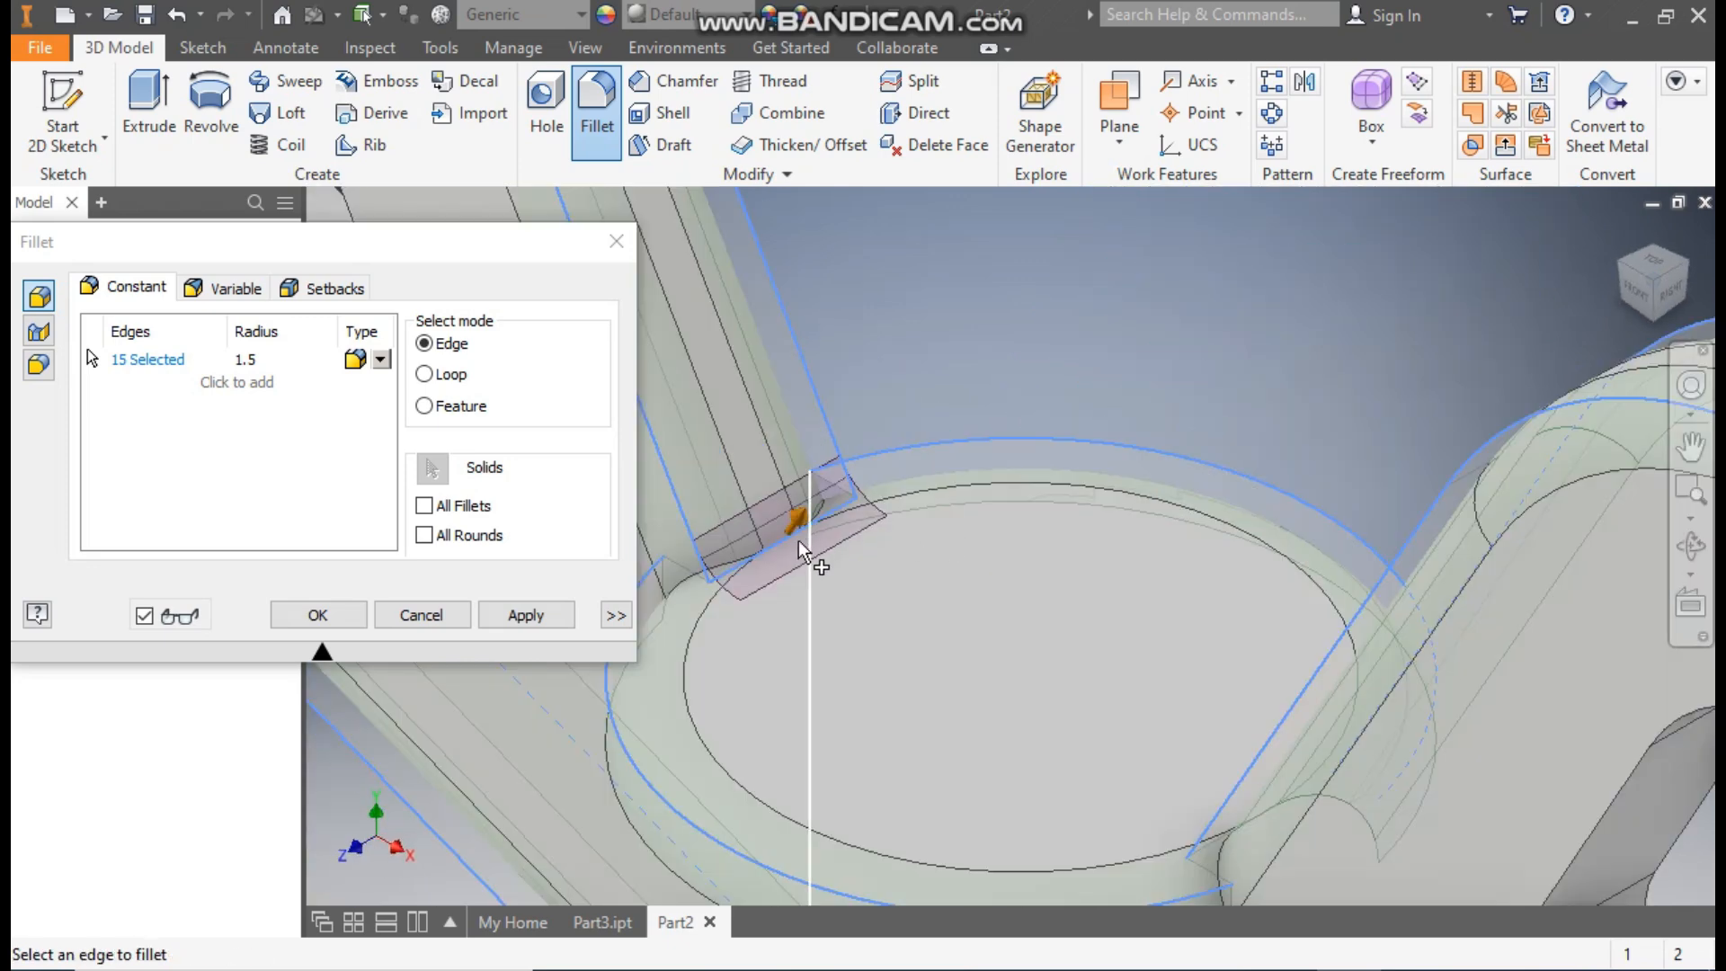
{"action": "left_click", "coordinate": [759, 555], "text": "ctrl"}
{"action": "scroll", "coordinate": [995, 381], "scroll_direction": "up", "scroll_amount": 8}
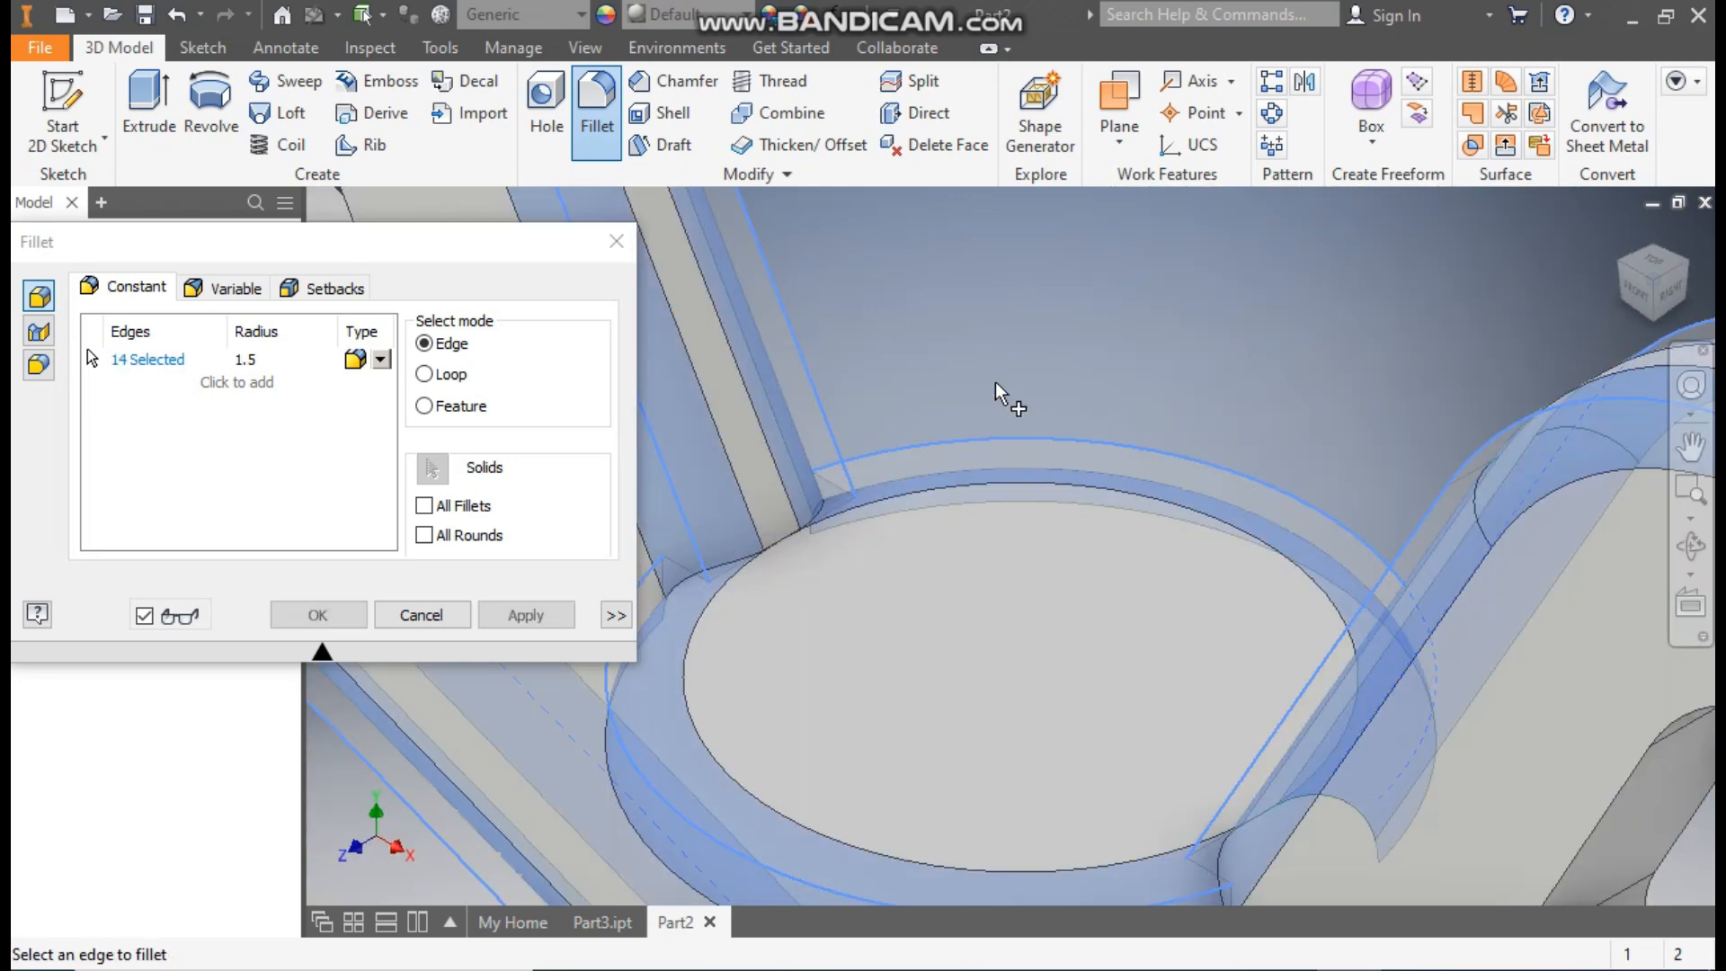
Step: Apply the 1.5 mm outer-edge fillet and fillet the edges where both lugs join the cylinder with a 1.5 mm radius
{"action": "middle_click_drag", "start_coordinate": [991, 310], "coordinate": [1156, 365]}
{"action": "left_click", "coordinate": [532, 615]}
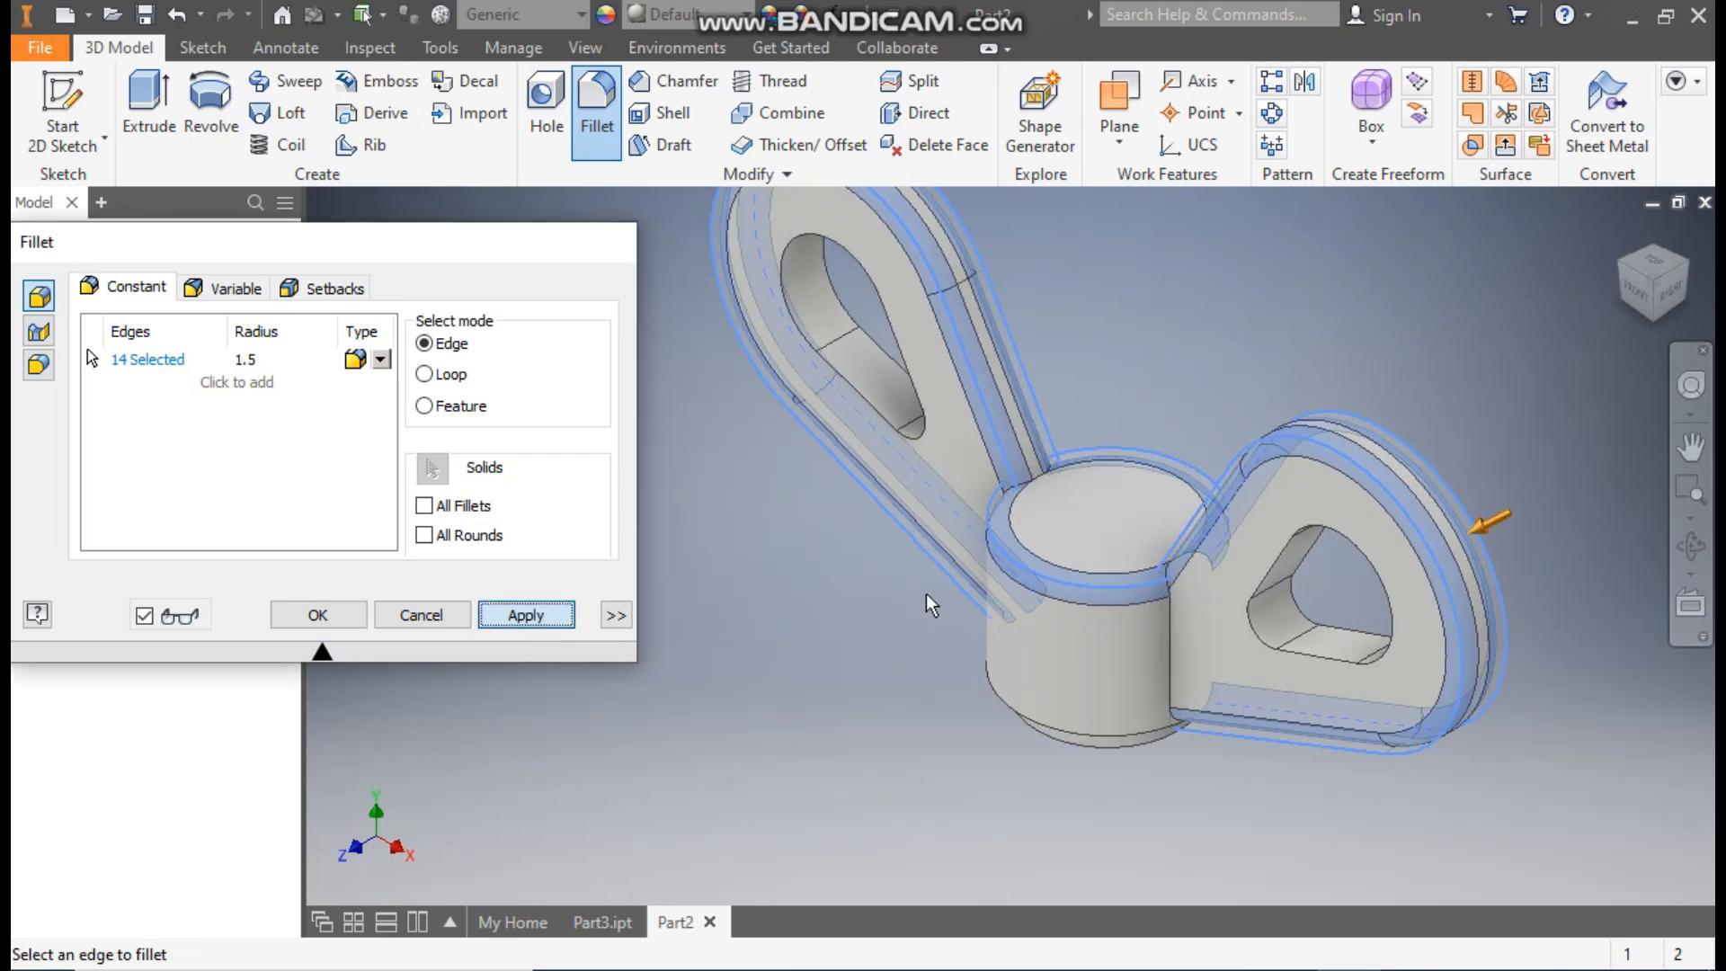
{"action": "scroll", "coordinate": [989, 539], "scroll_direction": "down", "scroll_amount": 6}
{"action": "left_click", "coordinate": [1070, 466]}
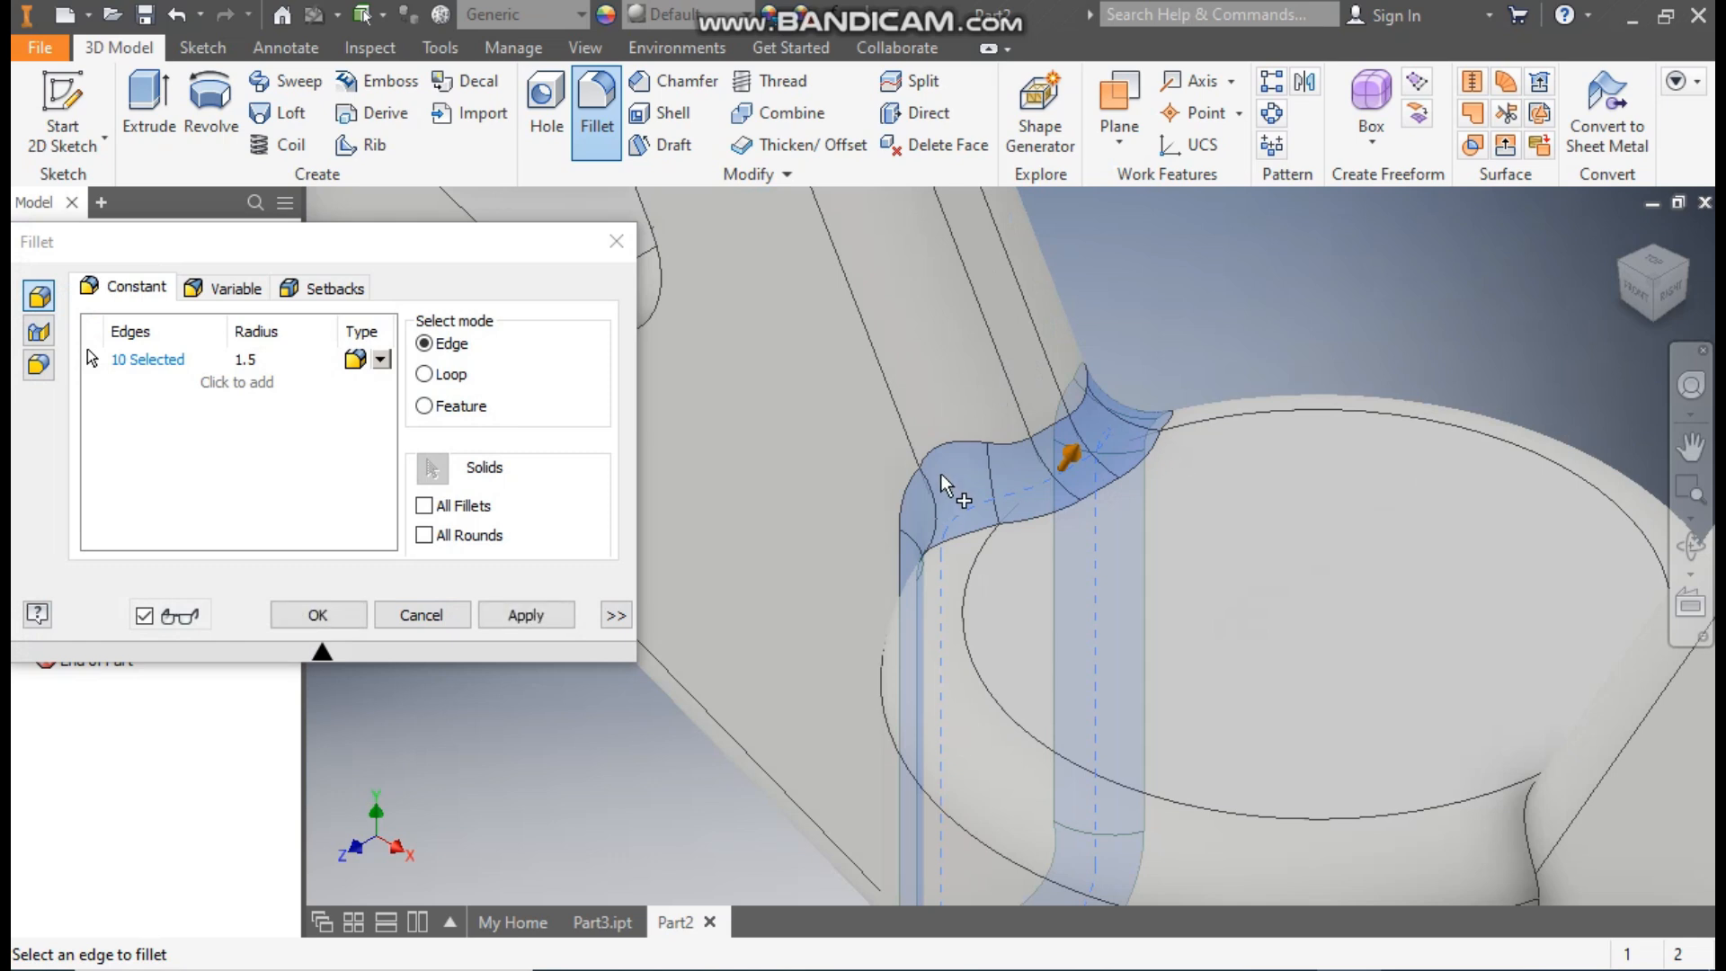
{"action": "scroll", "coordinate": [1118, 430], "scroll_direction": "up", "scroll_amount": 4}
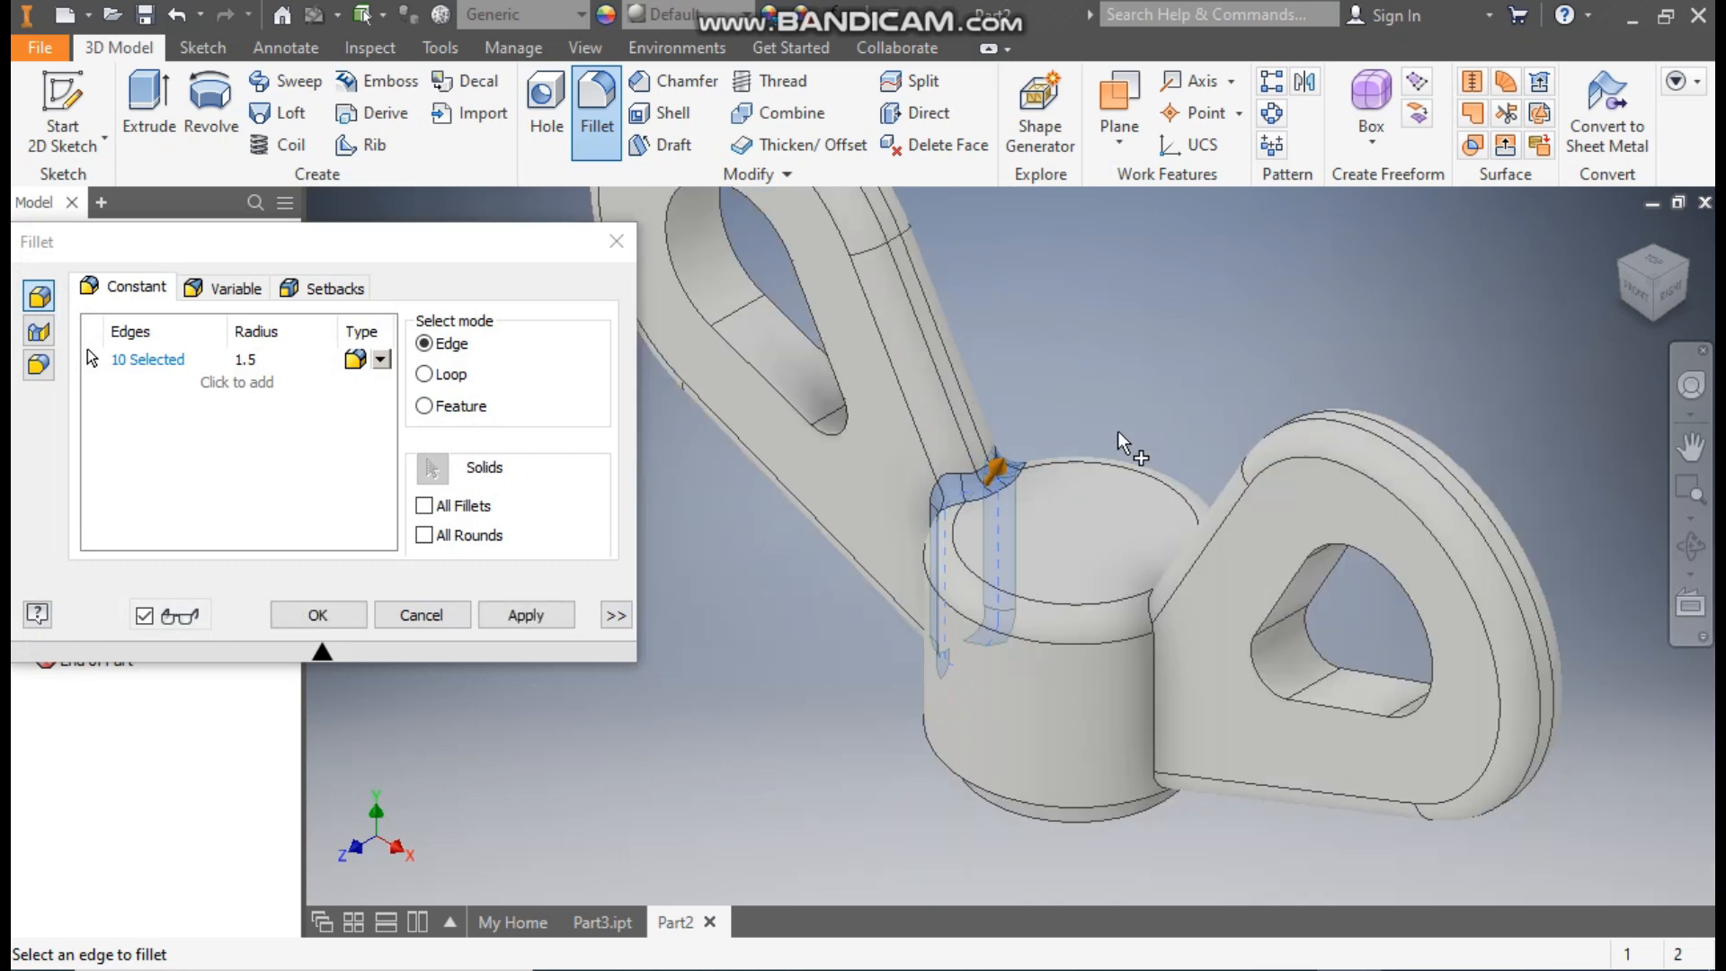
{"action": "left_click", "coordinate": [1617, 262]}
{"action": "scroll", "coordinate": [975, 697], "scroll_direction": "down", "scroll_amount": 5}
{"action": "middle_click_drag", "start_coordinate": [1261, 444], "coordinate": [1150, 705]}
{"action": "left_click", "coordinate": [1205, 492]}
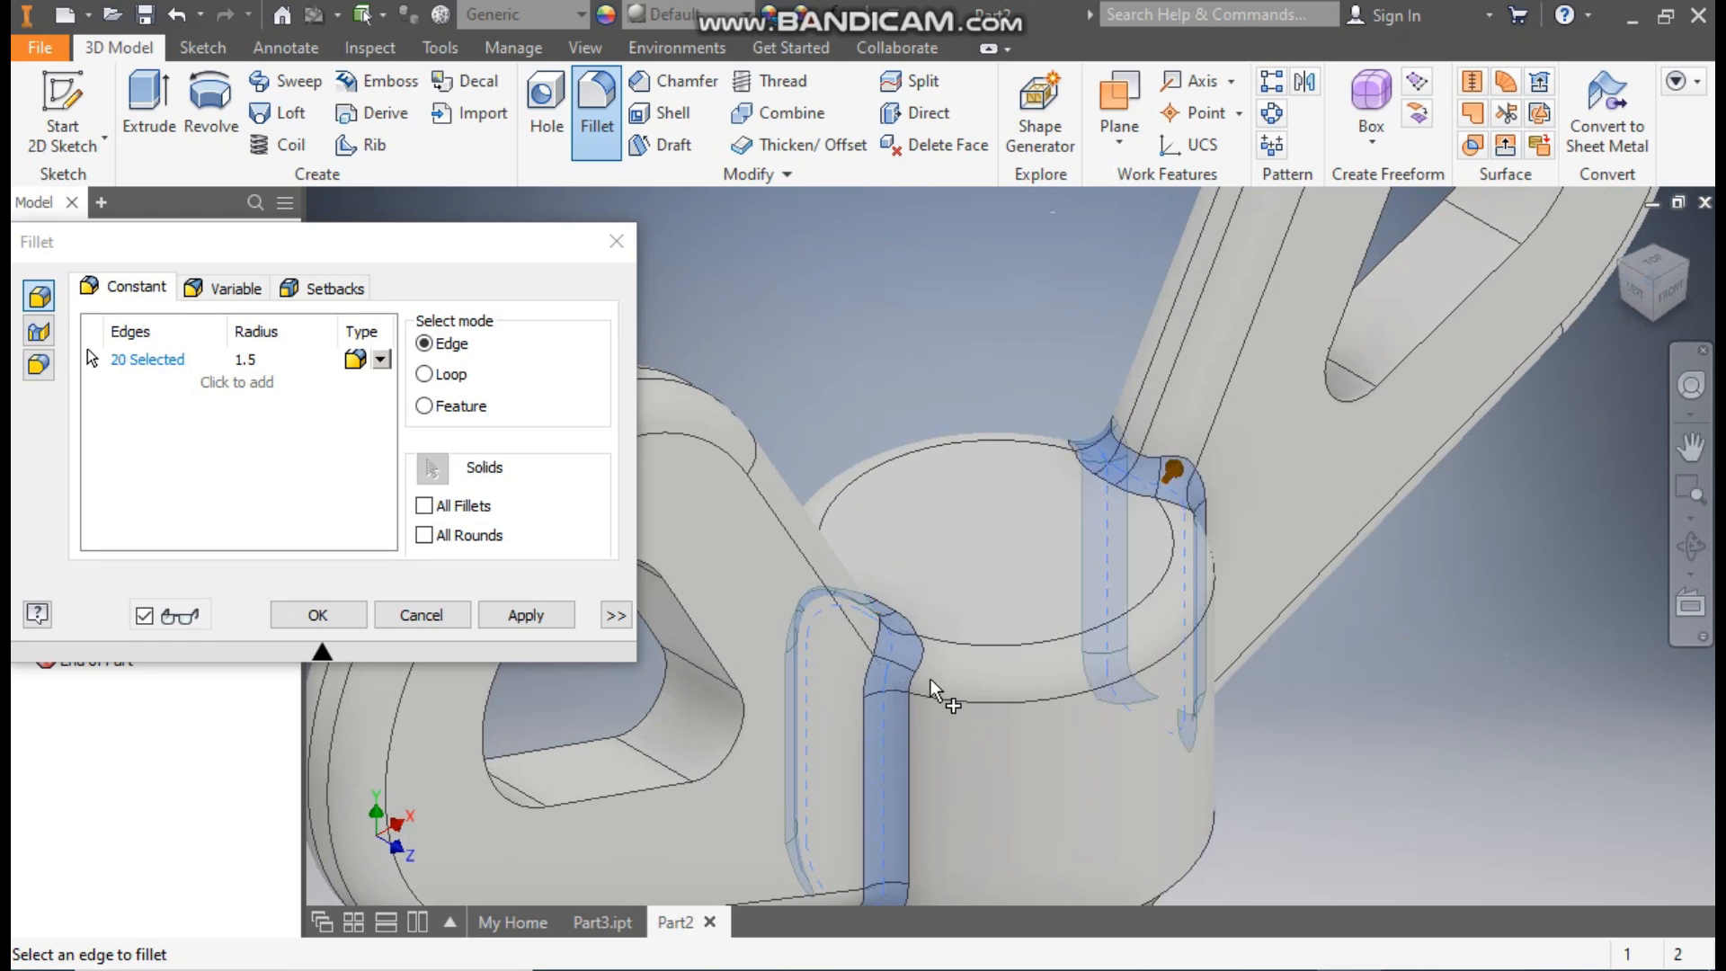
{"action": "left_click", "coordinate": [562, 618]}
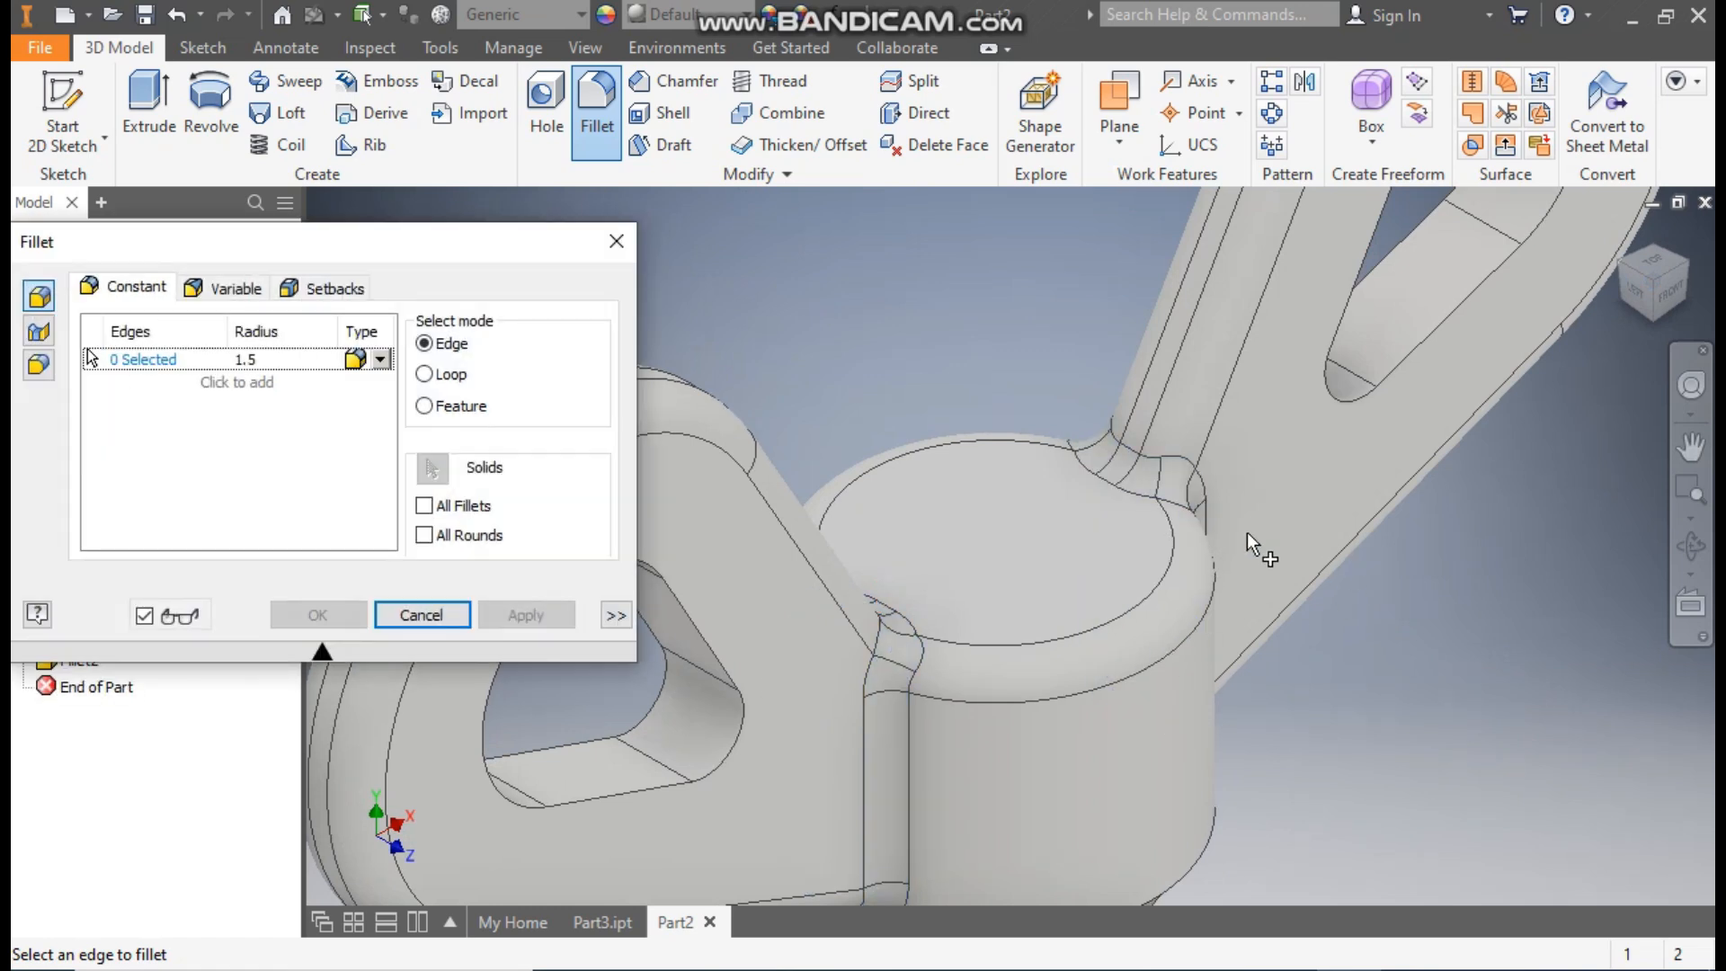
Step: Fillet the slot edges on both faces of both lugs with a 1 mm radius
{"action": "scroll", "coordinate": [931, 472], "scroll_direction": "up", "scroll_amount": 3}
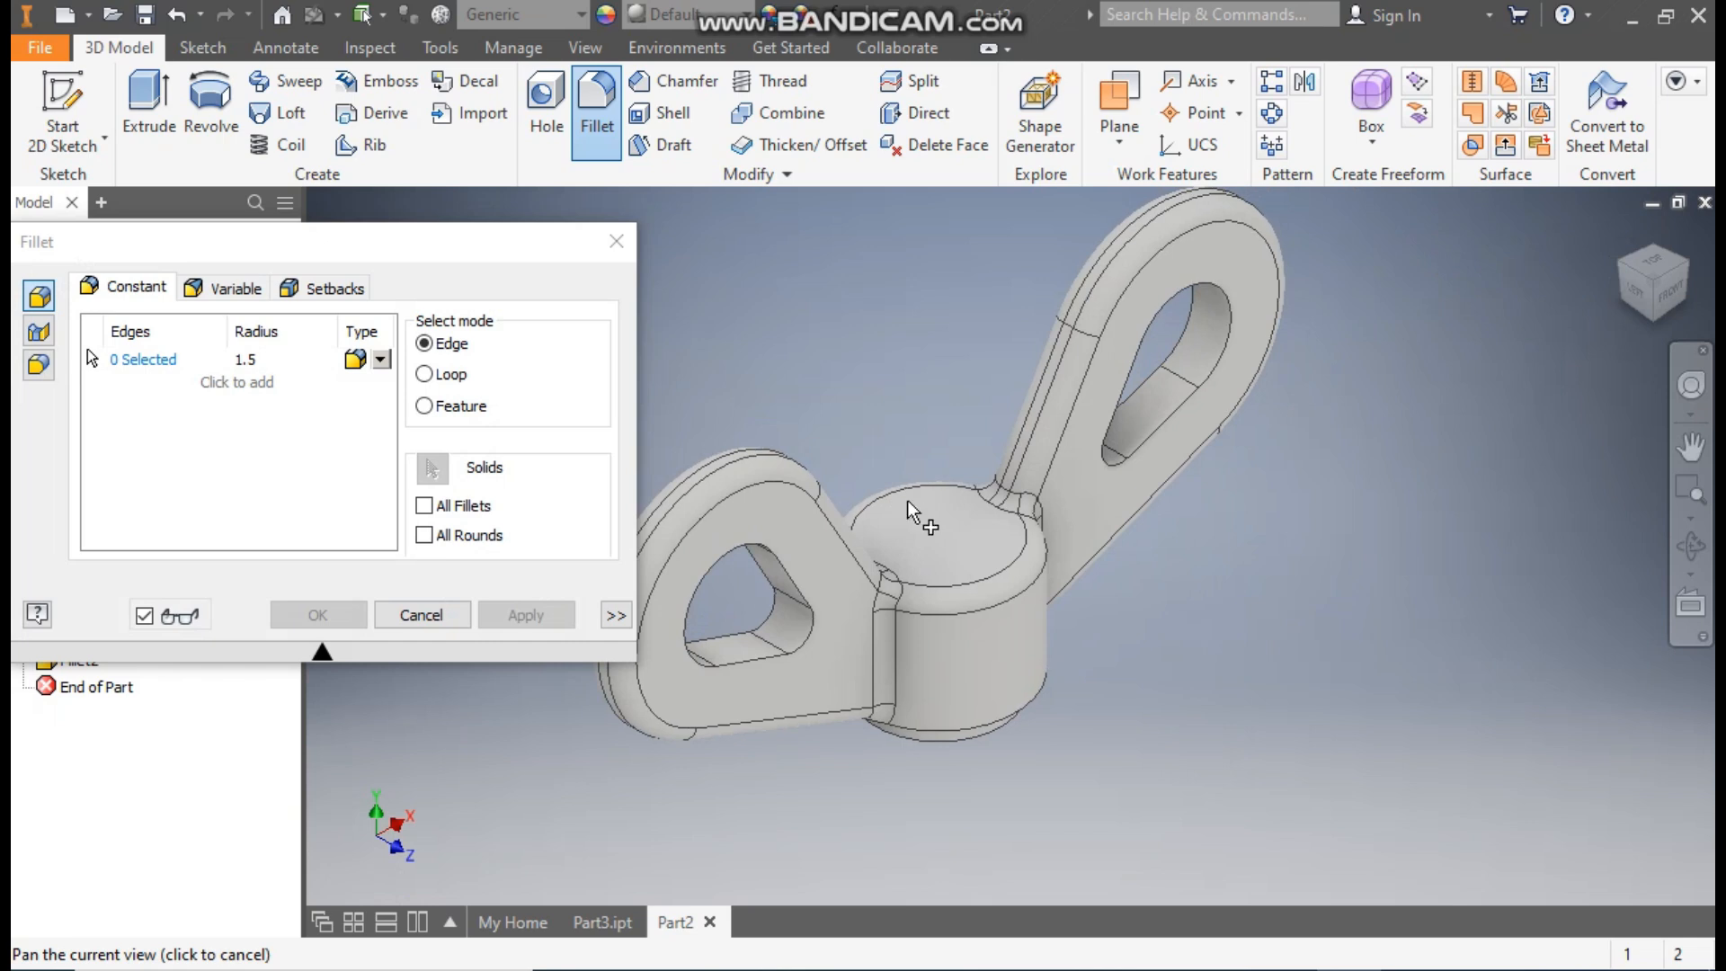
{"action": "left_click", "coordinate": [245, 361]}
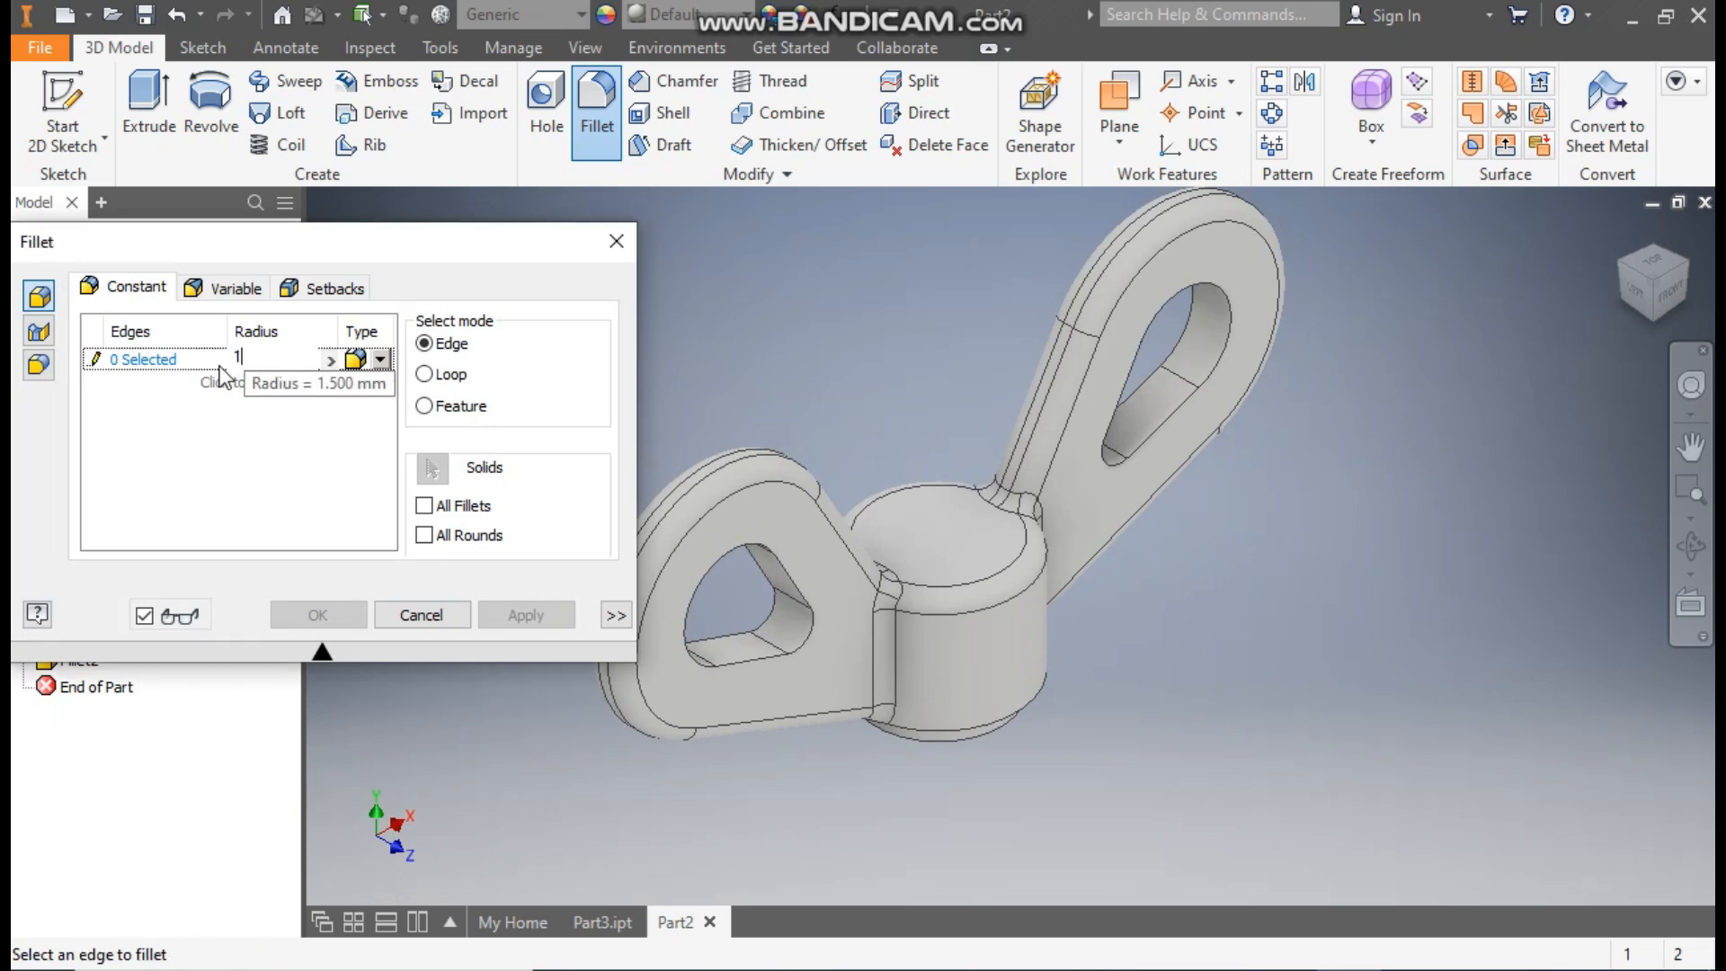
{"action": "left_click", "coordinate": [151, 358]}
{"action": "left_click", "coordinate": [1219, 294]}
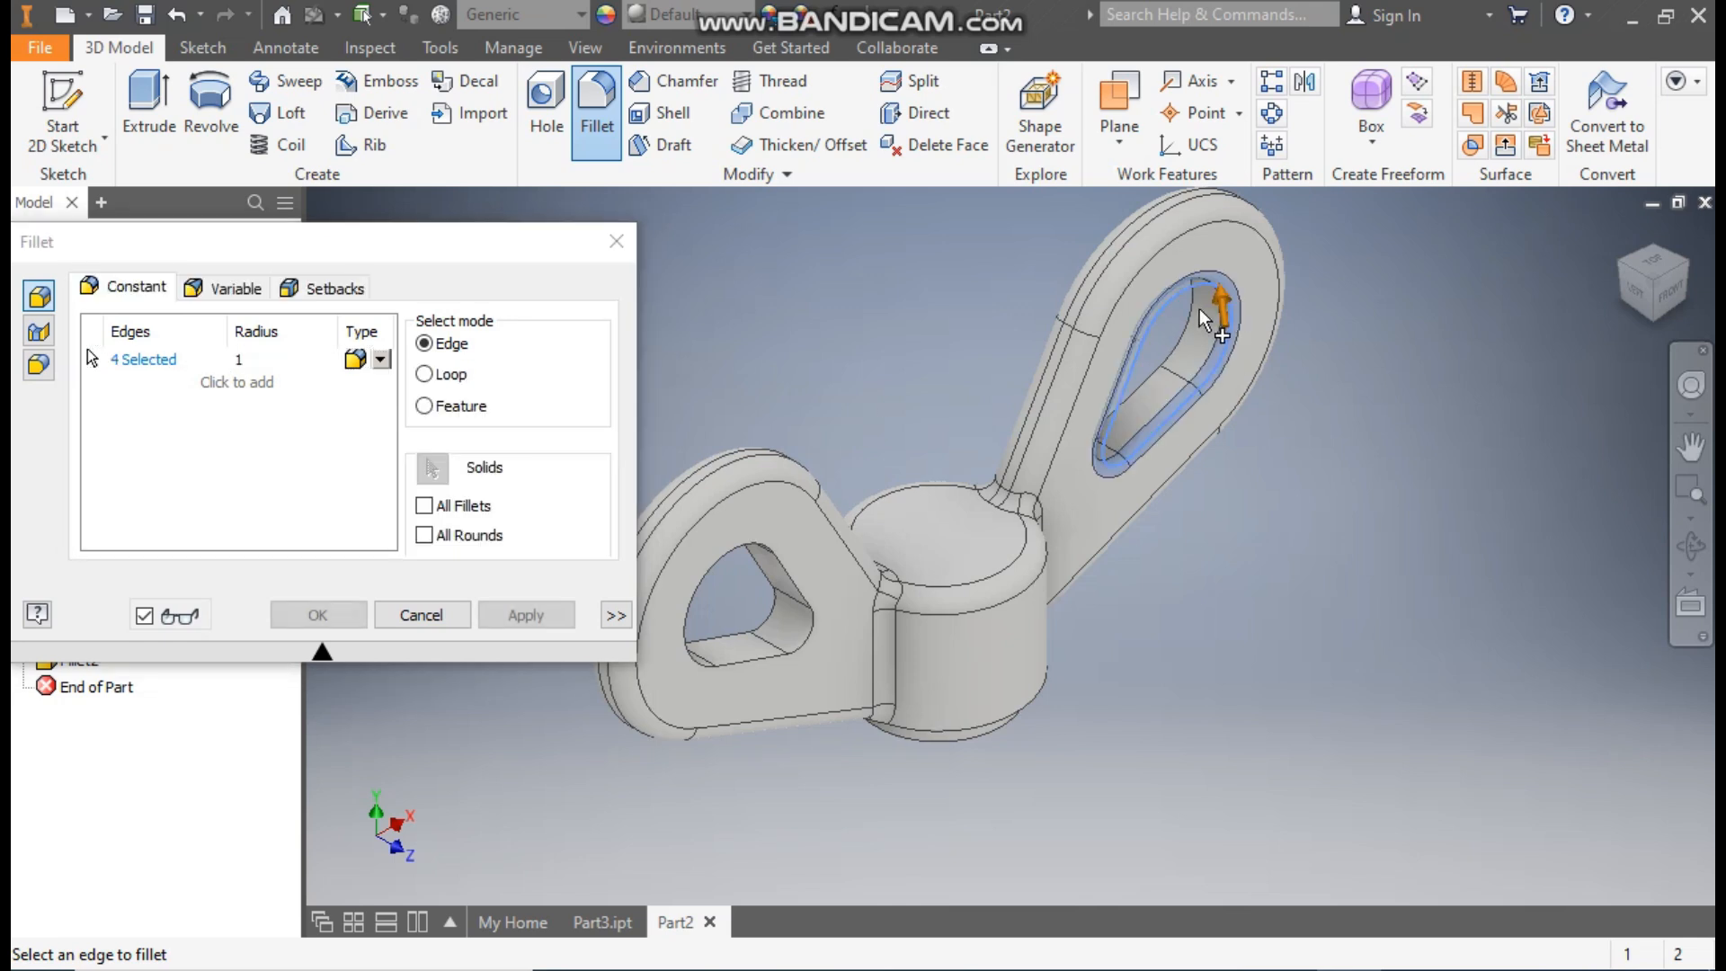
{"action": "left_click", "coordinate": [1160, 275]}
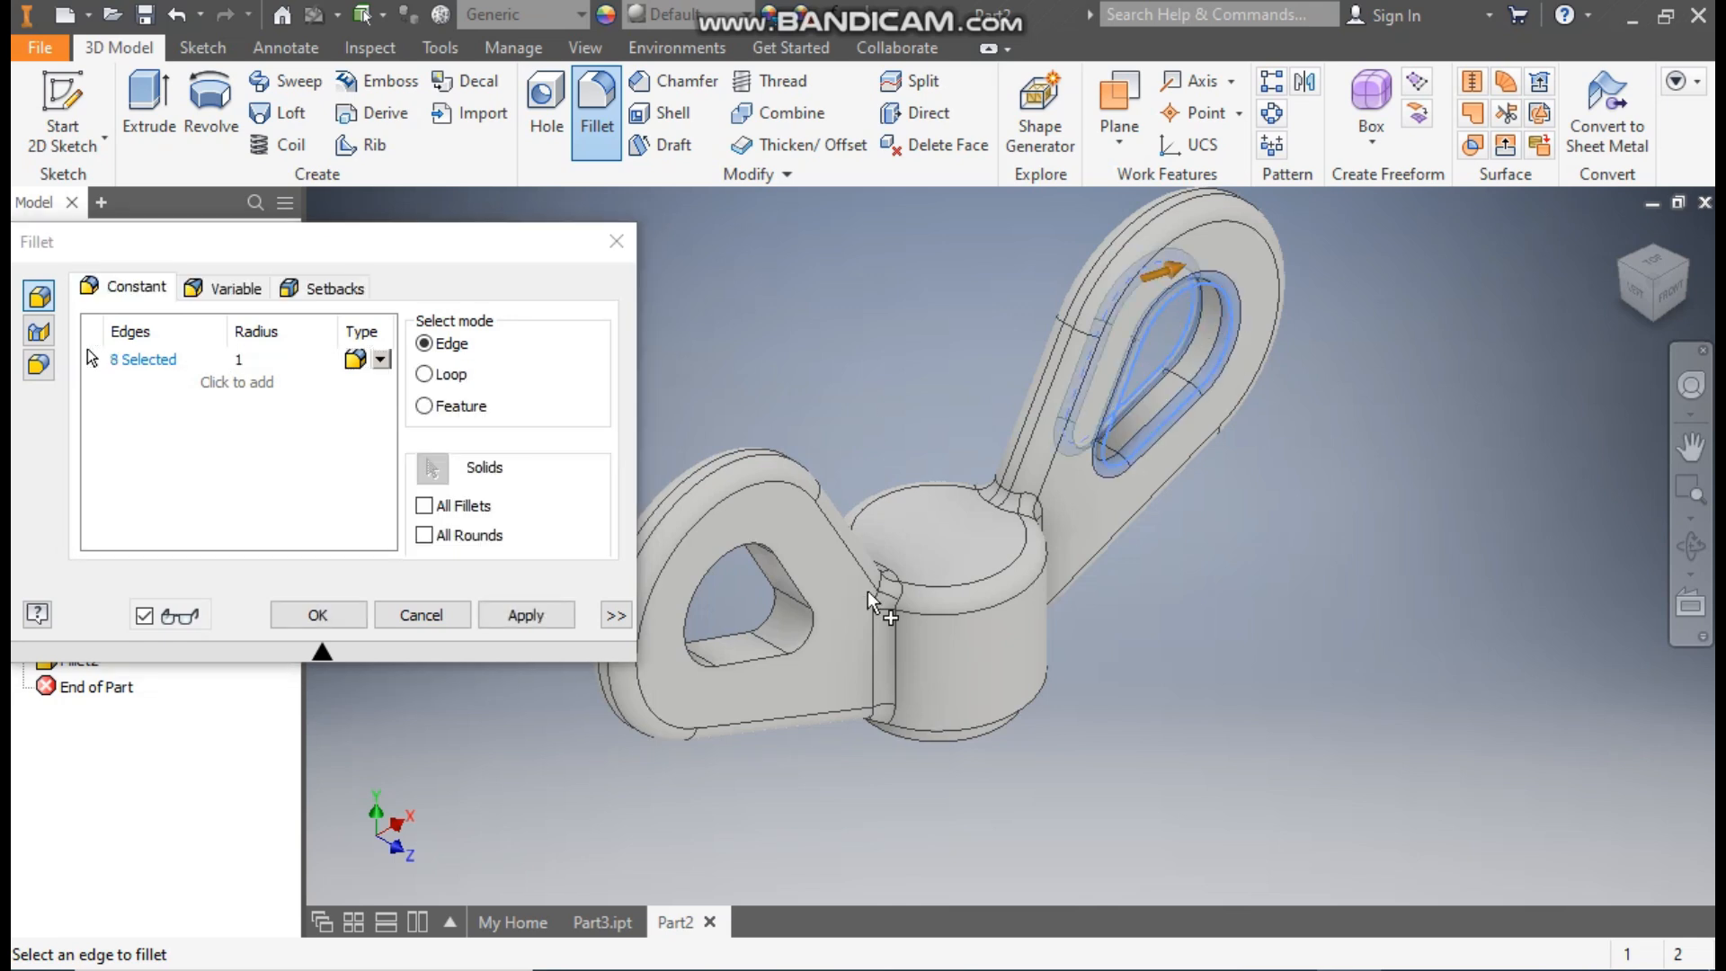
{"action": "left_click", "coordinate": [773, 580]}
{"action": "left_click", "coordinate": [768, 588]}
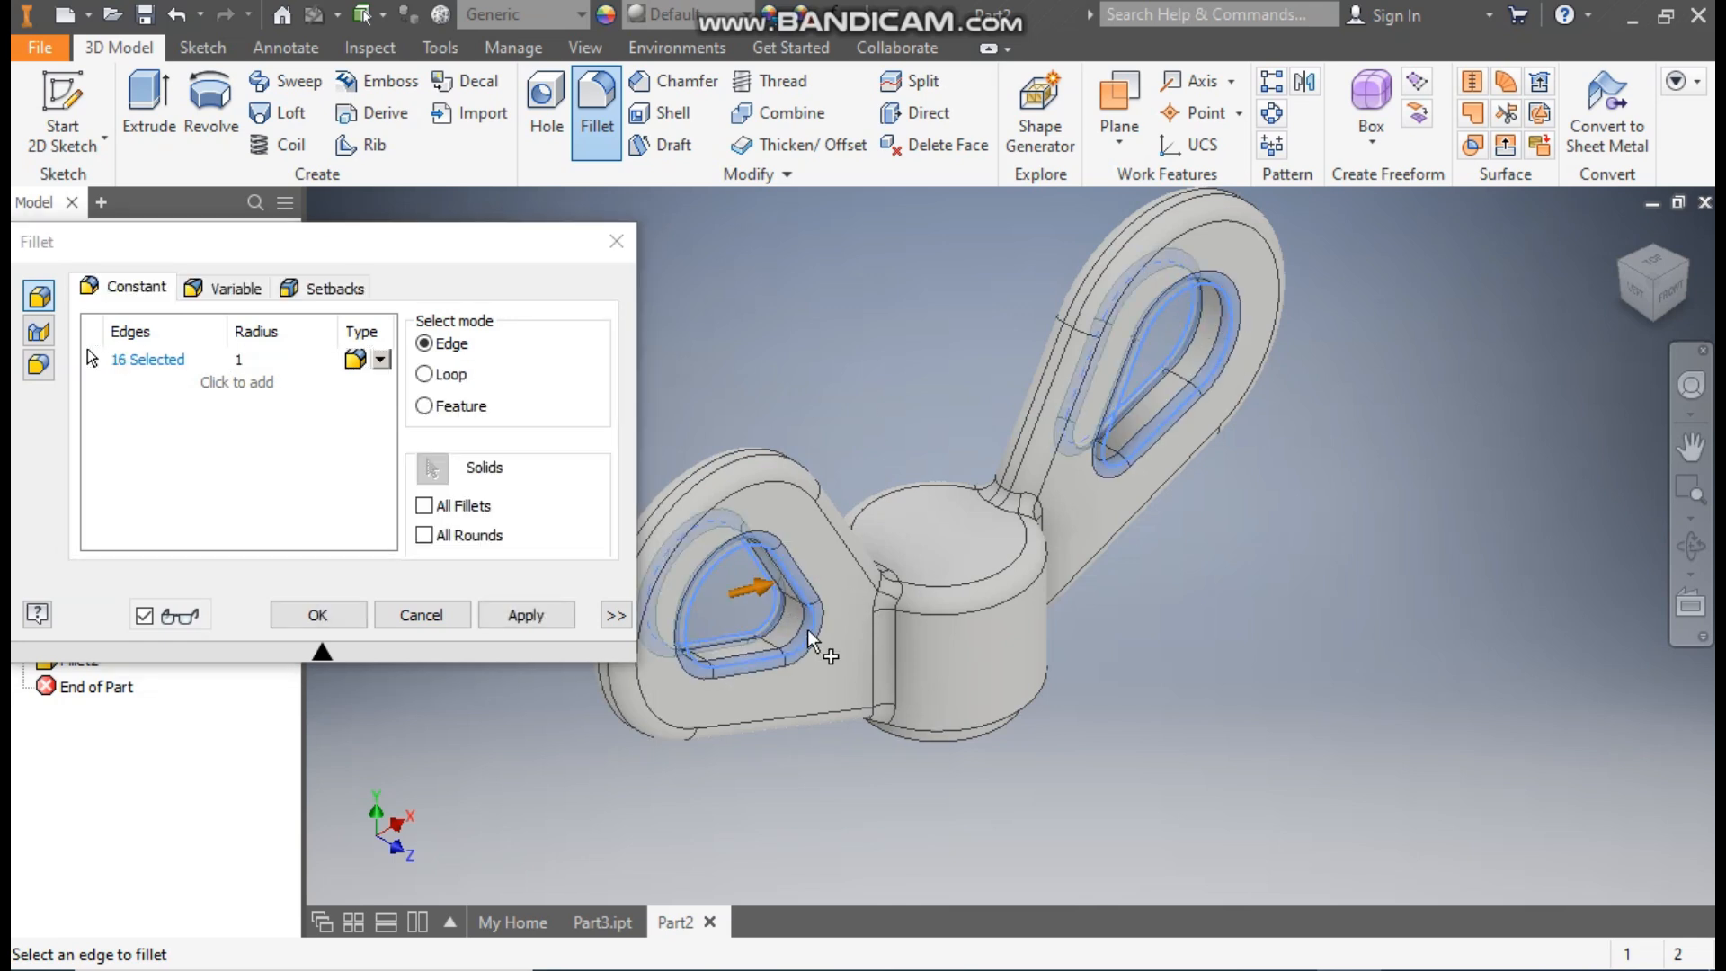
{"action": "left_click", "coordinate": [331, 617]}
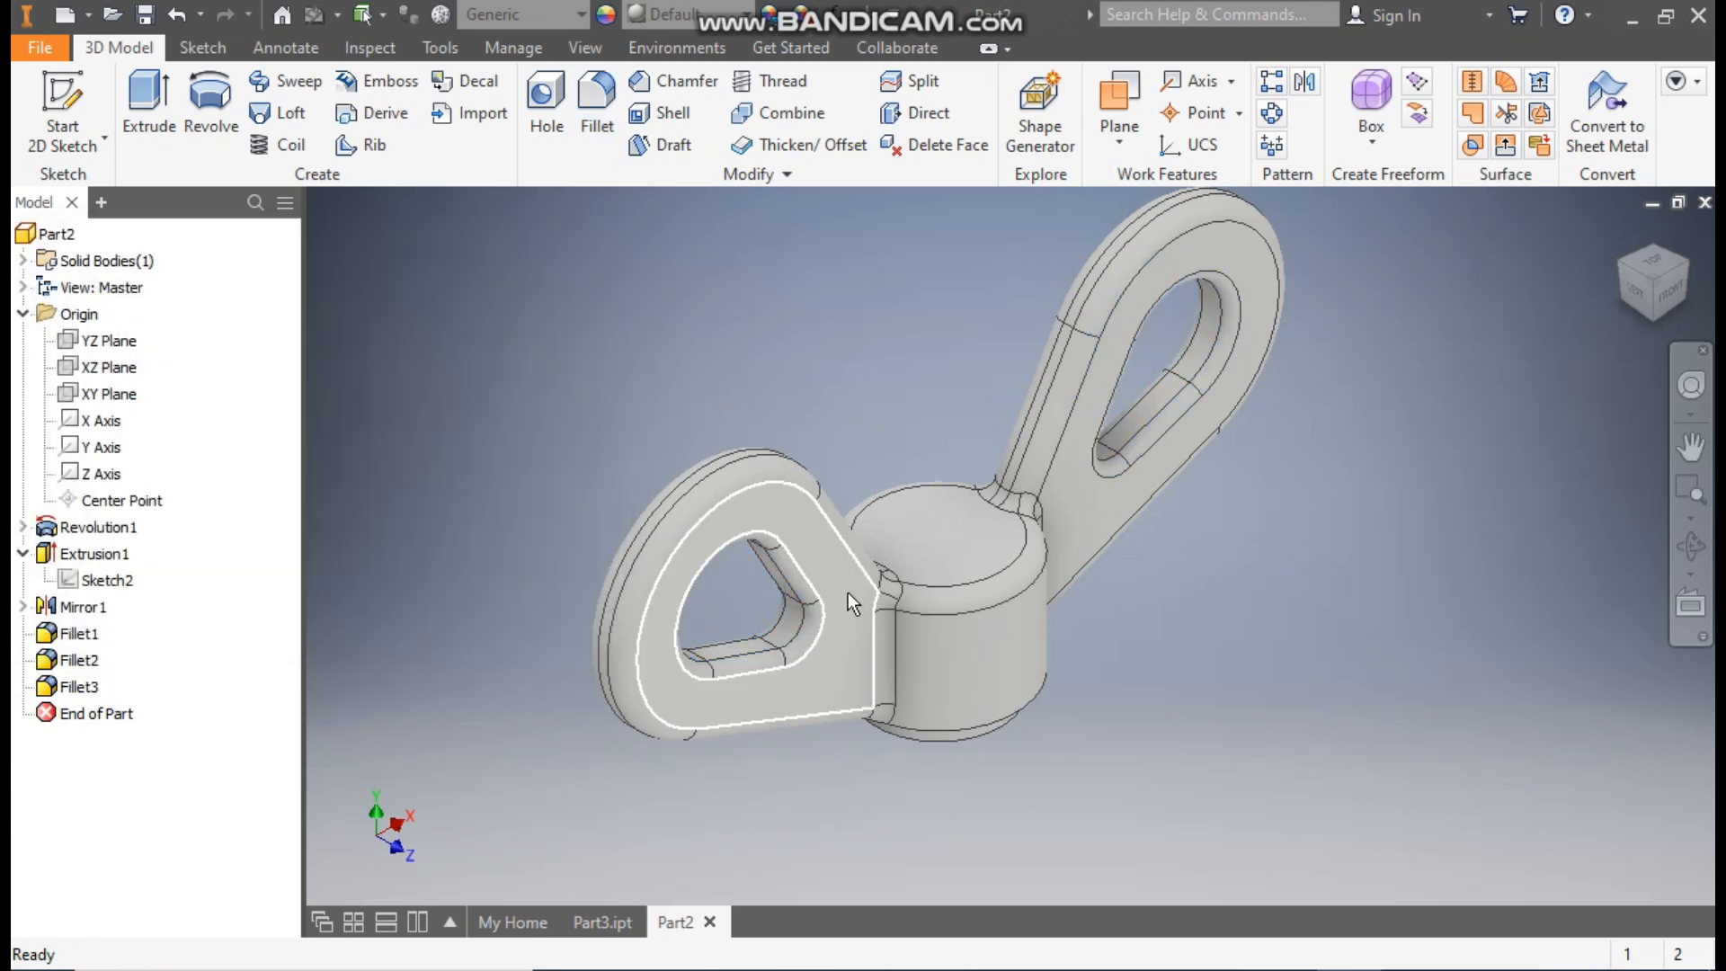
Step: Start a sketch on the cylinder's top face and draw a center rectangle about 6.7 by 6.6 mm at the origin
{"action": "left_click", "coordinate": [933, 526]}
{"action": "left_click", "coordinate": [1114, 506]}
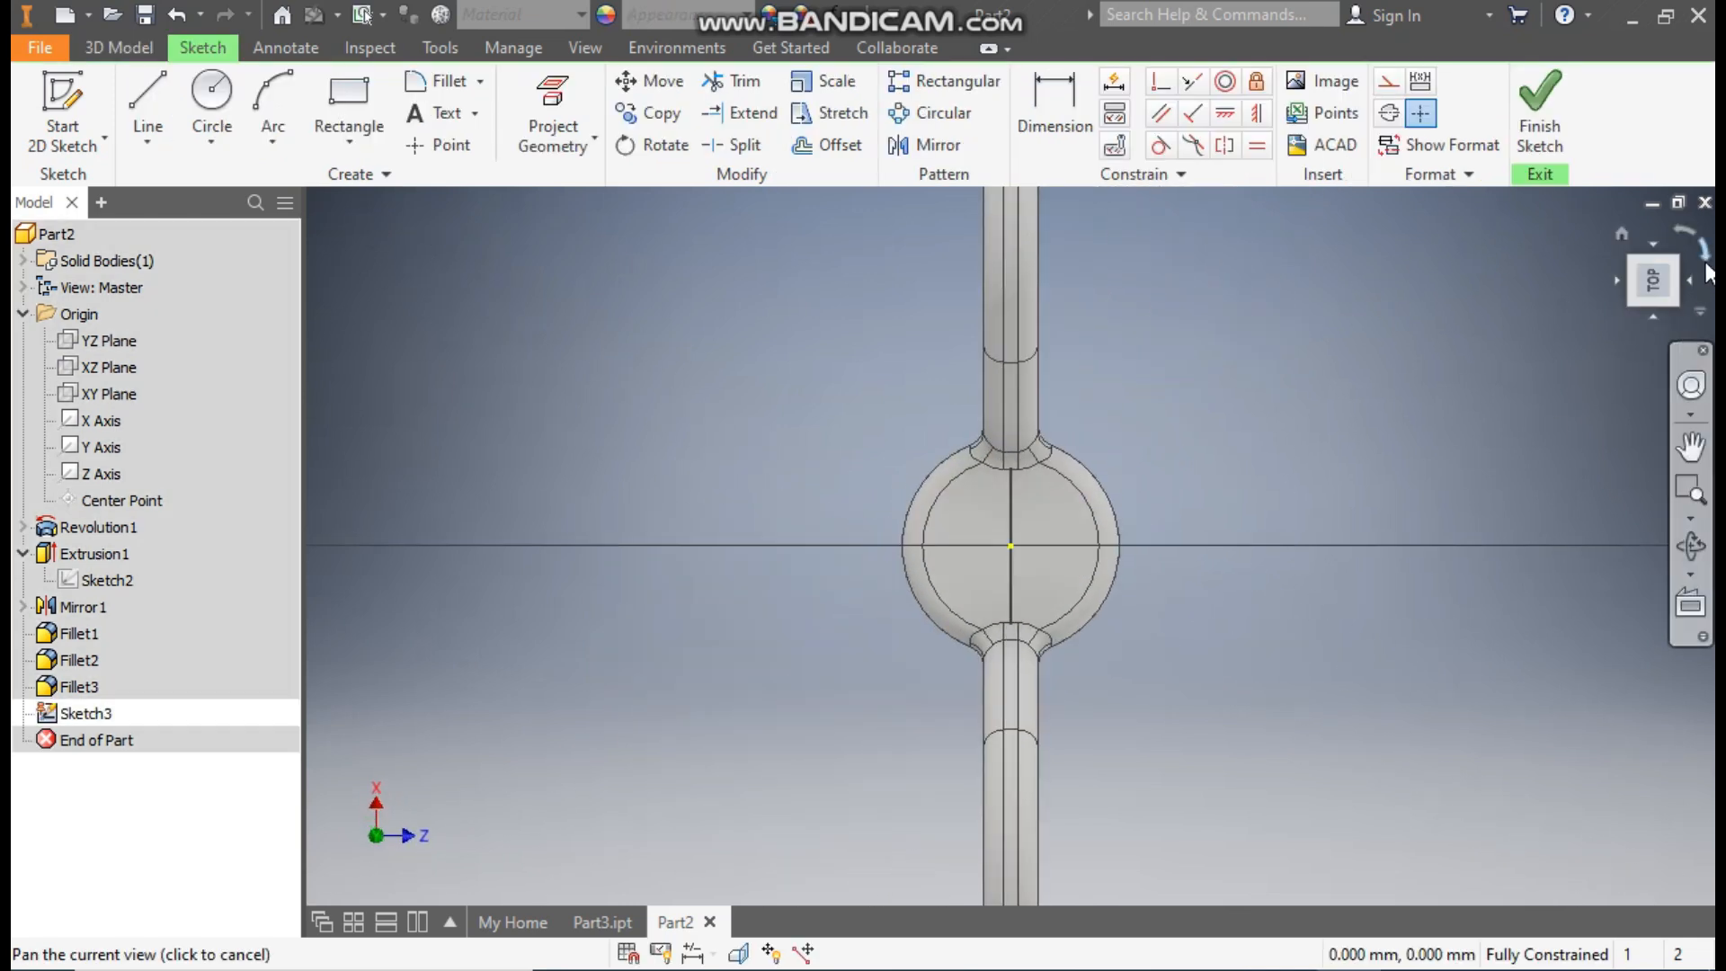
{"action": "left_click", "coordinate": [1704, 261]}
{"action": "scroll", "coordinate": [1038, 624], "scroll_direction": "up", "scroll_amount": 5}
{"action": "middle_click_drag", "start_coordinate": [1039, 578], "coordinate": [1049, 635]}
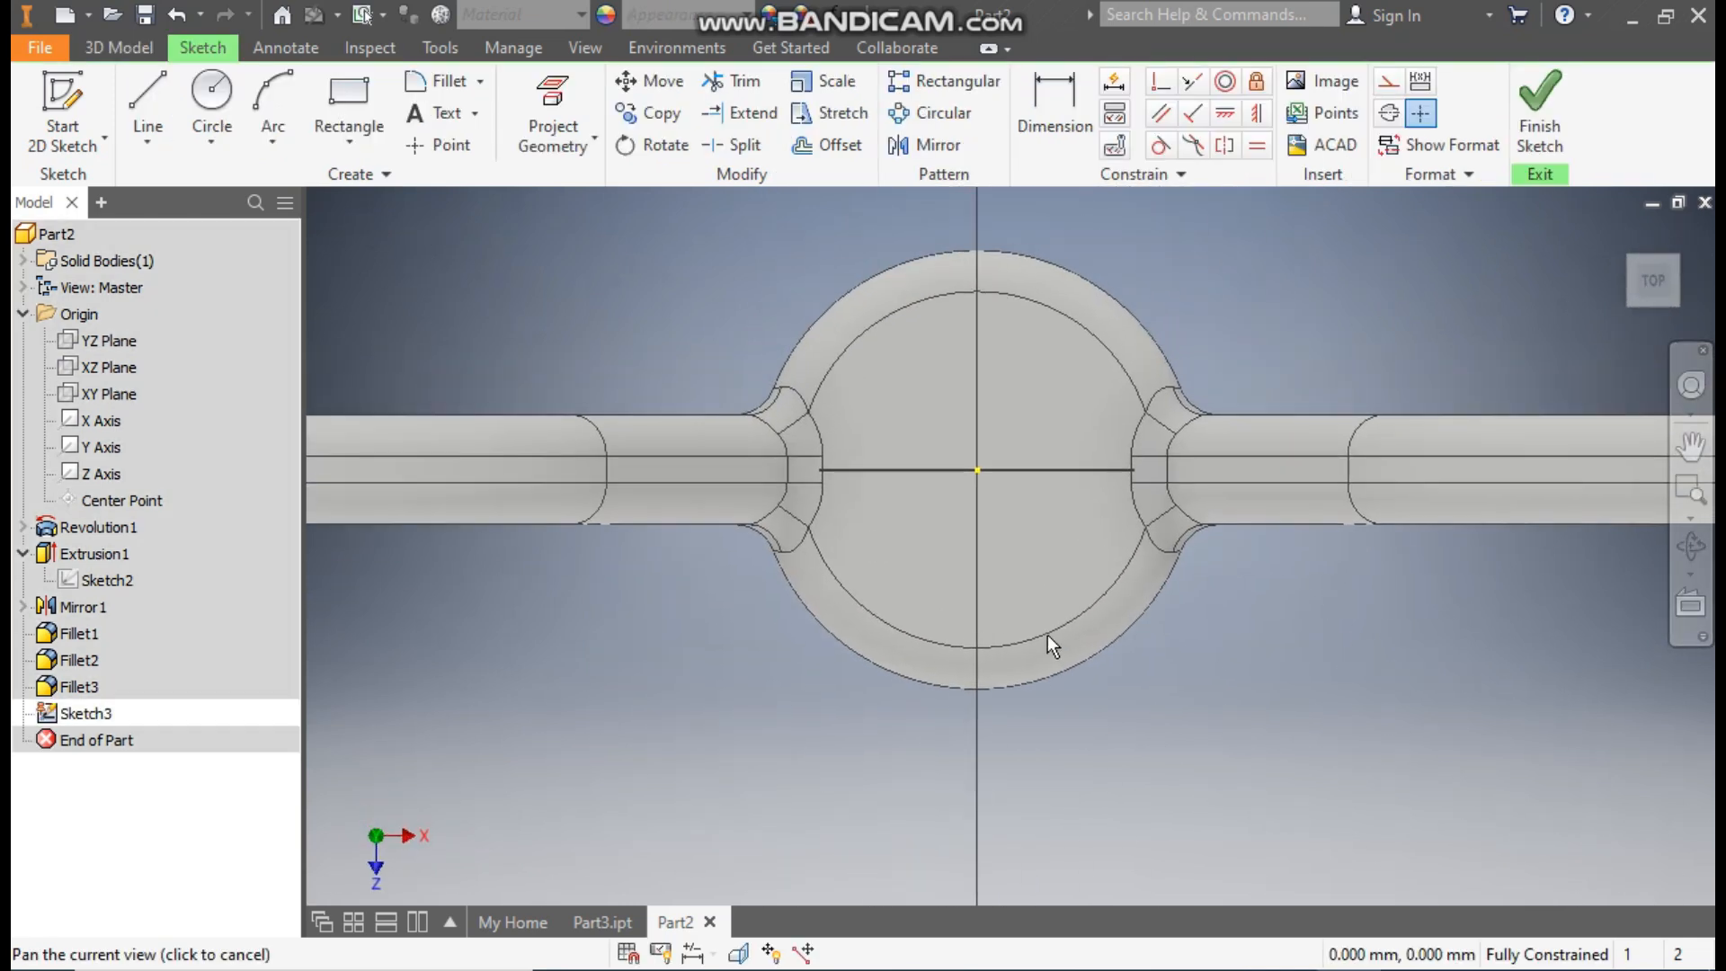
{"action": "left_click", "coordinate": [352, 141]}
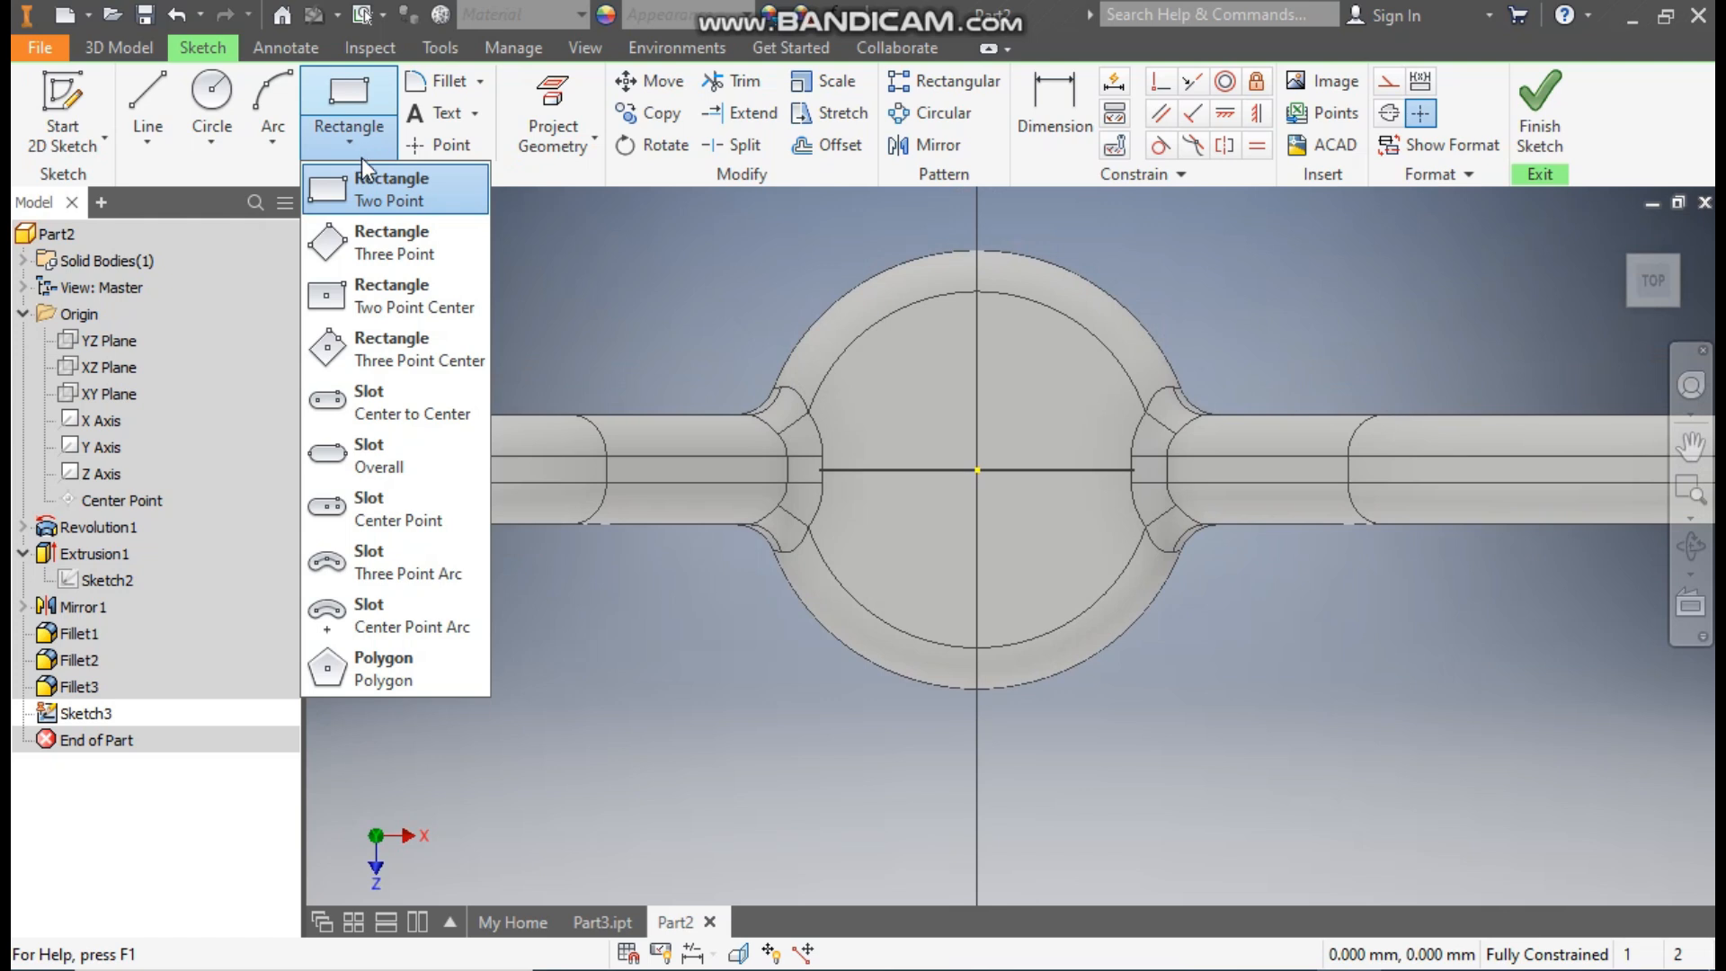
{"action": "left_click", "coordinate": [378, 304]}
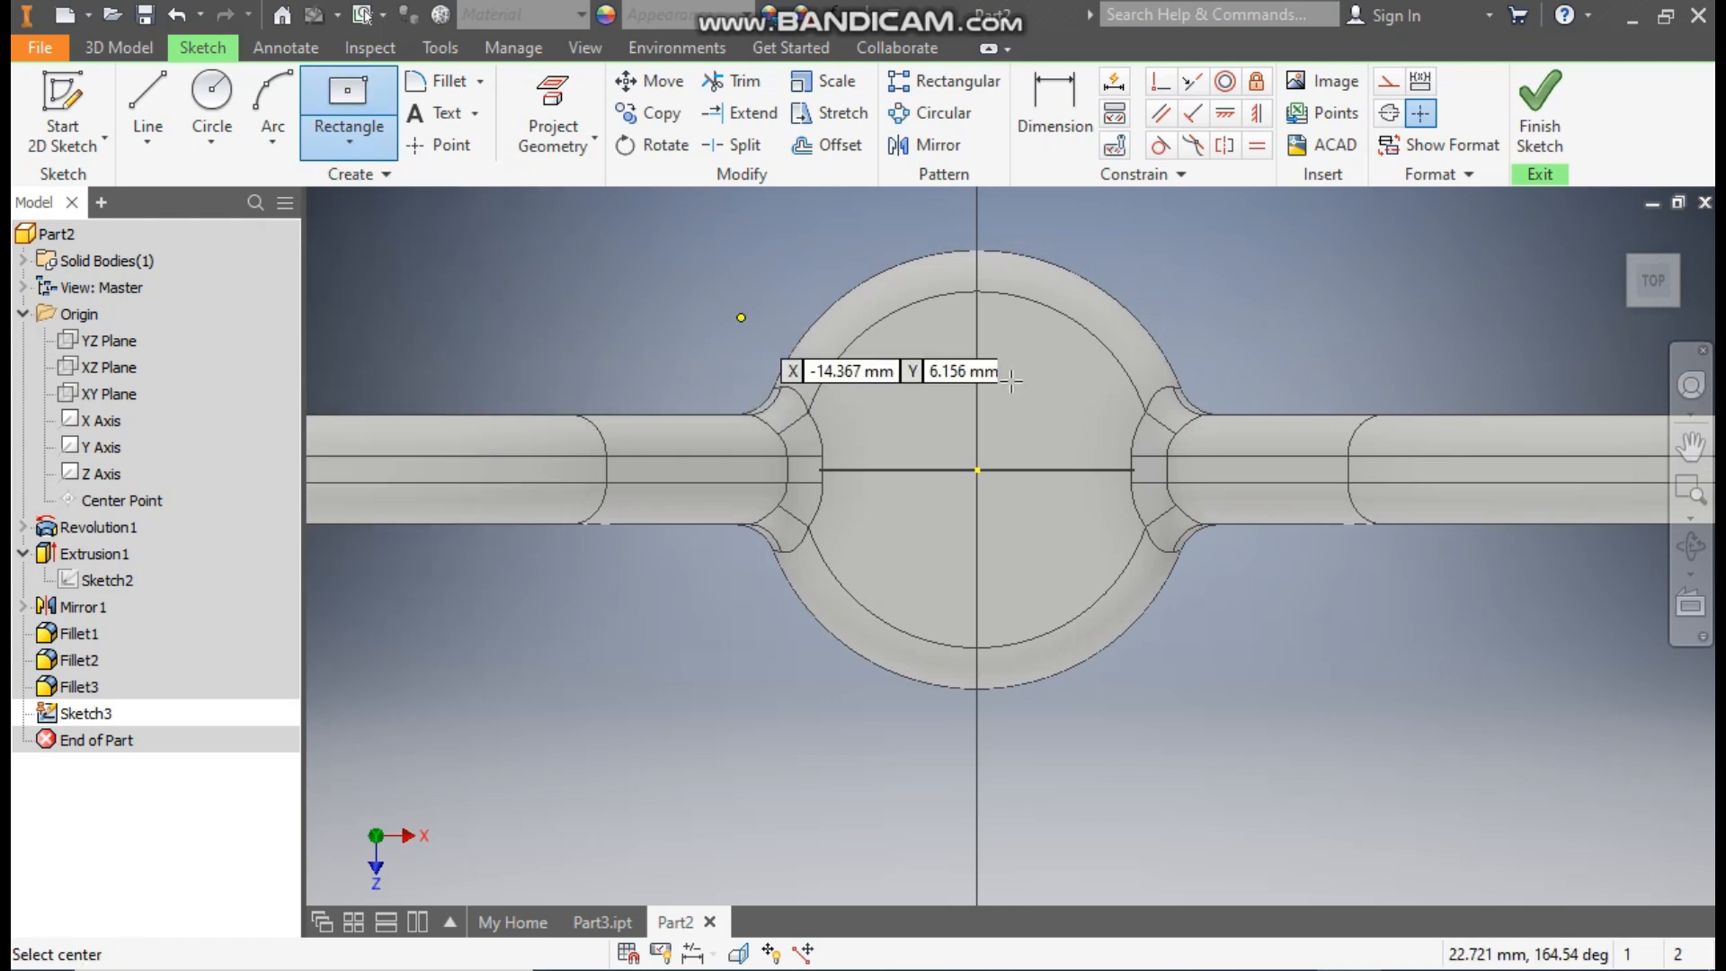
{"action": "left_click", "coordinate": [978, 469]}
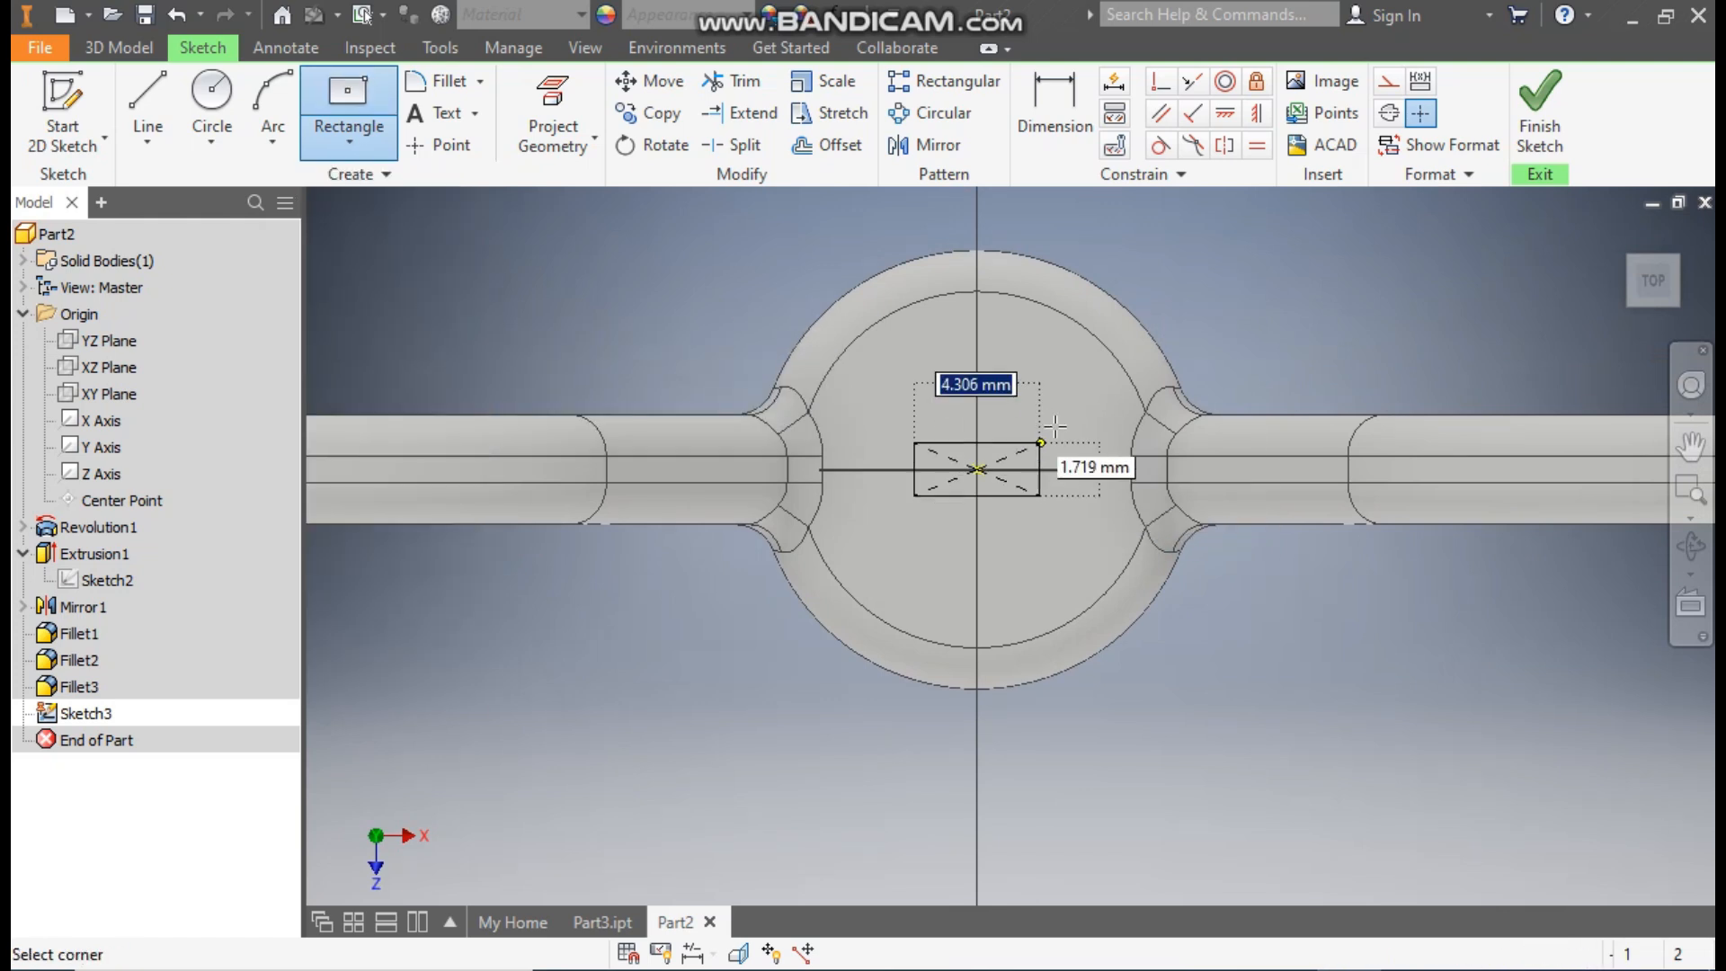
{"action": "left_click", "coordinate": [1070, 378]}
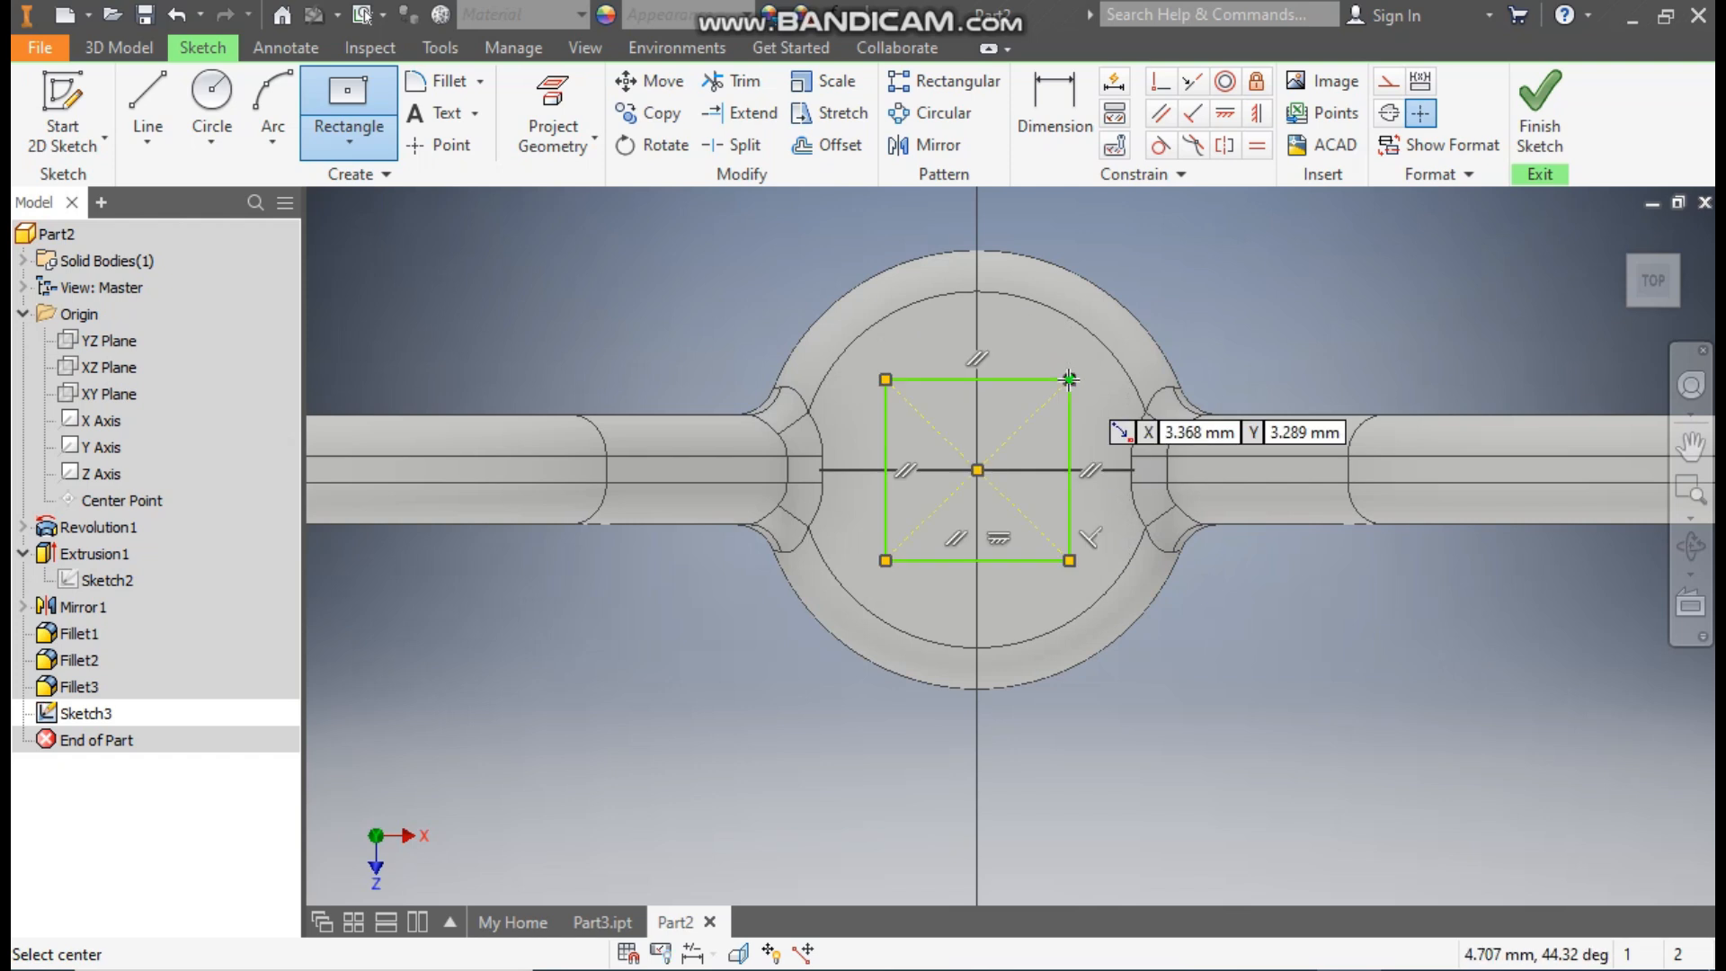
Step: Dimension the rectangle's width and height to 5.5 mm each and finish the sketch
{"action": "left_click", "coordinate": [1052, 108]}
{"action": "left_click", "coordinate": [990, 379]}
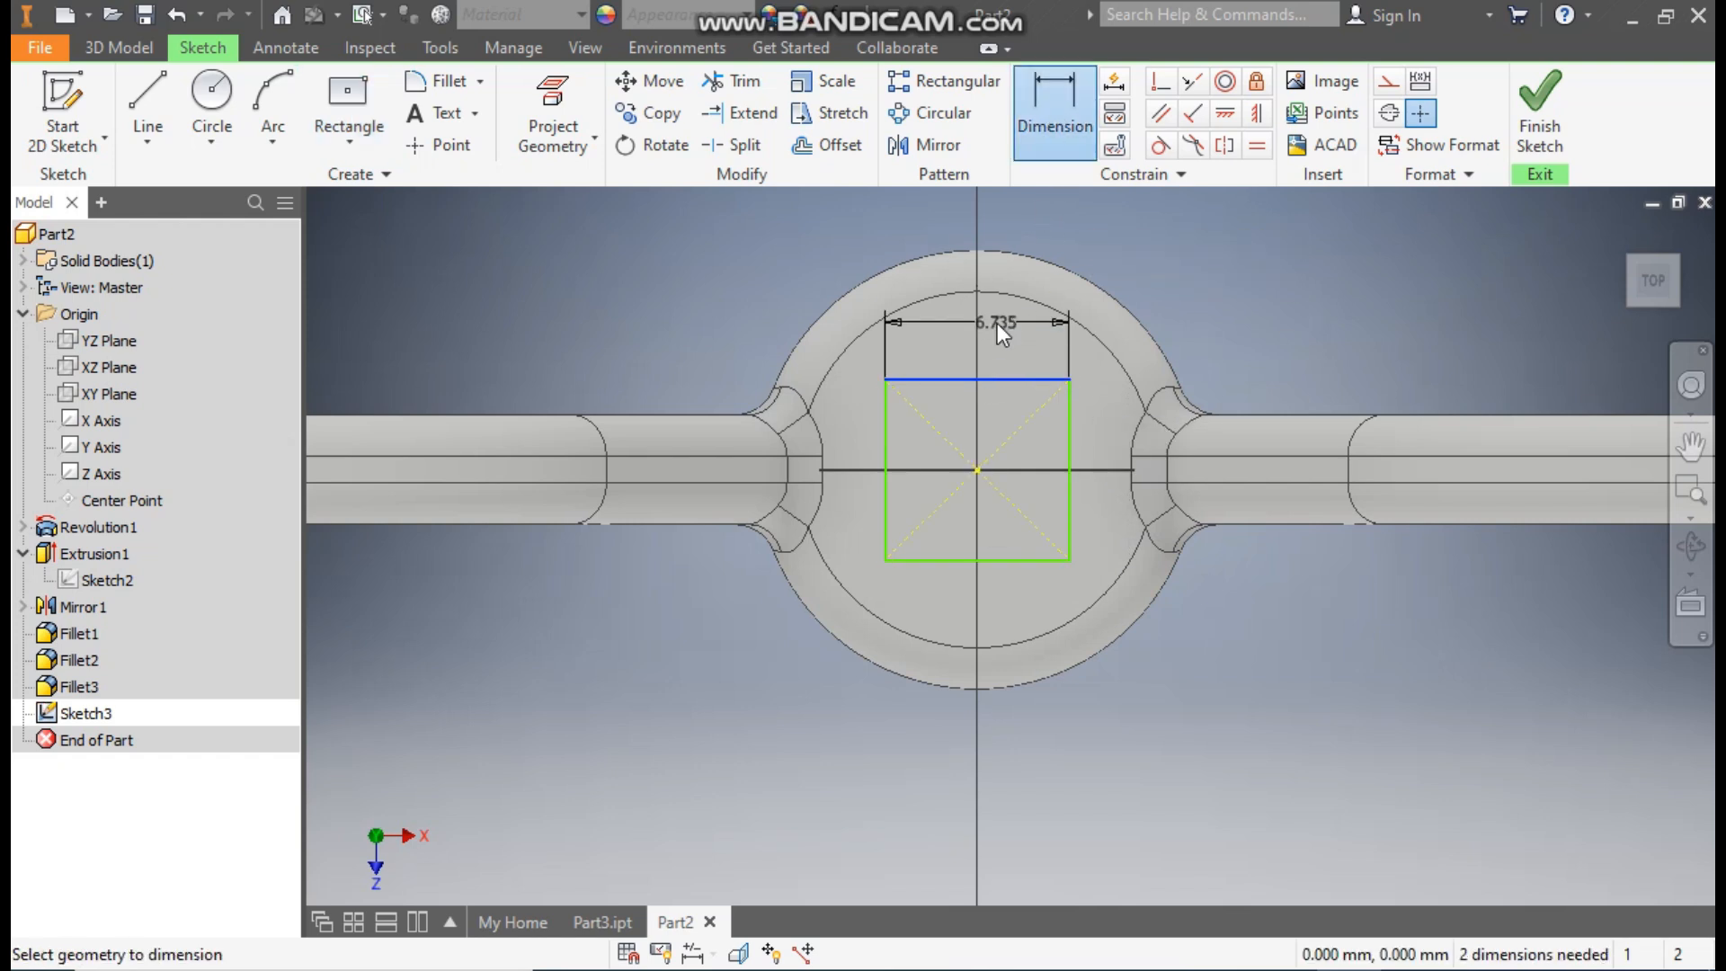
{"action": "left_click", "coordinate": [996, 321]}
{"action": "type", "text": "5.5"}
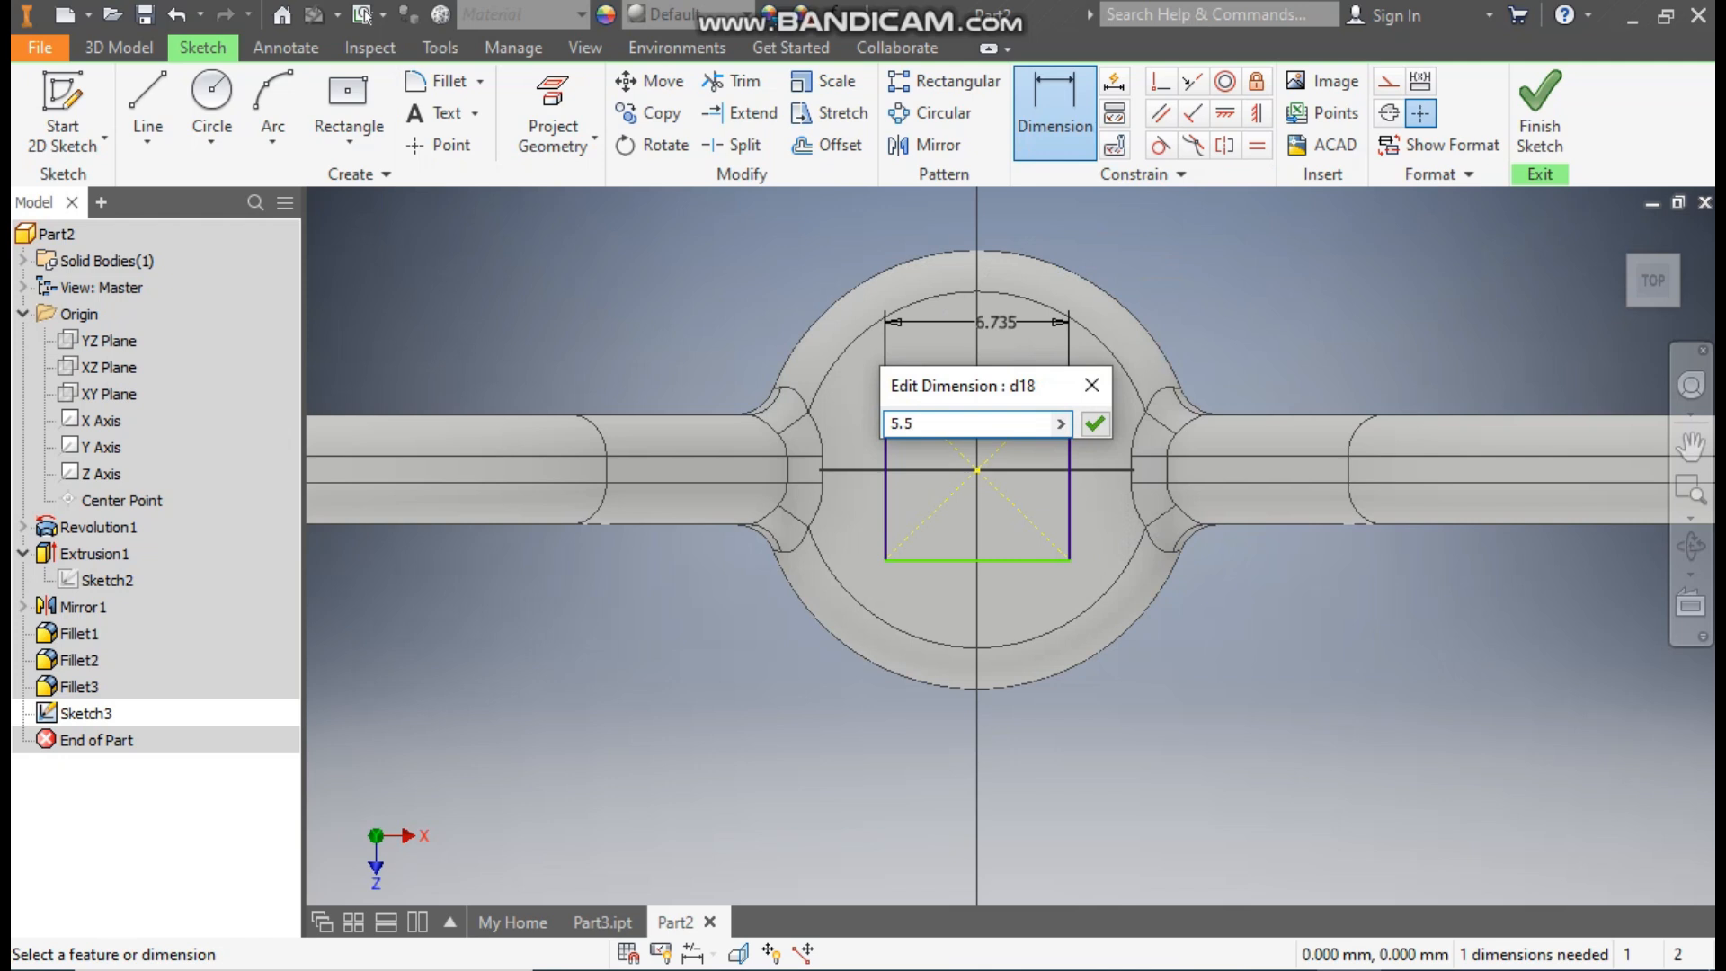
{"action": "key", "text": "Return"}
{"action": "left_click", "coordinate": [1054, 450]}
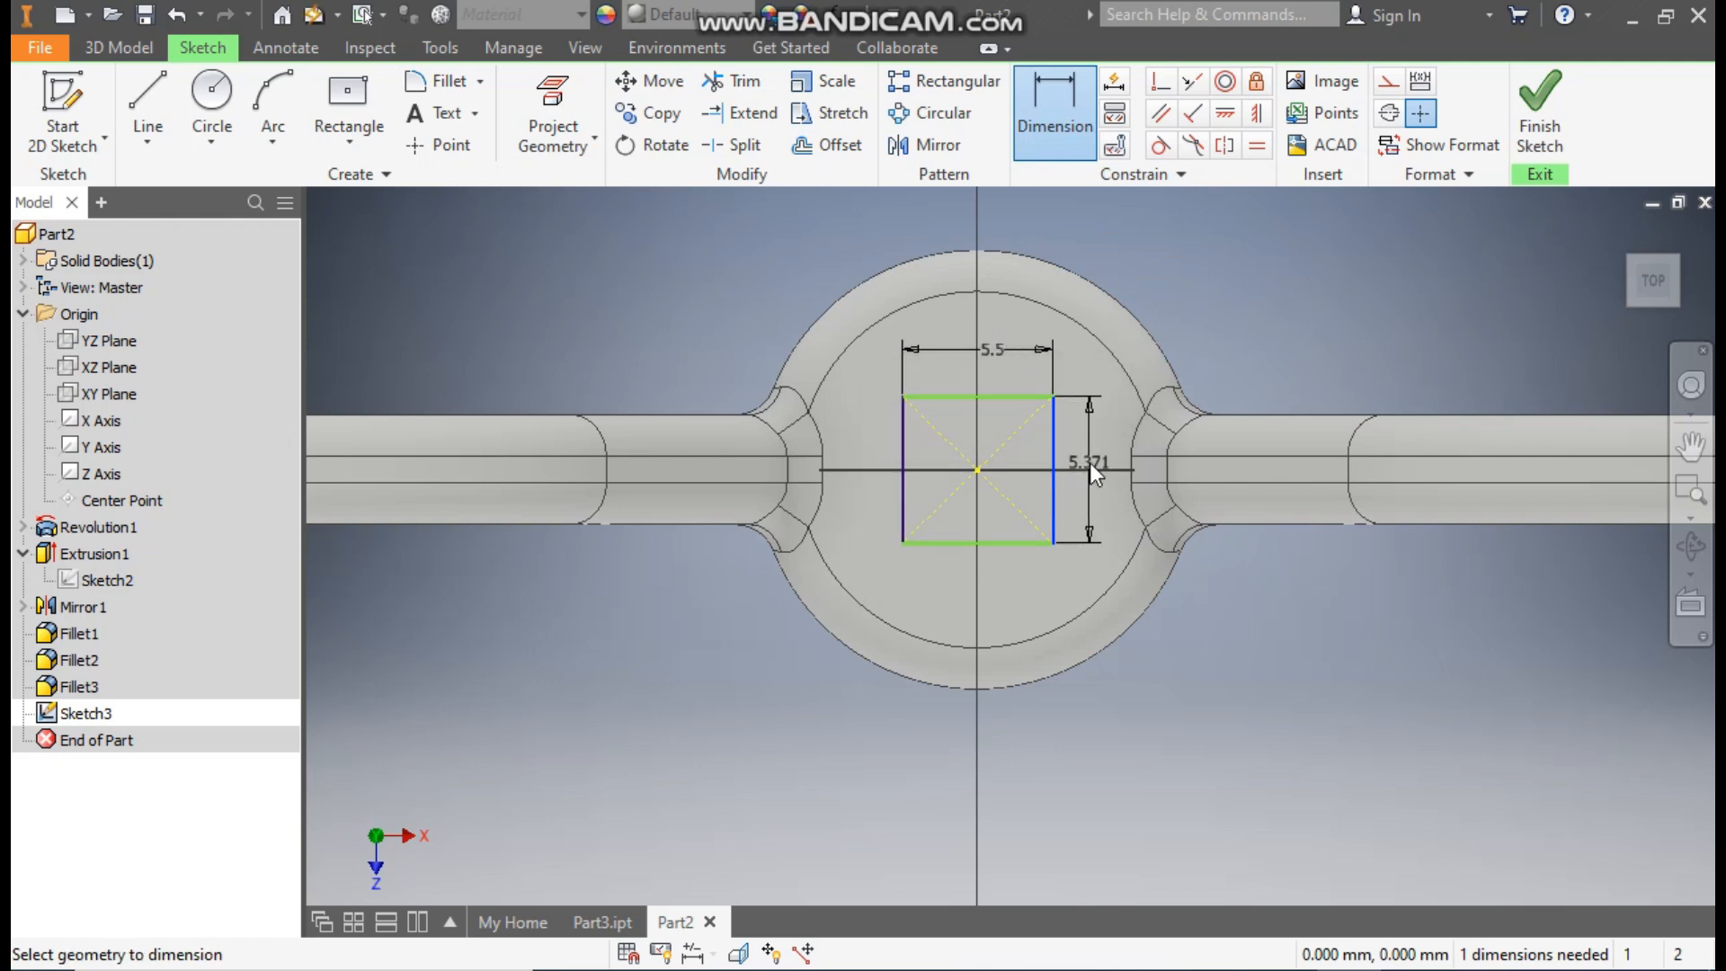
{"action": "left_click", "coordinate": [1090, 462]}
{"action": "type", "text": "5.5"}
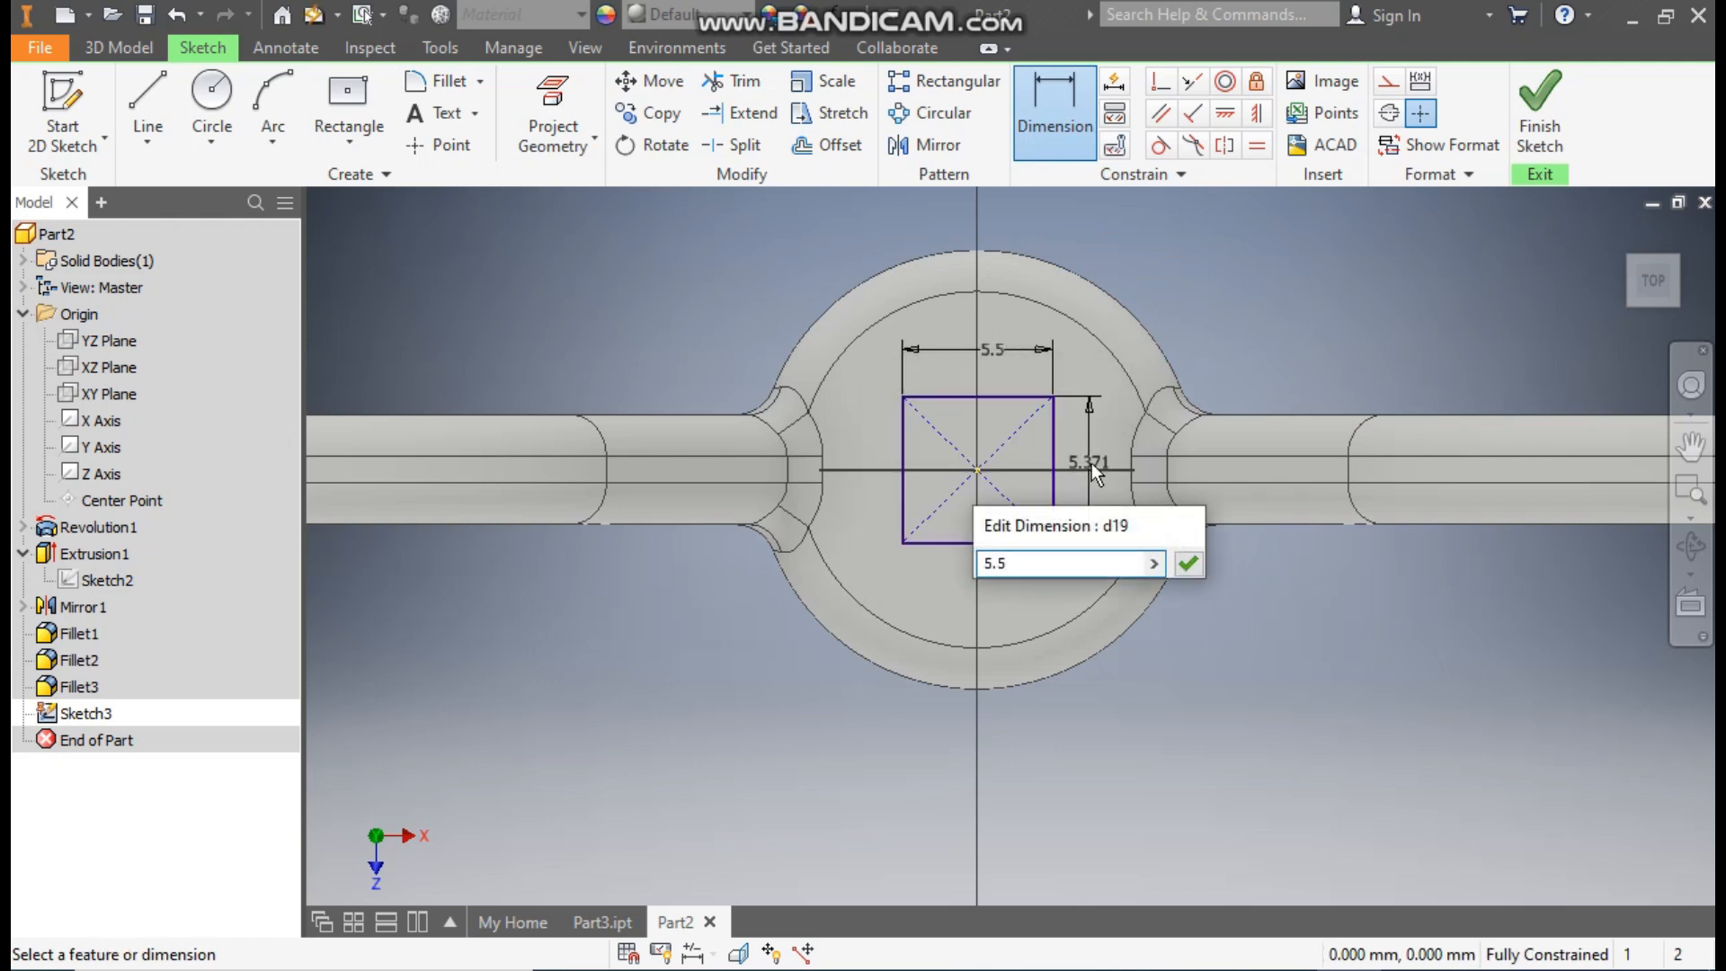
{"action": "key", "text": "Return"}
{"action": "left_click", "coordinate": [1539, 115]}
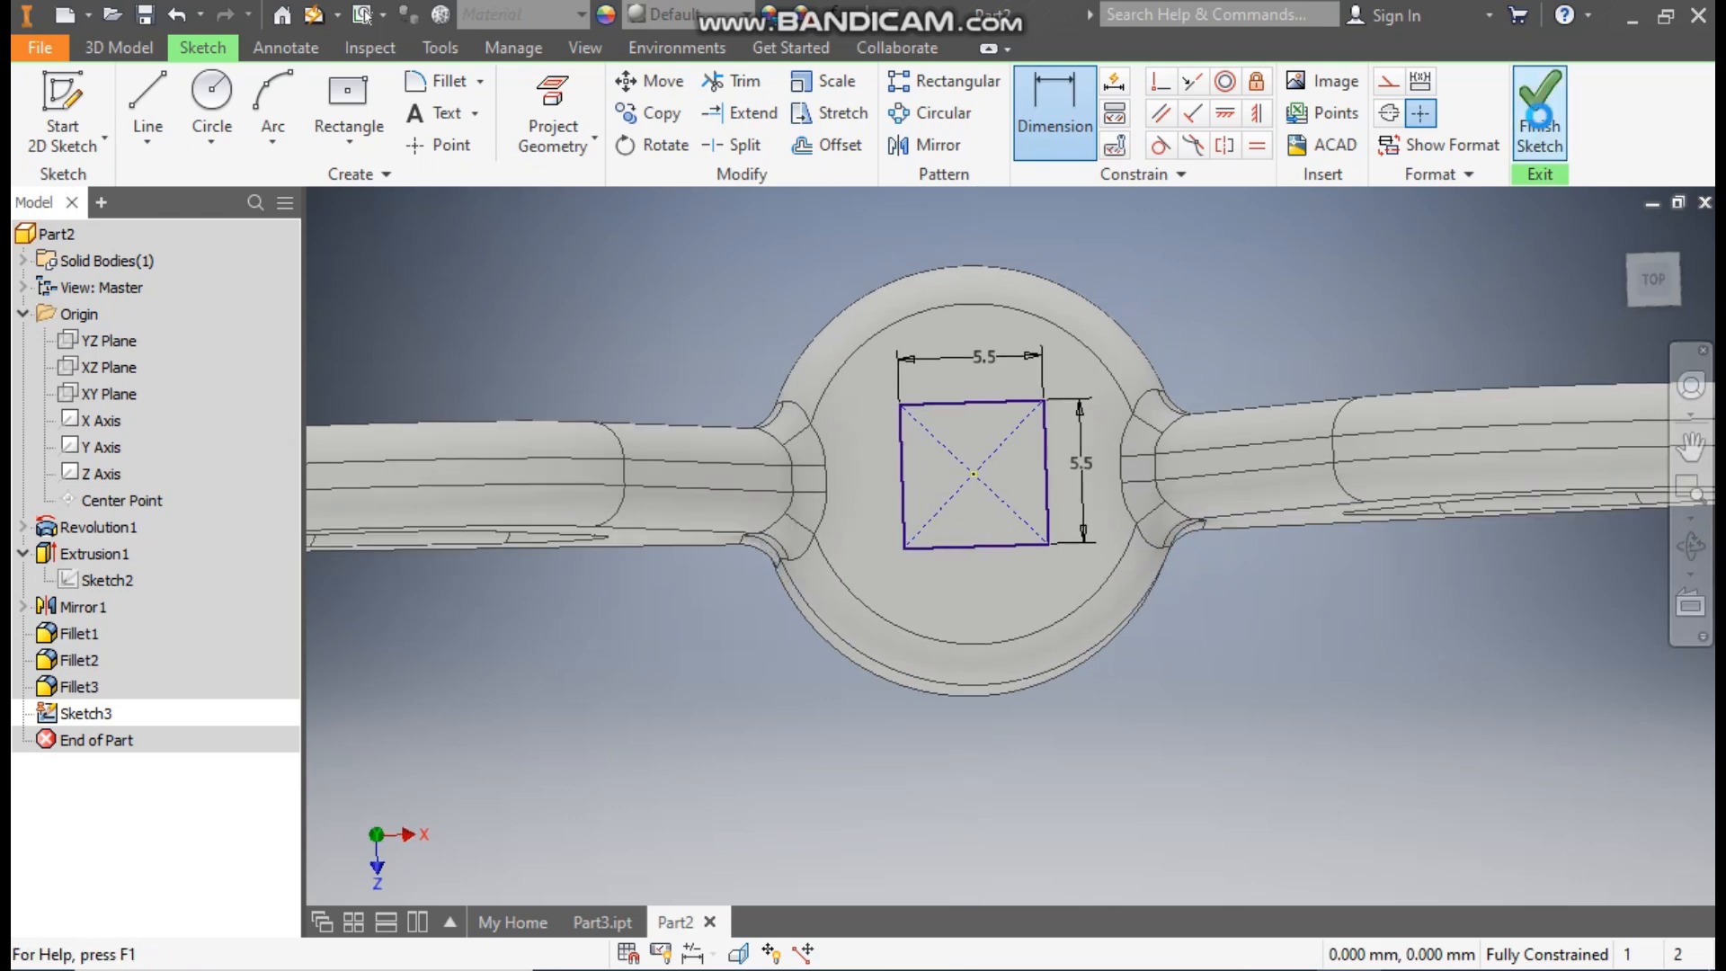
Step: Cut the square profile 10.5 mm down into the cylinder with Extrude, using a 3-degree taper
{"action": "scroll", "coordinate": [899, 593], "scroll_direction": "down", "scroll_amount": 4}
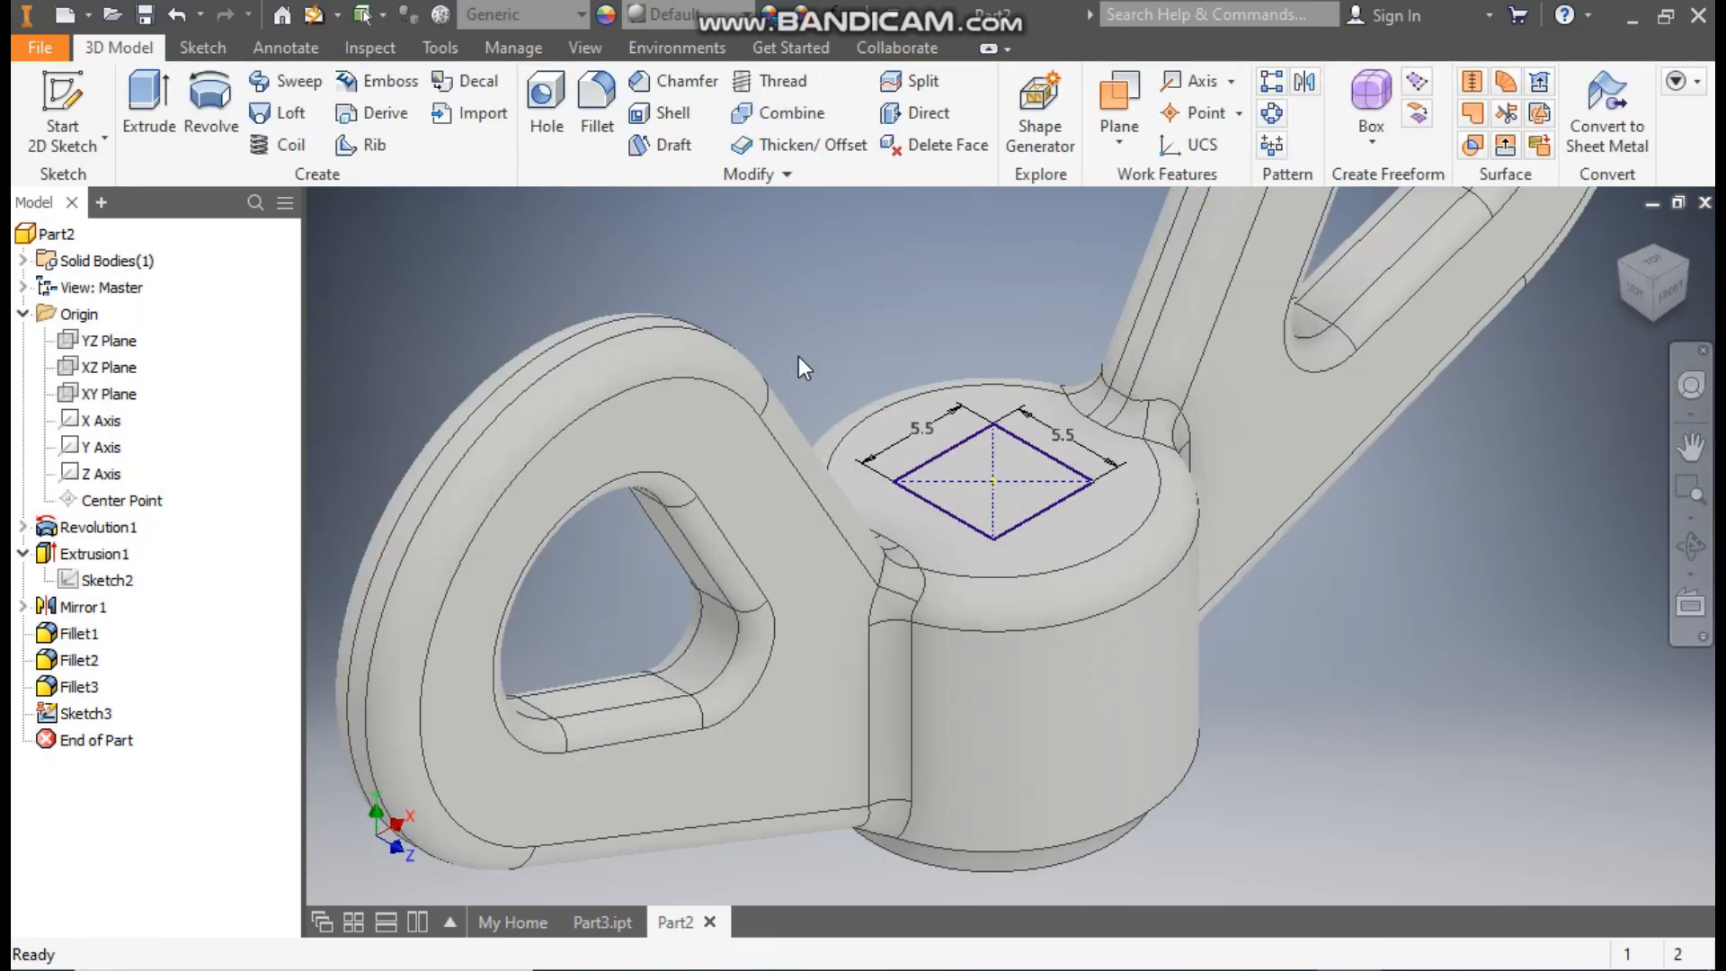
{"action": "left_click", "coordinate": [137, 94]}
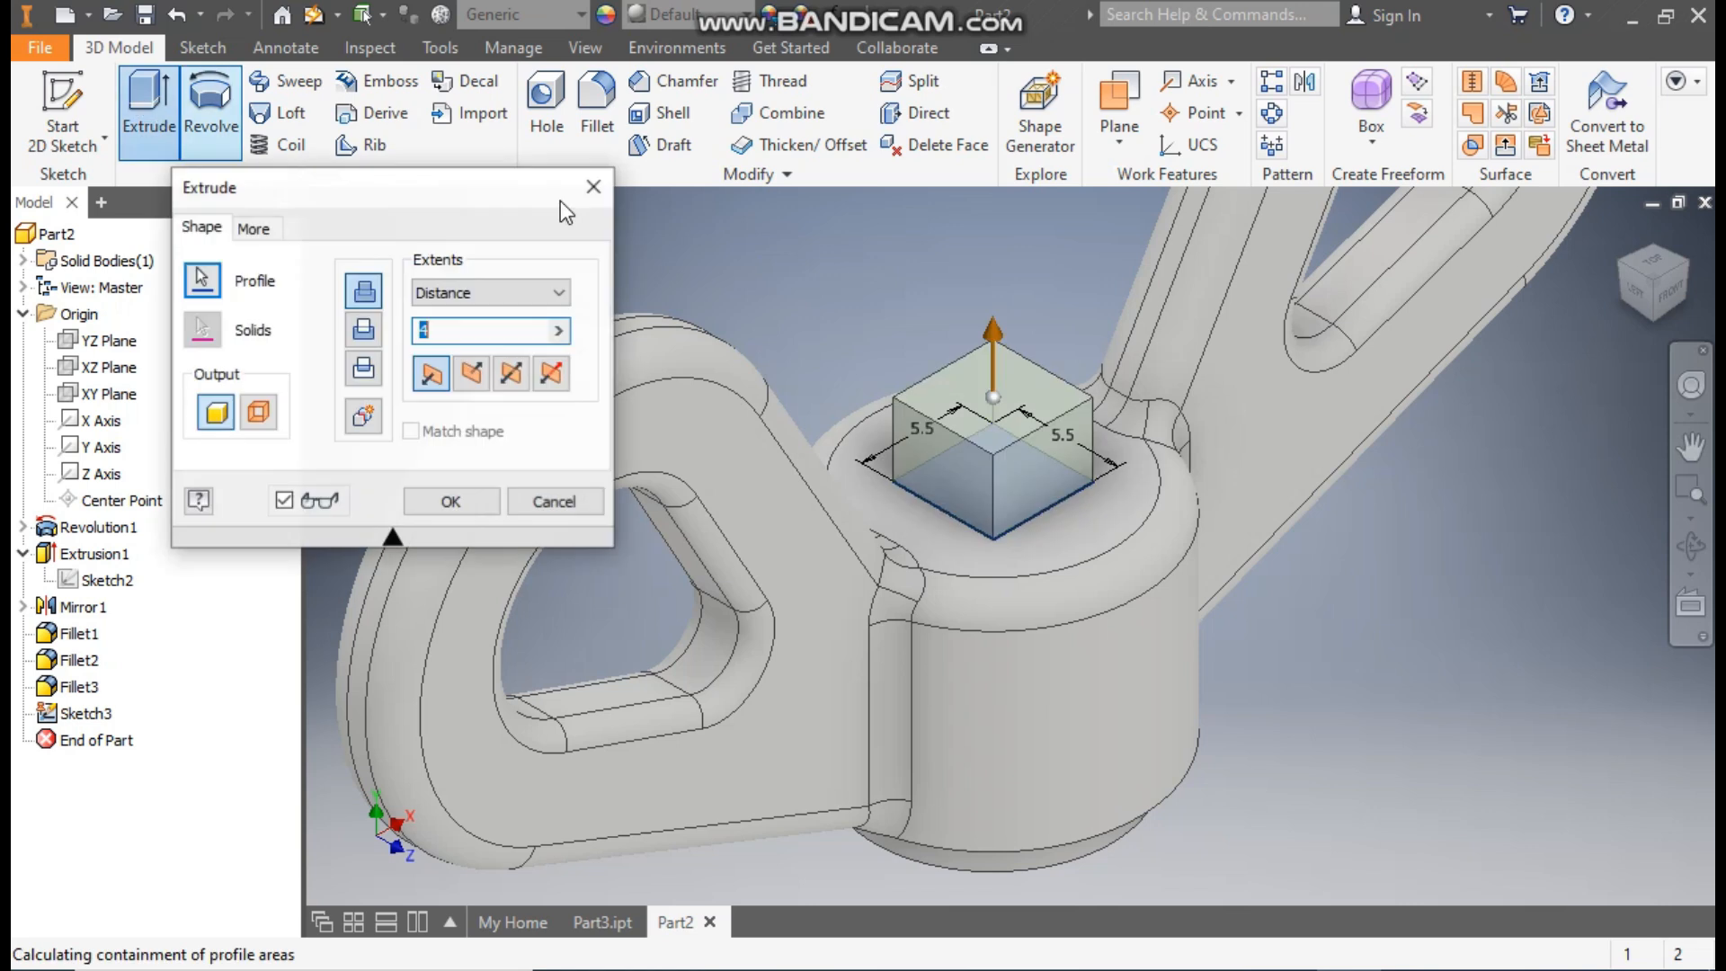
{"action": "left_click", "coordinate": [471, 376]}
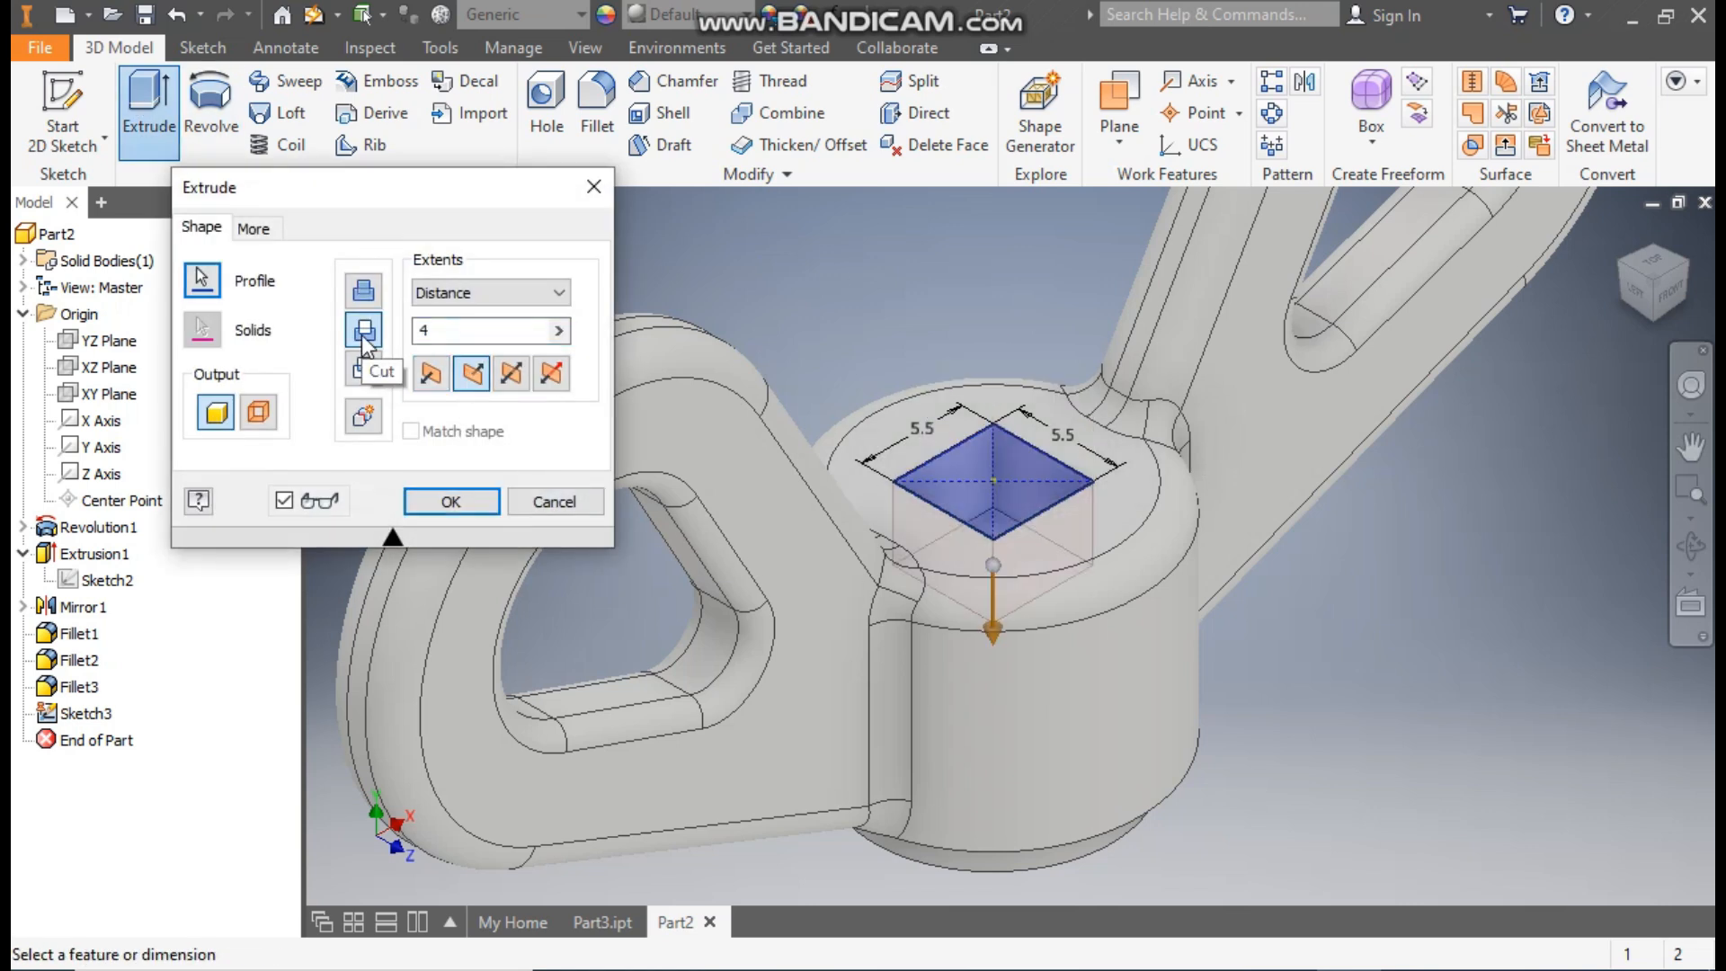
{"action": "left_click", "coordinate": [455, 329]}
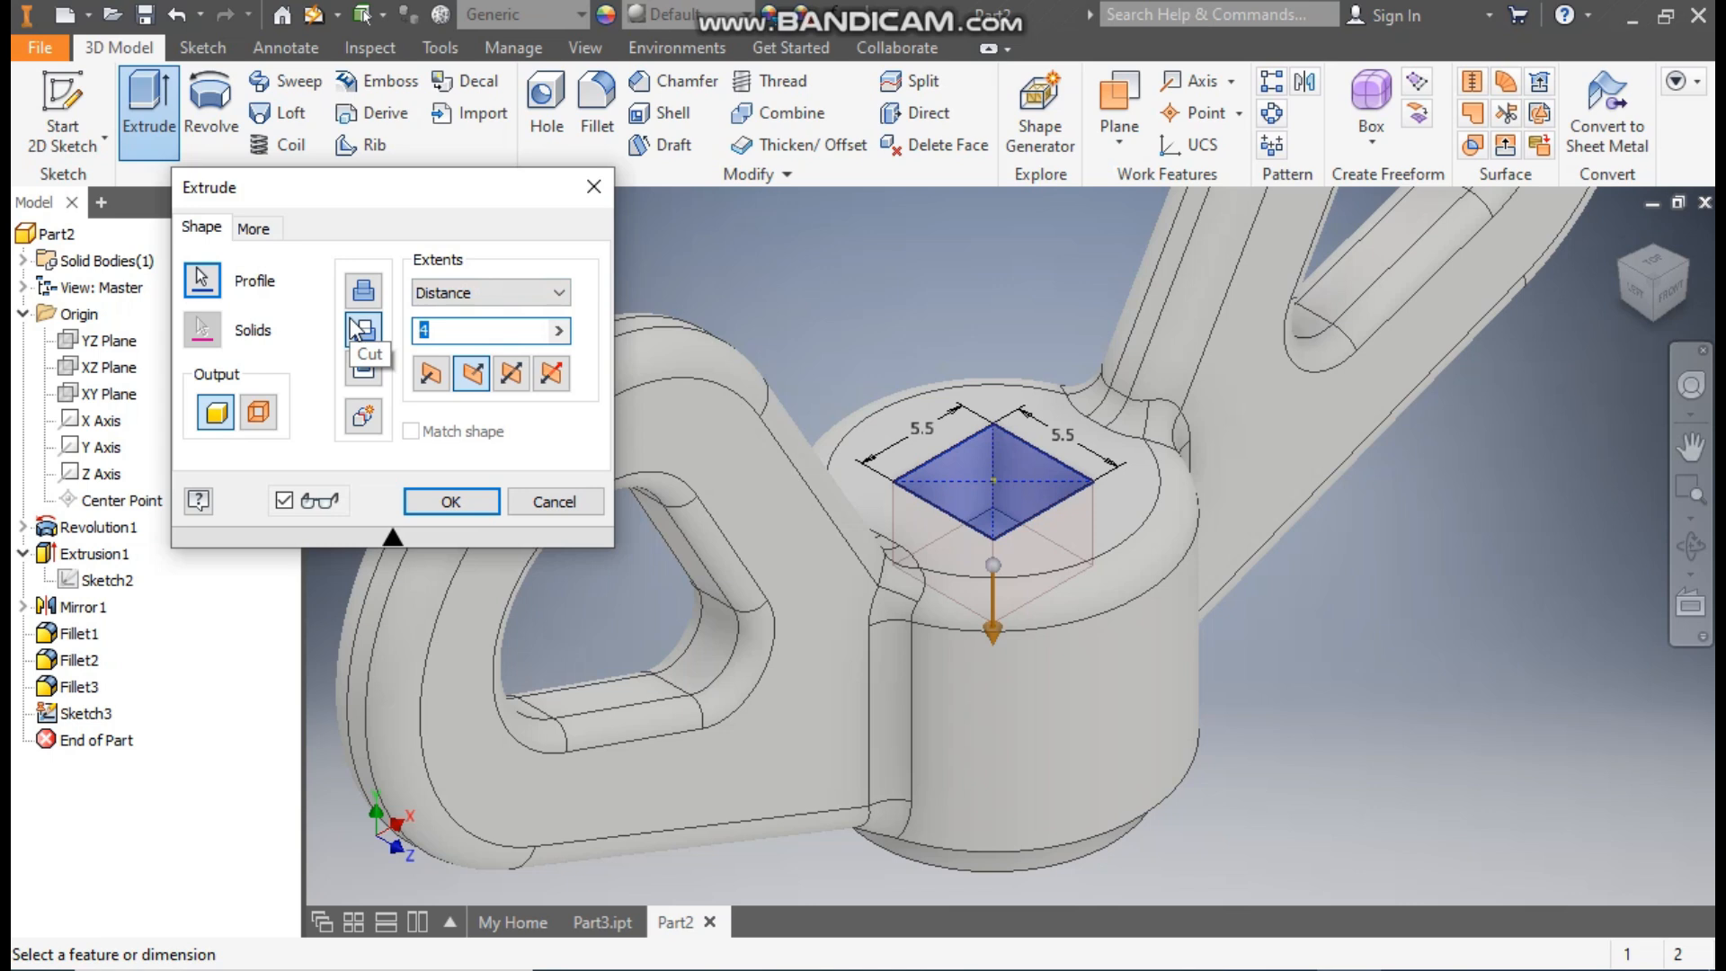
{"action": "type", "text": "10.5"}
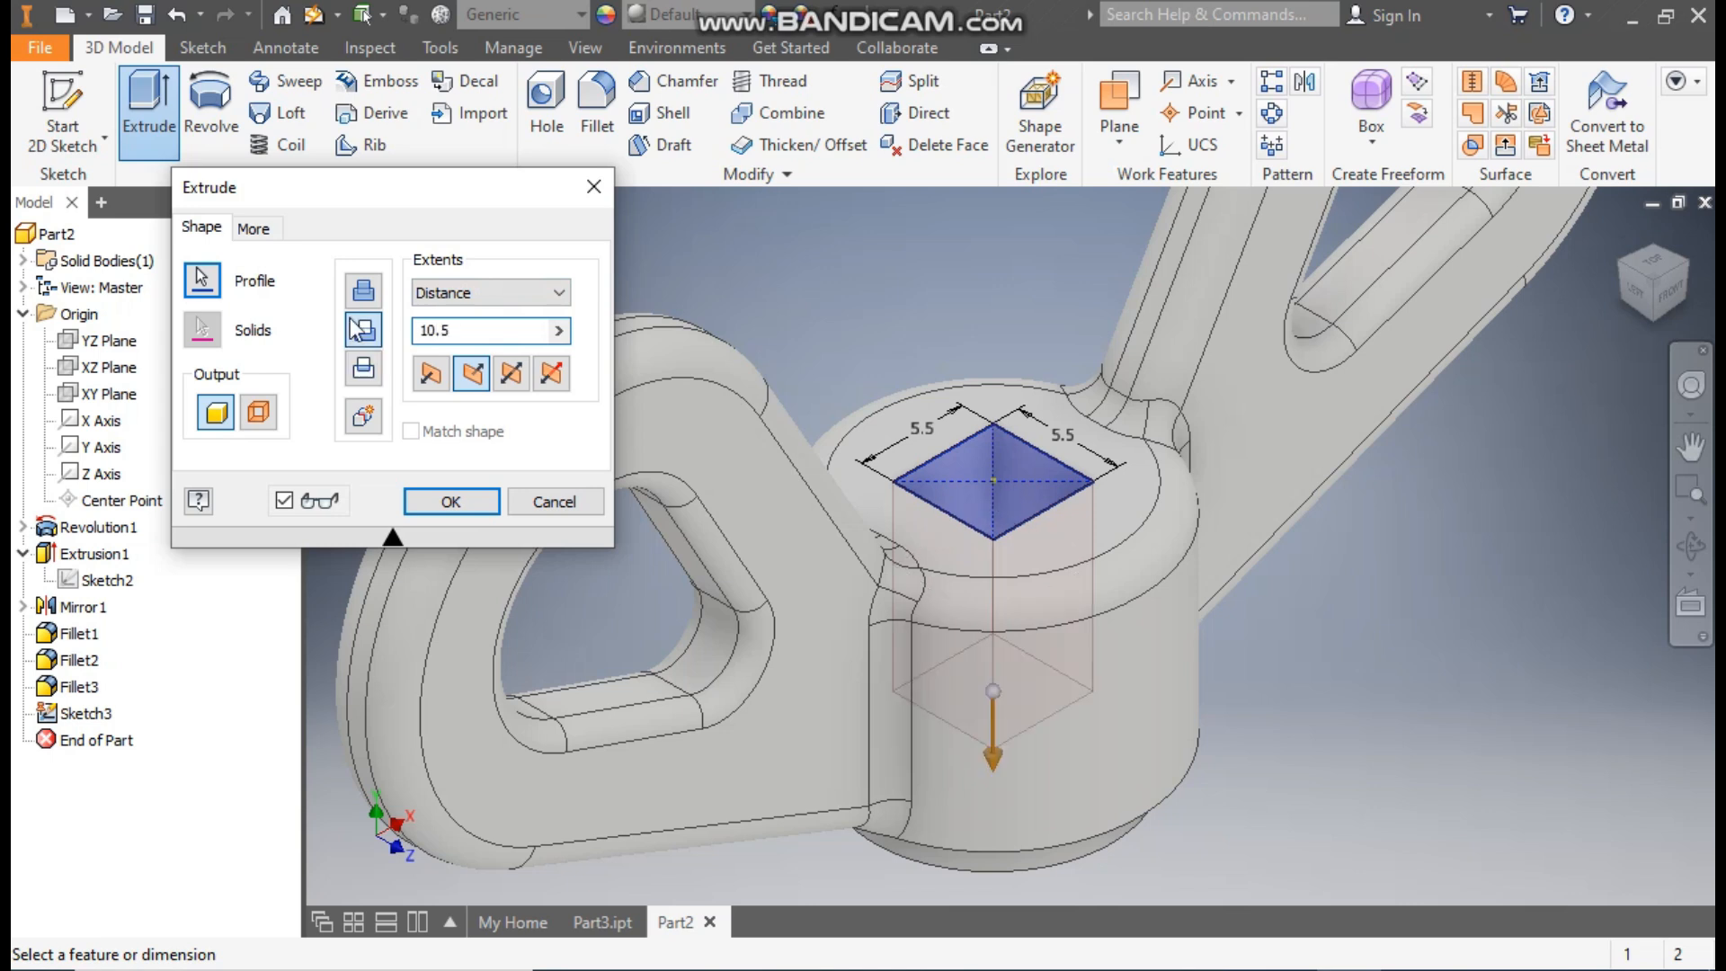
{"action": "left_click", "coordinate": [264, 232]}
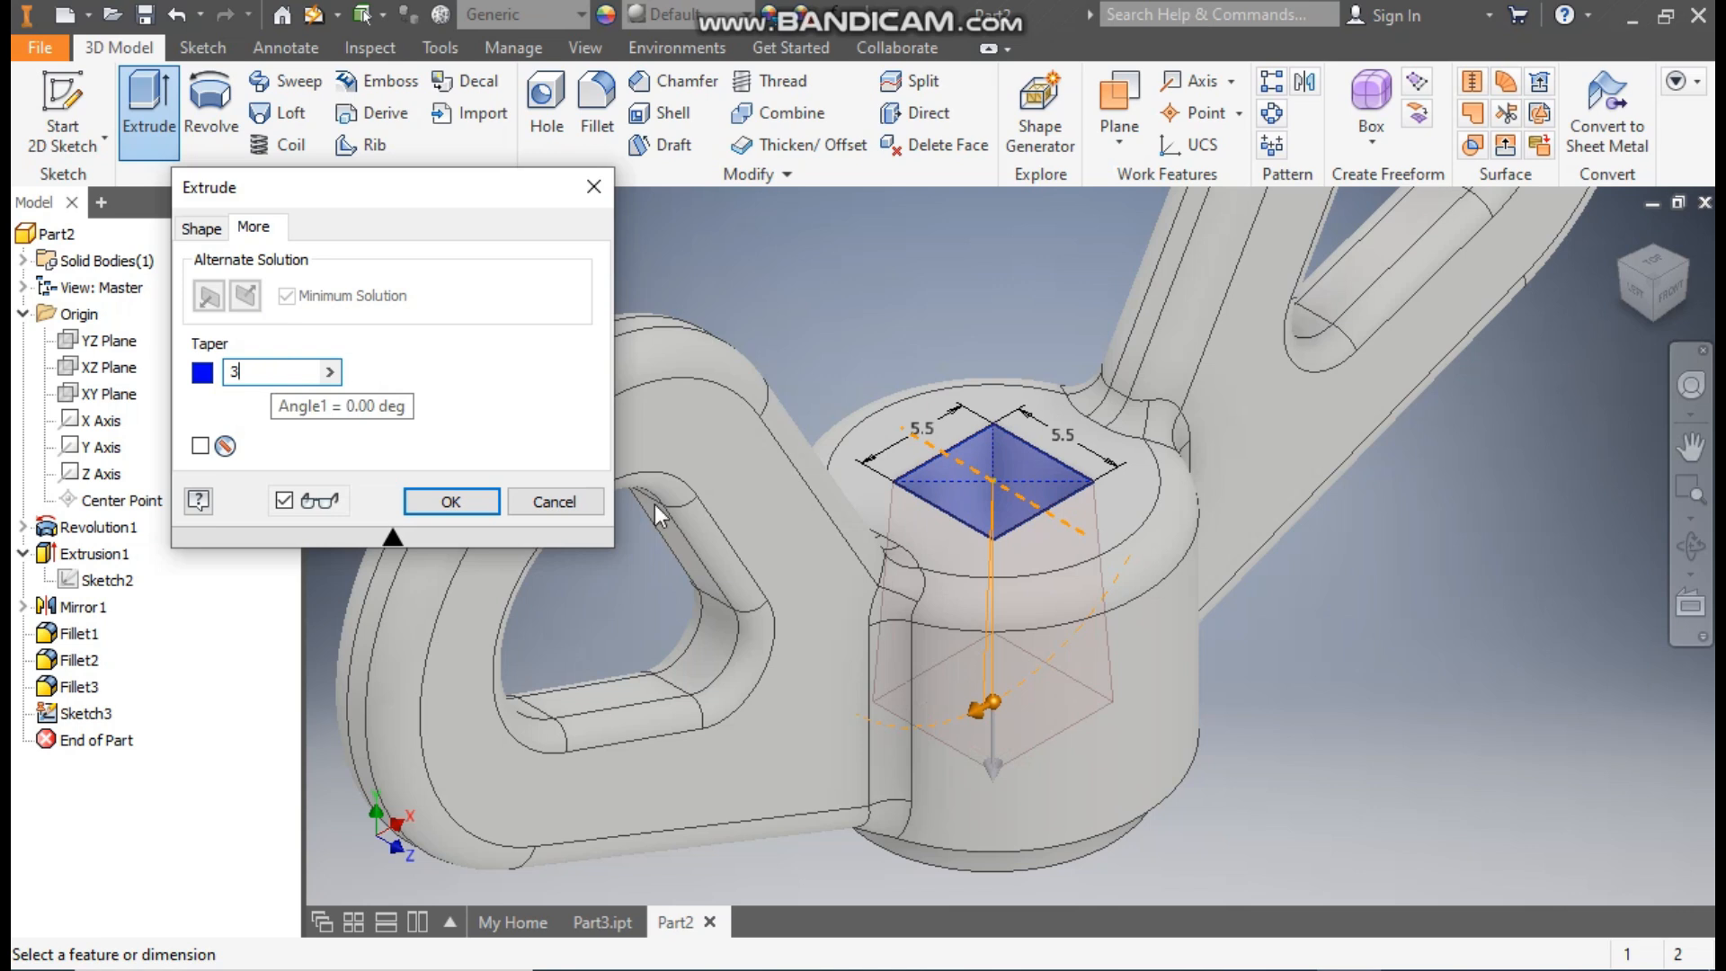
{"action": "scroll", "coordinate": [1055, 780], "scroll_direction": "down", "scroll_amount": 3}
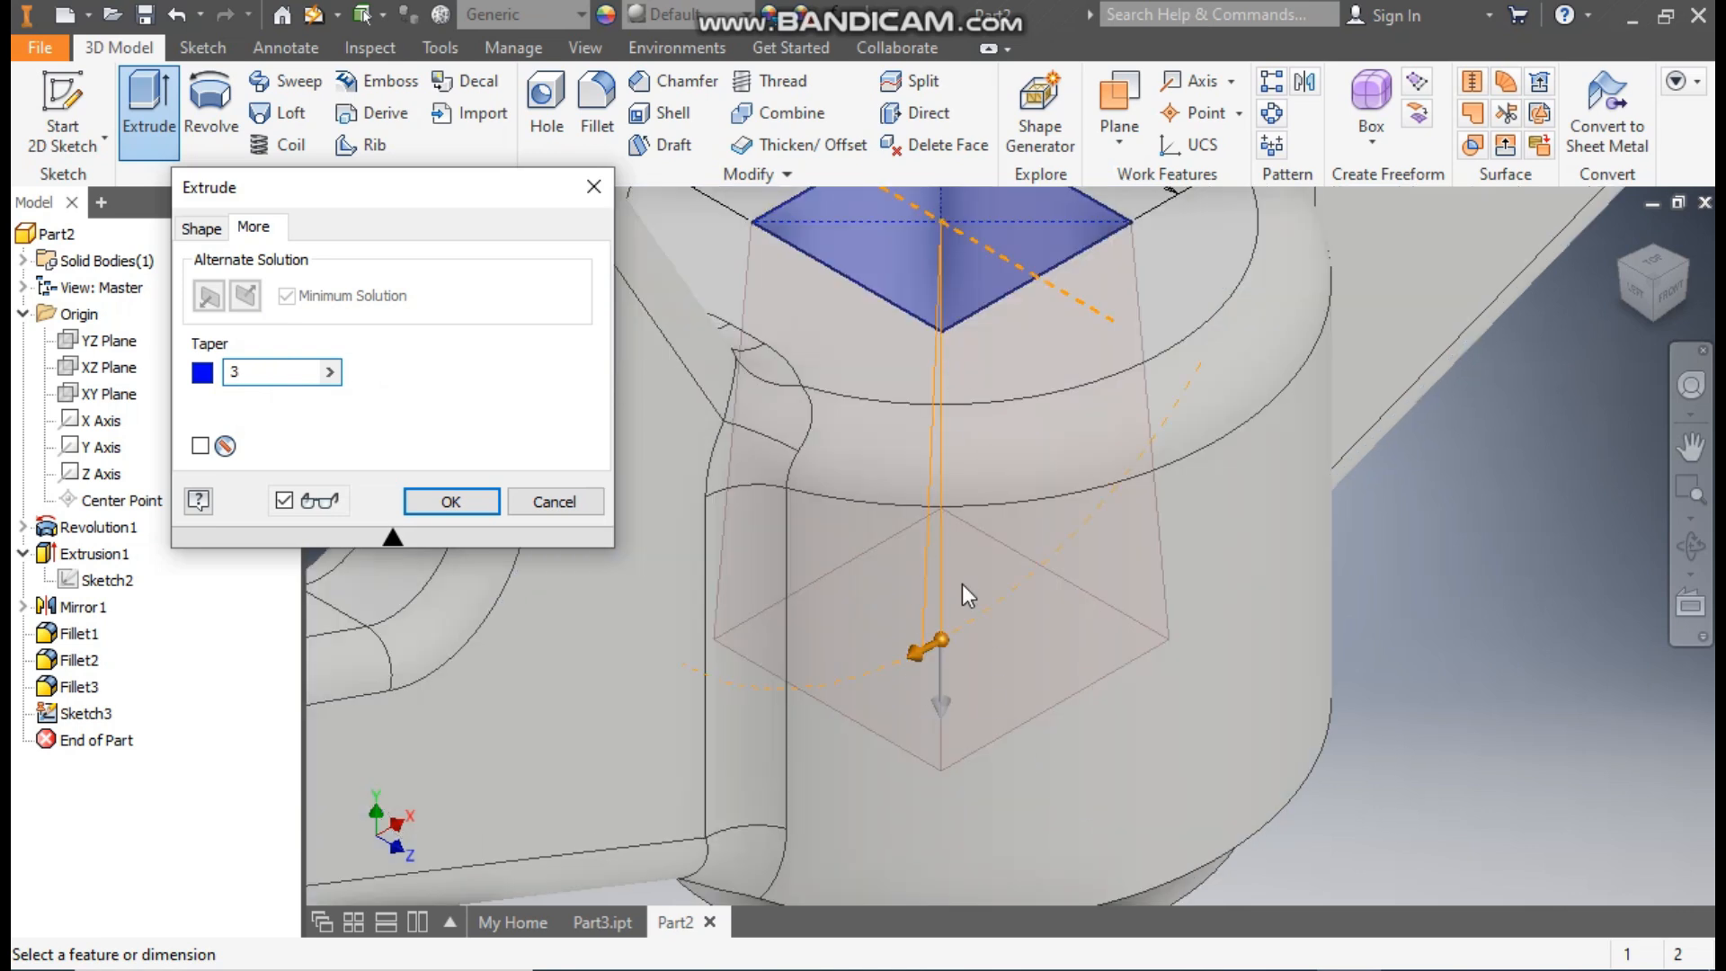
{"action": "left_click", "coordinate": [435, 503]}
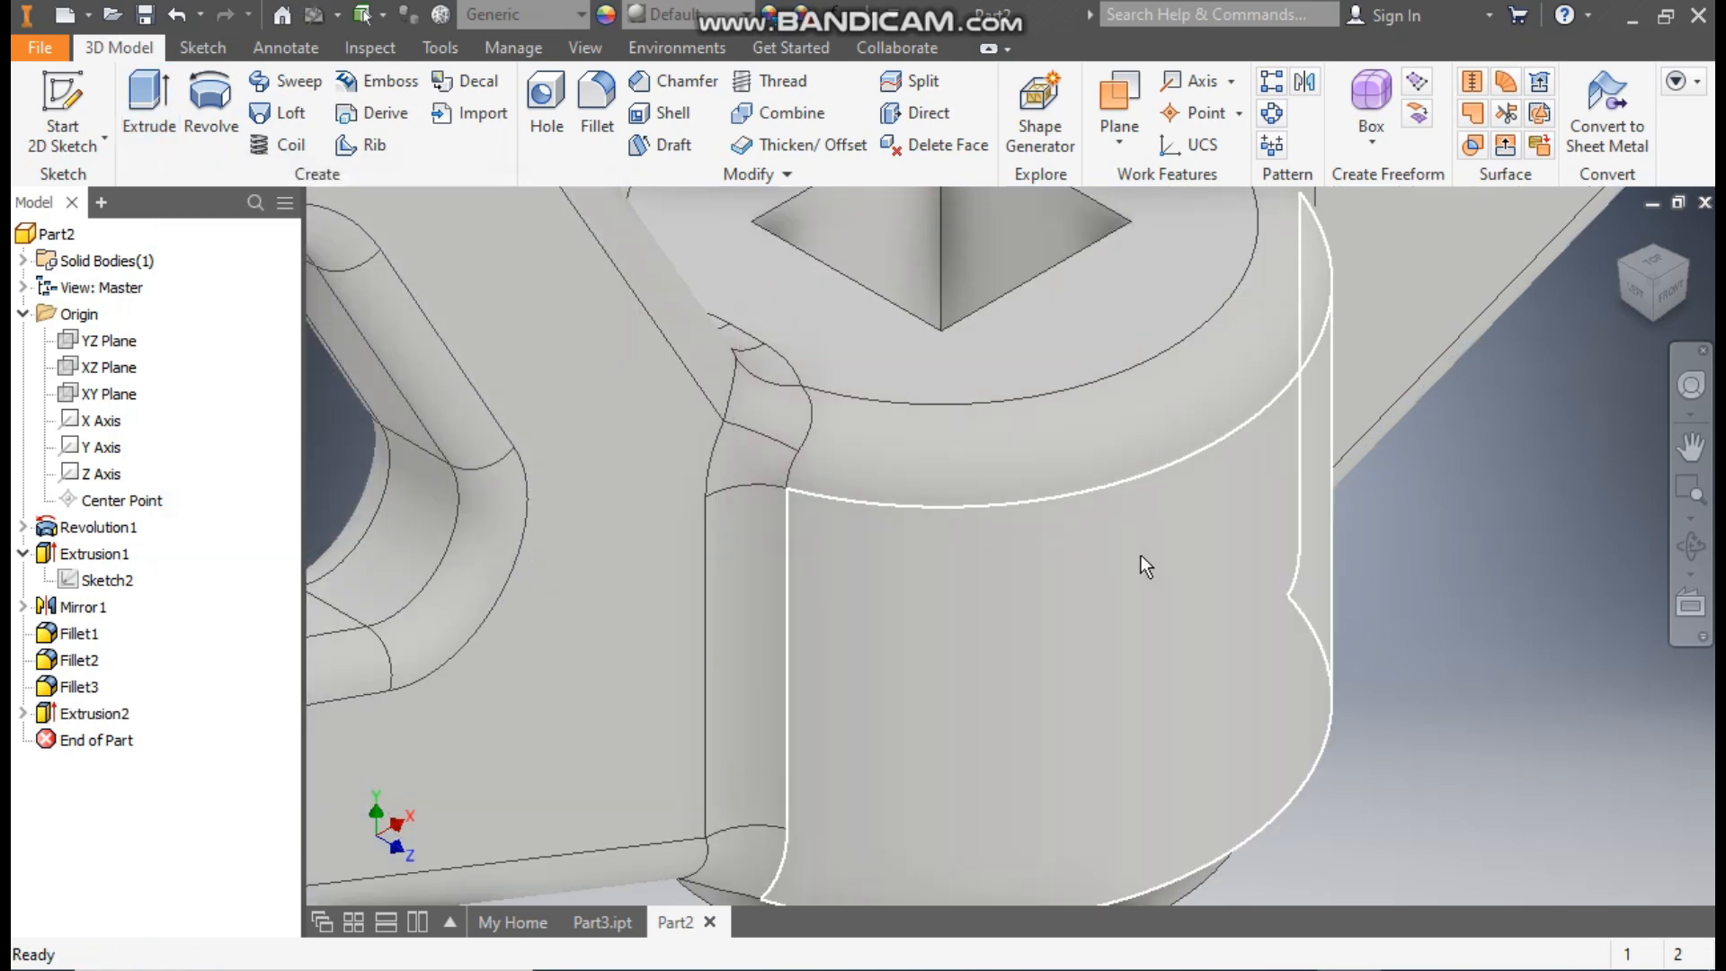
{"action": "scroll", "coordinate": [1140, 554], "scroll_direction": "up", "scroll_amount": 5}
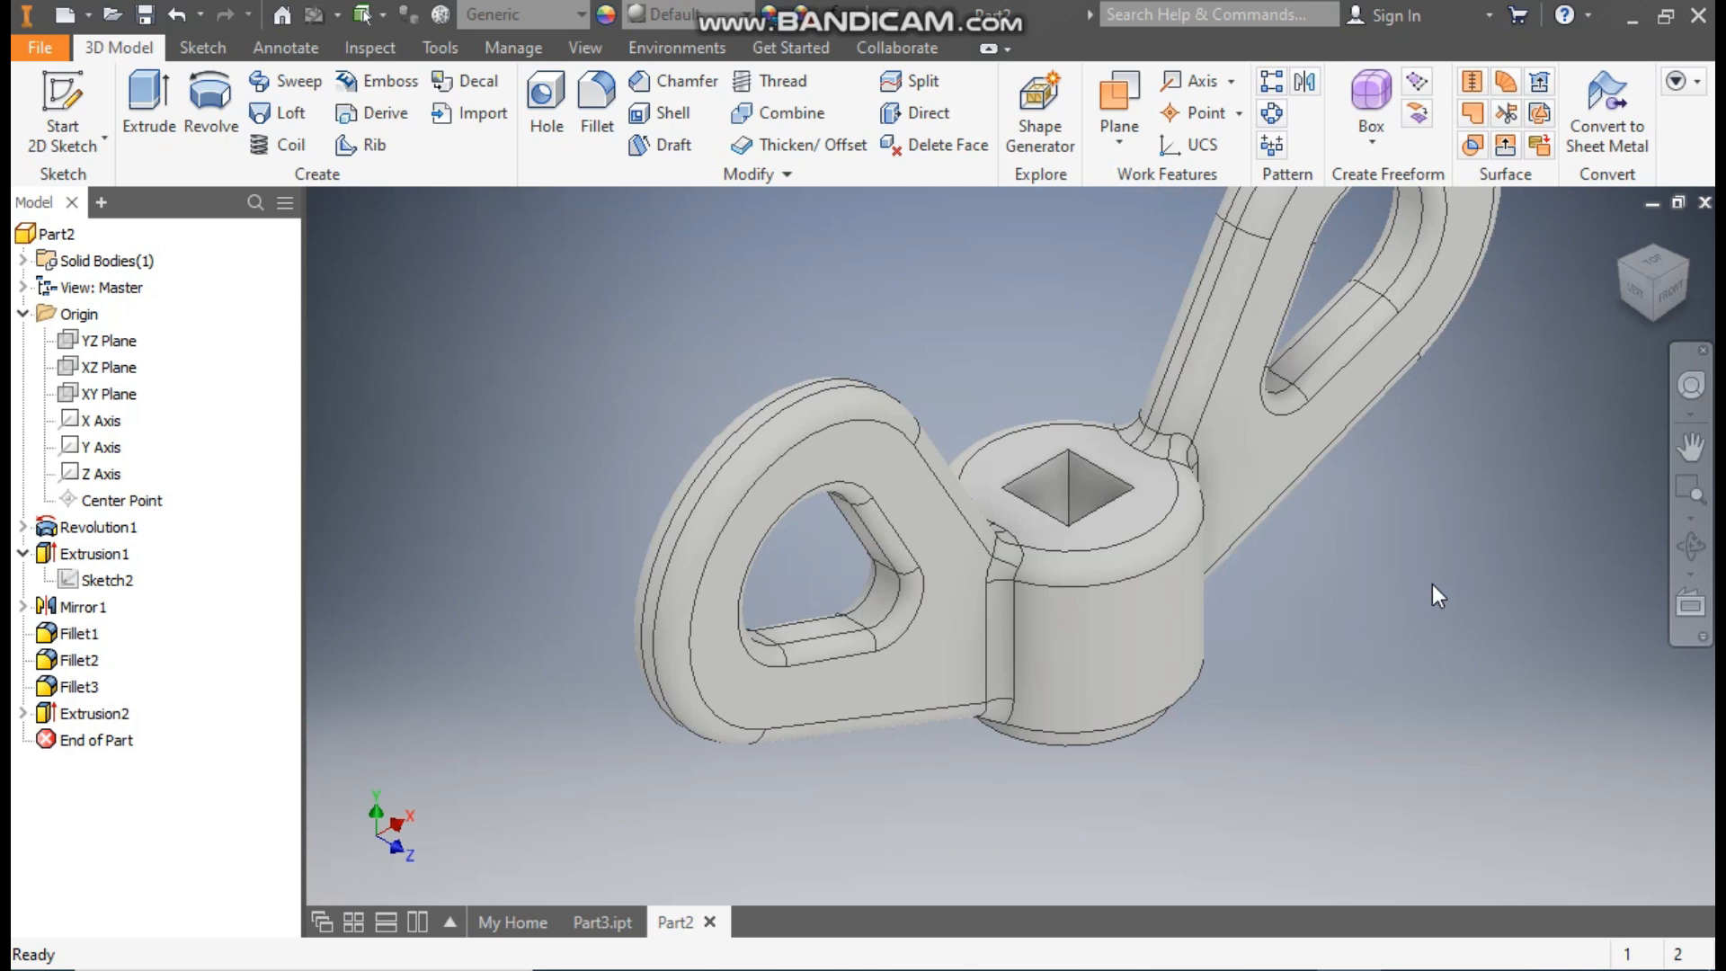
Step: Sketch an 8.5 mm diameter circle centered at the origin on the cylinder's bottom face and finish the sketch
{"action": "left_click", "coordinate": [1652, 318]}
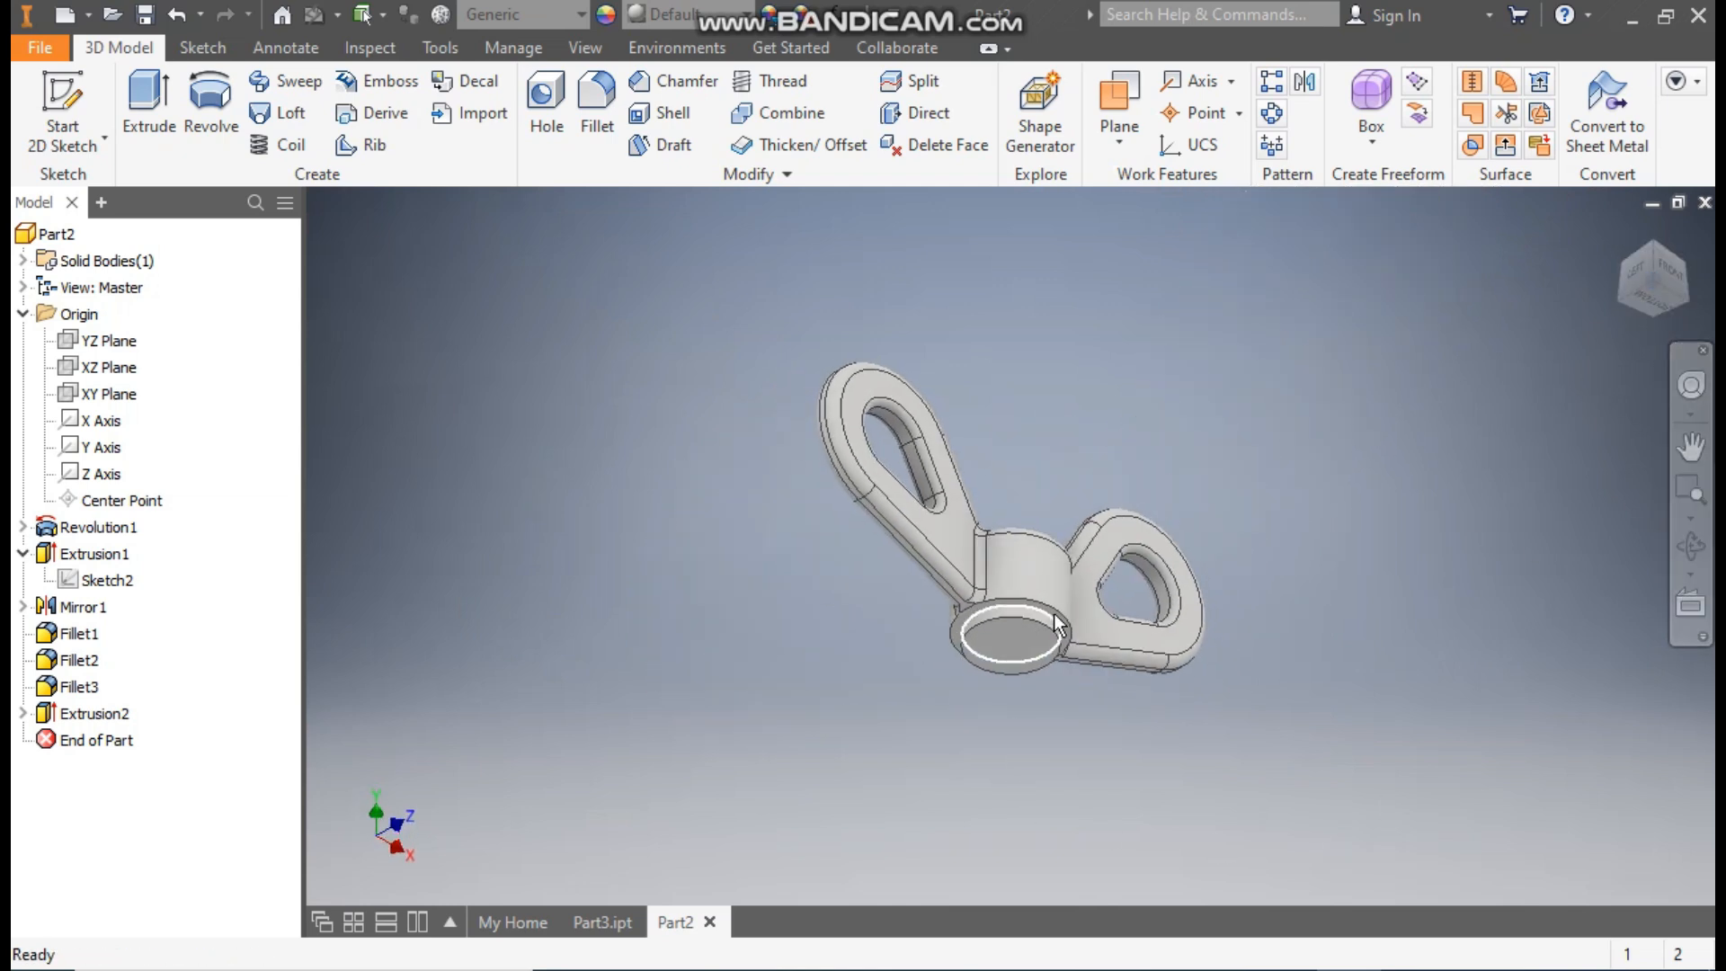
{"action": "scroll", "coordinate": [1057, 630], "scroll_direction": "down", "scroll_amount": 3}
{"action": "left_click", "coordinate": [992, 598]}
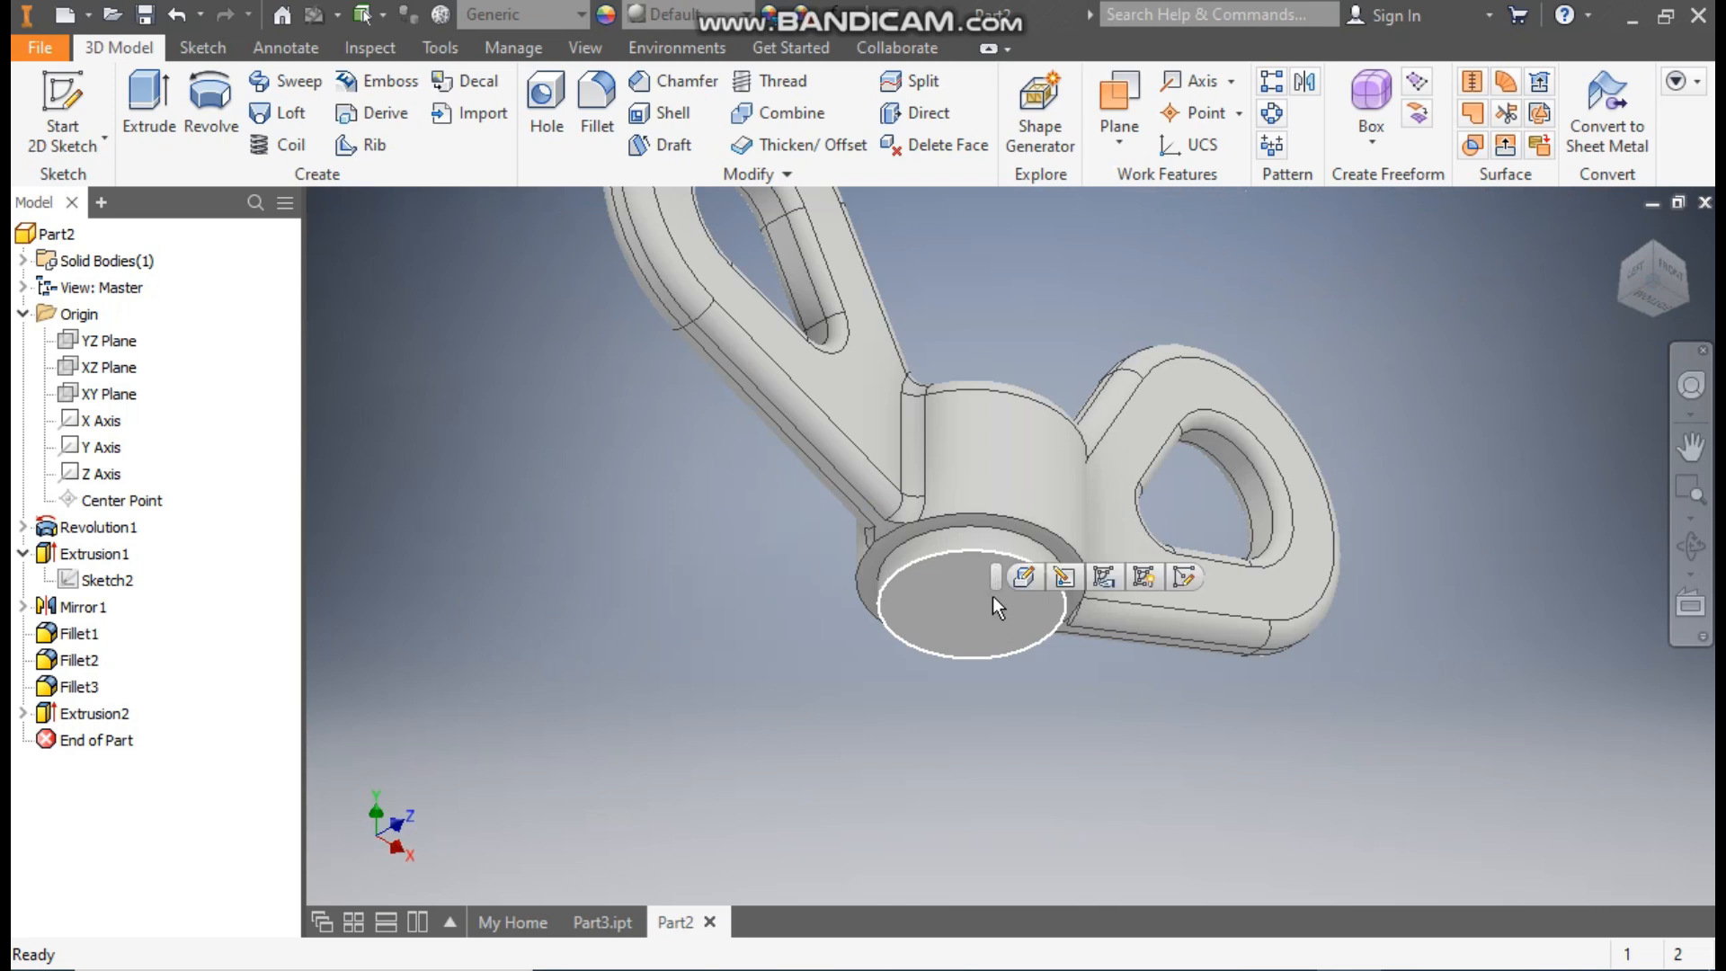
{"action": "left_click", "coordinate": [1181, 580]}
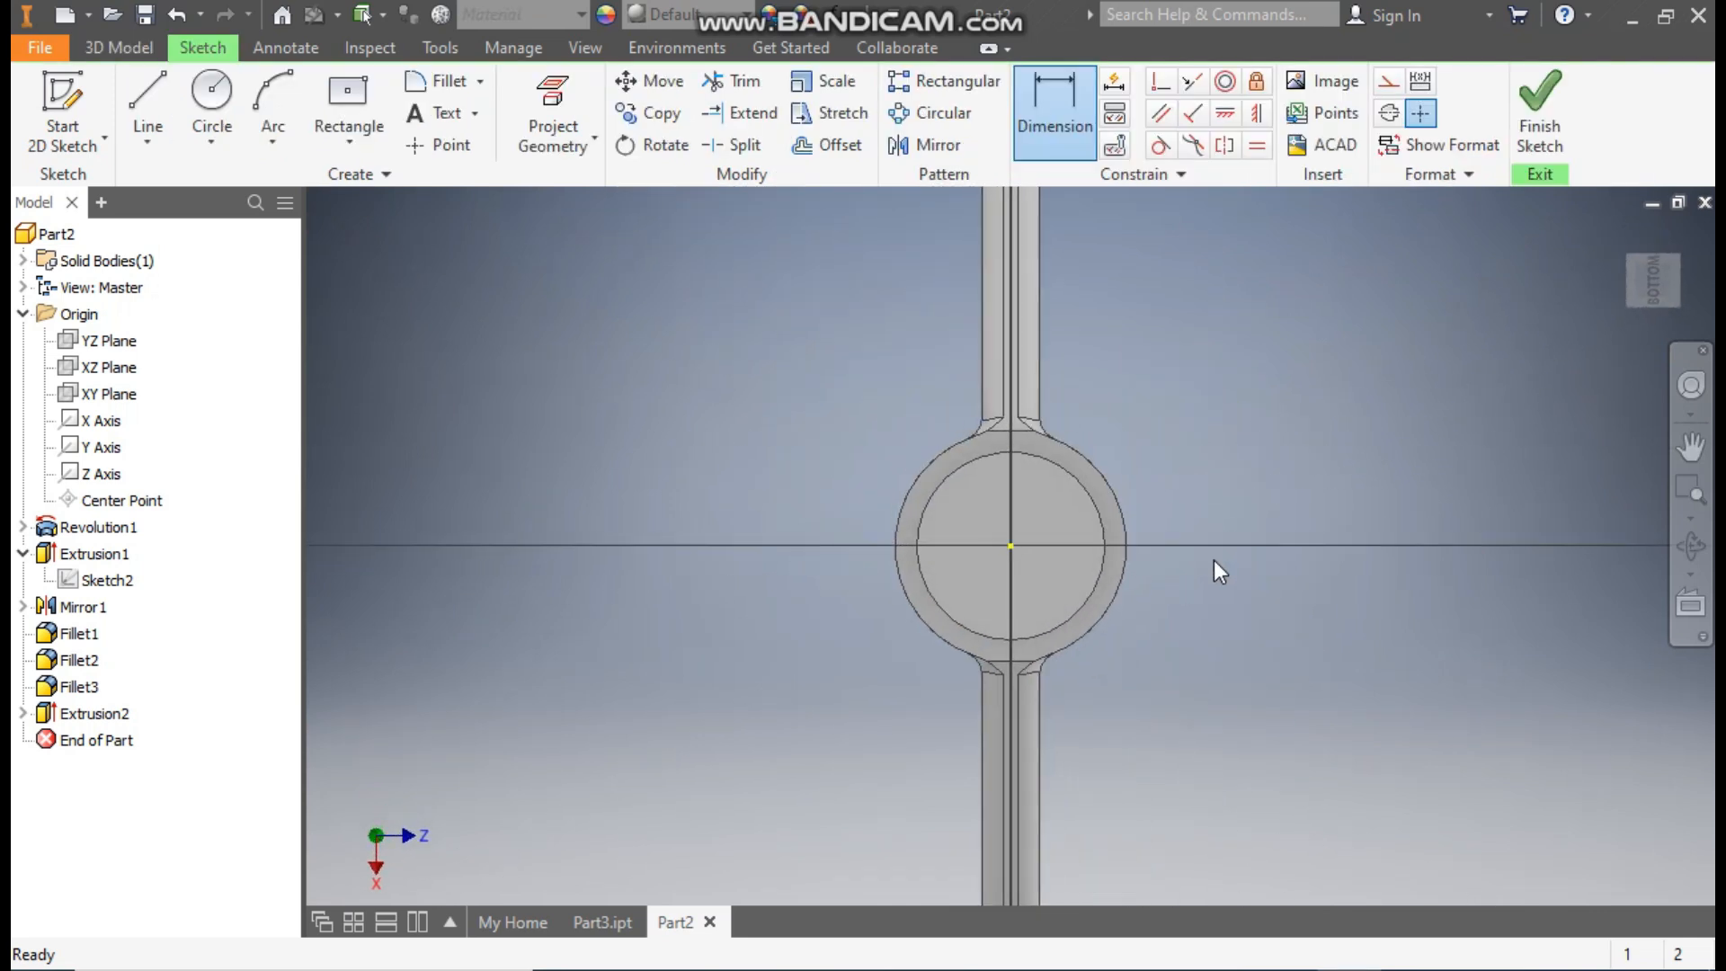
{"action": "left_click", "coordinate": [209, 101]}
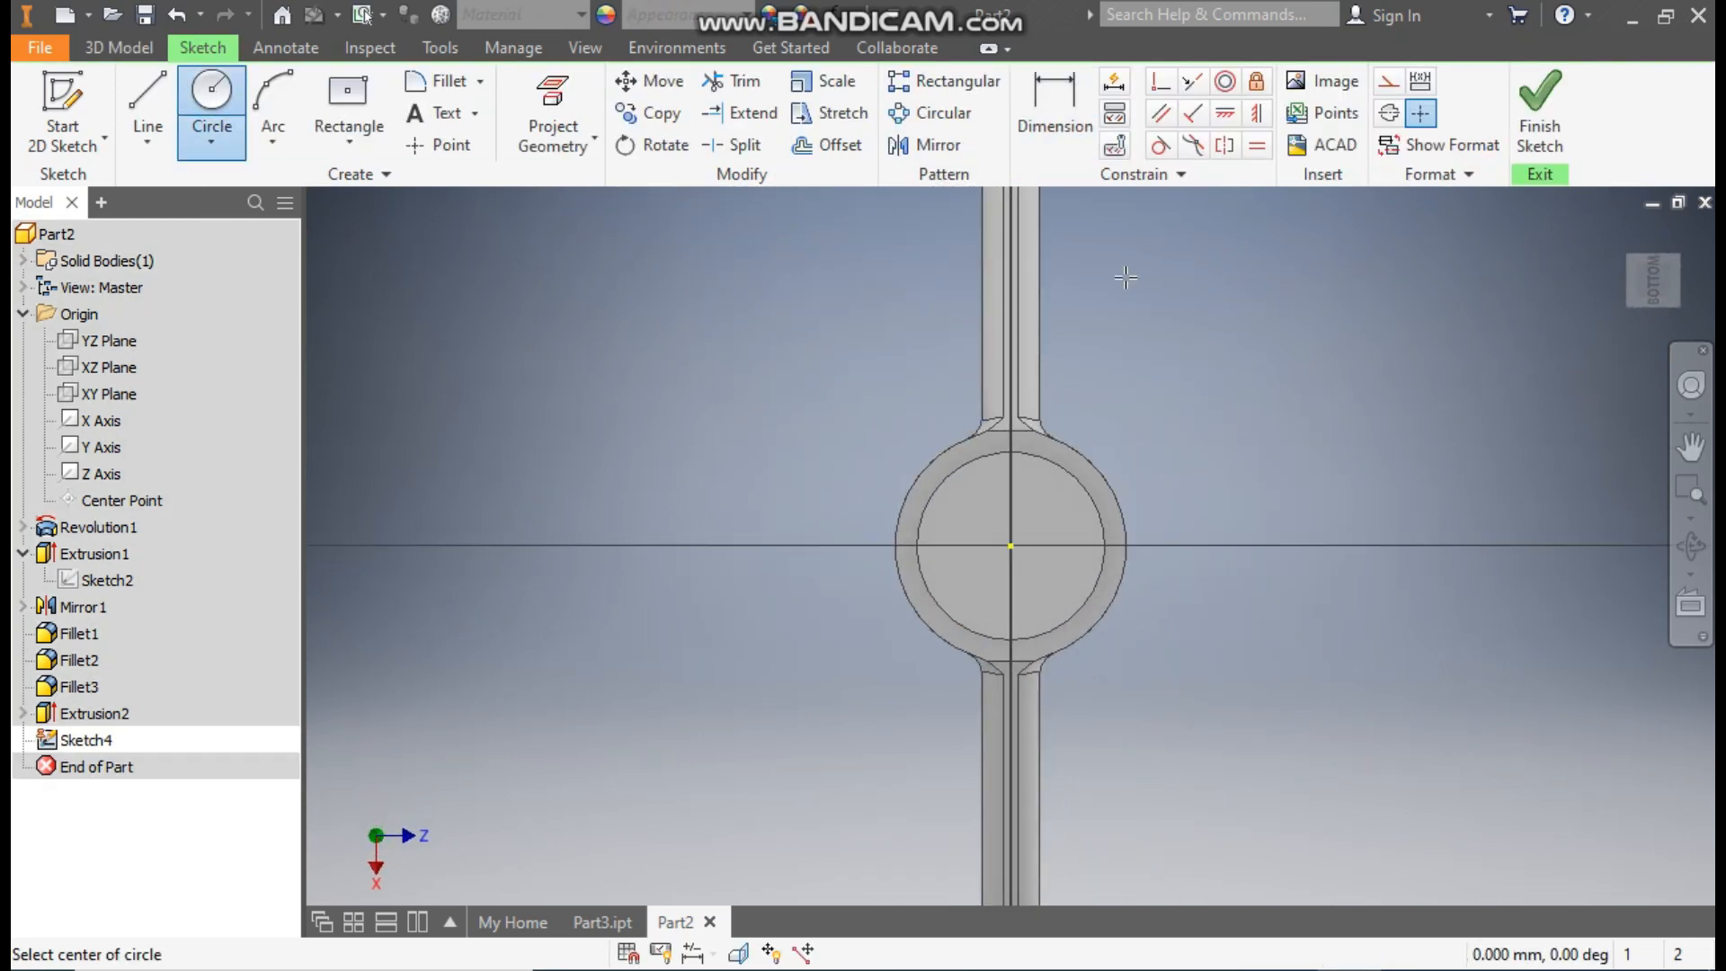
{"action": "left_click", "coordinate": [1011, 545]}
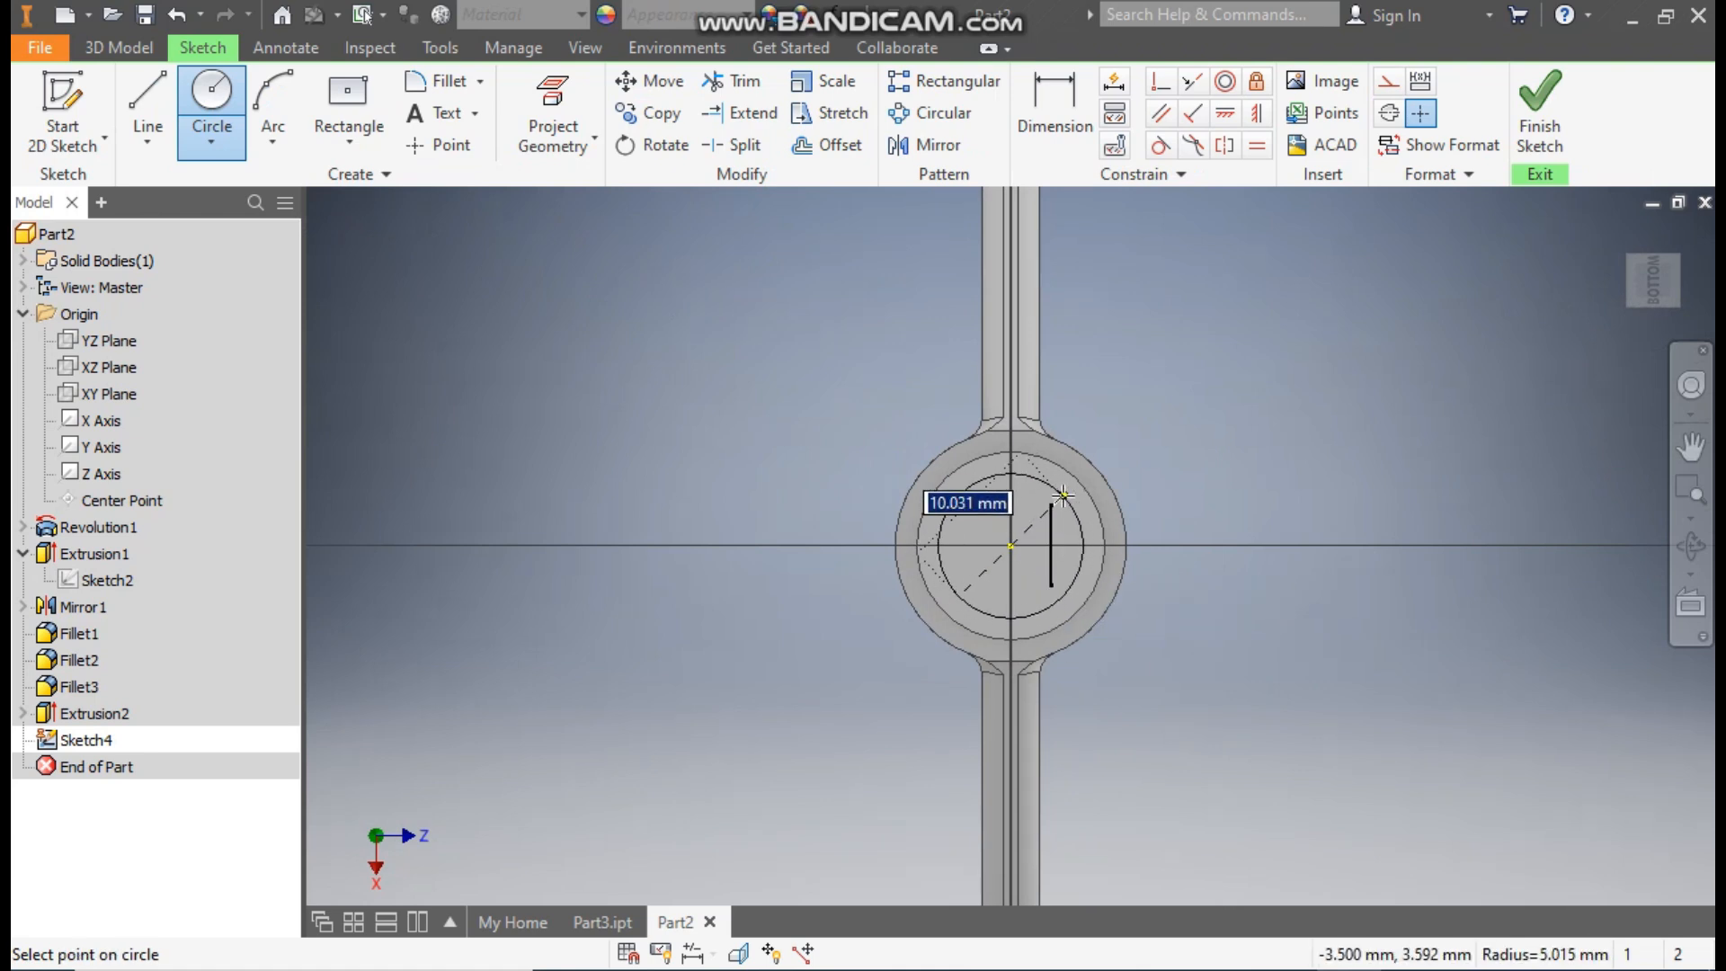
{"action": "type", "text": "8.5"}
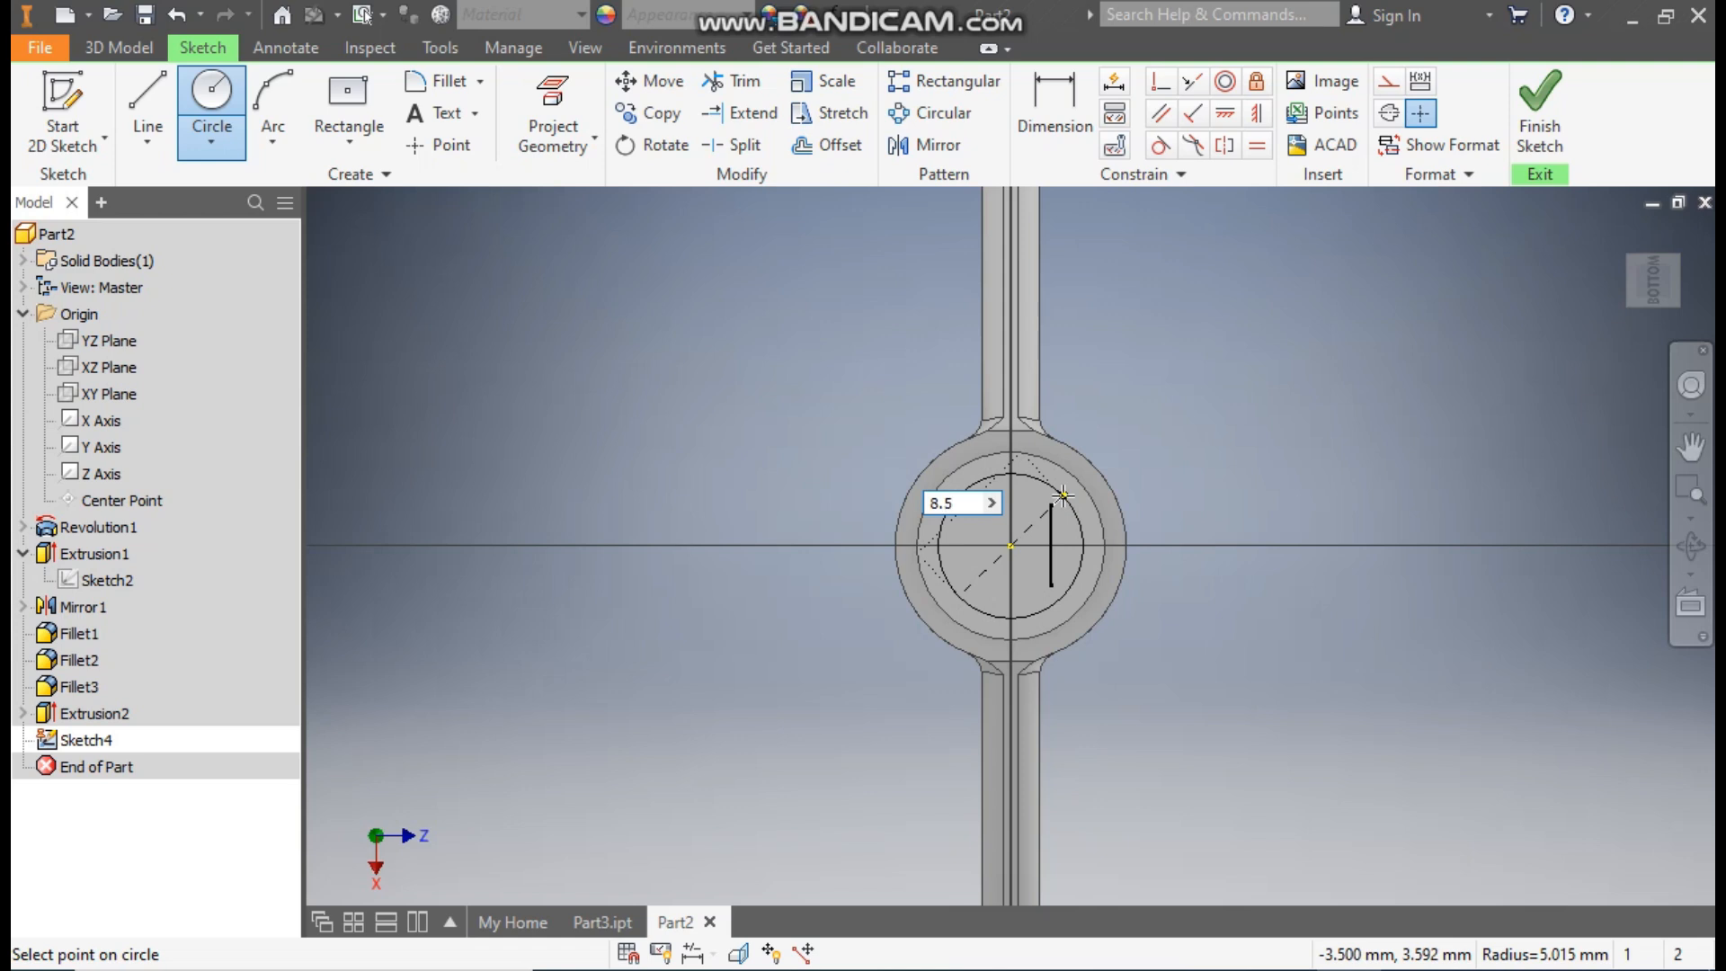
{"action": "key", "text": "Return"}
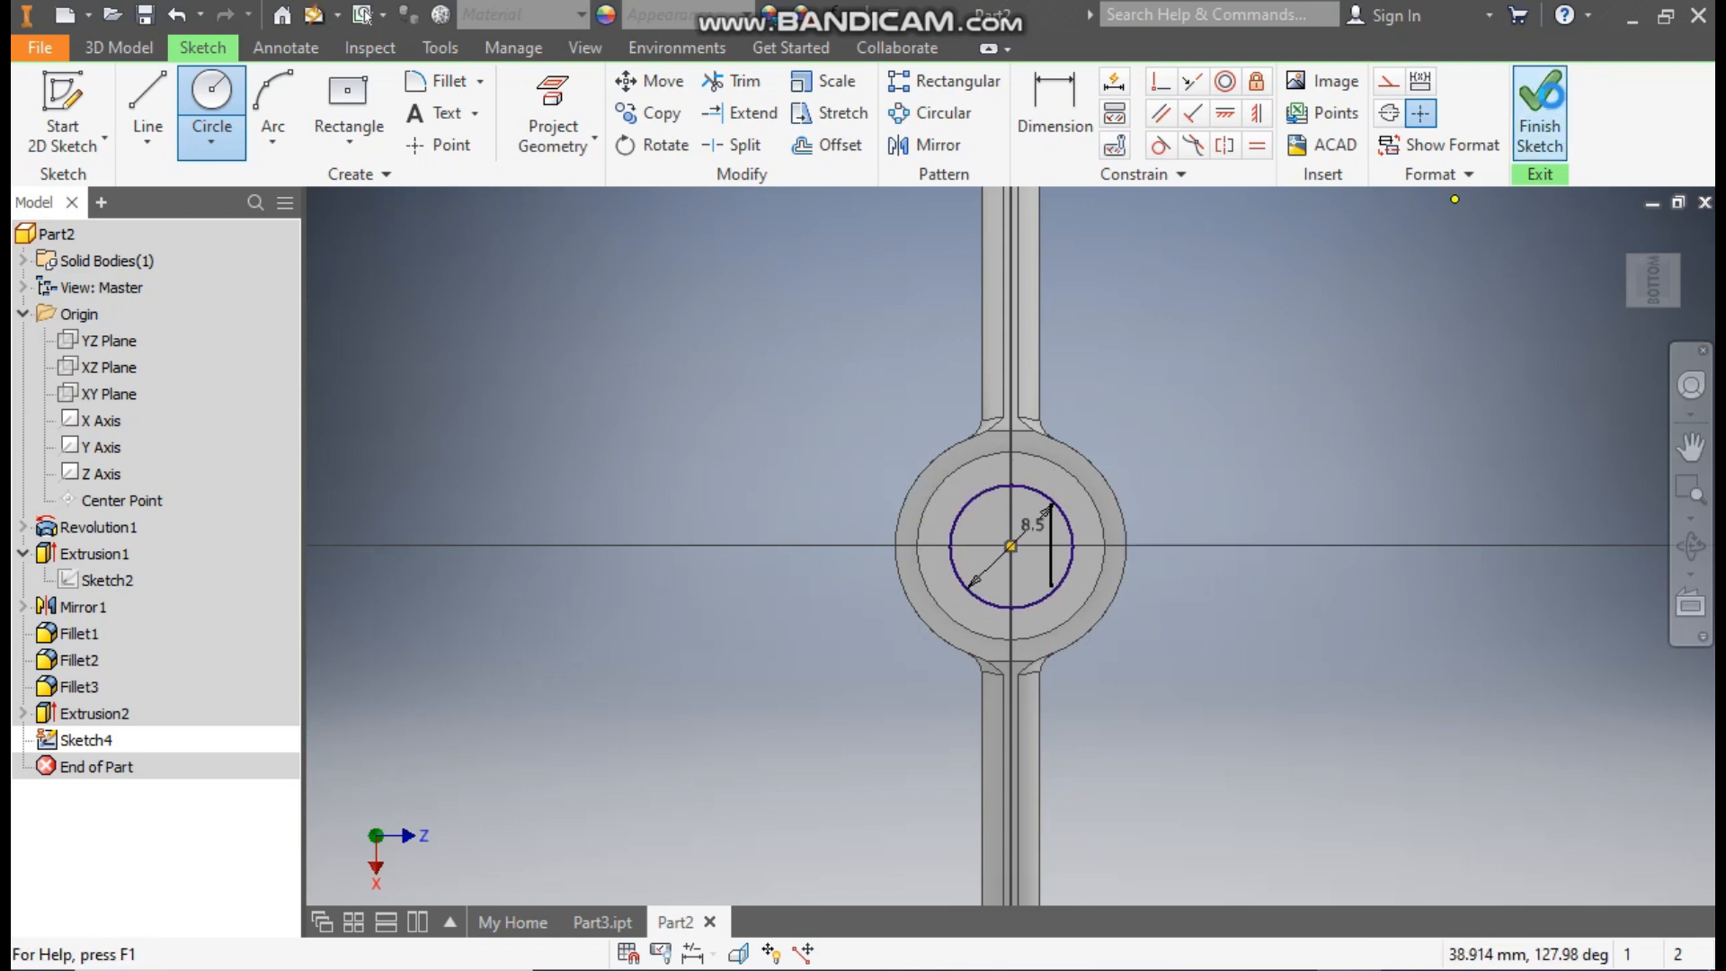
{"action": "left_click", "coordinate": [1540, 108]}
Step: Cut the circular profile 3.5 mm up into the cylinder's bottom with Extrude
{"action": "key", "text": "e"}
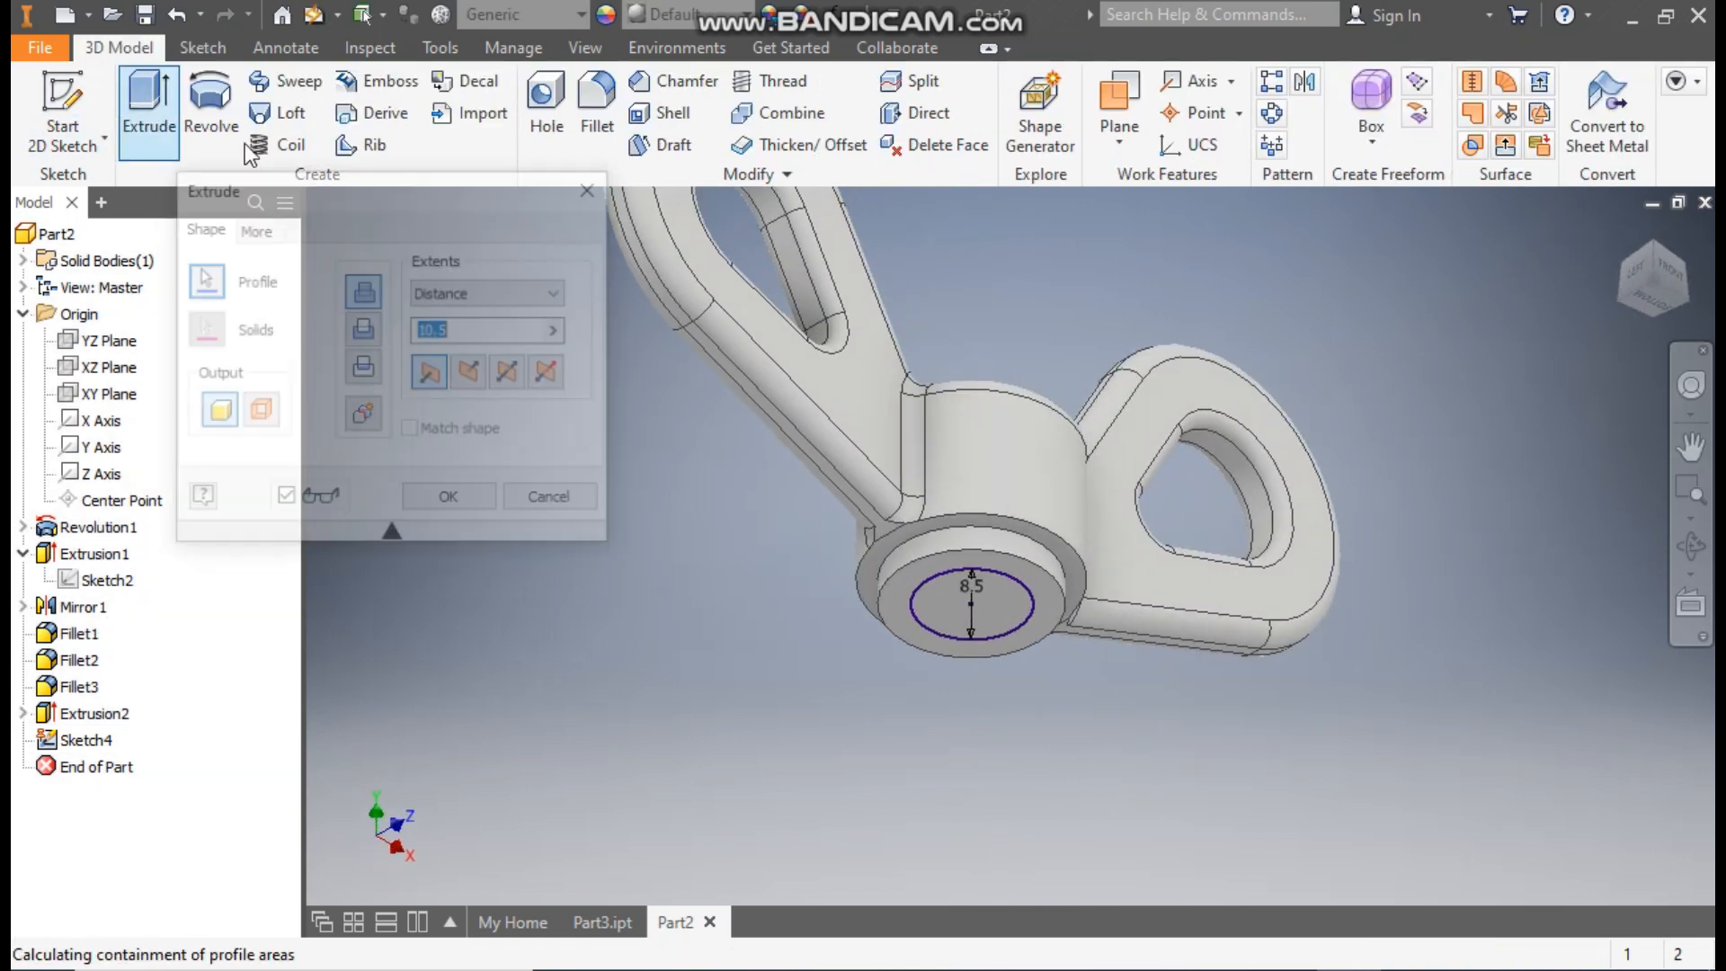
{"action": "left_click", "coordinate": [471, 373]}
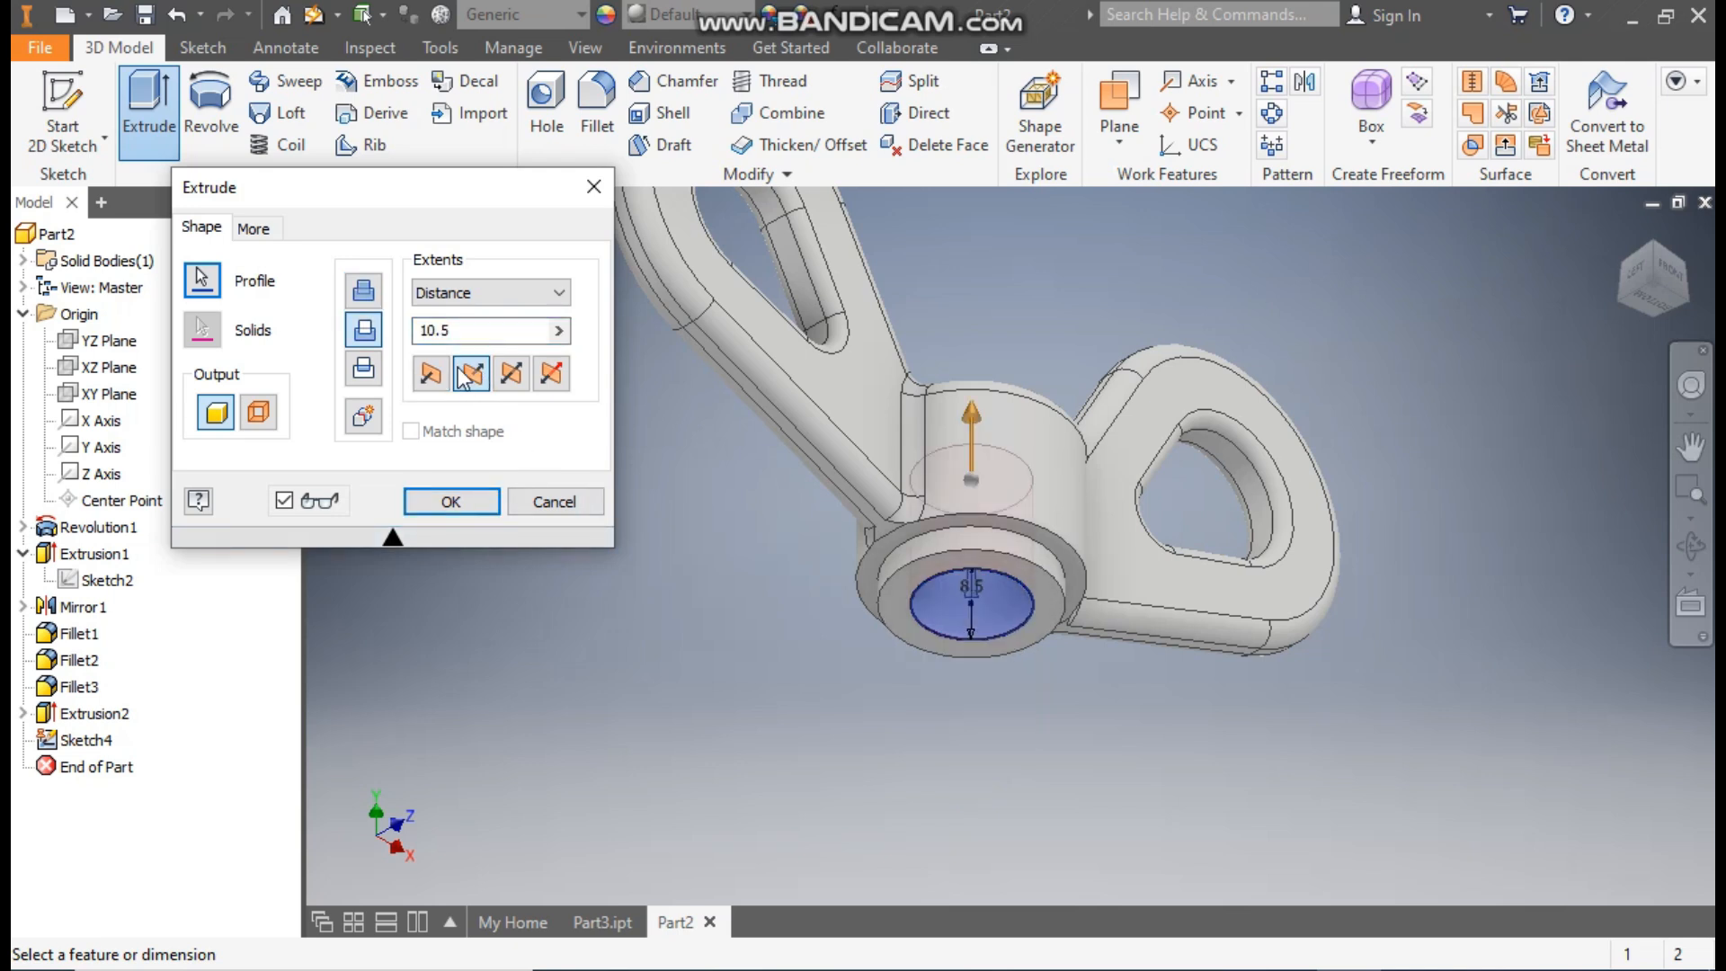
{"action": "type", "text": "3."}
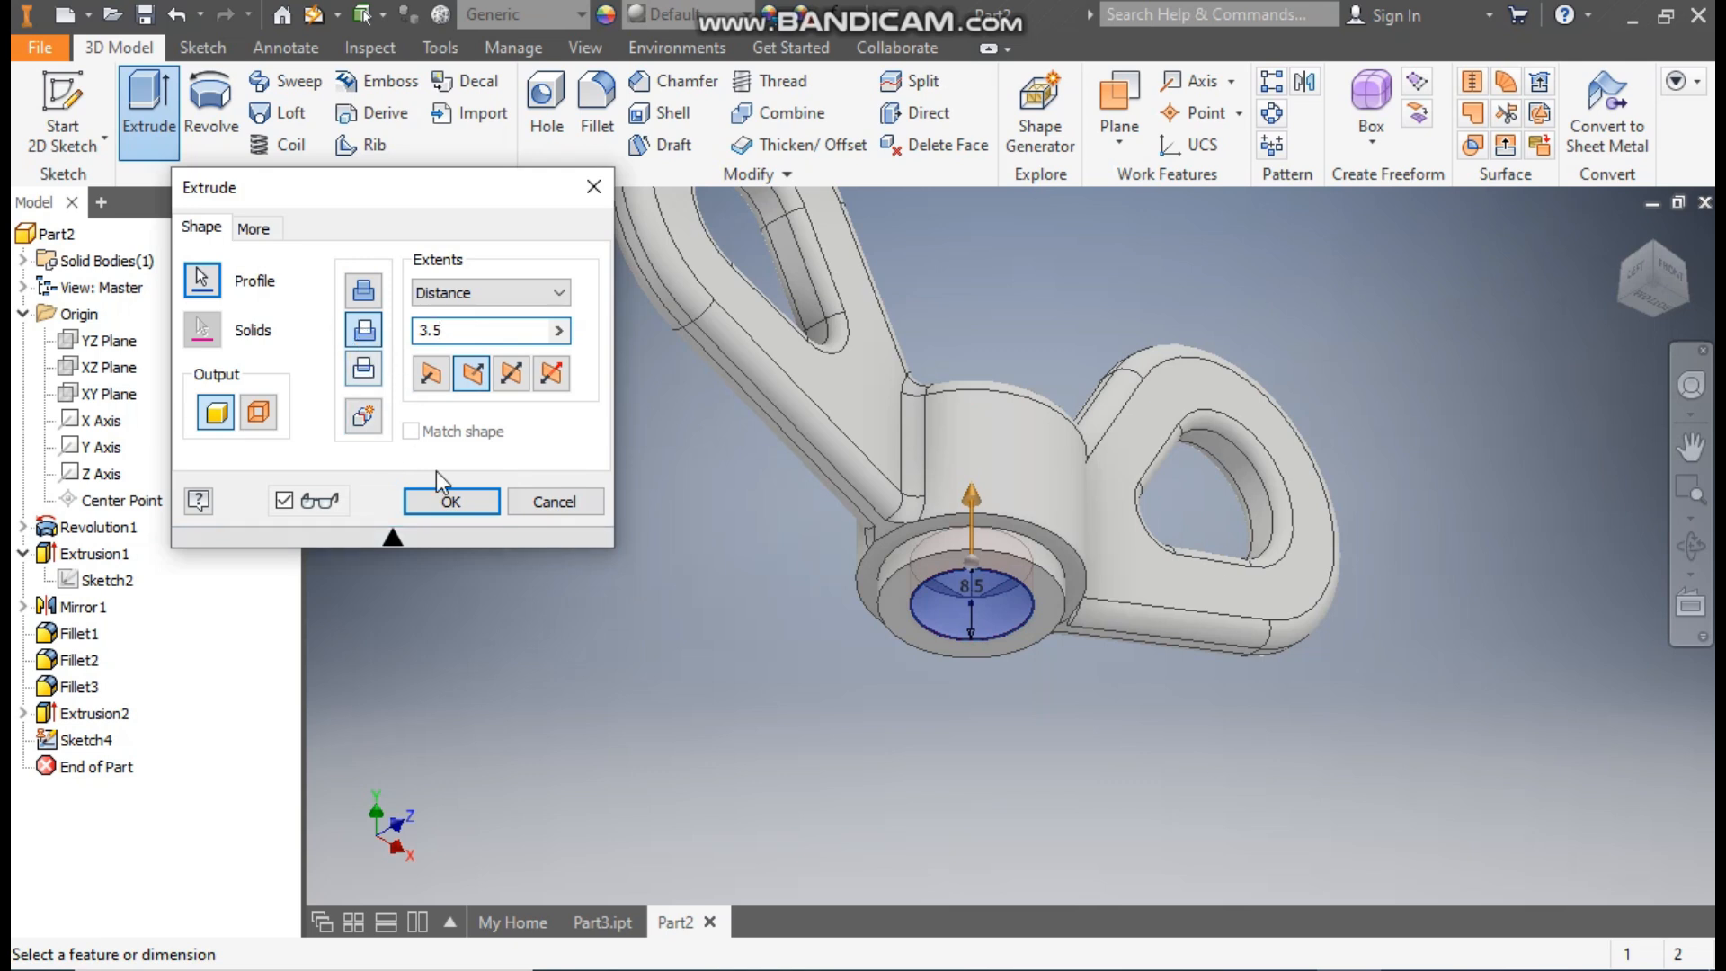
{"action": "left_click", "coordinate": [449, 502]}
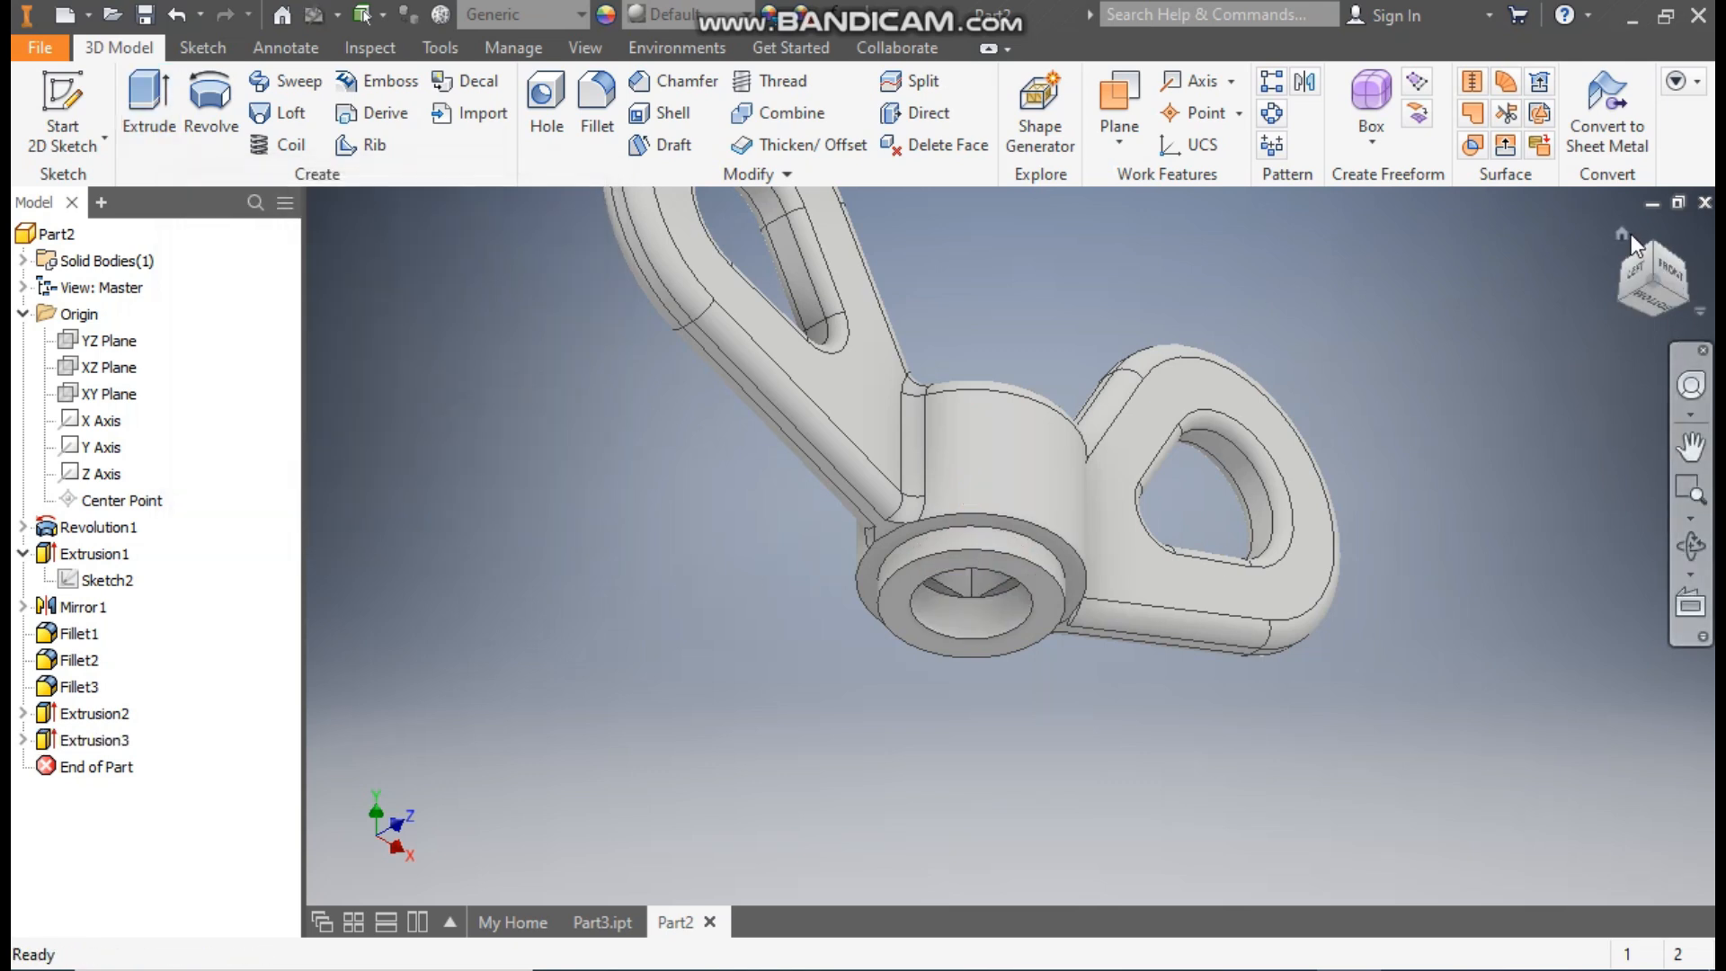
Step: Return to the home view and apply the Canary appearance to the whole part
{"action": "left_click", "coordinate": [1630, 234]}
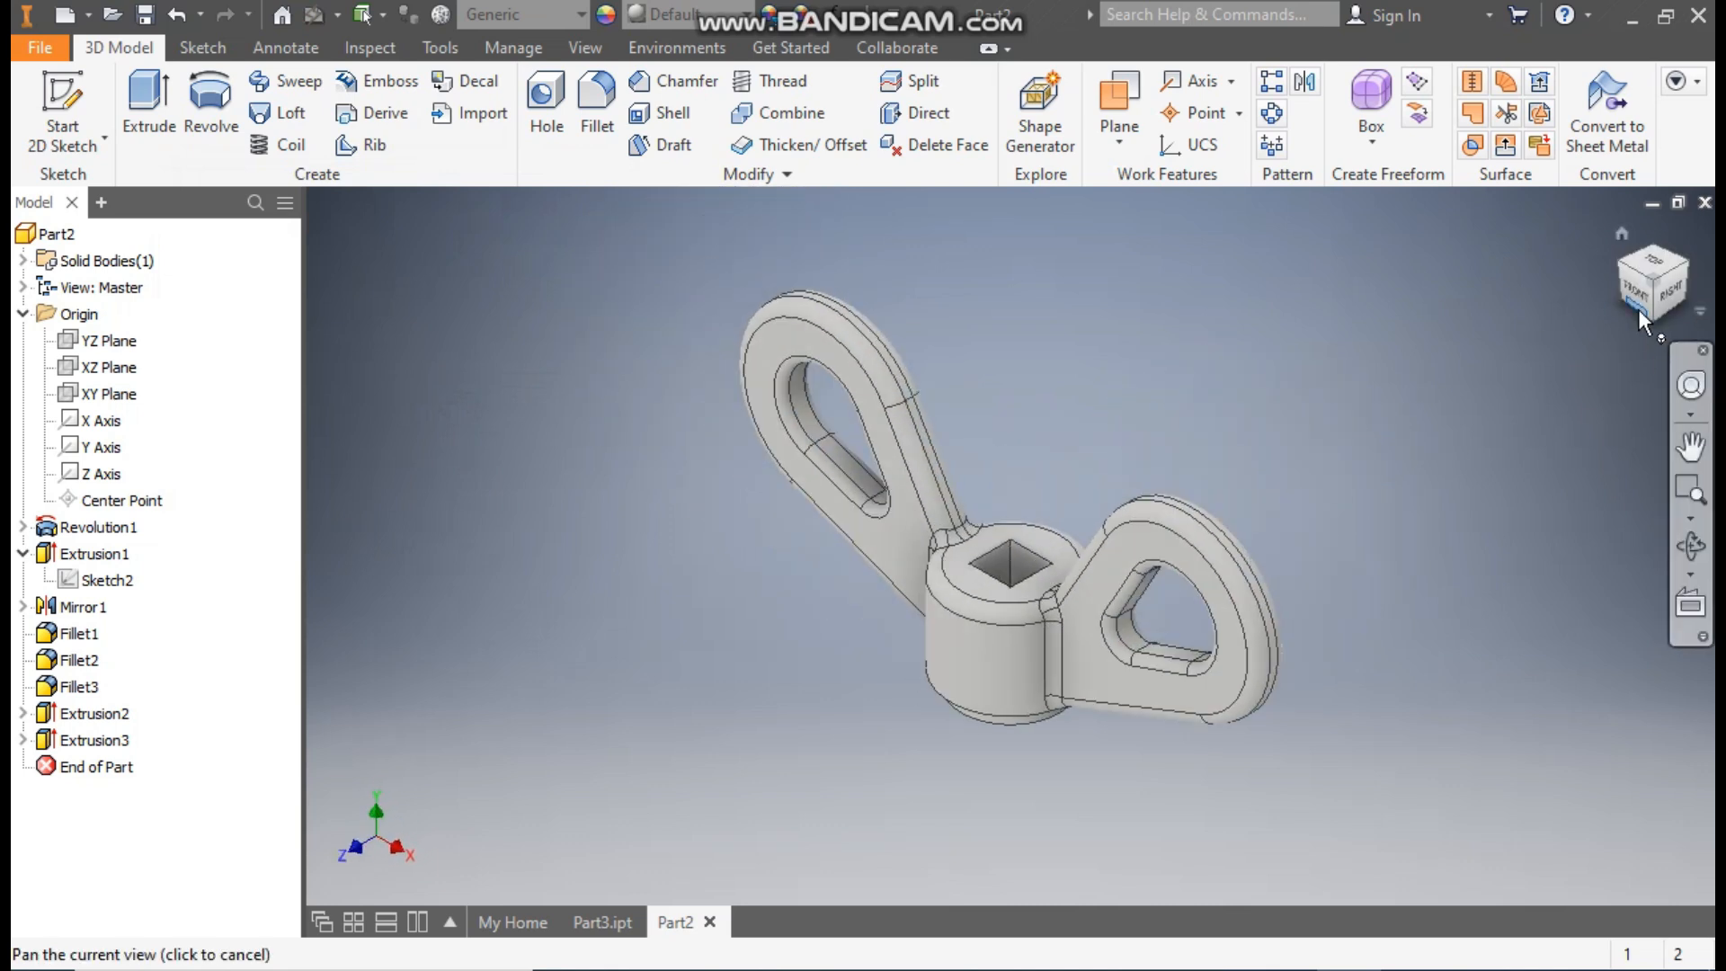
{"action": "middle_click_drag", "start_coordinate": [1202, 434], "coordinate": [1155, 380], "text": "shift"}
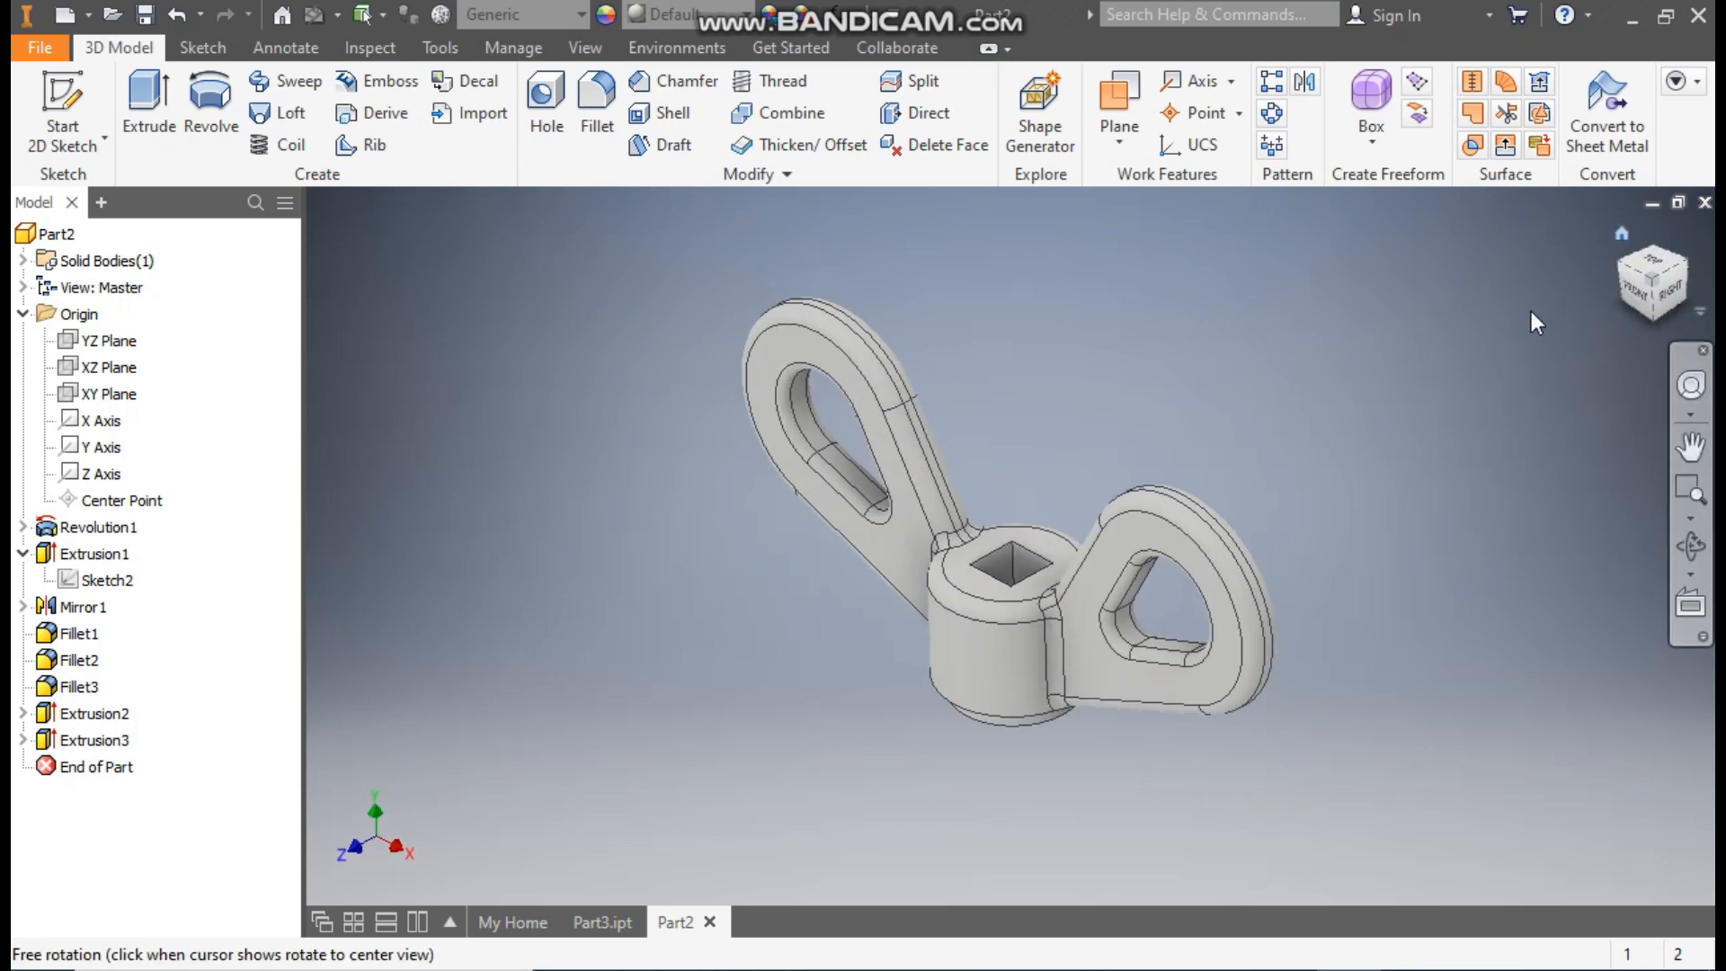
{"action": "left_click", "coordinate": [669, 15]}
{"action": "scroll", "coordinate": [710, 428], "scroll_direction": "up", "scroll_amount": 4}
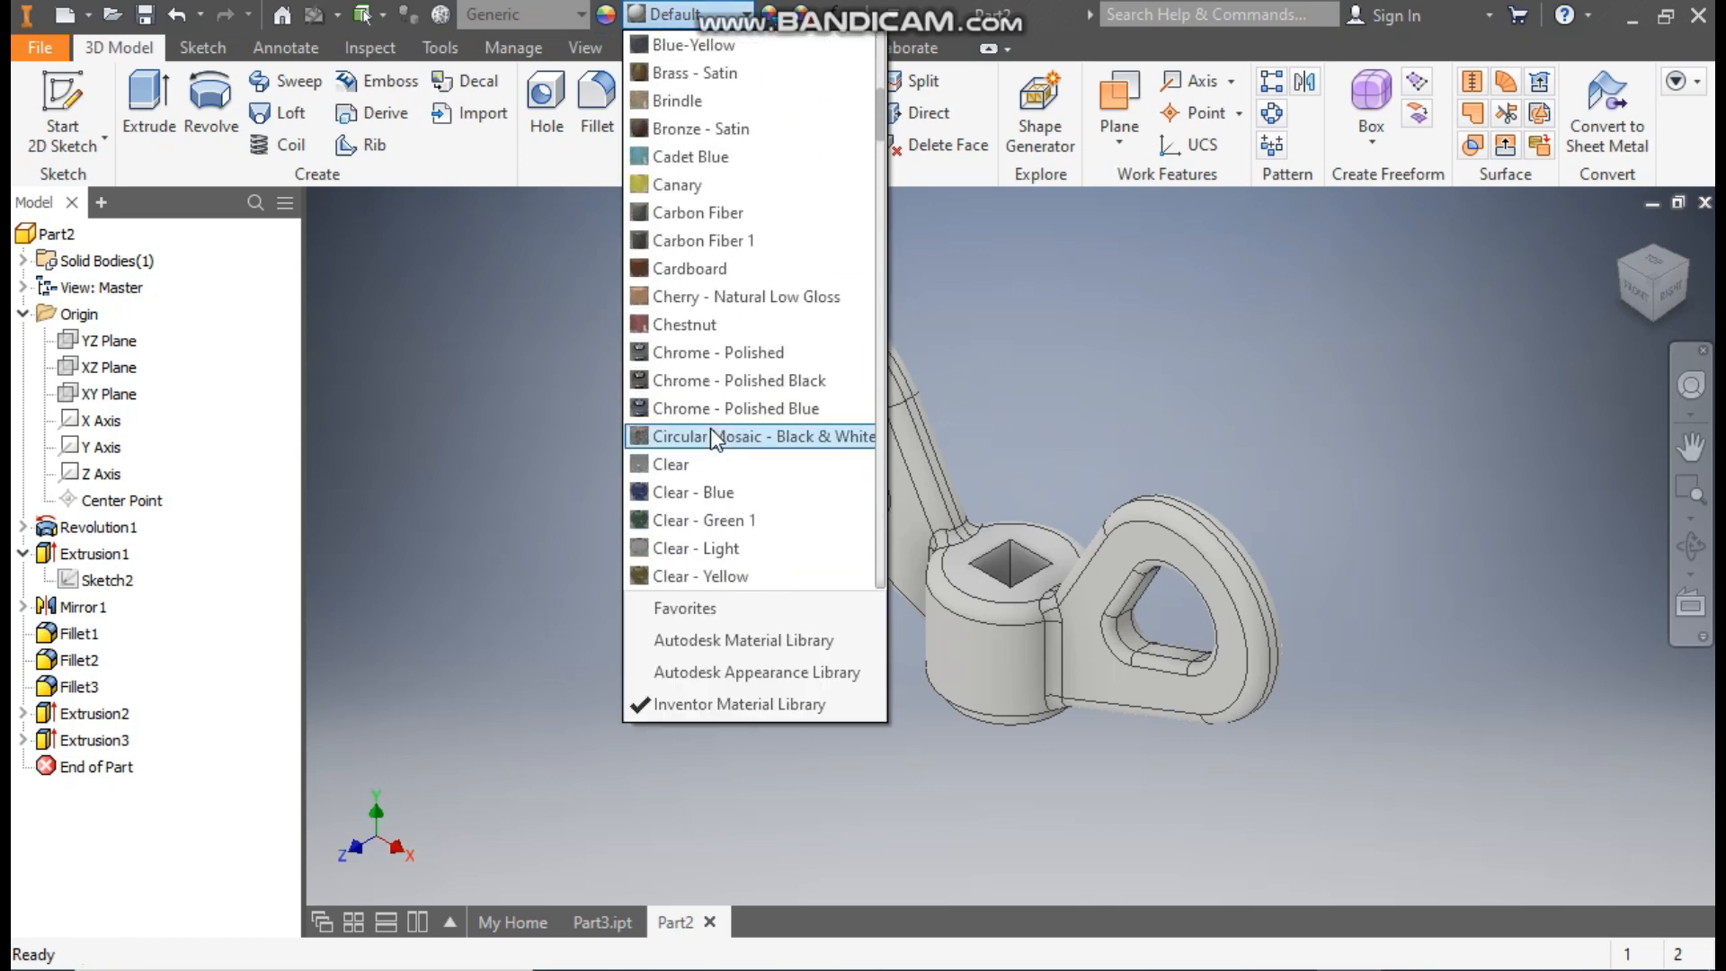
{"action": "left_click", "coordinate": [719, 183]}
{"action": "scroll", "coordinate": [1183, 548], "scroll_direction": "down", "scroll_amount": 5}
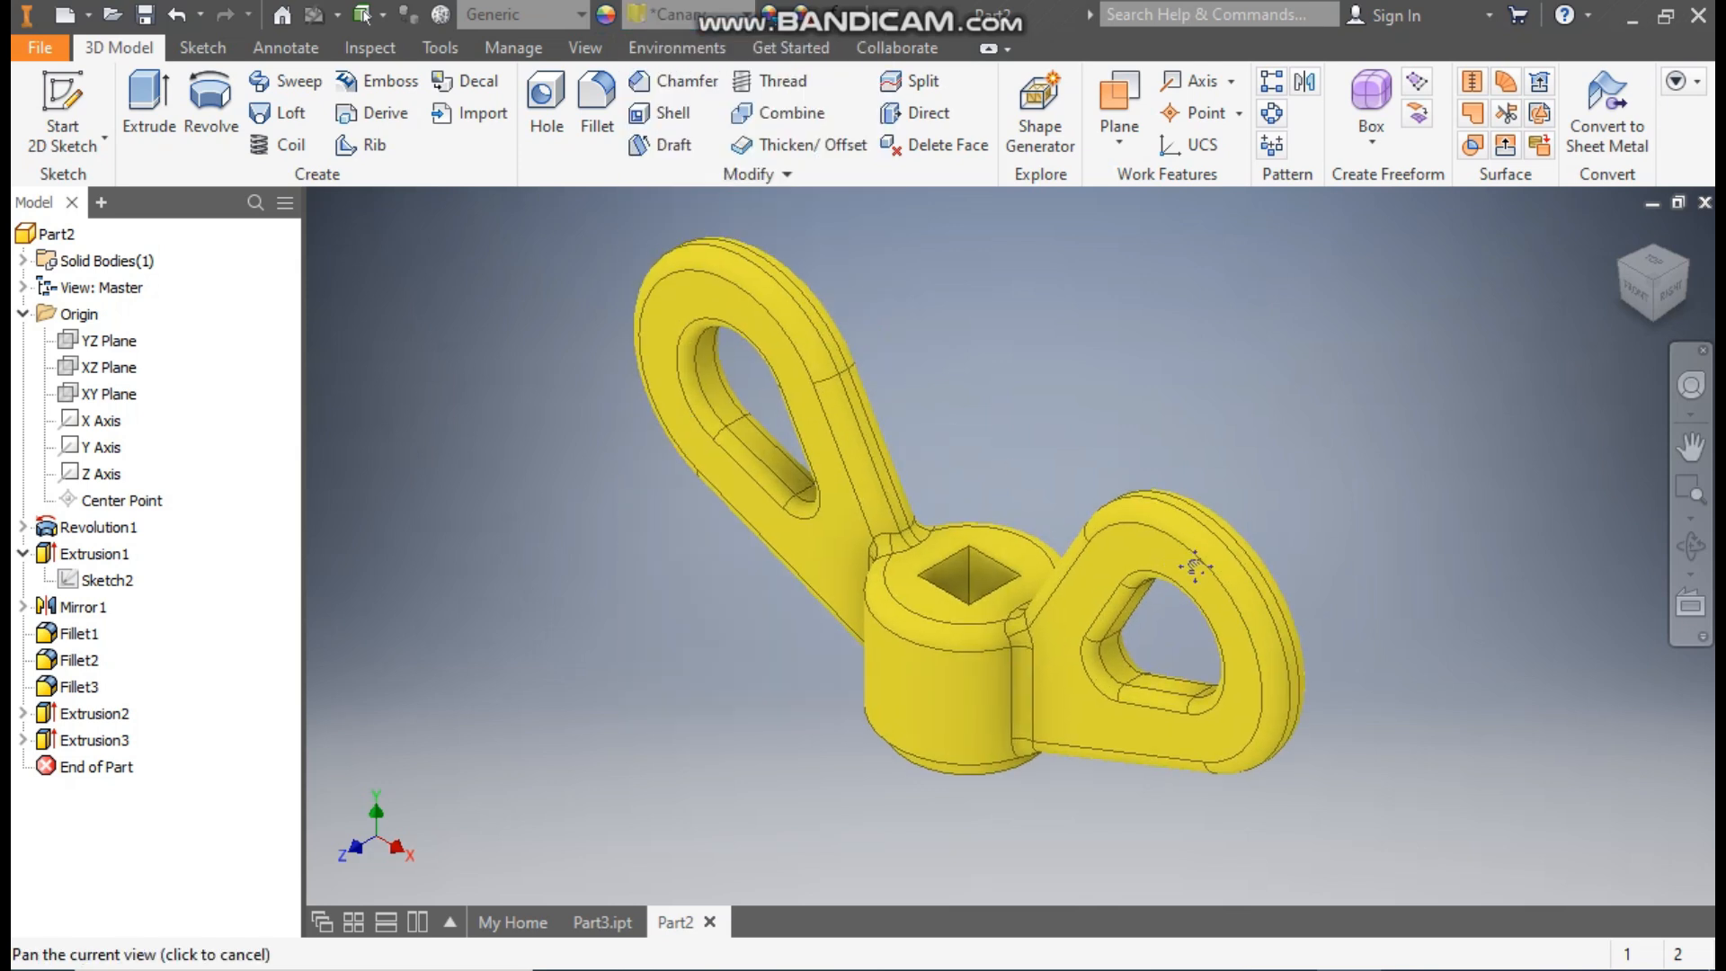
{"action": "scroll", "coordinate": [1191, 565], "scroll_direction": "up", "scroll_amount": 2}
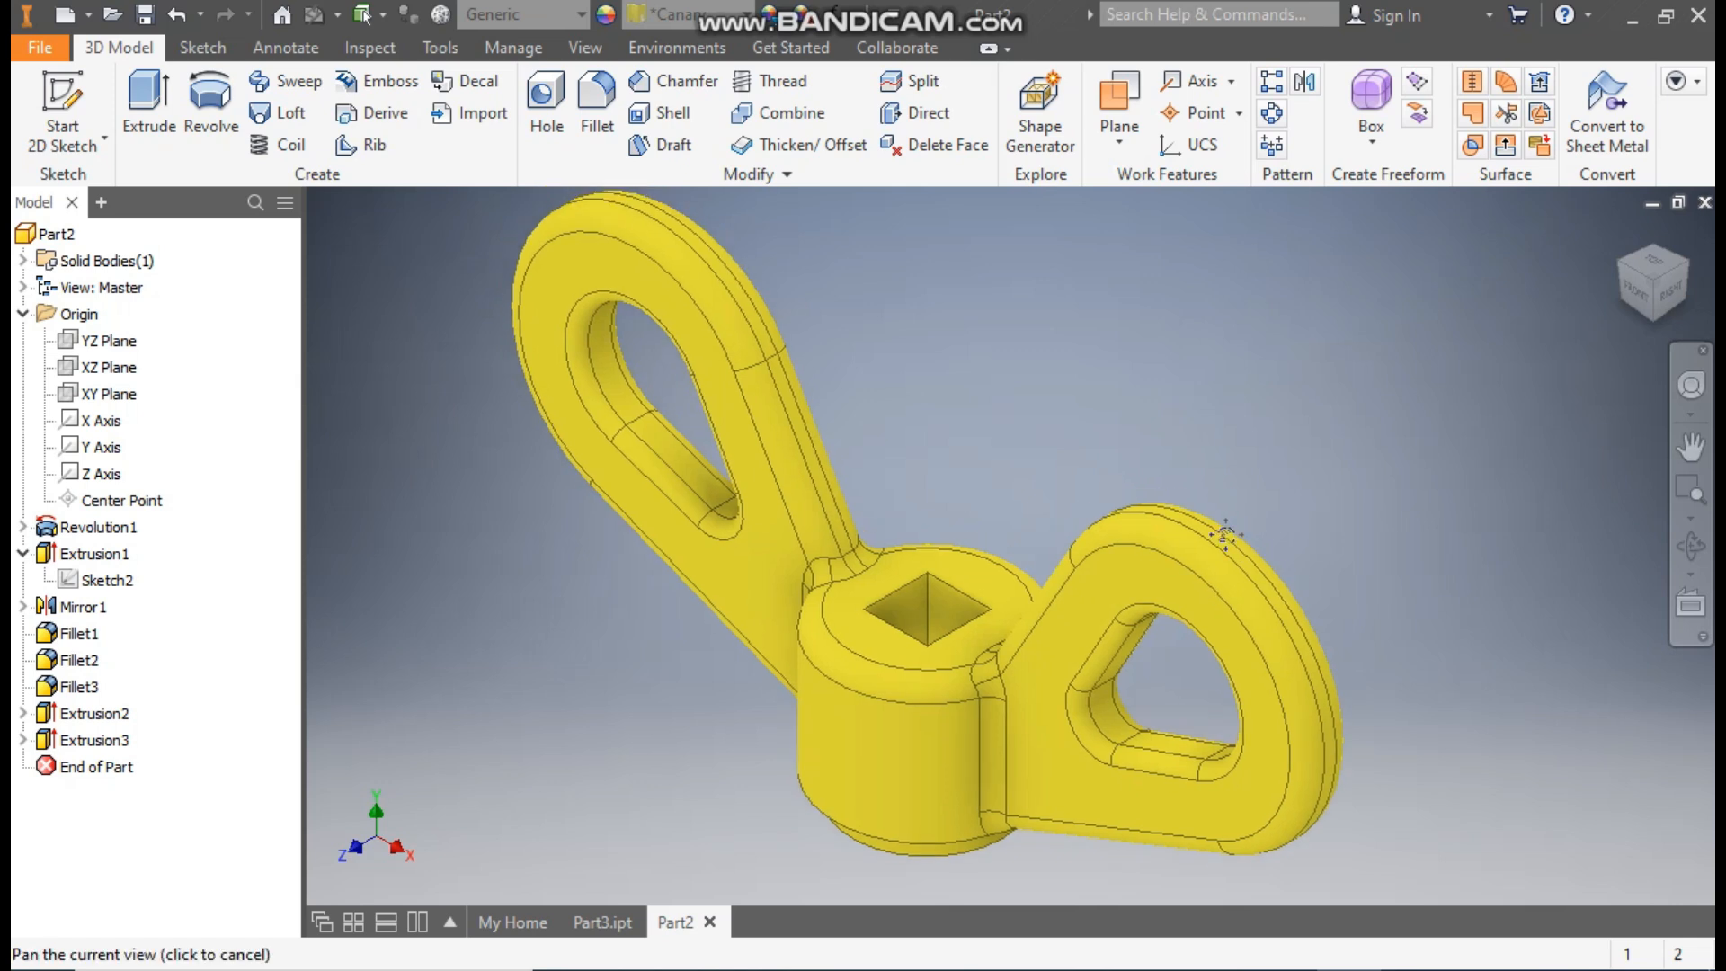